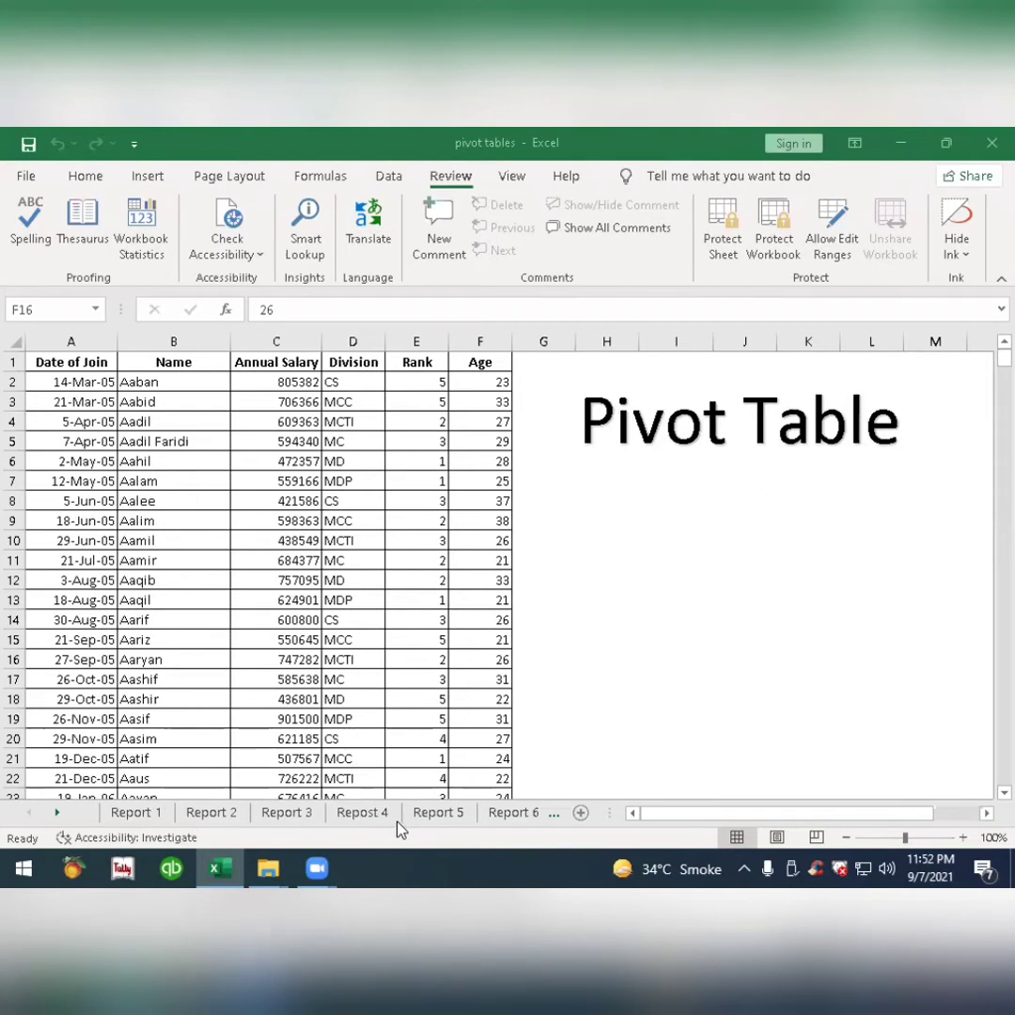
Look through the existing pivot table reports on the sheets Report 1 to Report 6.
{"action": "left_click", "coordinate": [148, 822]}
{"action": "left_click", "coordinate": [198, 821]}
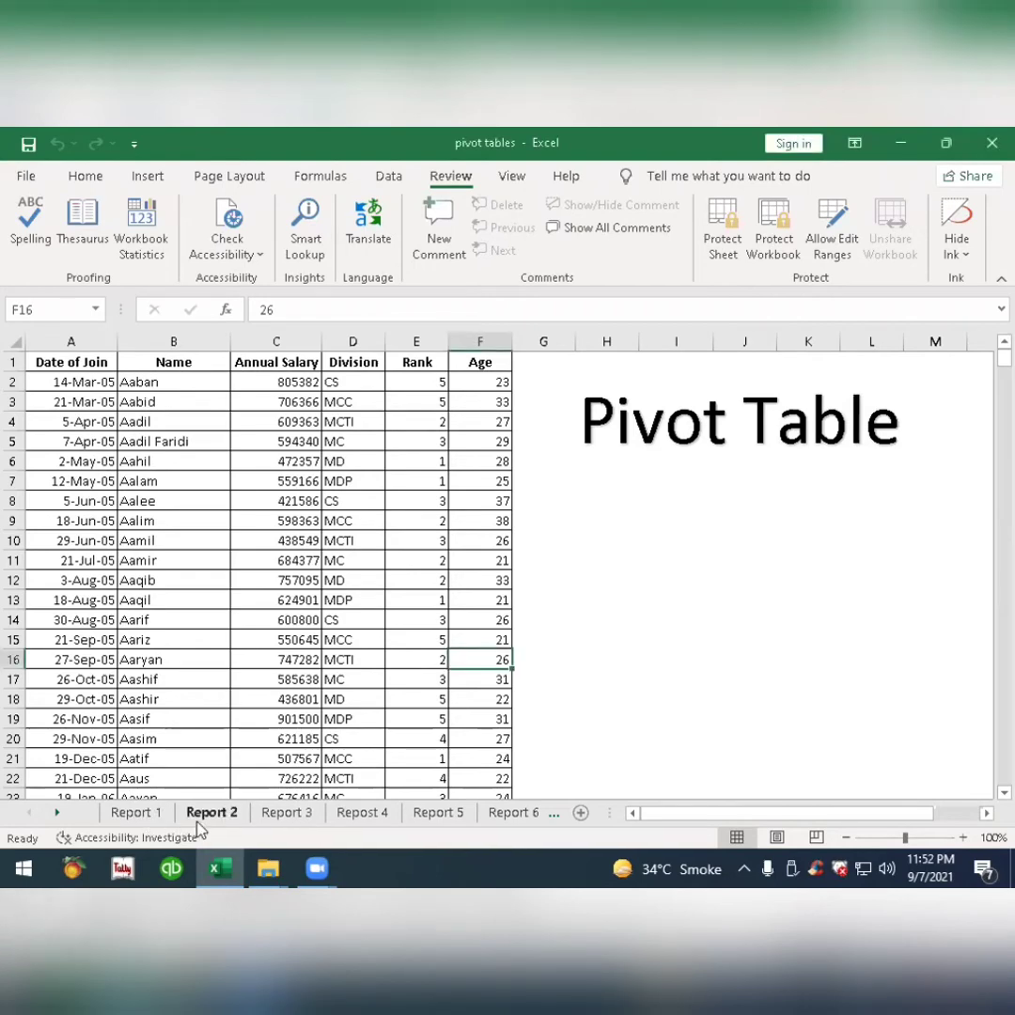
{"action": "left_click", "coordinate": [145, 825]}
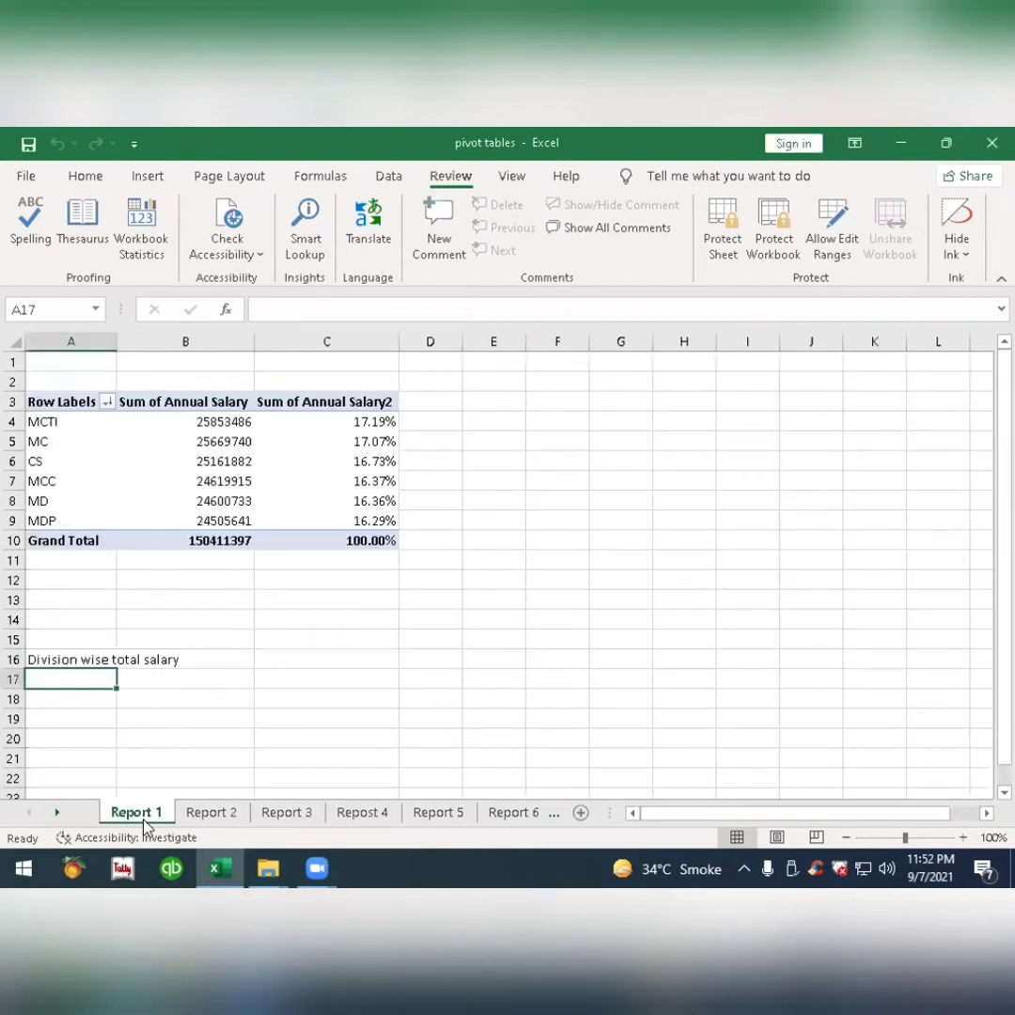
{"action": "left_click", "coordinate": [205, 823]}
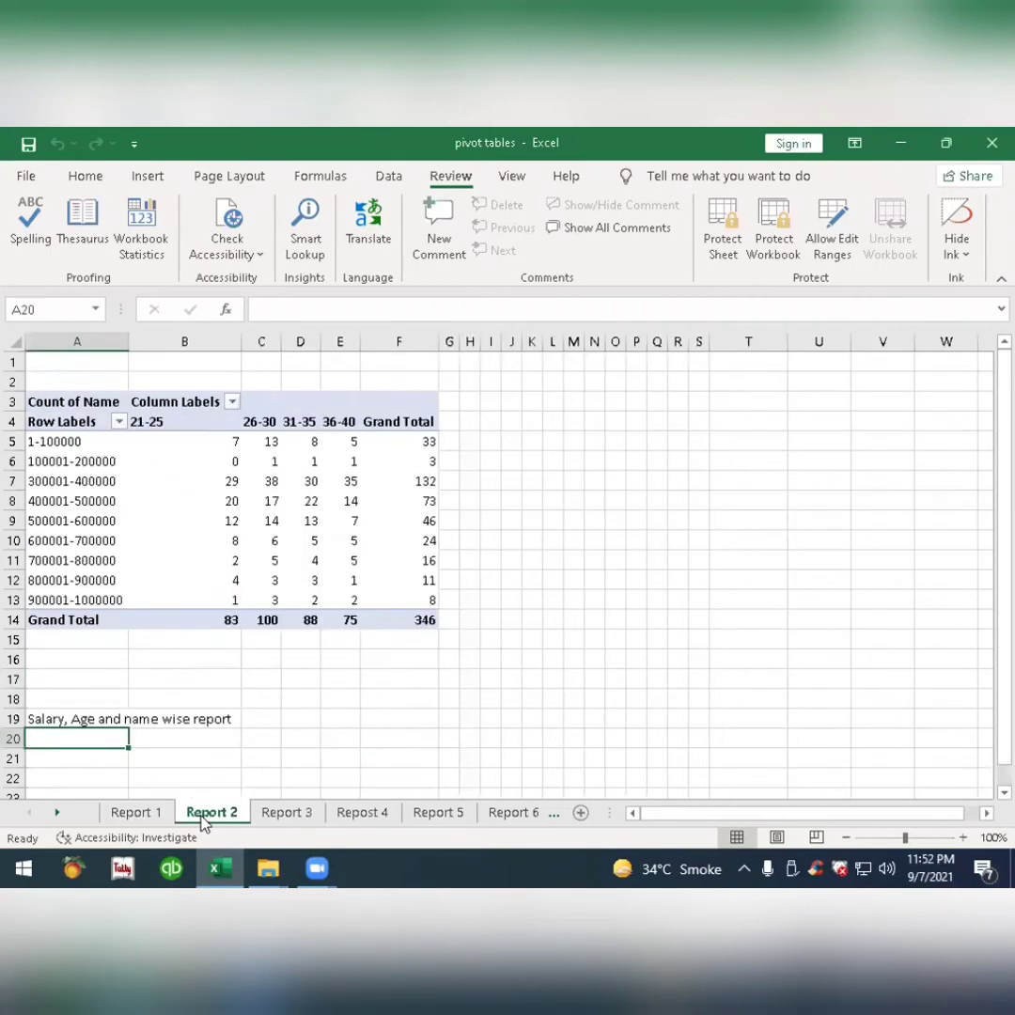
{"action": "left_click", "coordinate": [288, 822]}
{"action": "left_click", "coordinate": [362, 823]}
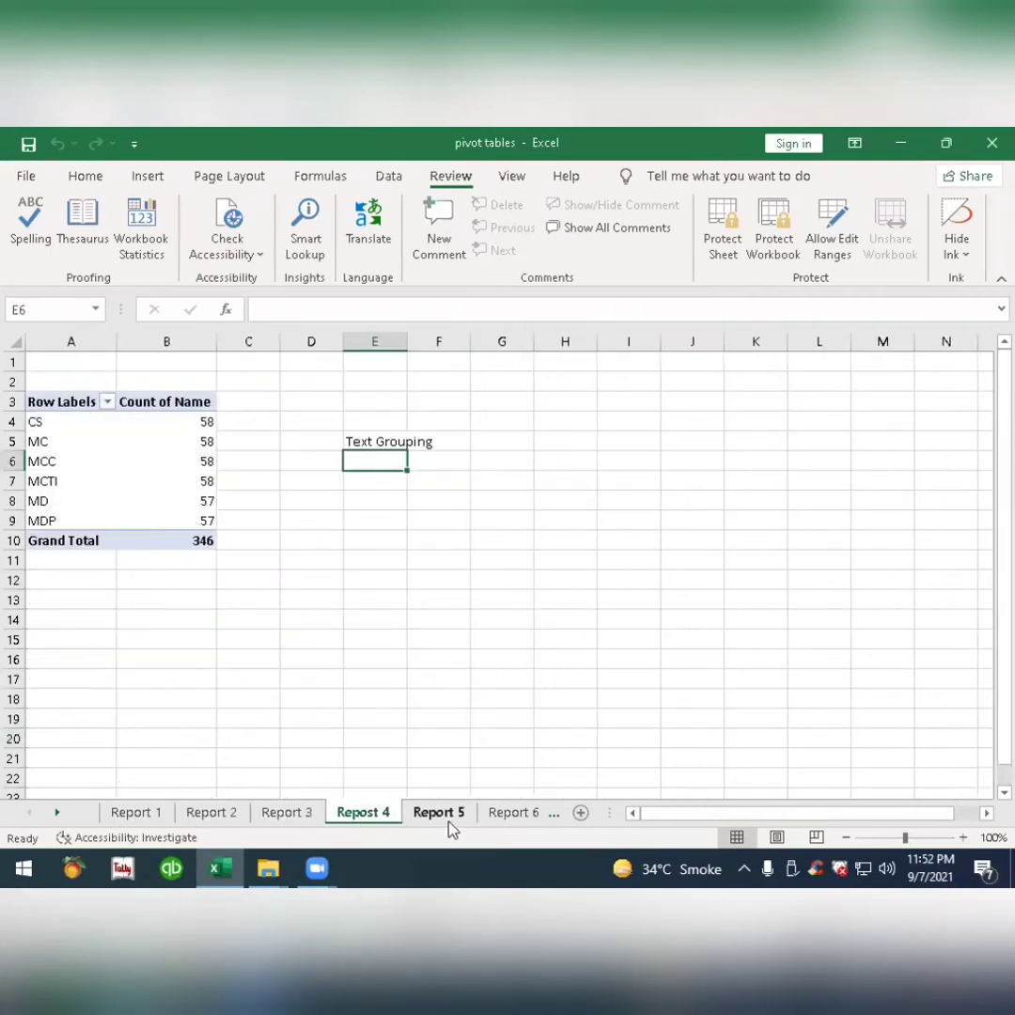
{"action": "left_click", "coordinate": [438, 823]}
{"action": "left_click", "coordinate": [511, 823]}
Review the employee records on the DATA sheet from the header row down to the last entry.
{"action": "left_click", "coordinate": [523, 819]}
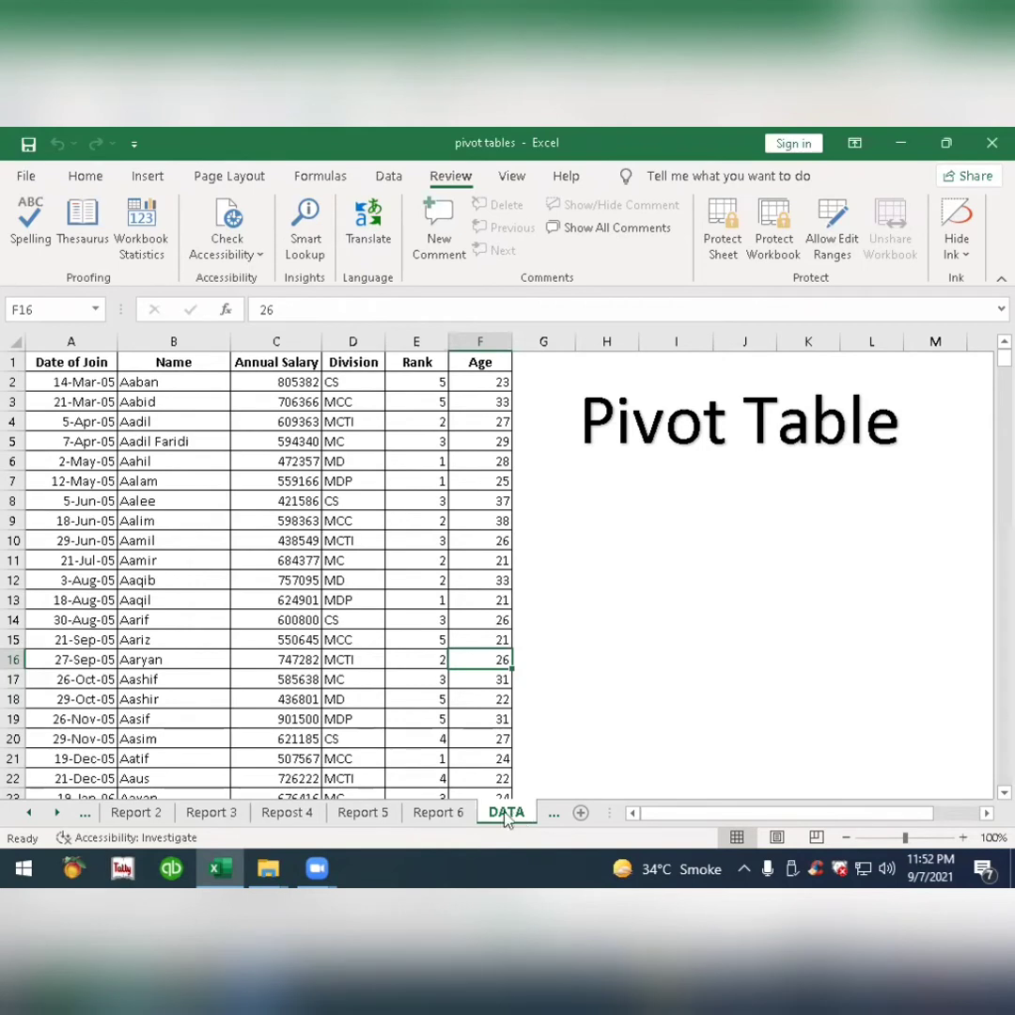
{"action": "left_click", "coordinate": [86, 177]}
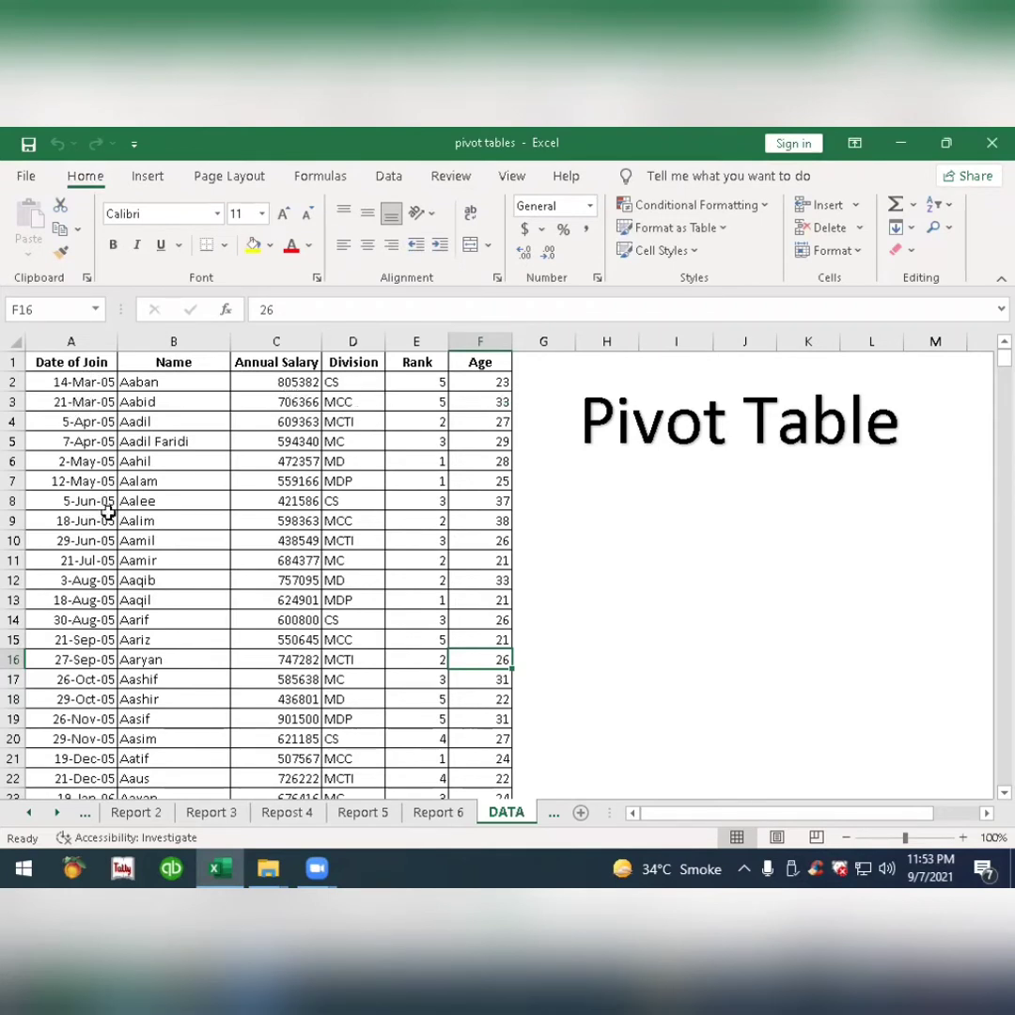
{"action": "scroll", "coordinate": [108, 512], "scroll_direction": "down", "scroll_amount": 20}
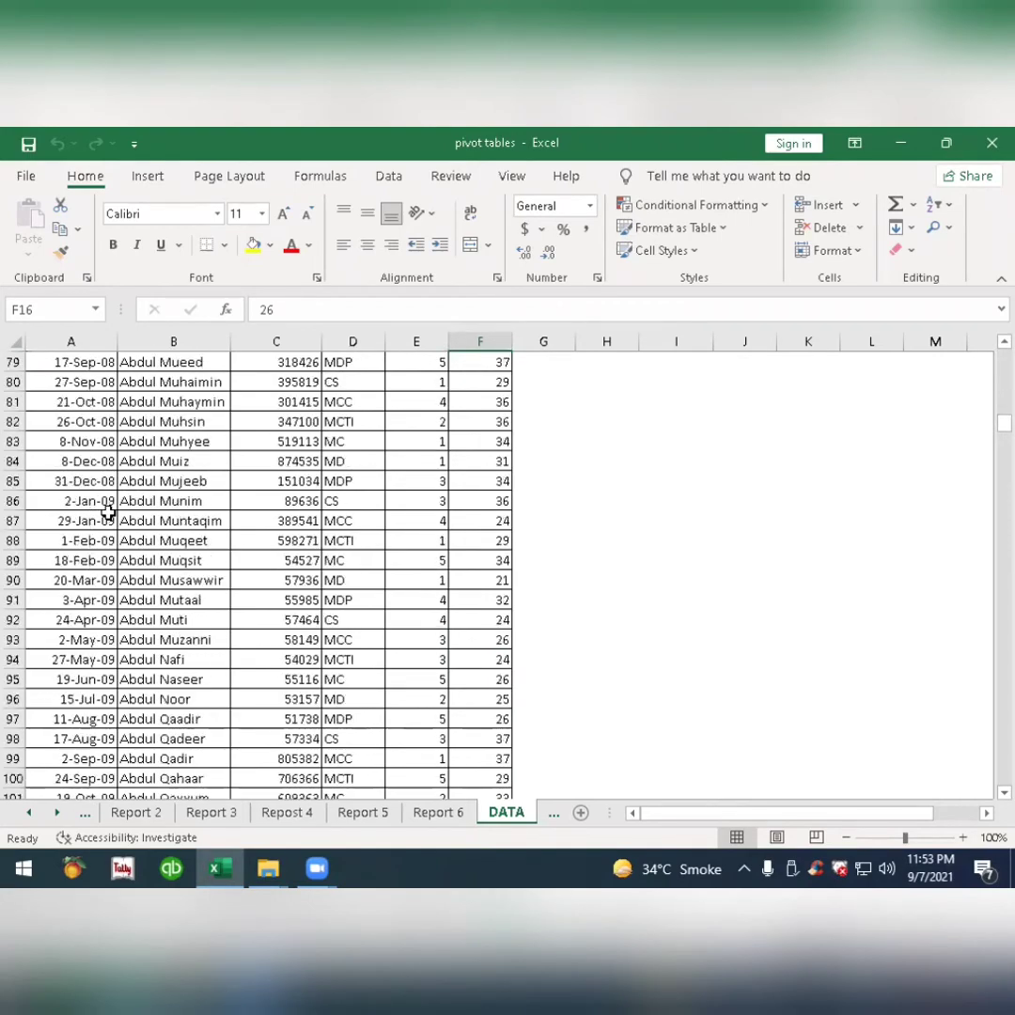
{"action": "scroll", "coordinate": [108, 512], "scroll_direction": "down", "scroll_amount": 20}
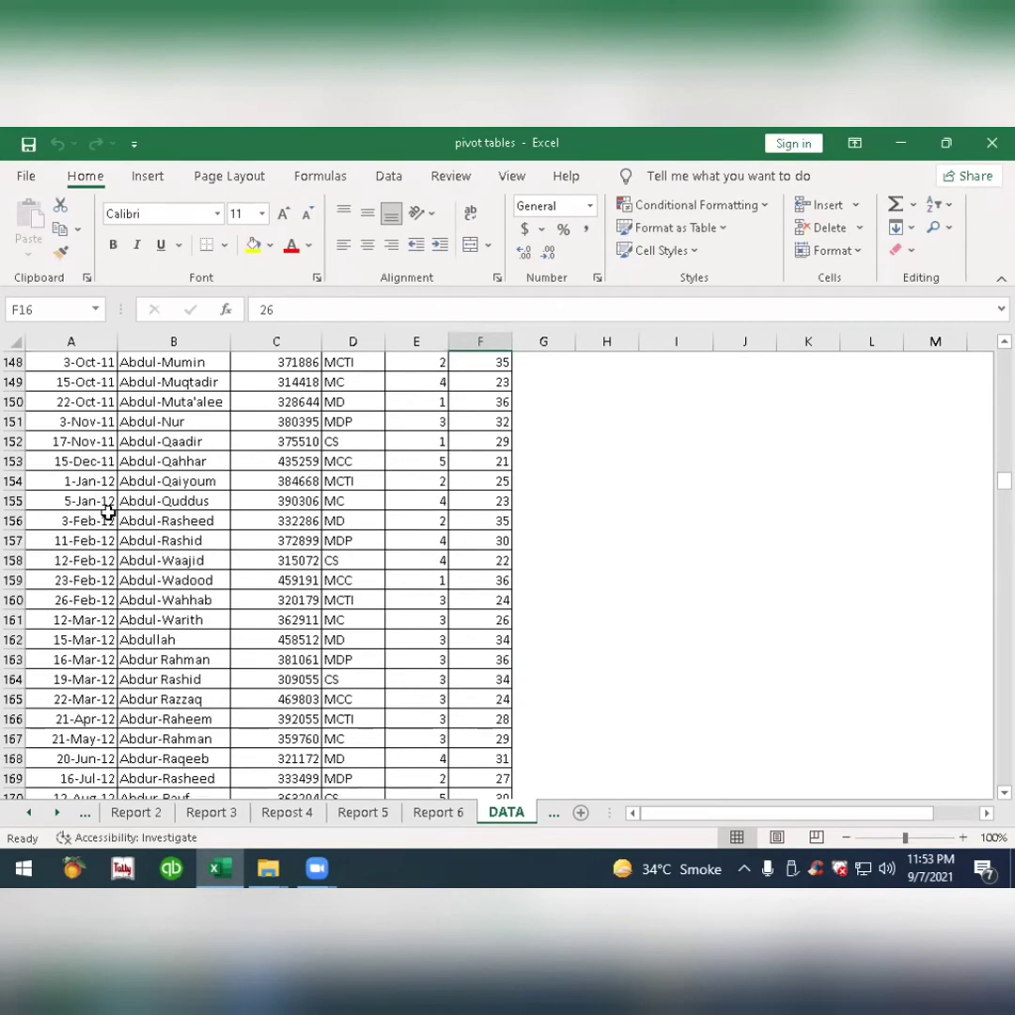
{"action": "scroll", "coordinate": [108, 513], "scroll_direction": "down", "scroll_amount": 20}
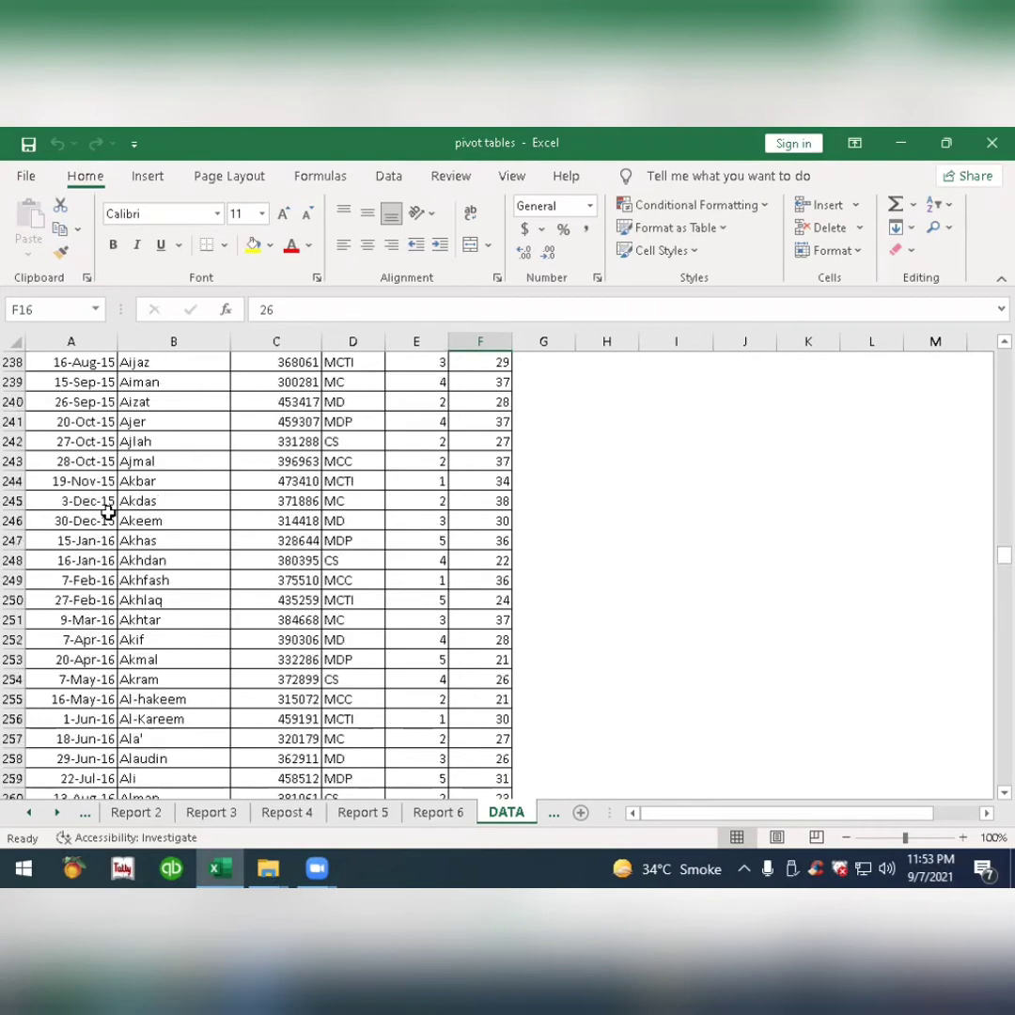
{"action": "scroll", "coordinate": [108, 512], "scroll_direction": "down", "scroll_amount": 20}
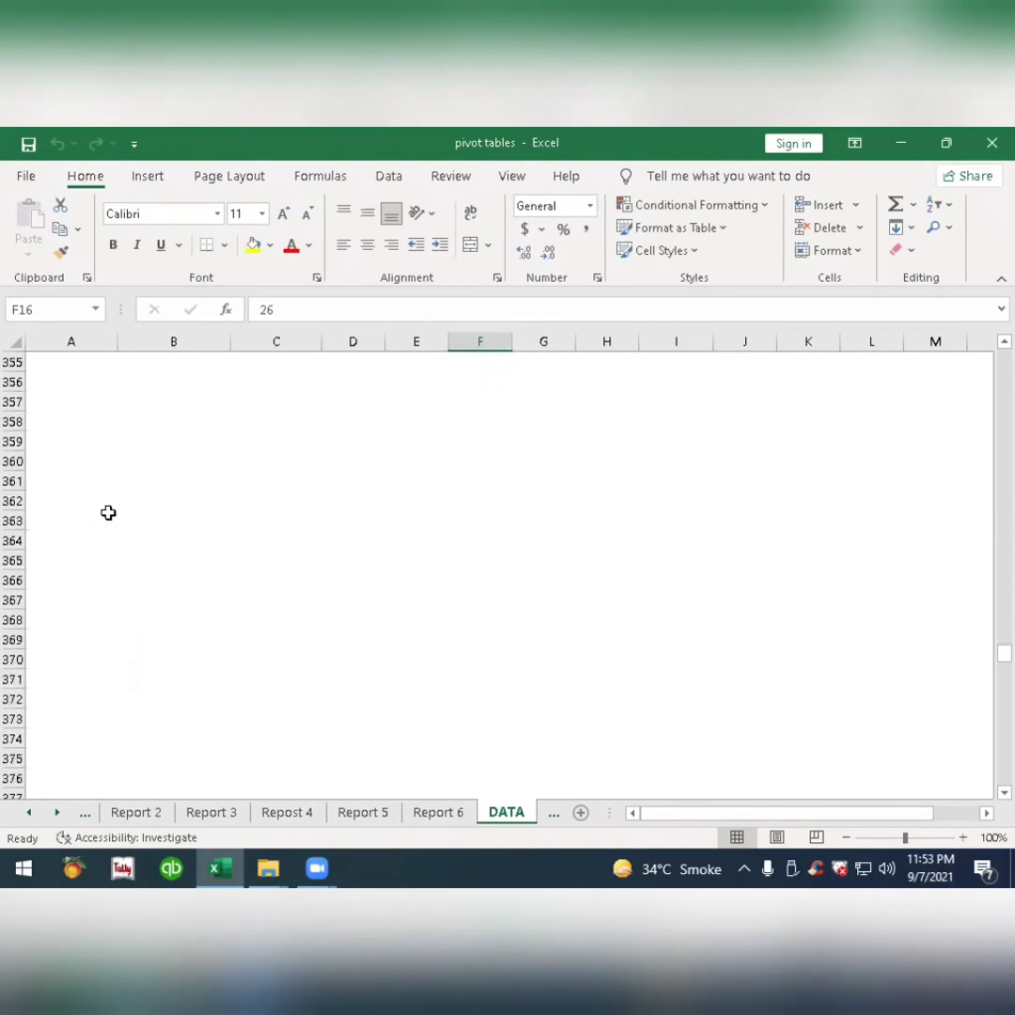
{"action": "scroll", "coordinate": [108, 513], "scroll_direction": "up", "scroll_amount": 6}
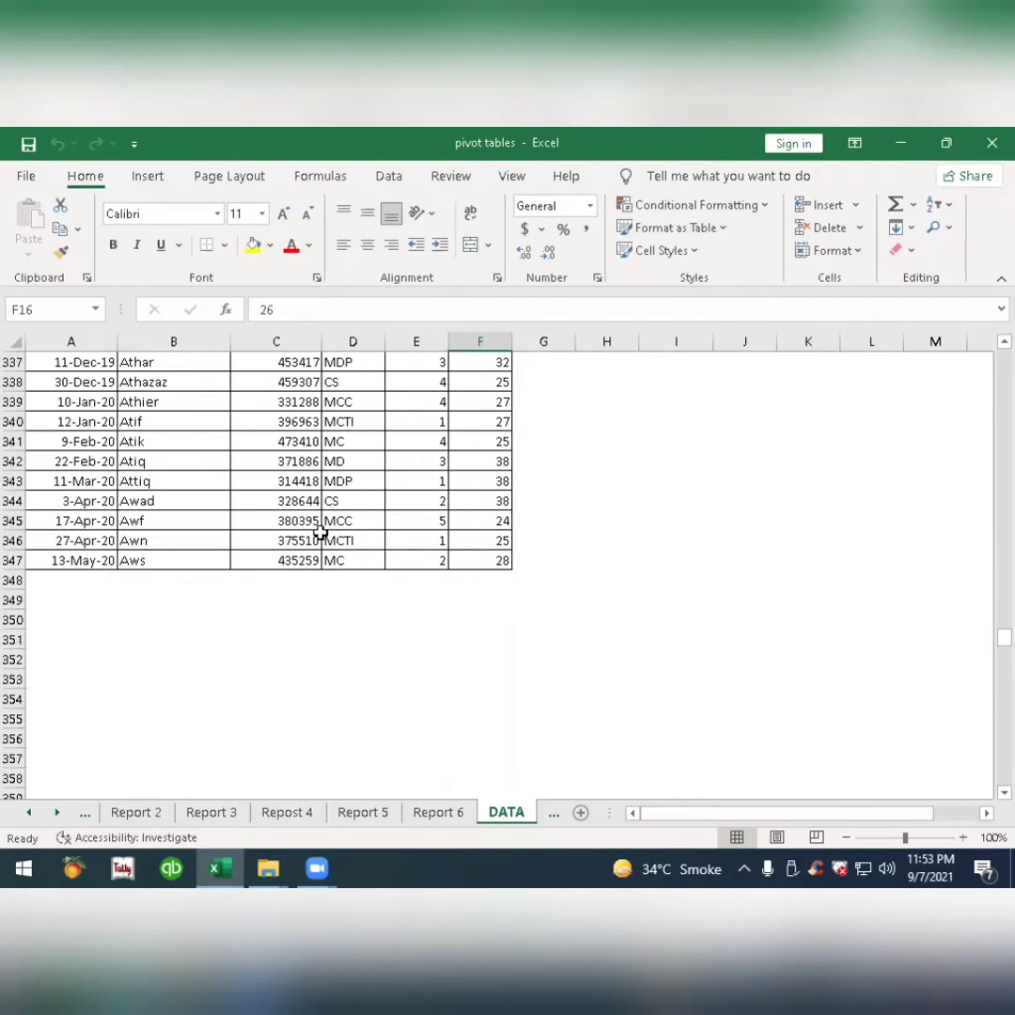
{"action": "left_click_drag", "start_coordinate": [1004, 640], "coordinate": [991, 357]}
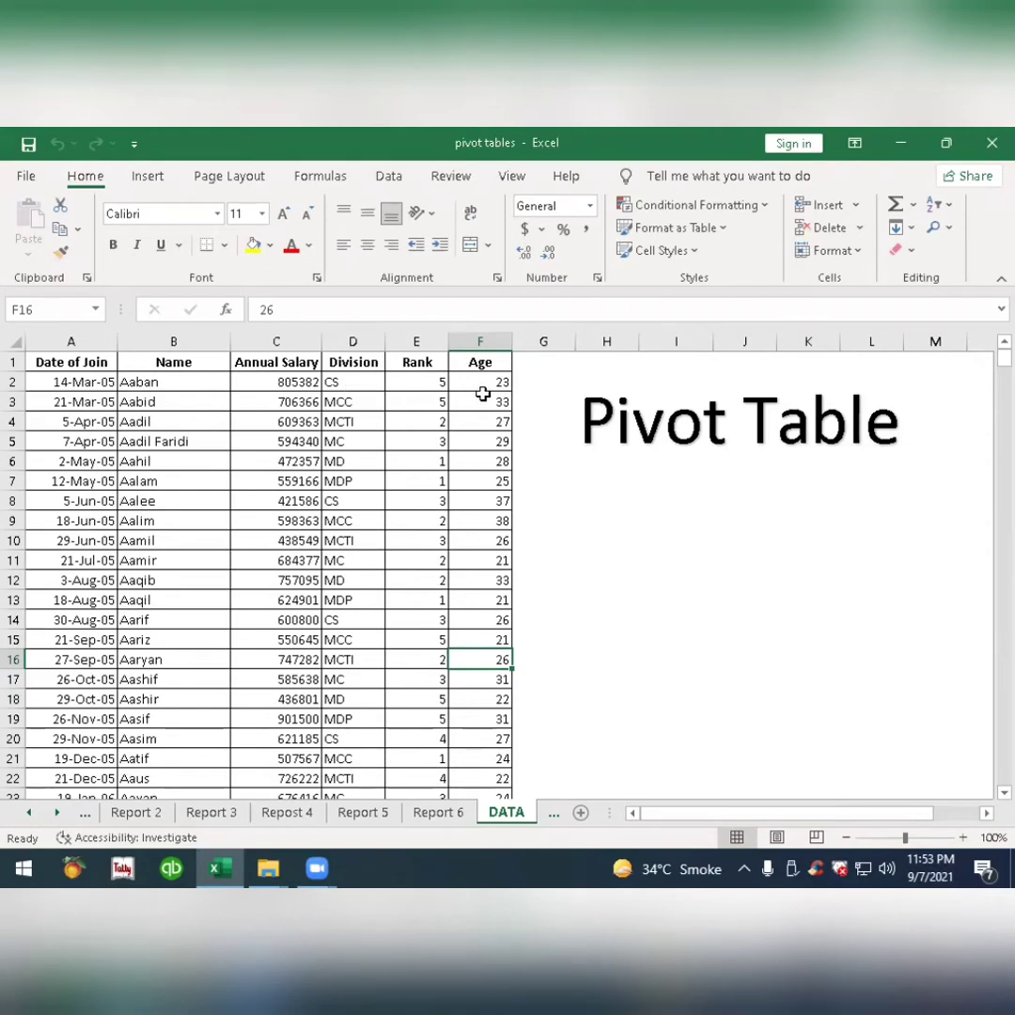
Examine the list of federal agencies and their abbreviations on the Division Abbreviation sheet.
{"action": "left_click", "coordinate": [554, 814]}
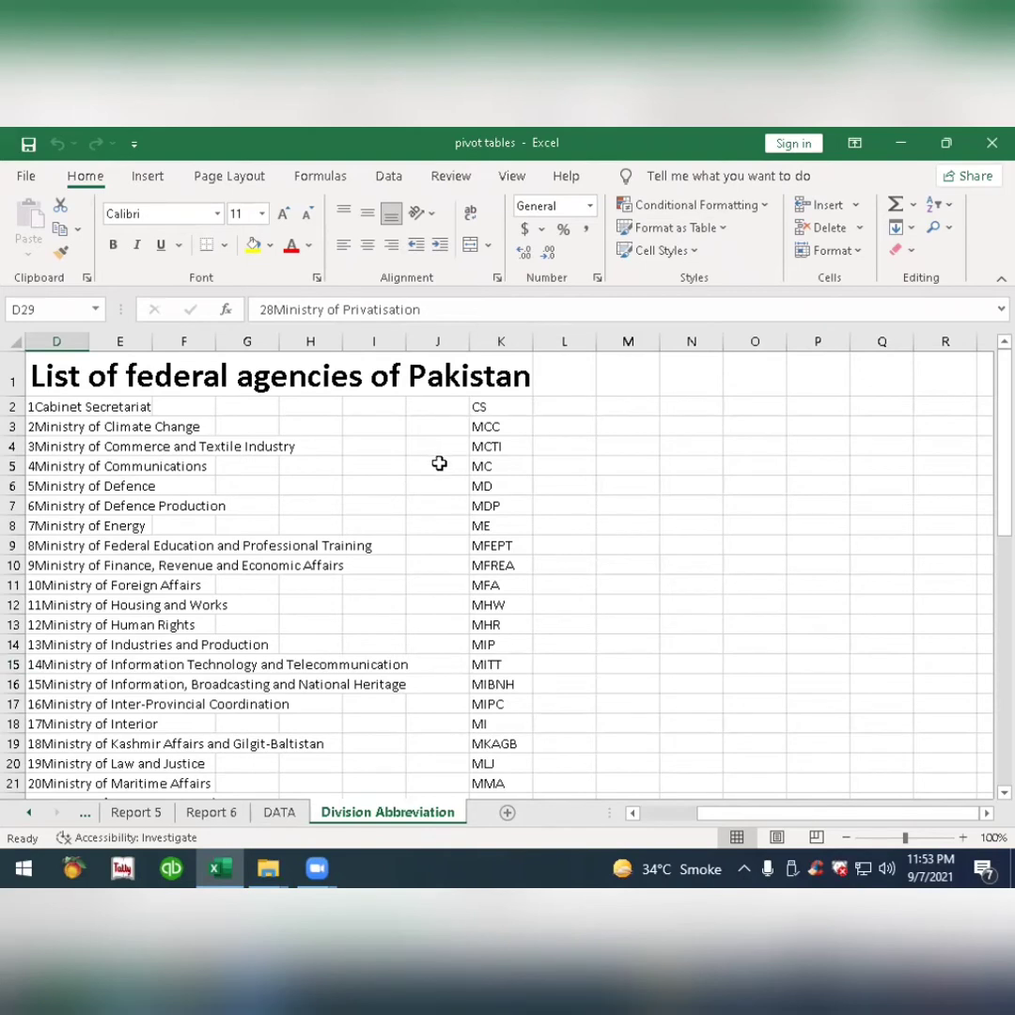
{"action": "scroll", "coordinate": [431, 593], "scroll_direction": "down", "scroll_amount": 2}
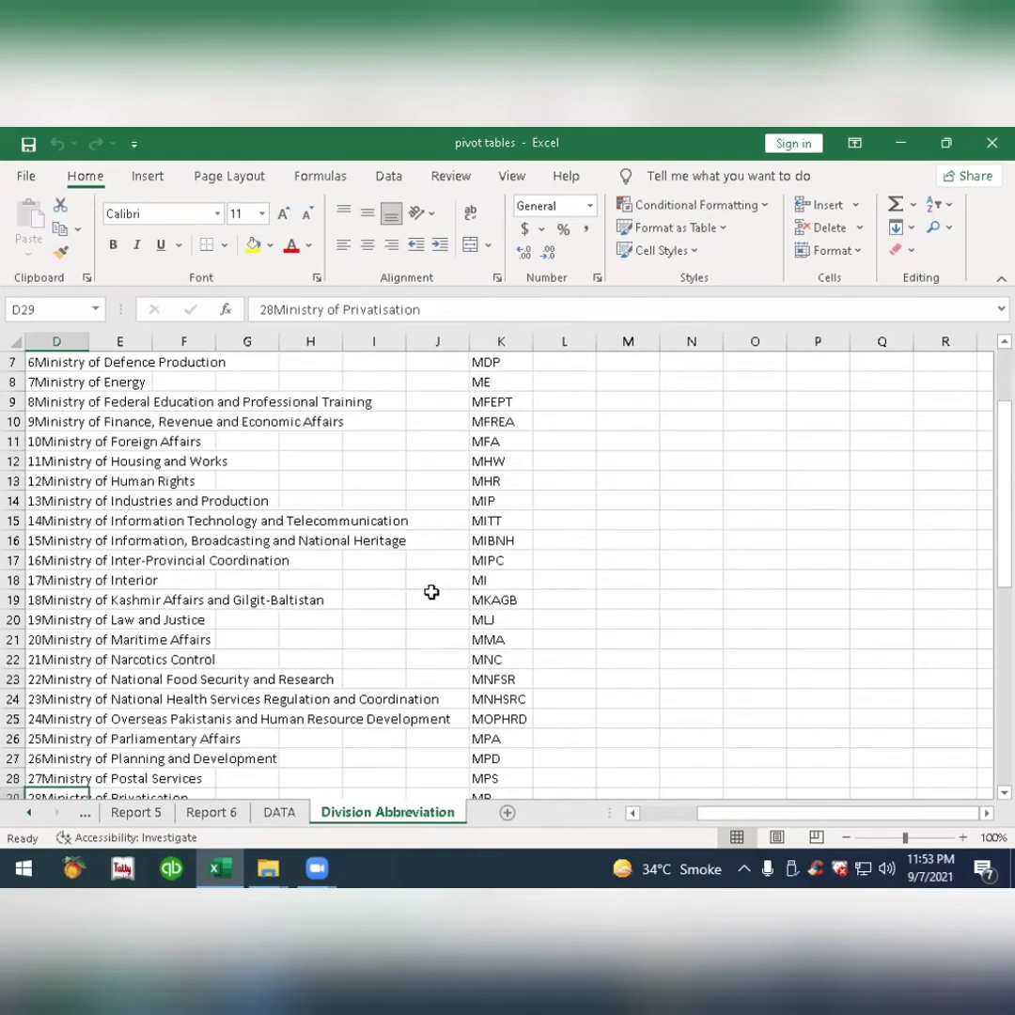
{"action": "scroll", "coordinate": [432, 593], "scroll_direction": "down", "scroll_amount": 1}
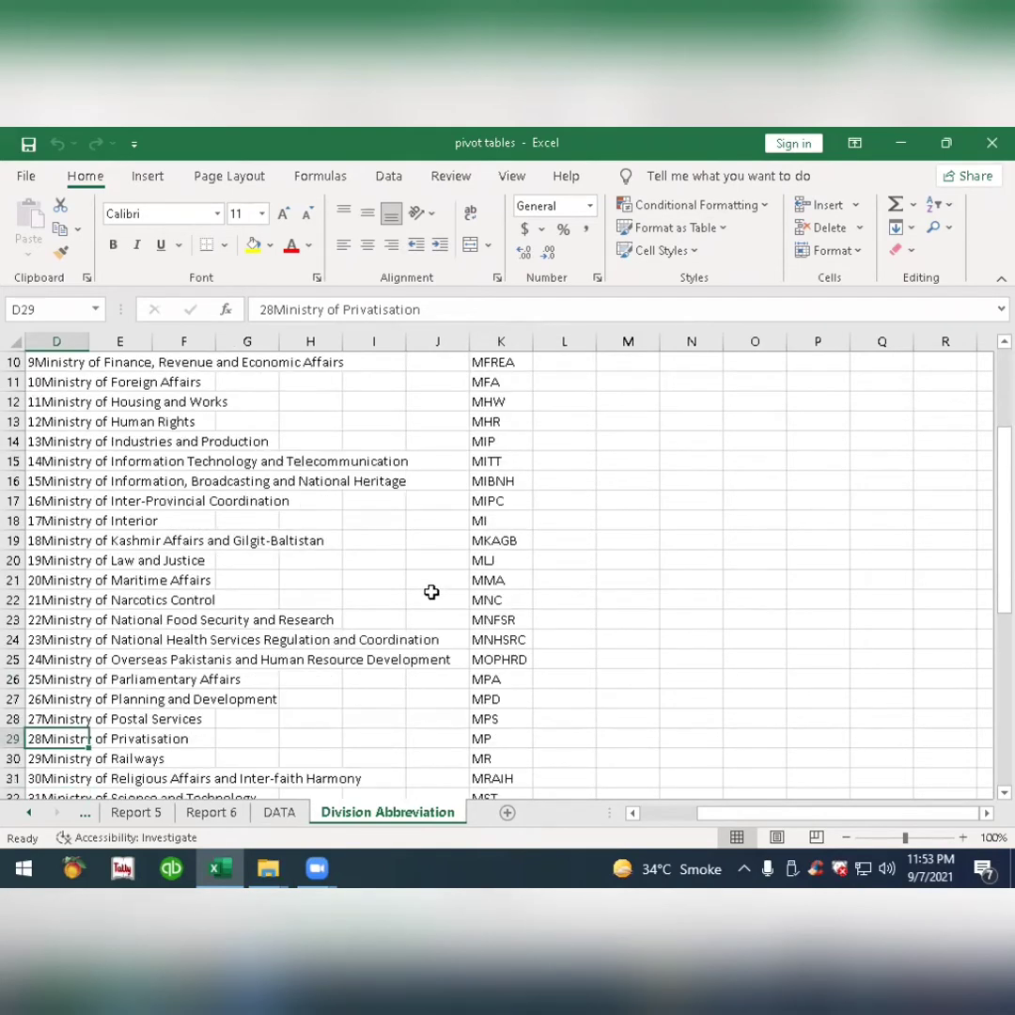
{"action": "scroll", "coordinate": [432, 592], "scroll_direction": "down", "scroll_amount": 2}
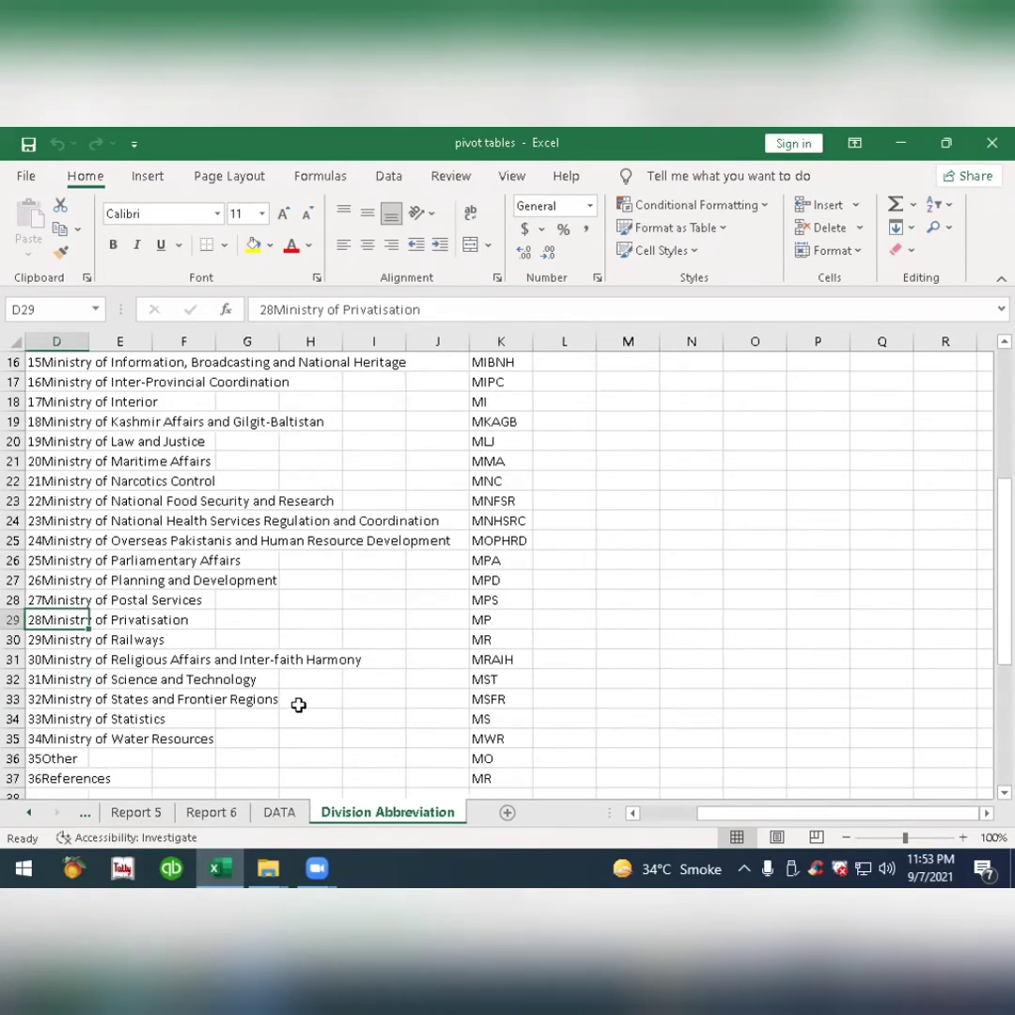
{"action": "scroll", "coordinate": [298, 705], "scroll_direction": "down", "scroll_amount": 1}
{"action": "scroll", "coordinate": [298, 705], "scroll_direction": "up", "scroll_amount": 6}
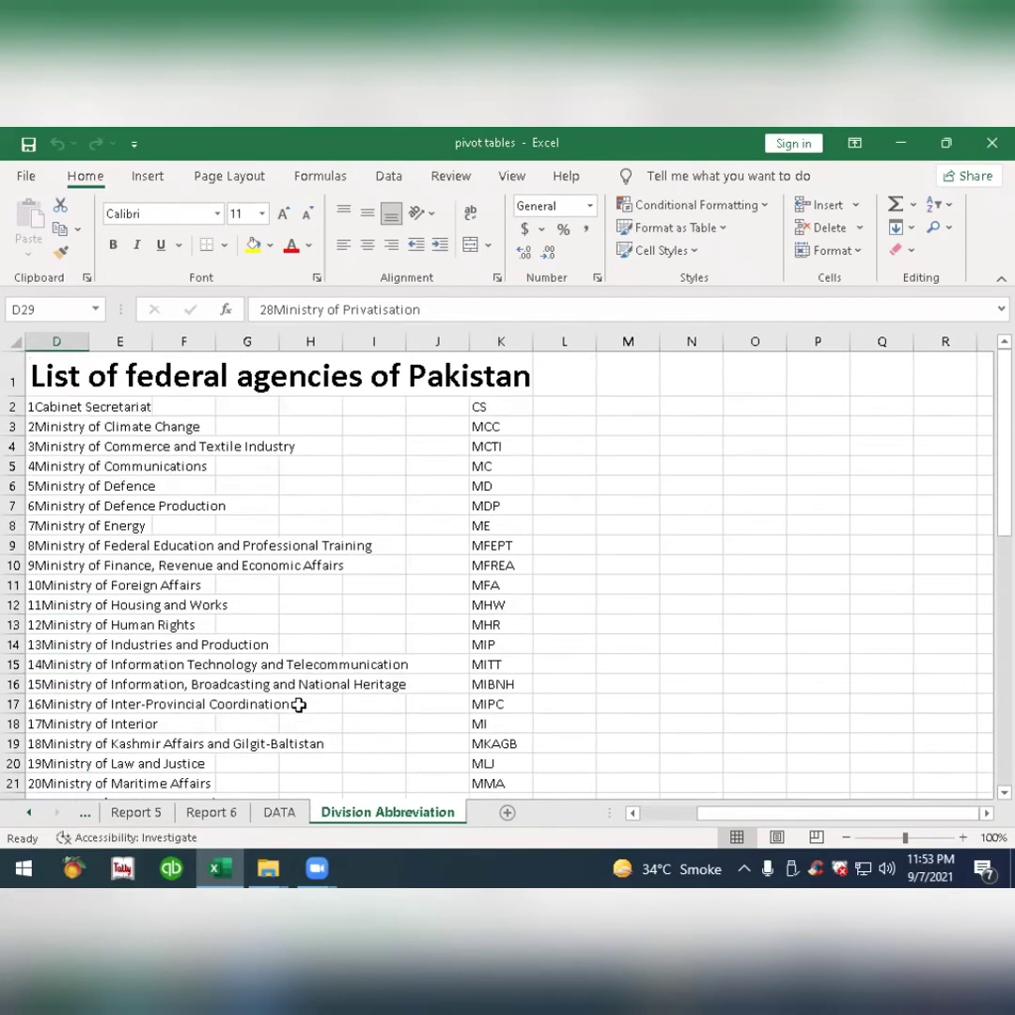
Go back to the DATA sheet and check the division codes in the Division column.
{"action": "left_click", "coordinate": [275, 814]}
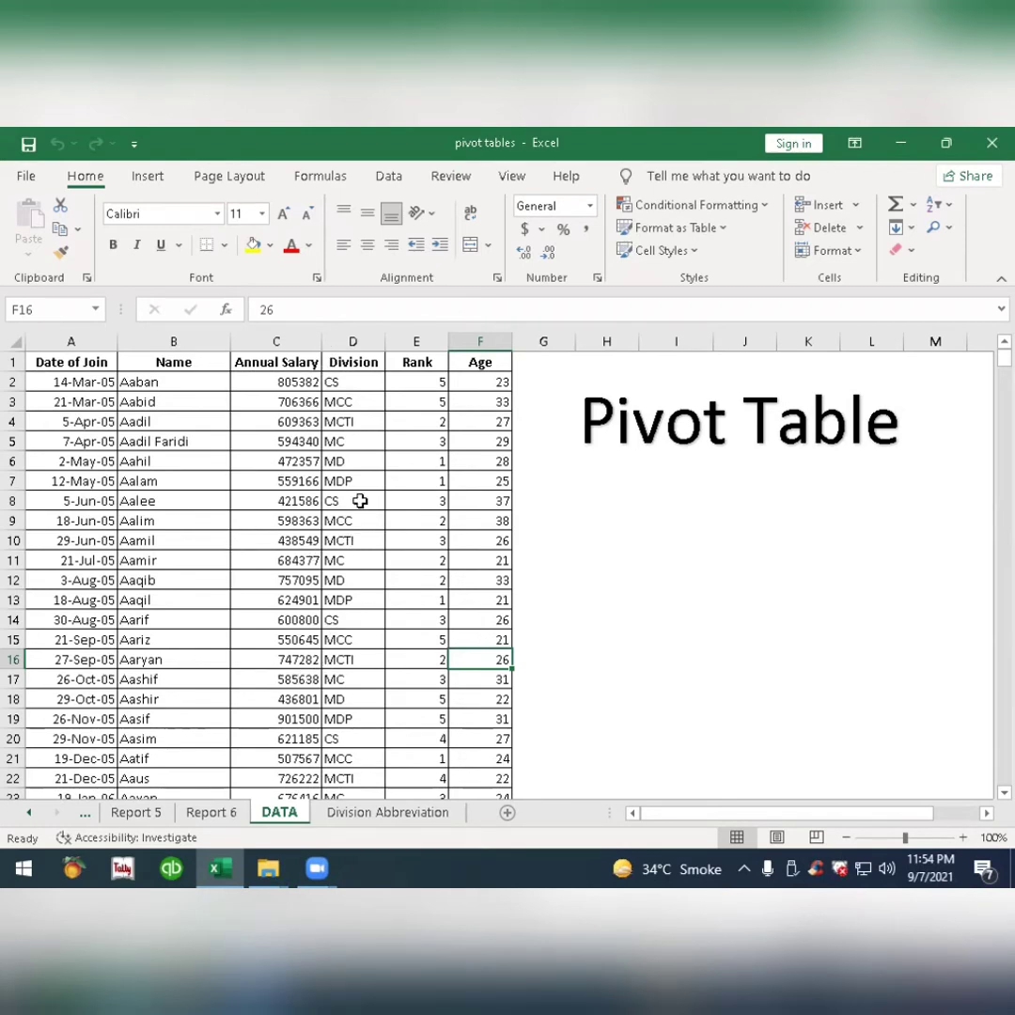
{"action": "left_click", "coordinate": [354, 382]}
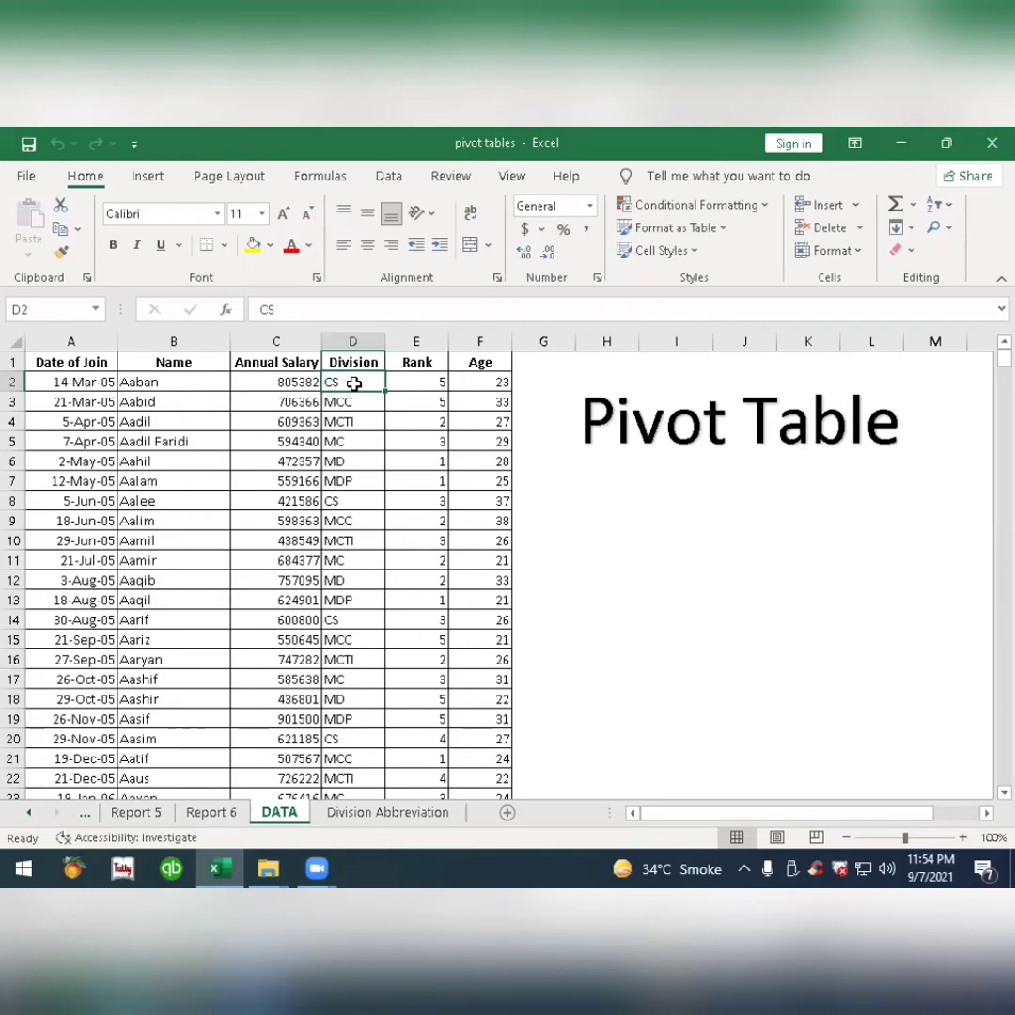
{"action": "scroll", "coordinate": [249, 517], "scroll_direction": "down", "scroll_amount": 11}
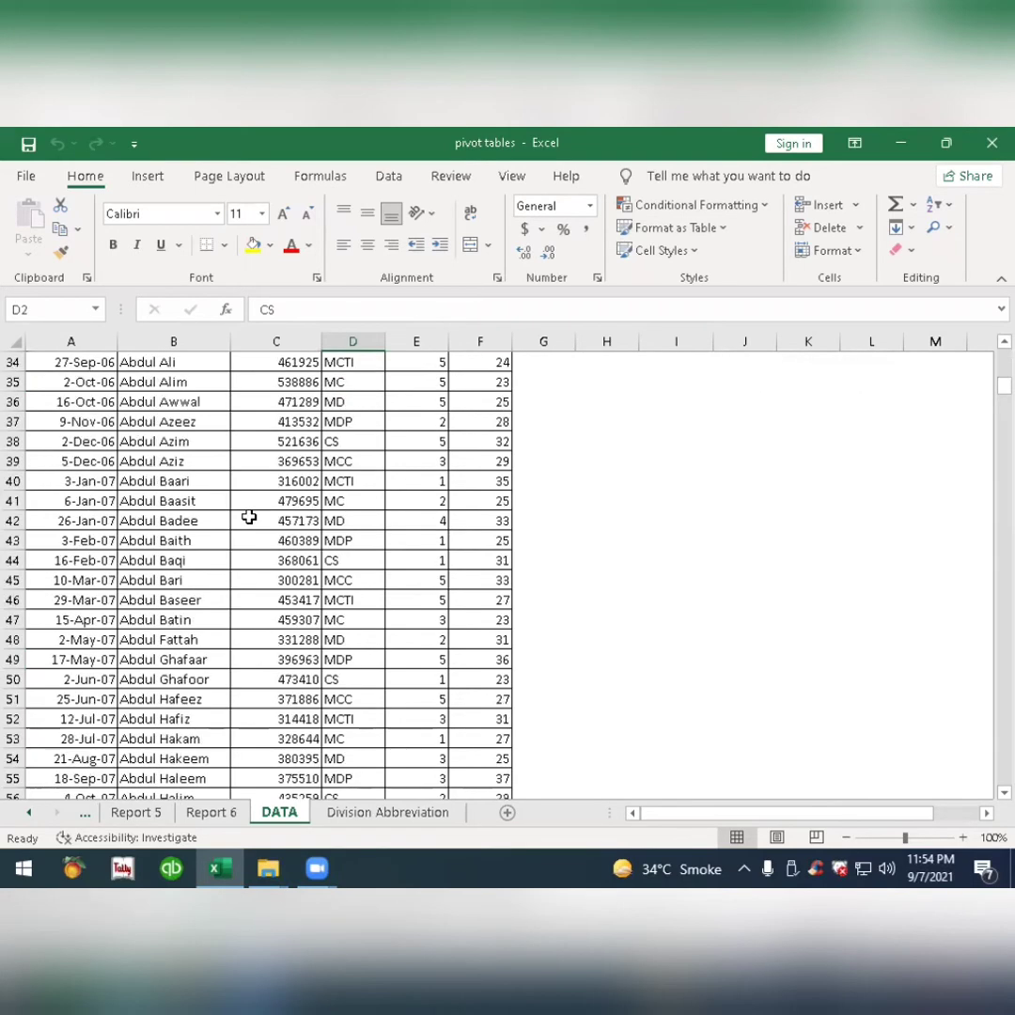
{"action": "scroll", "coordinate": [249, 517], "scroll_direction": "up", "scroll_amount": 11}
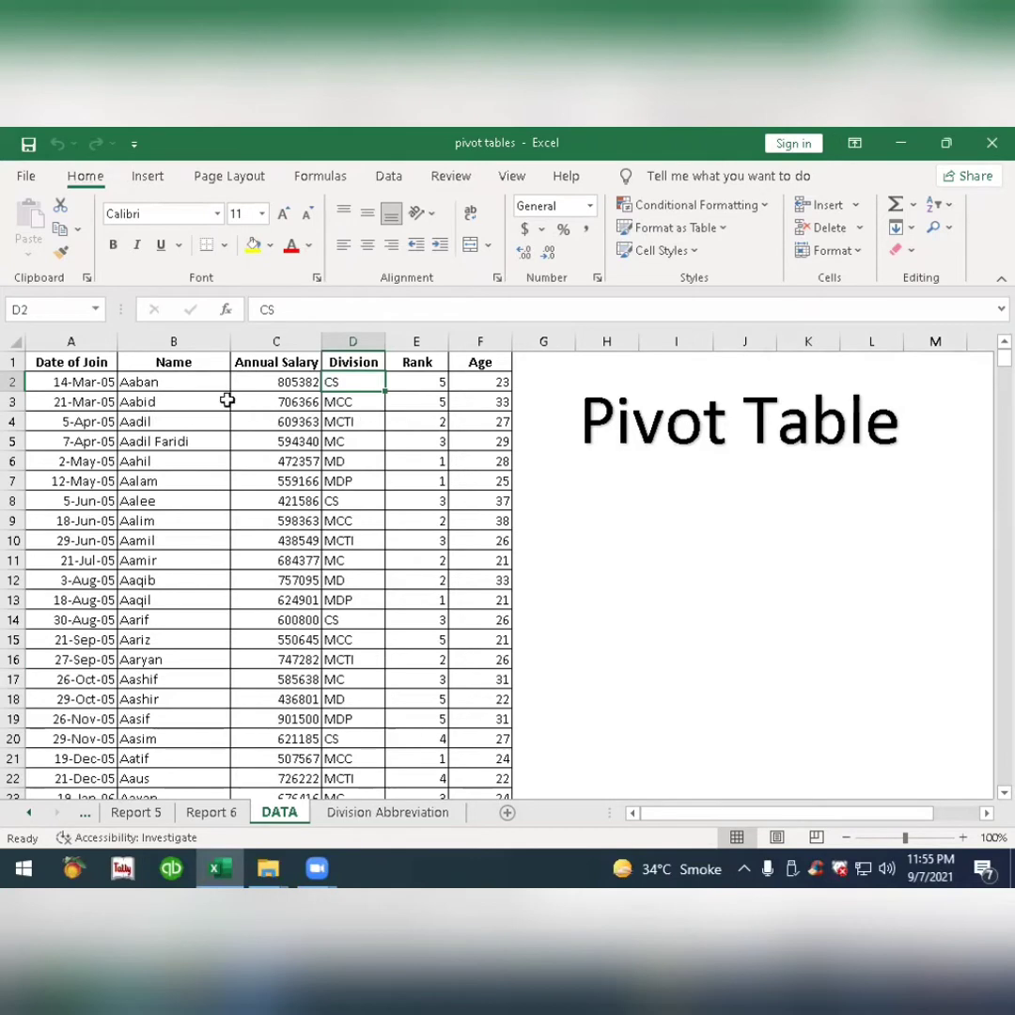
Copy the entire employee table on the DATA sheet, from the Date of Join header to the last Age entry.
{"action": "left_click", "coordinate": [98, 363]}
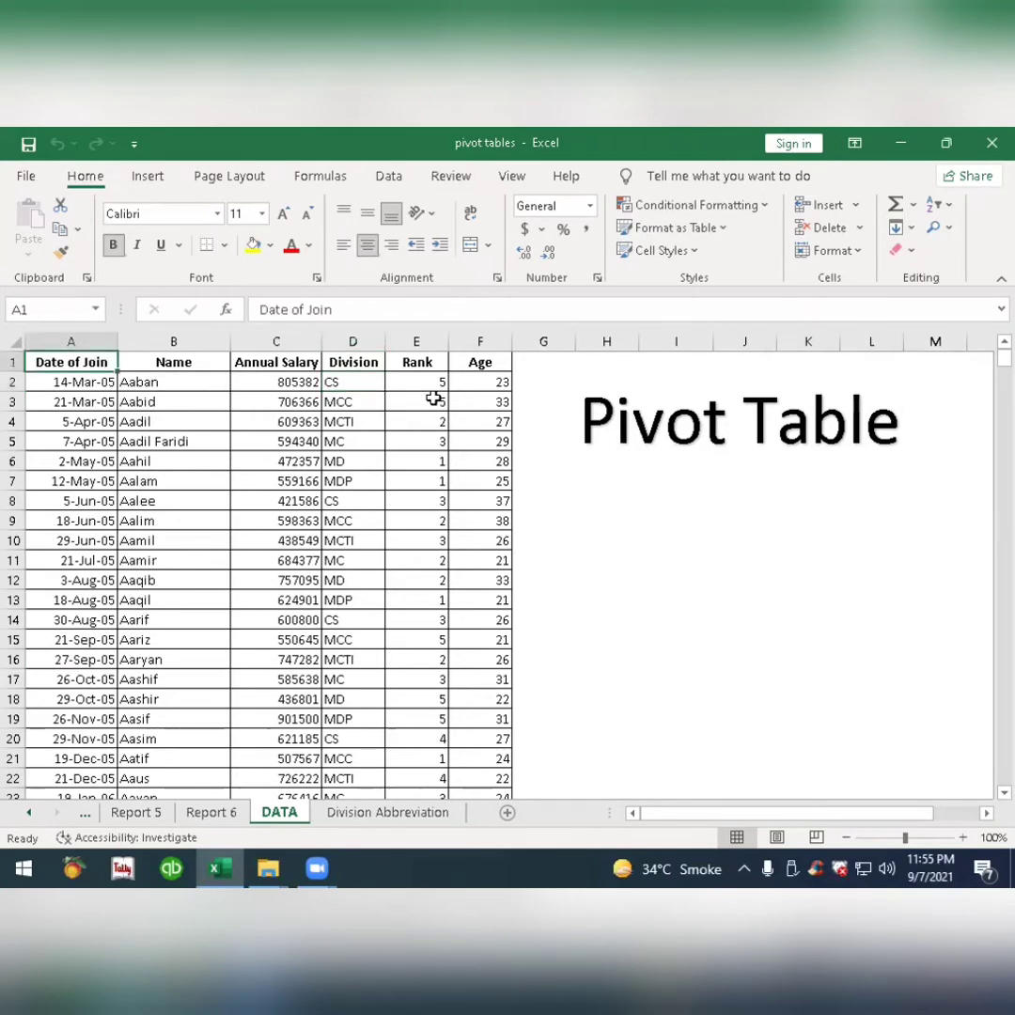
{"action": "key", "text": "ctrl+shift+Right"}
{"action": "key", "text": "ctrl+shift+Down"}
{"action": "key", "text": "ctrl+c"}
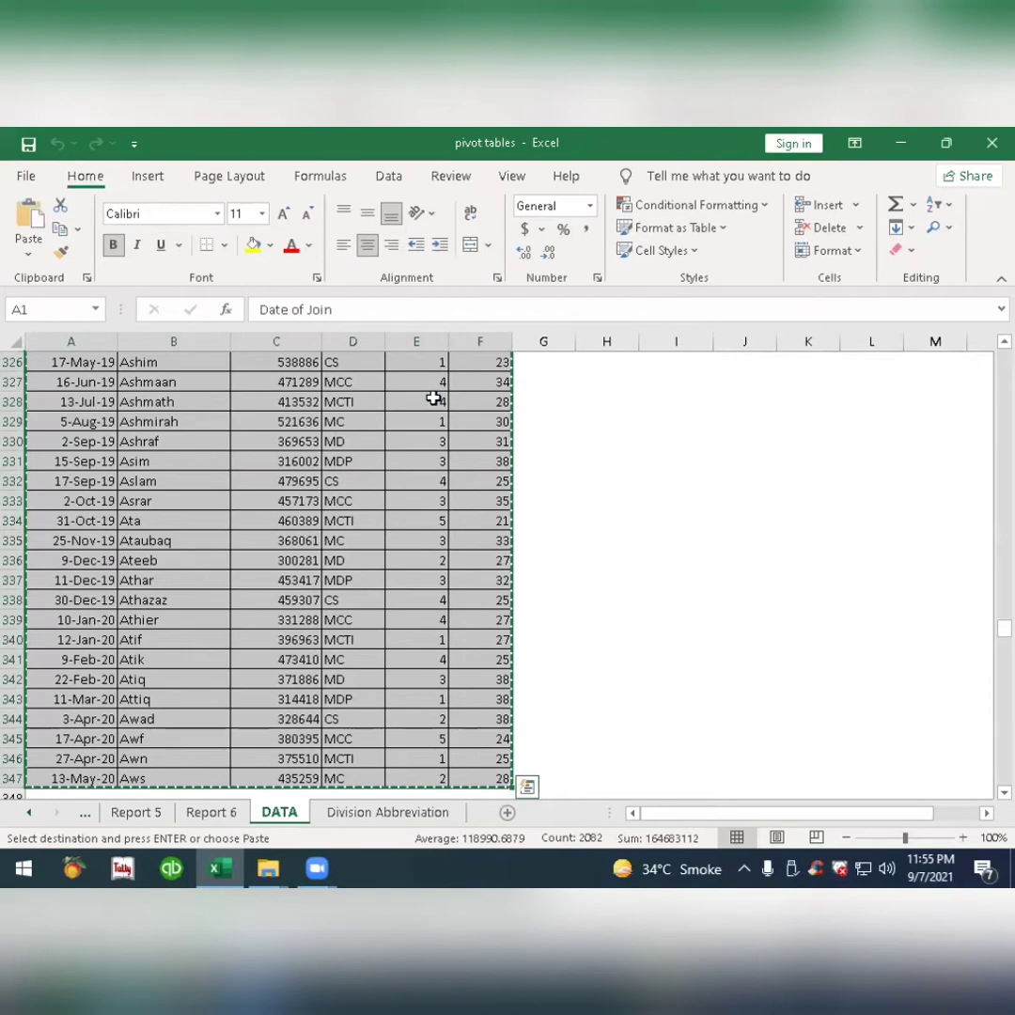
Create a new blank workbook, dismiss the licence notice and paste the copied table at cell A1.
{"action": "key", "text": "ctrl+n"}
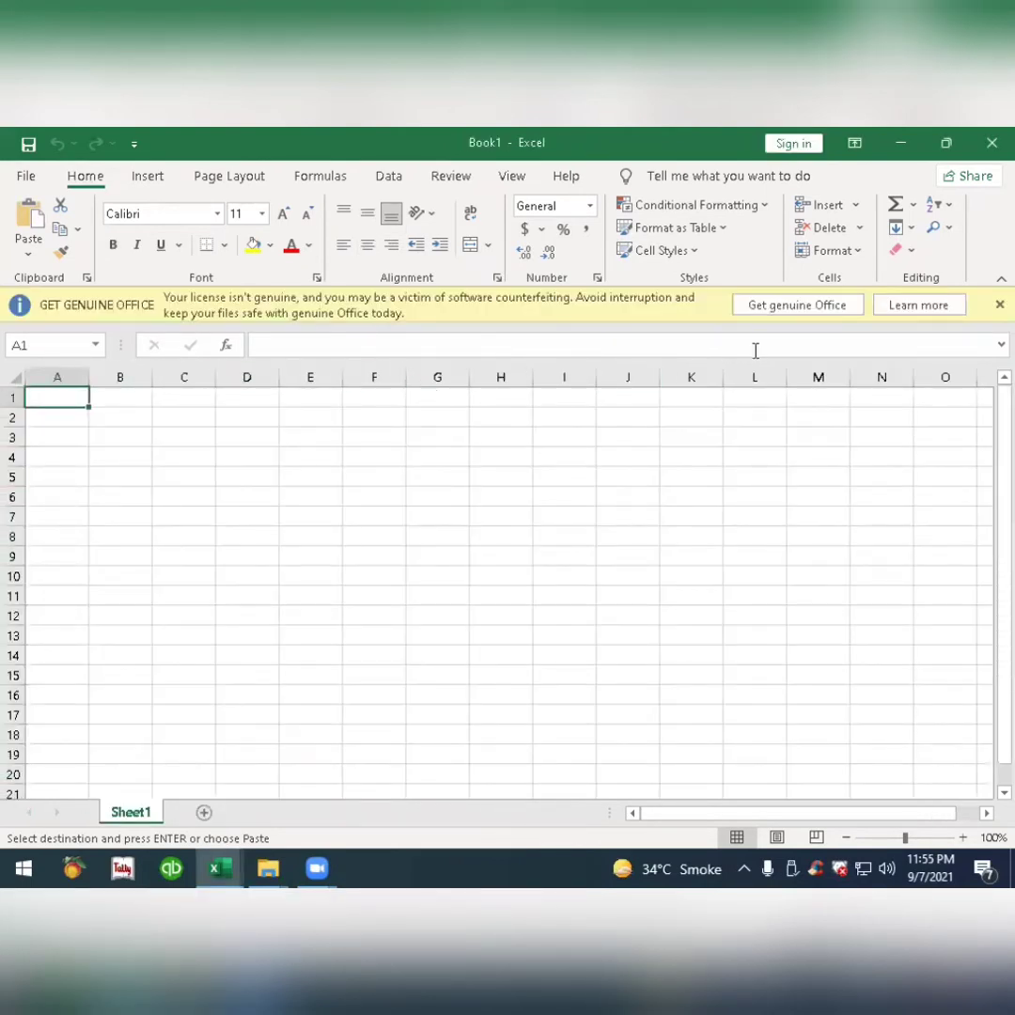
{"action": "left_click", "coordinate": [999, 305]}
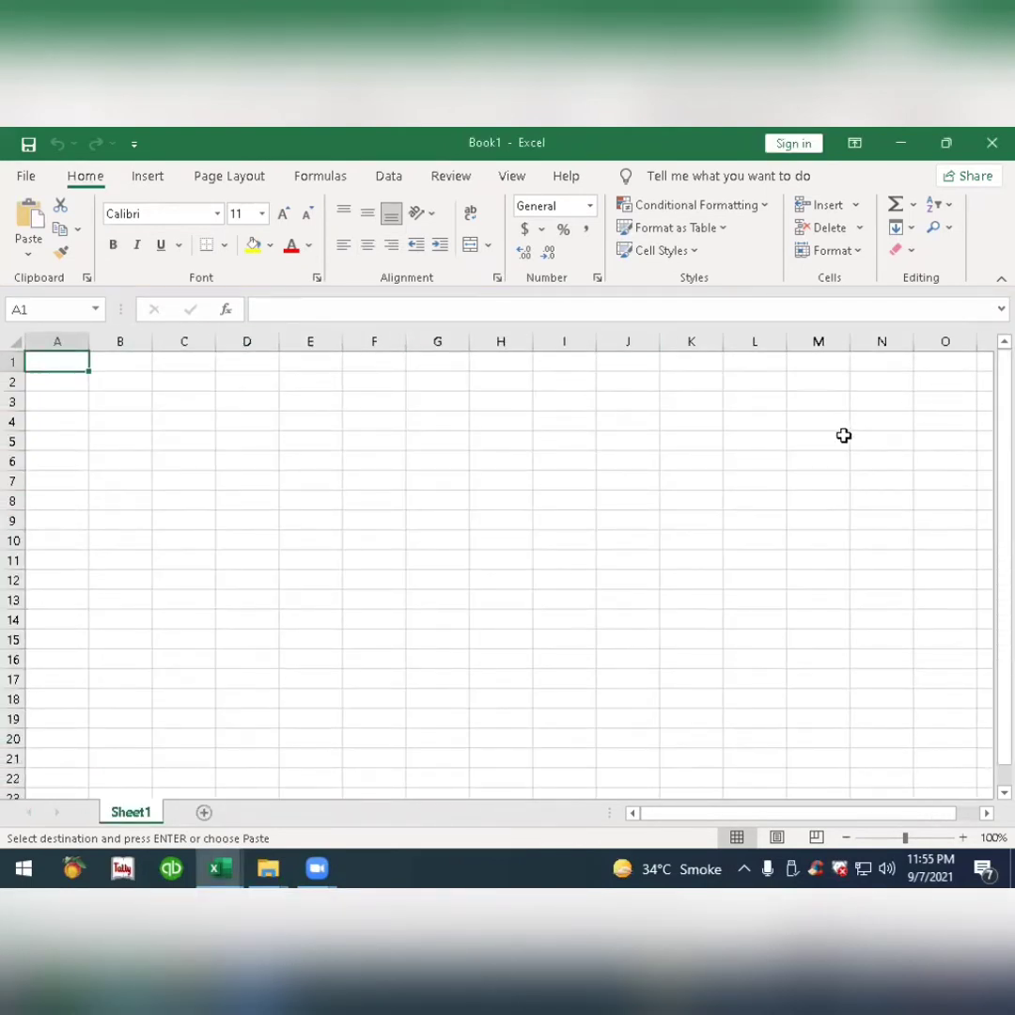
{"action": "key", "text": "ctrl+v"}
{"action": "left_click", "coordinate": [111, 401]}
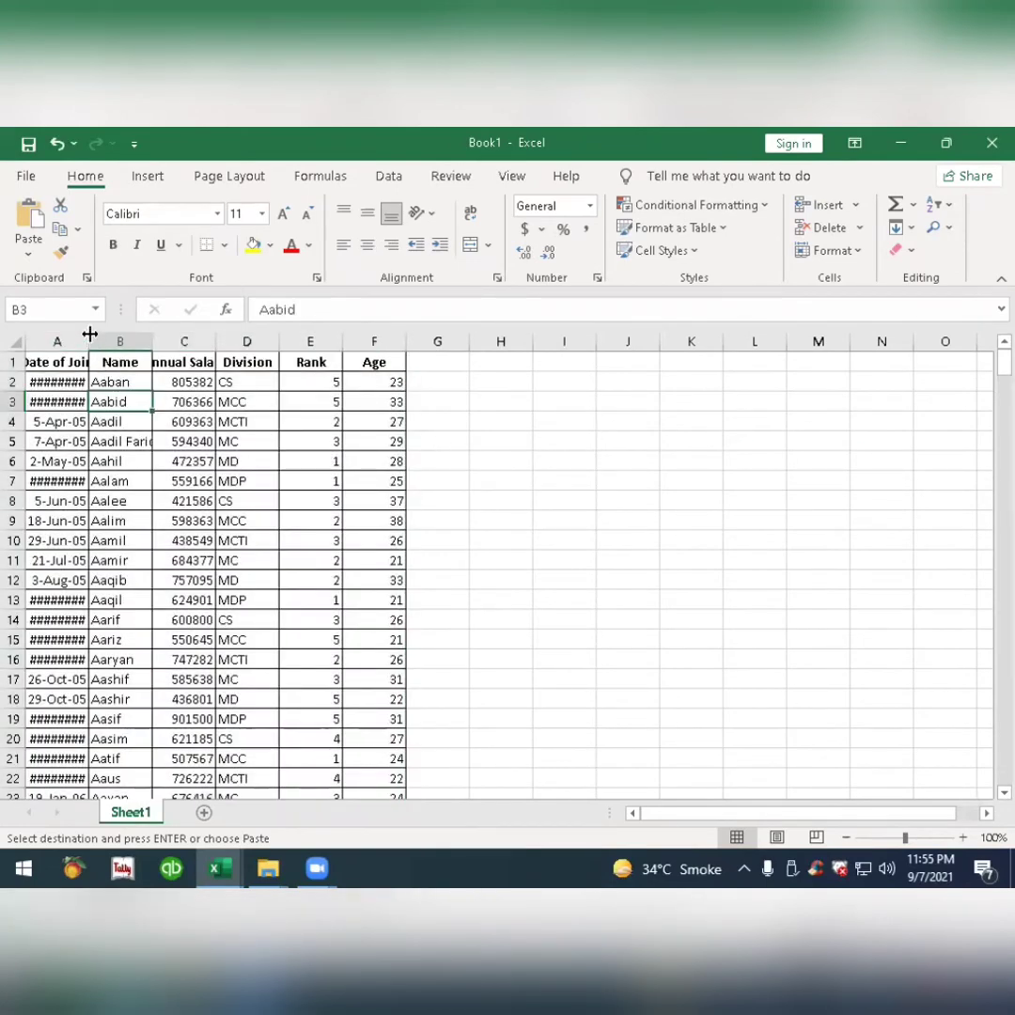
Auto-fit the Date of Join, Annual Salary and Name columns, and select cell C6 inside the table.
{"action": "double_click", "coordinate": [89, 334]}
{"action": "double_click", "coordinate": [229, 341]}
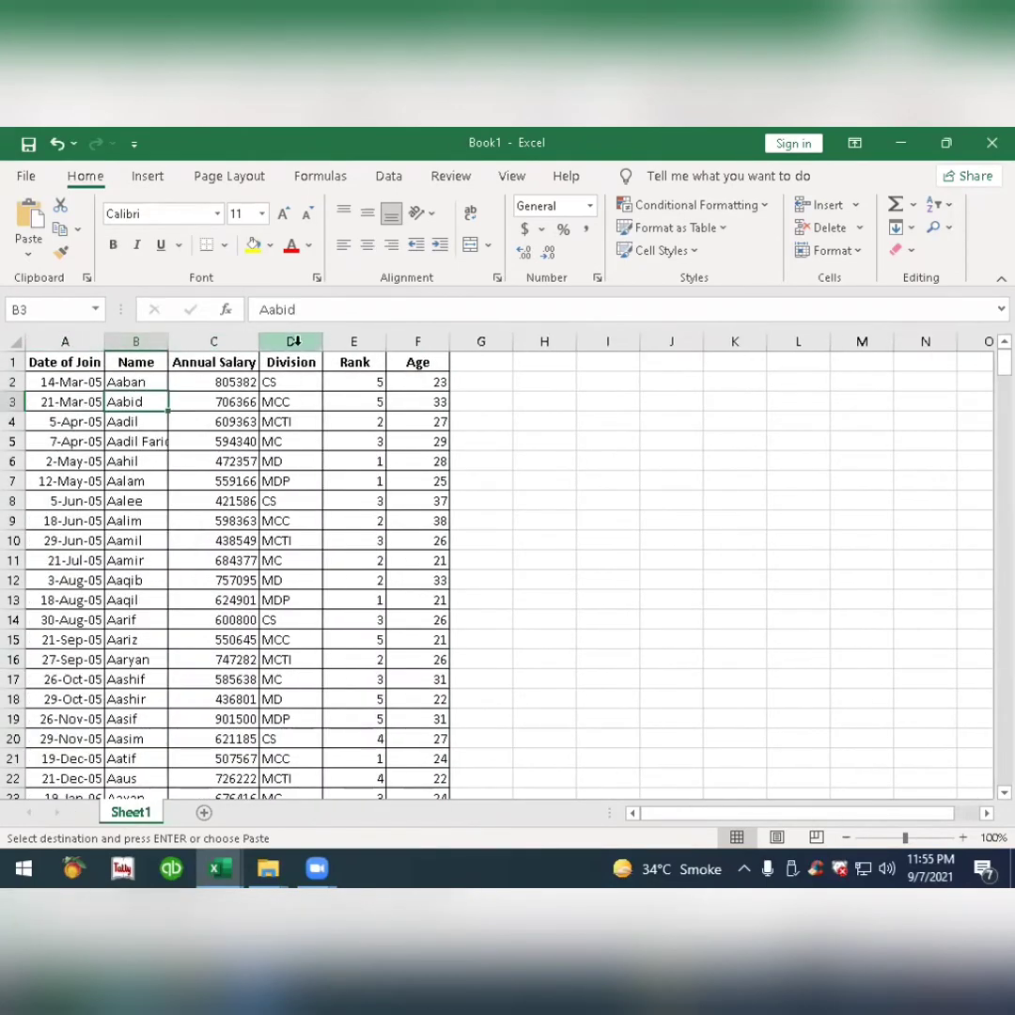
{"action": "double_click", "coordinate": [171, 341]}
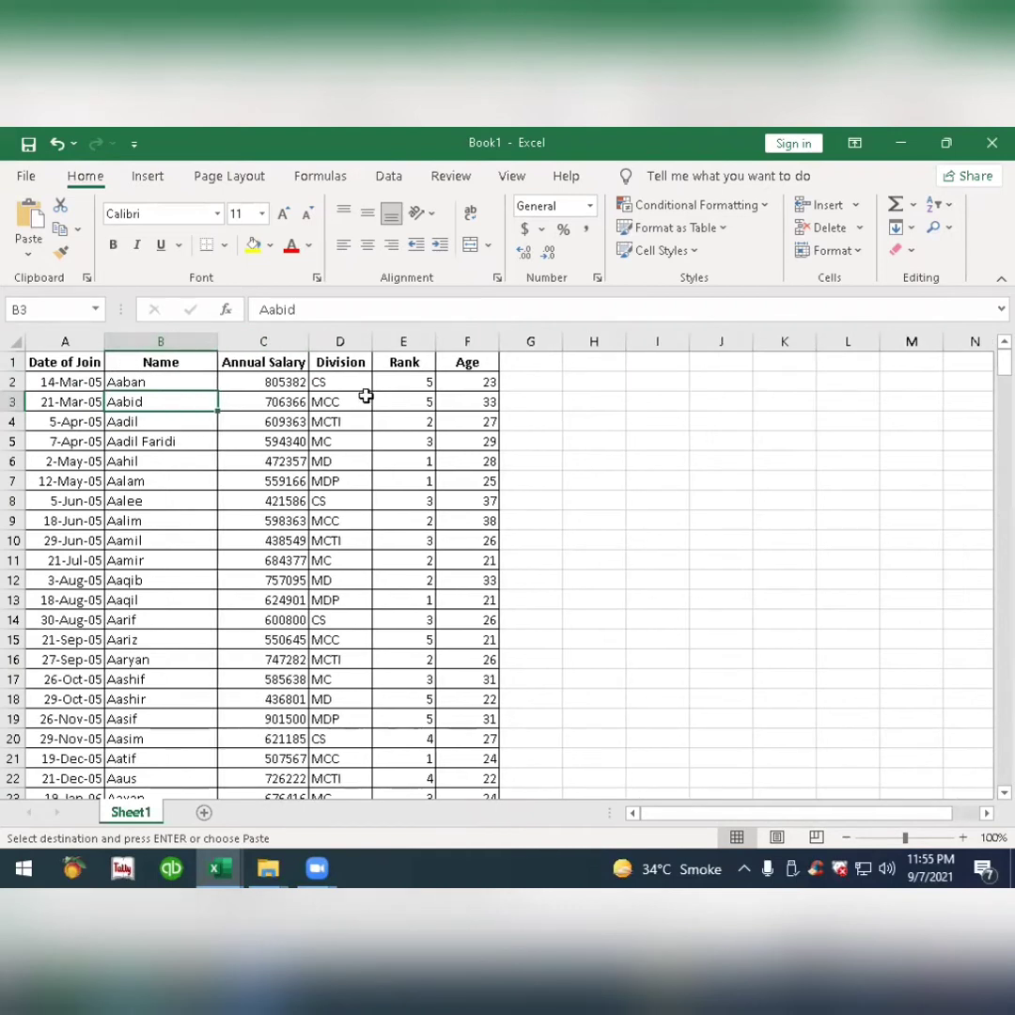
{"action": "left_click", "coordinate": [558, 512]}
{"action": "left_click", "coordinate": [266, 463]}
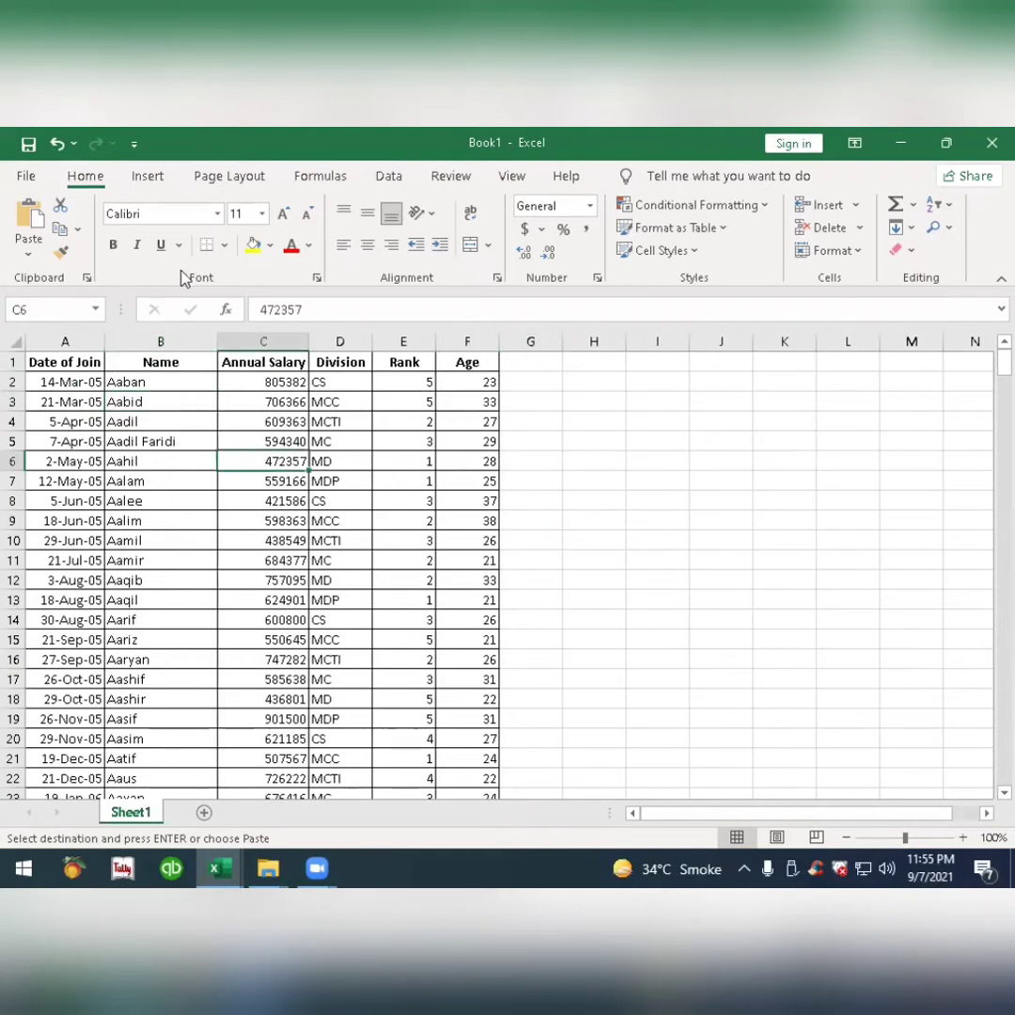
{"action": "left_click", "coordinate": [150, 179]}
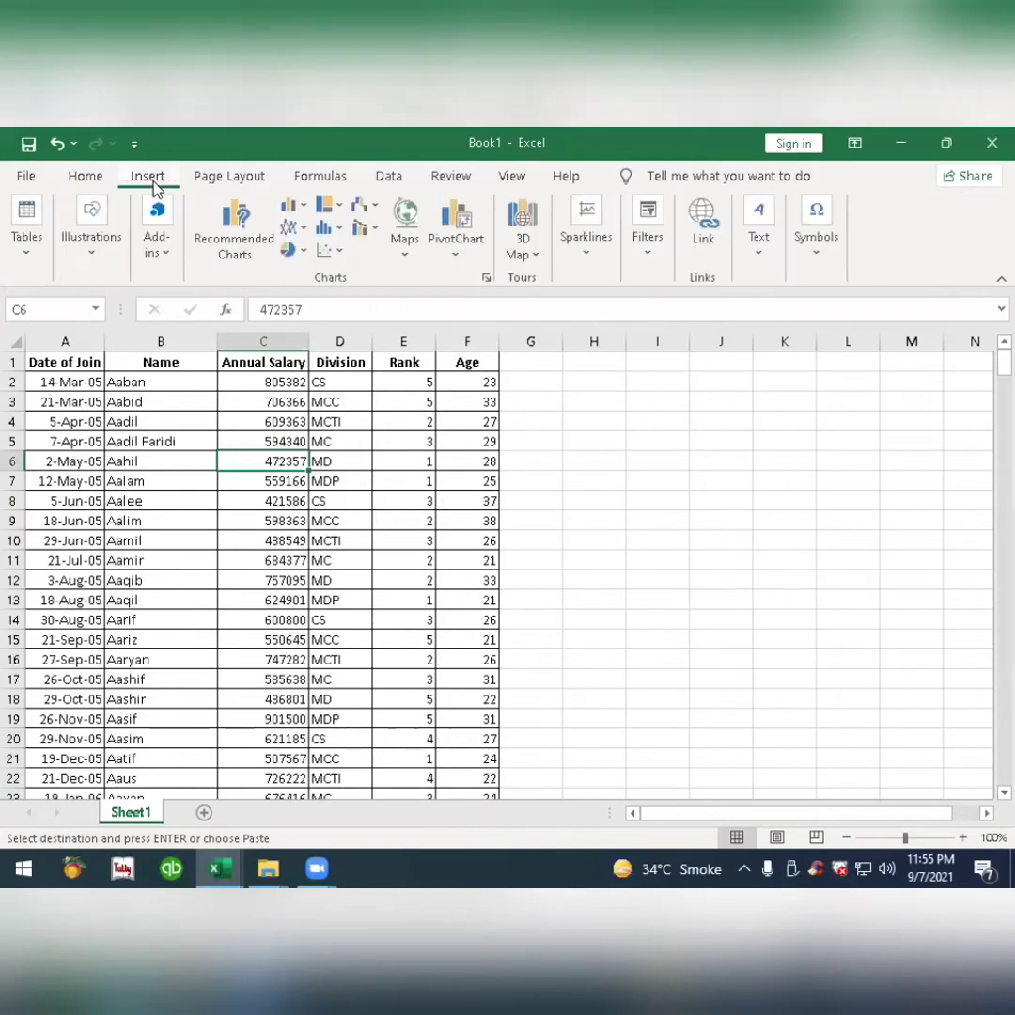
{"action": "left_click", "coordinate": [26, 240]}
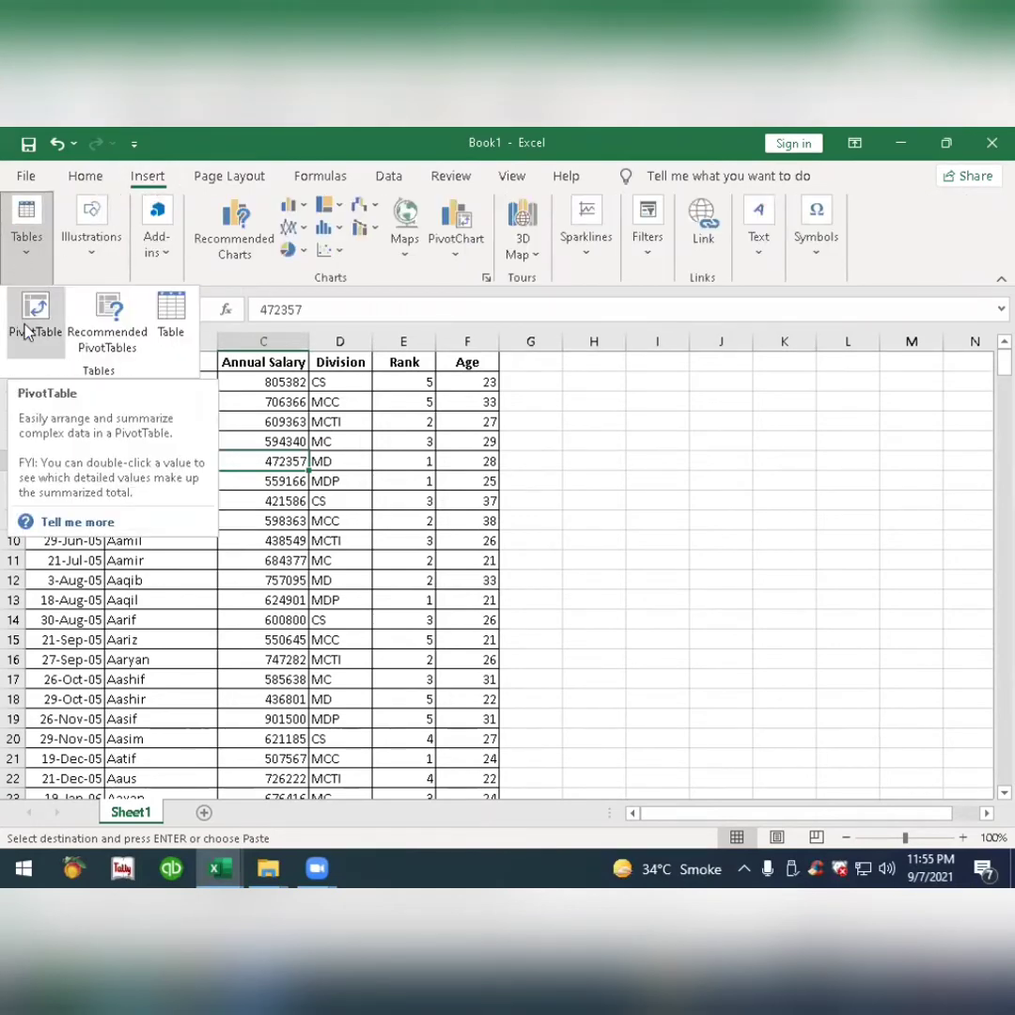
{"action": "key", "text": "Escape"}
{"action": "key", "text": "Escape"}
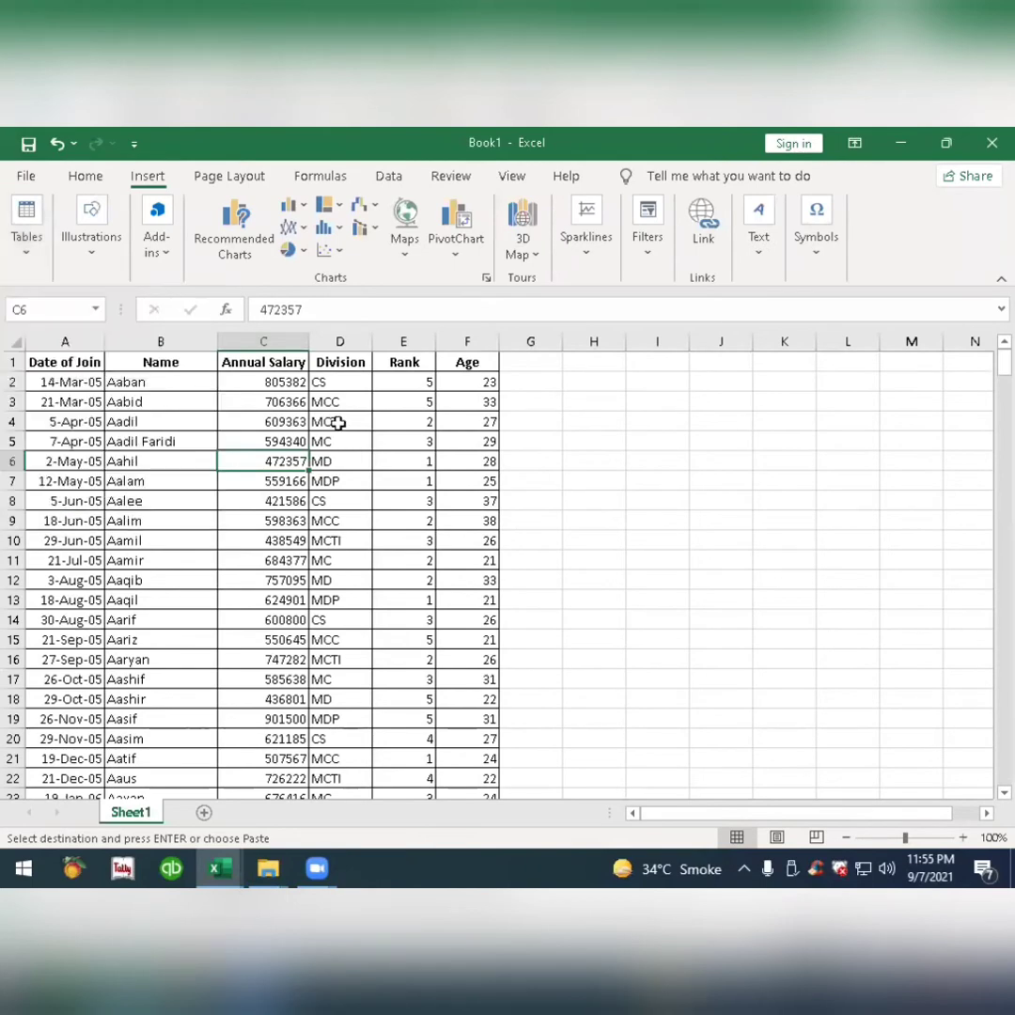
{"action": "left_click", "coordinate": [85, 179]}
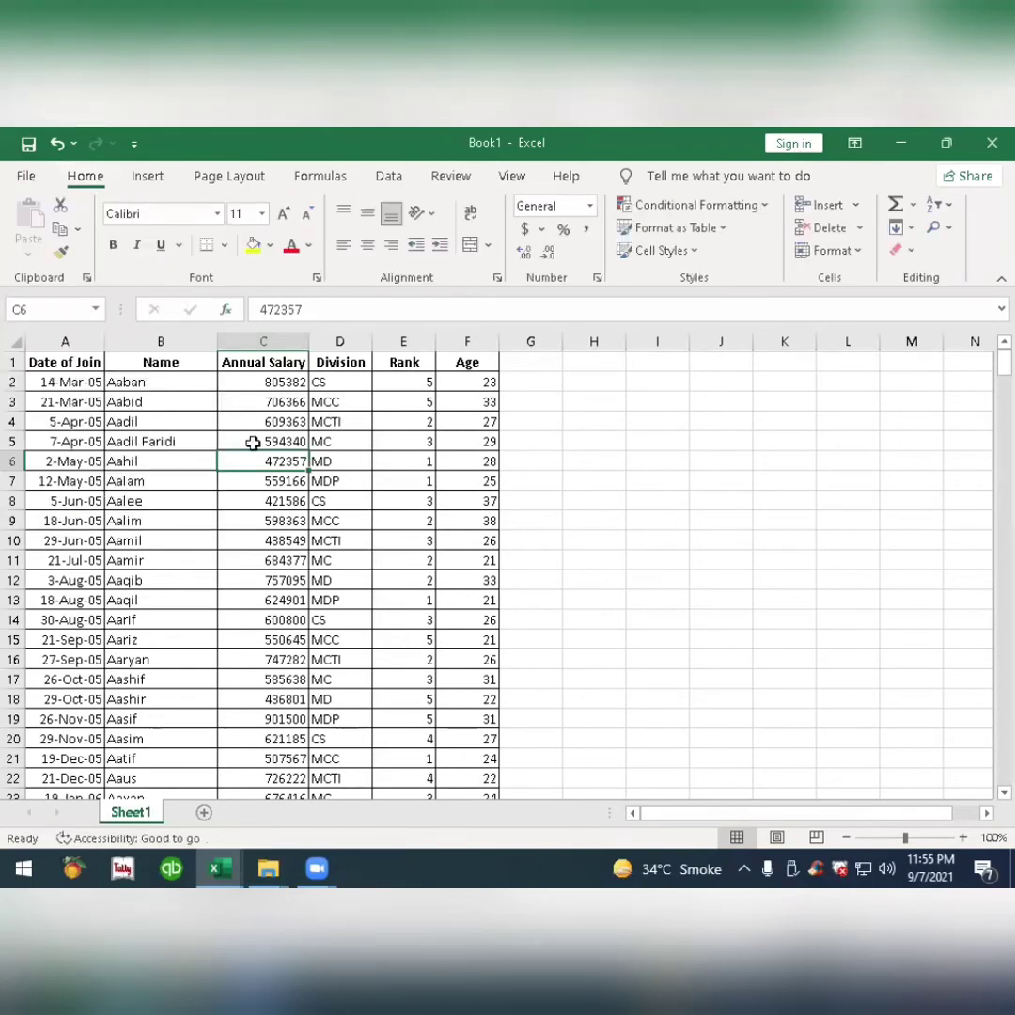
Create a PivotTable on a new worksheet from the employee table range Sheet1!$A$1:$F$347.
{"action": "key", "text": "alt"}
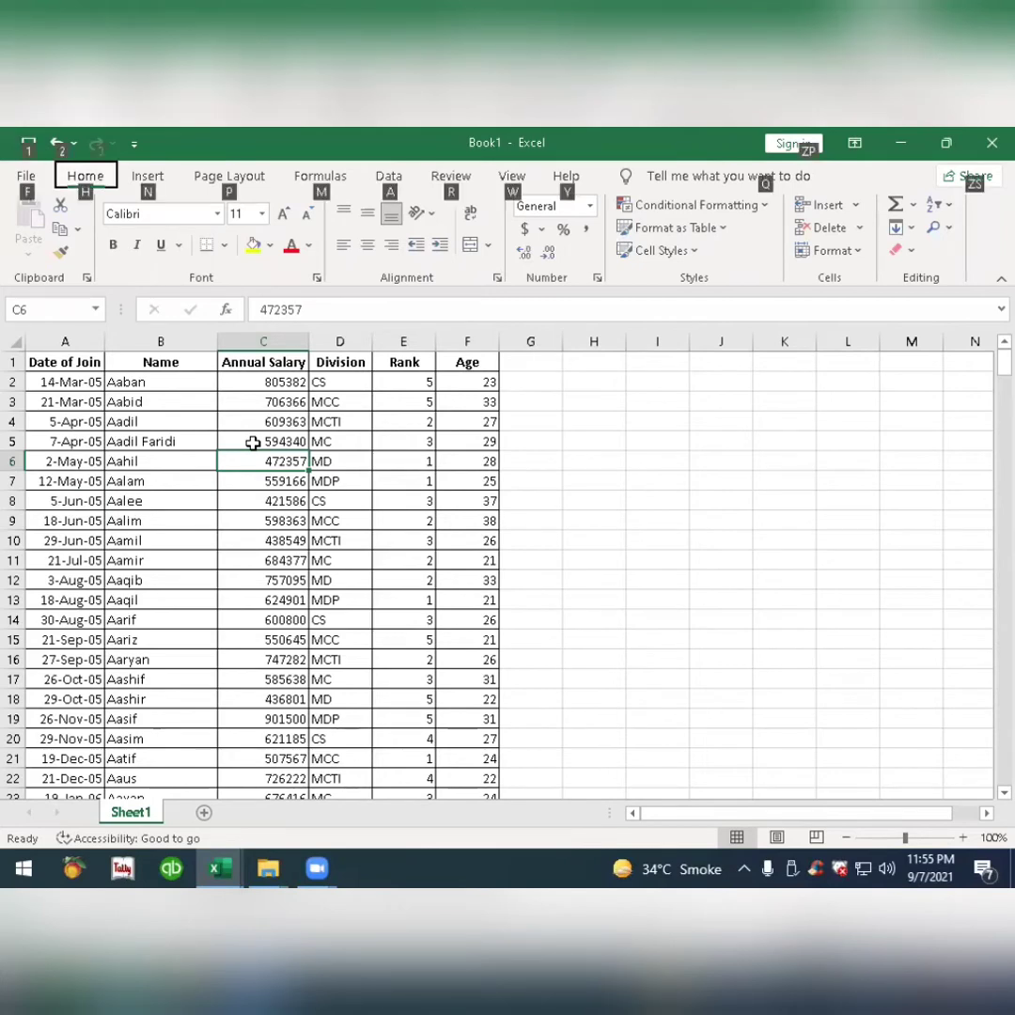
{"action": "key", "text": "n"}
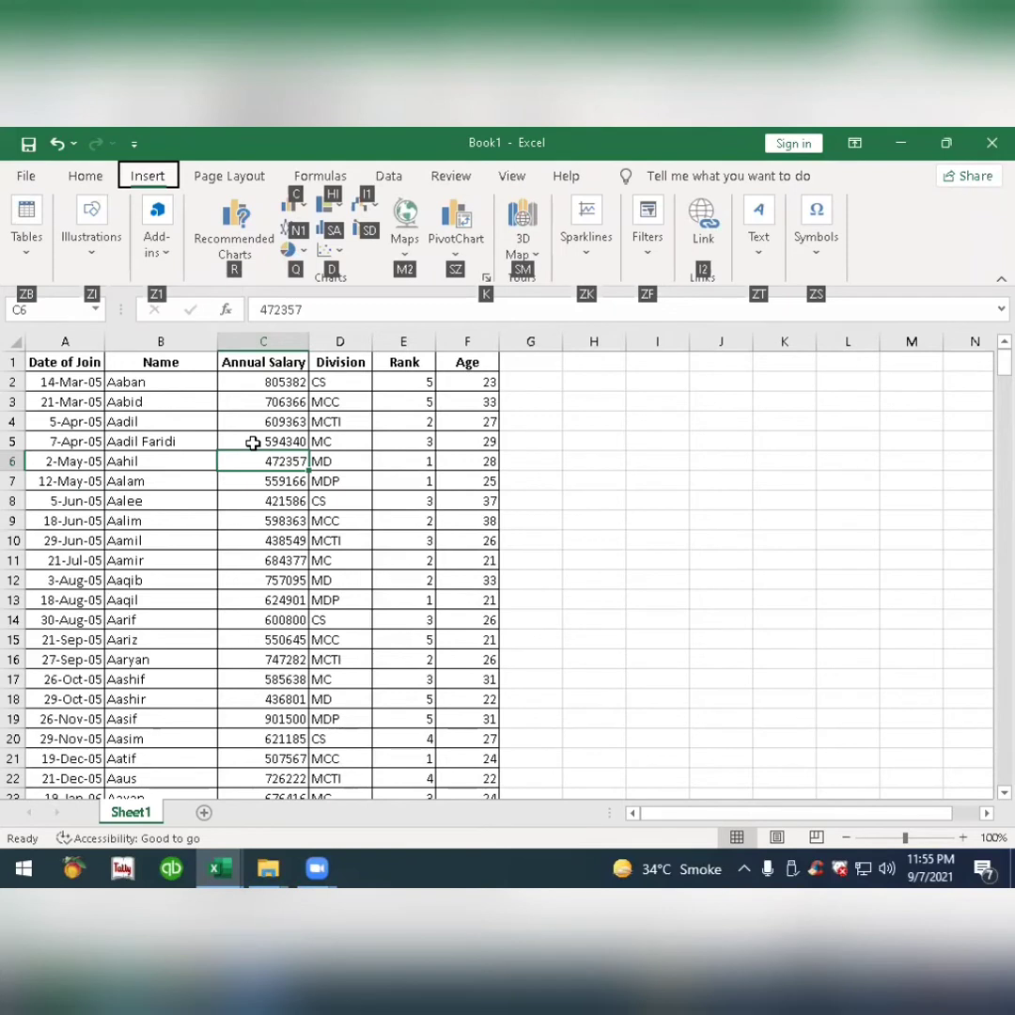
{"action": "key", "text": "z"}
{"action": "key", "text": "b"}
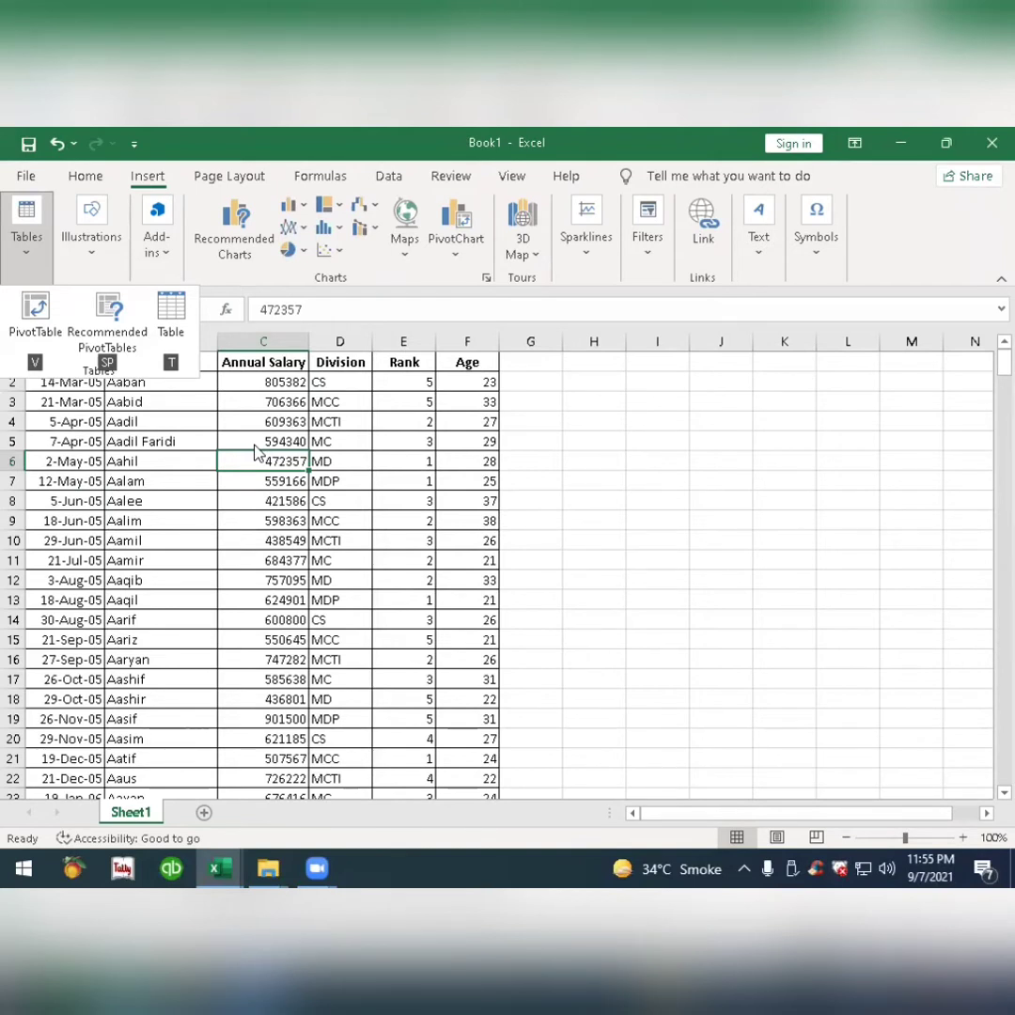
{"action": "key", "text": "Escape"}
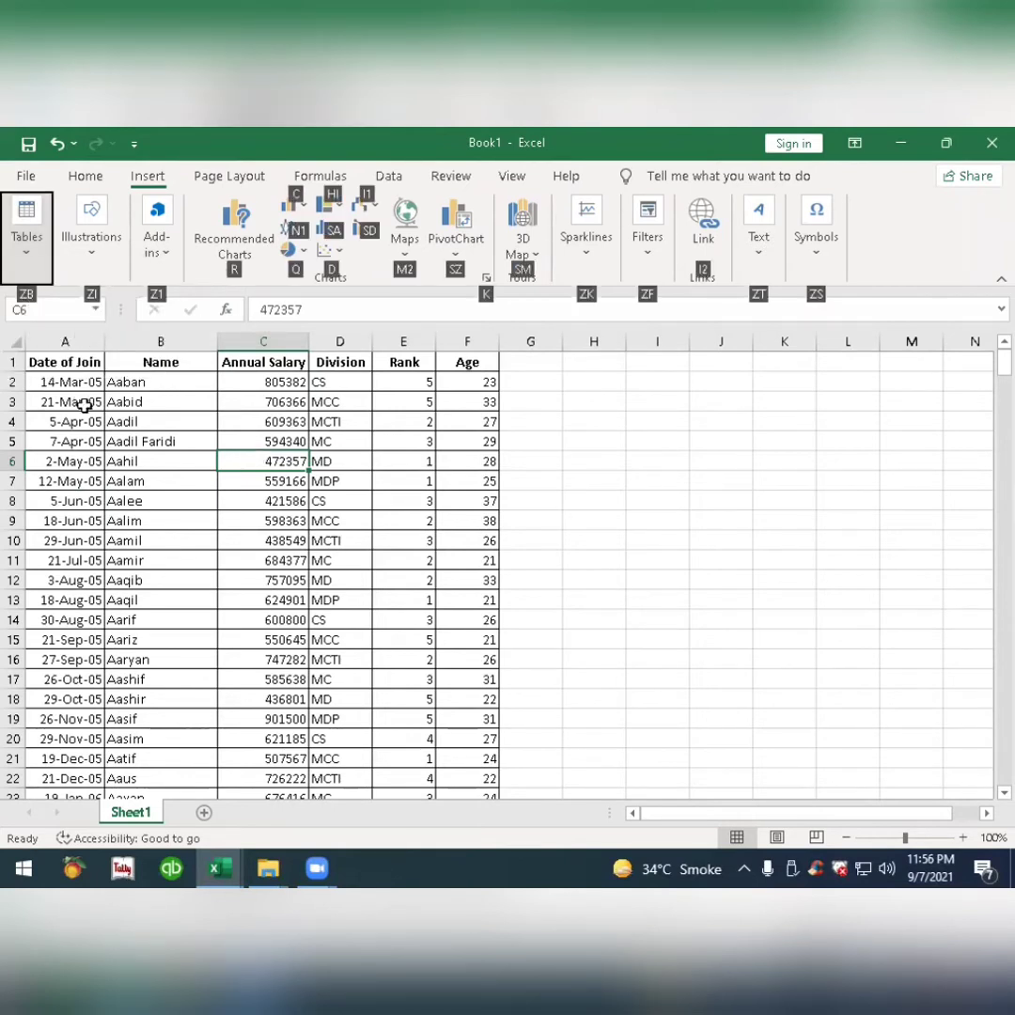
{"action": "left_click", "coordinate": [17, 218]}
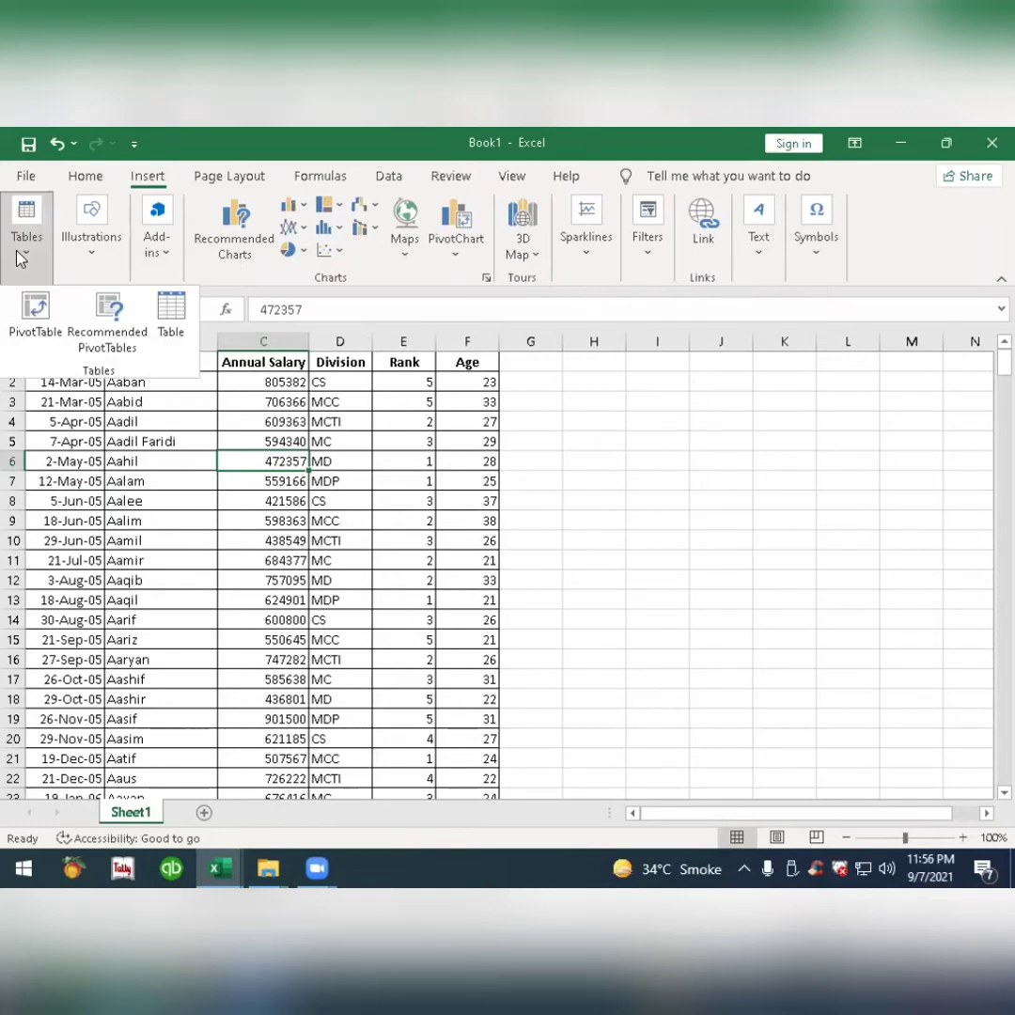
{"action": "left_click", "coordinate": [35, 323]}
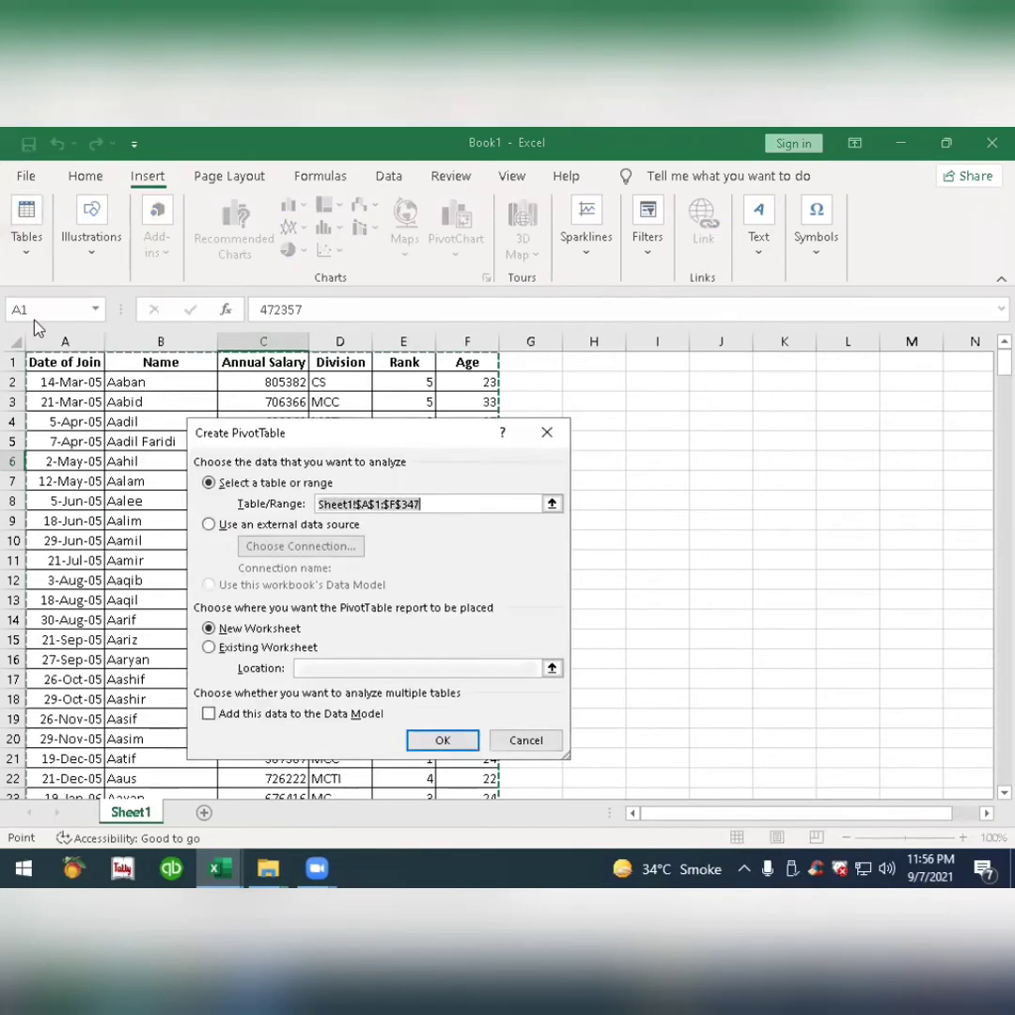
{"action": "left_click_drag", "start_coordinate": [312, 437], "coordinate": [430, 369]}
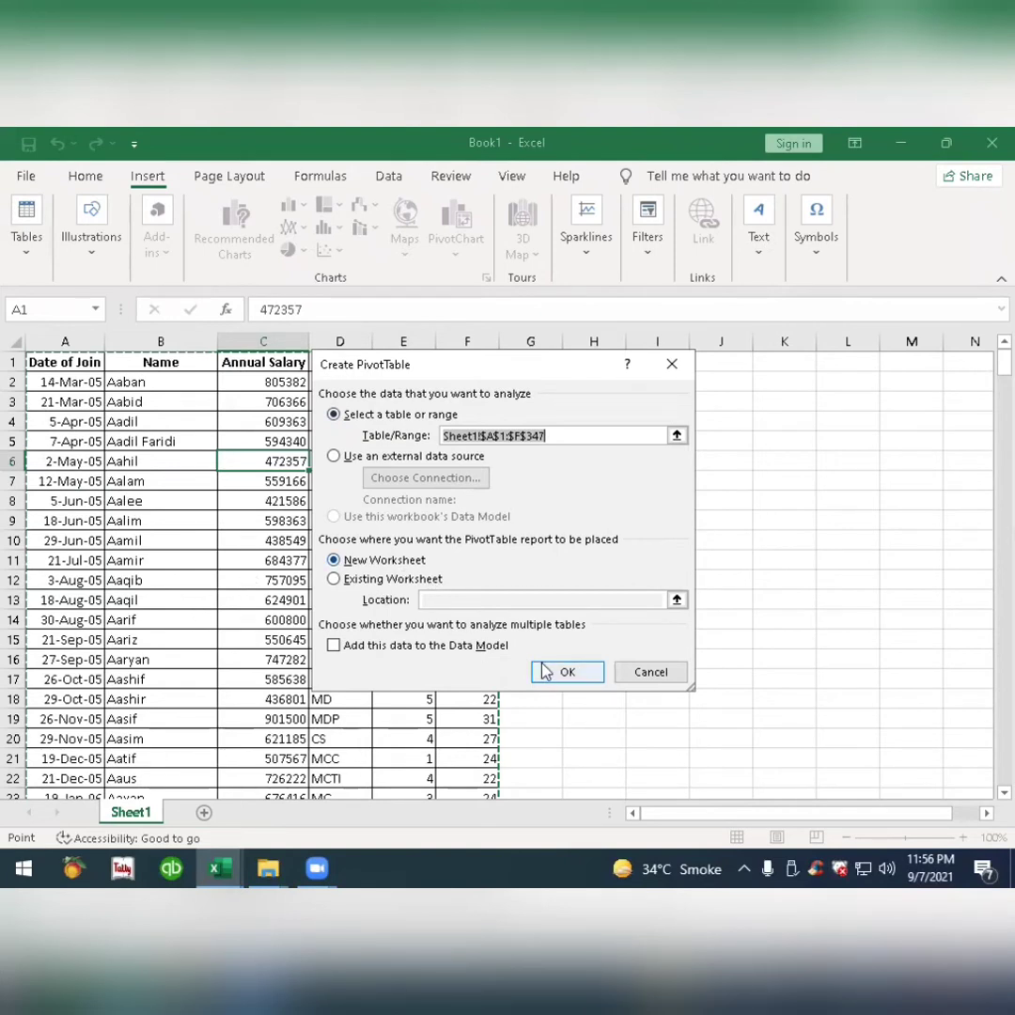
{"action": "left_click", "coordinate": [546, 671]}
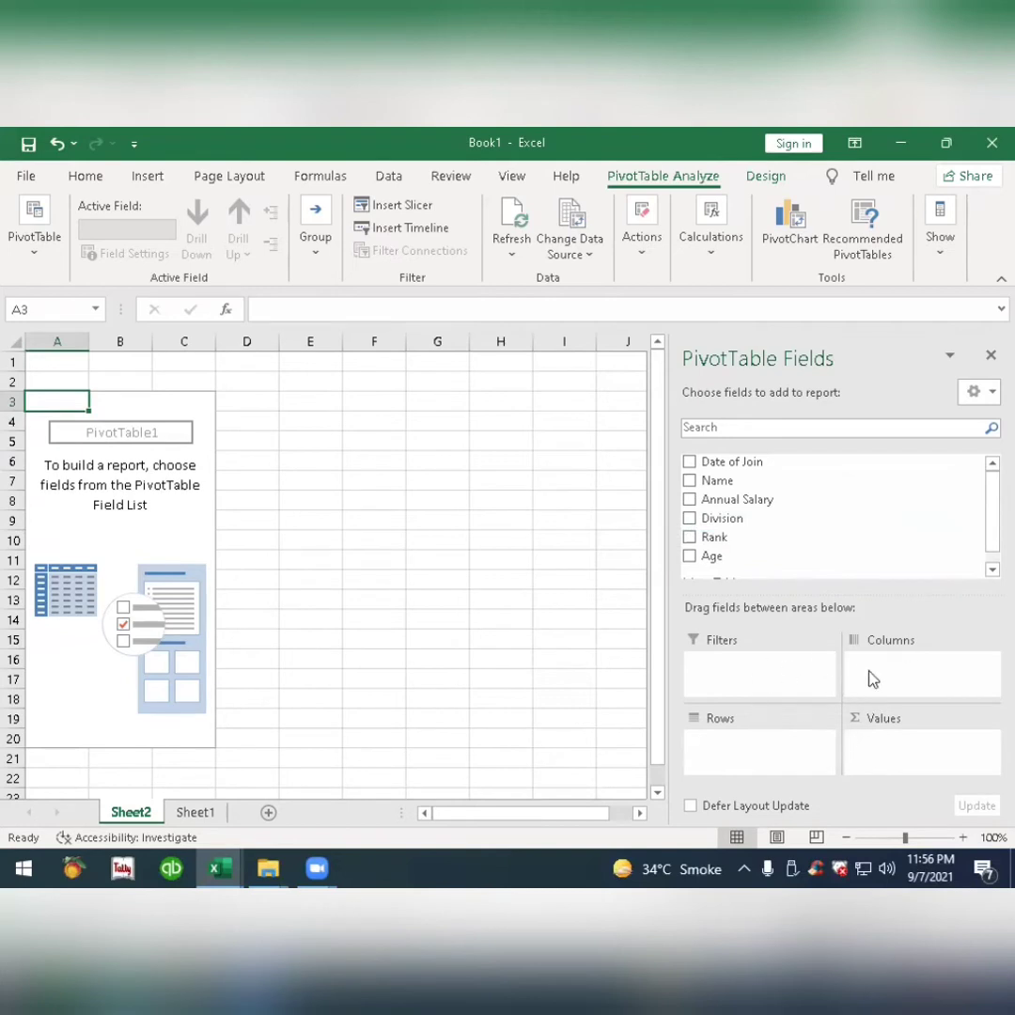
Enable the Classic PivotTable layout in the new pivot table's display options.
{"action": "right_click", "coordinate": [110, 540]}
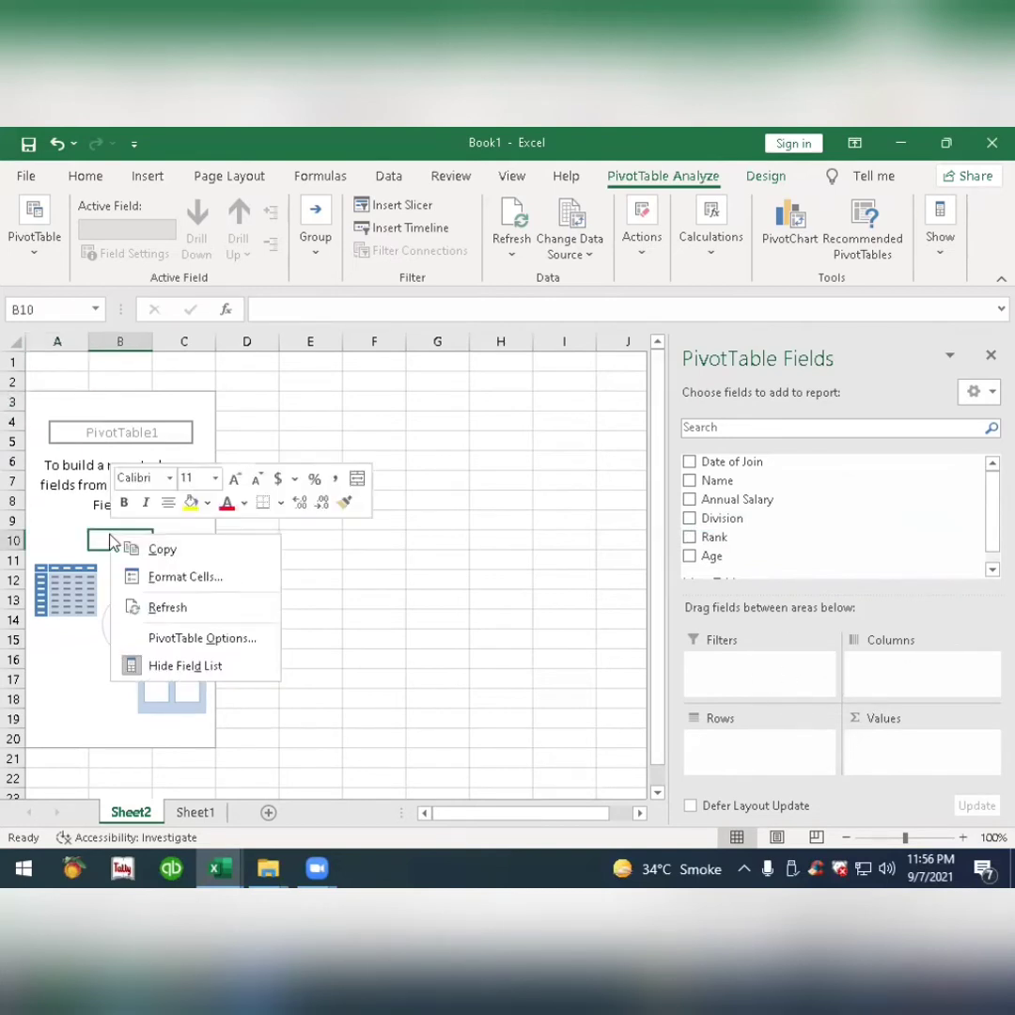
{"action": "left_click", "coordinate": [188, 639]}
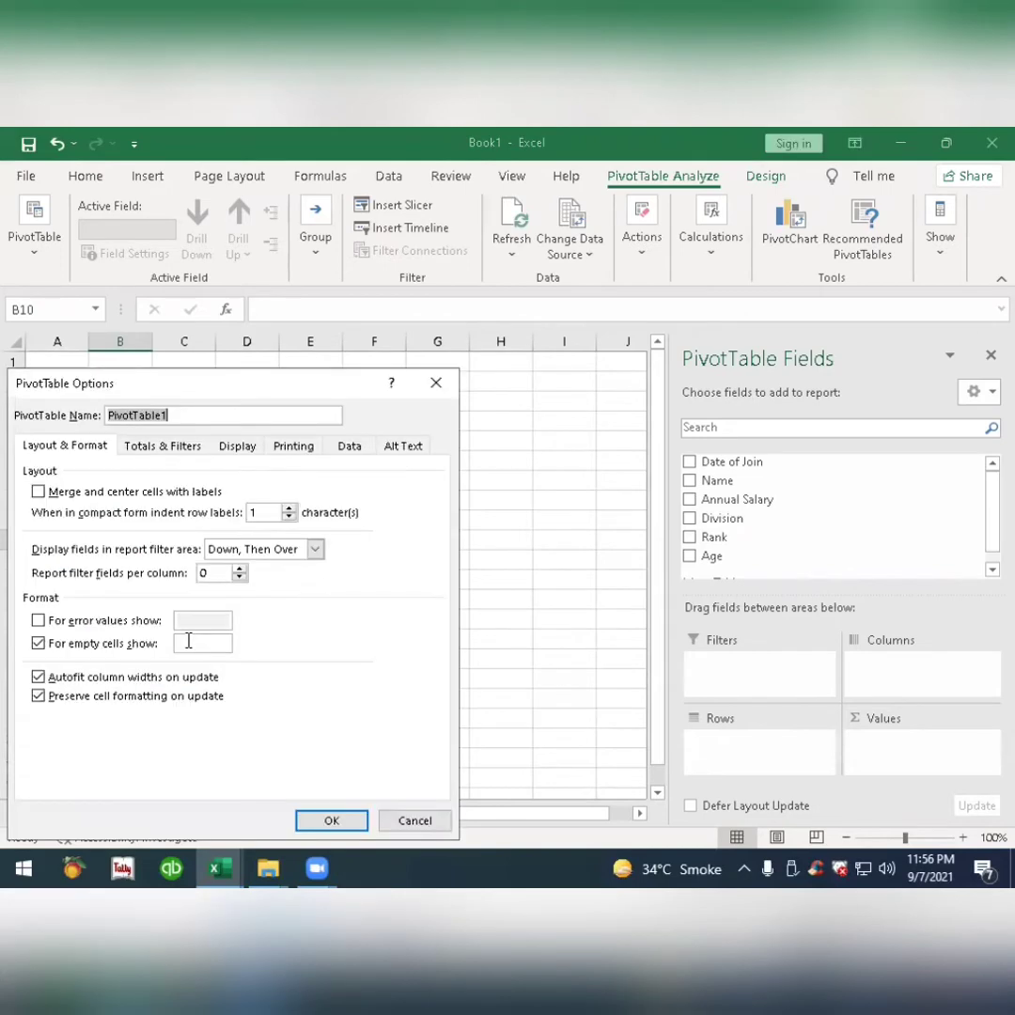
{"action": "left_click", "coordinate": [236, 447]}
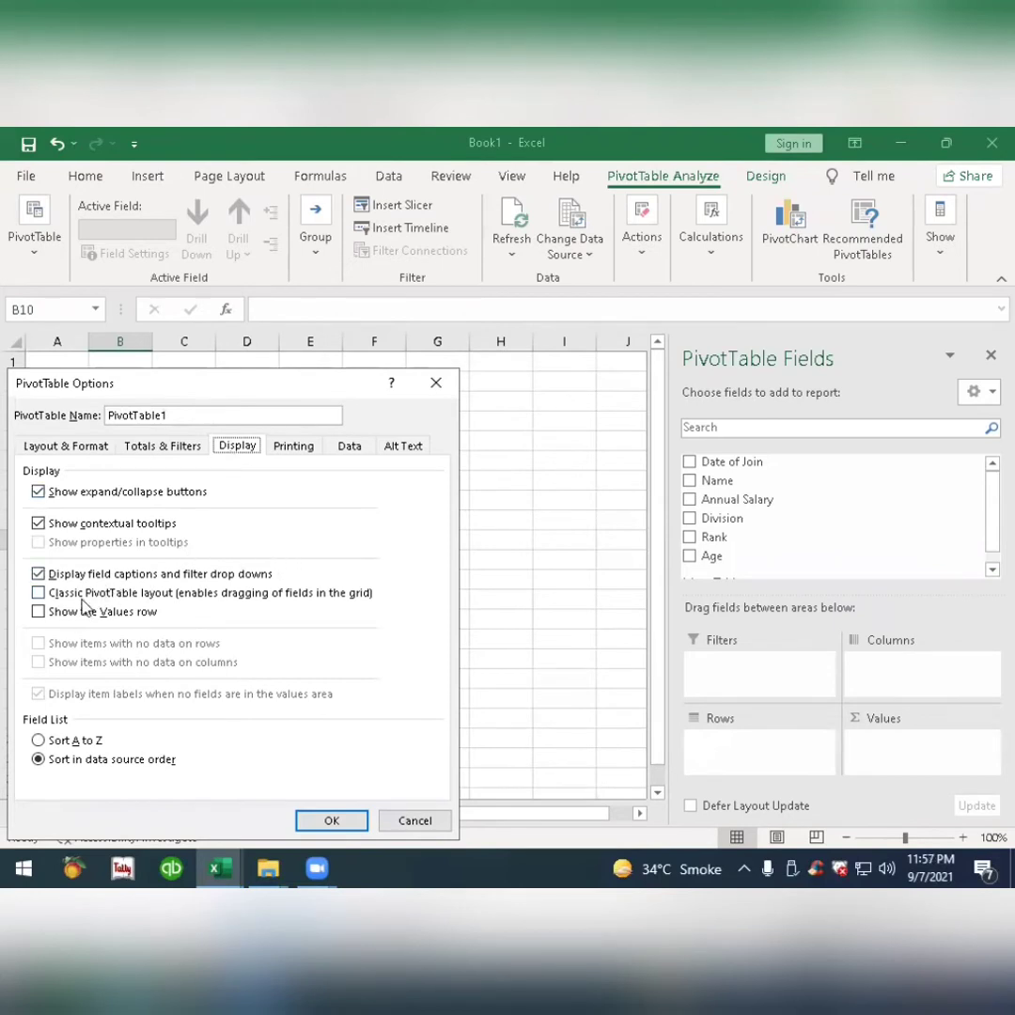
{"action": "left_click", "coordinate": [147, 595]}
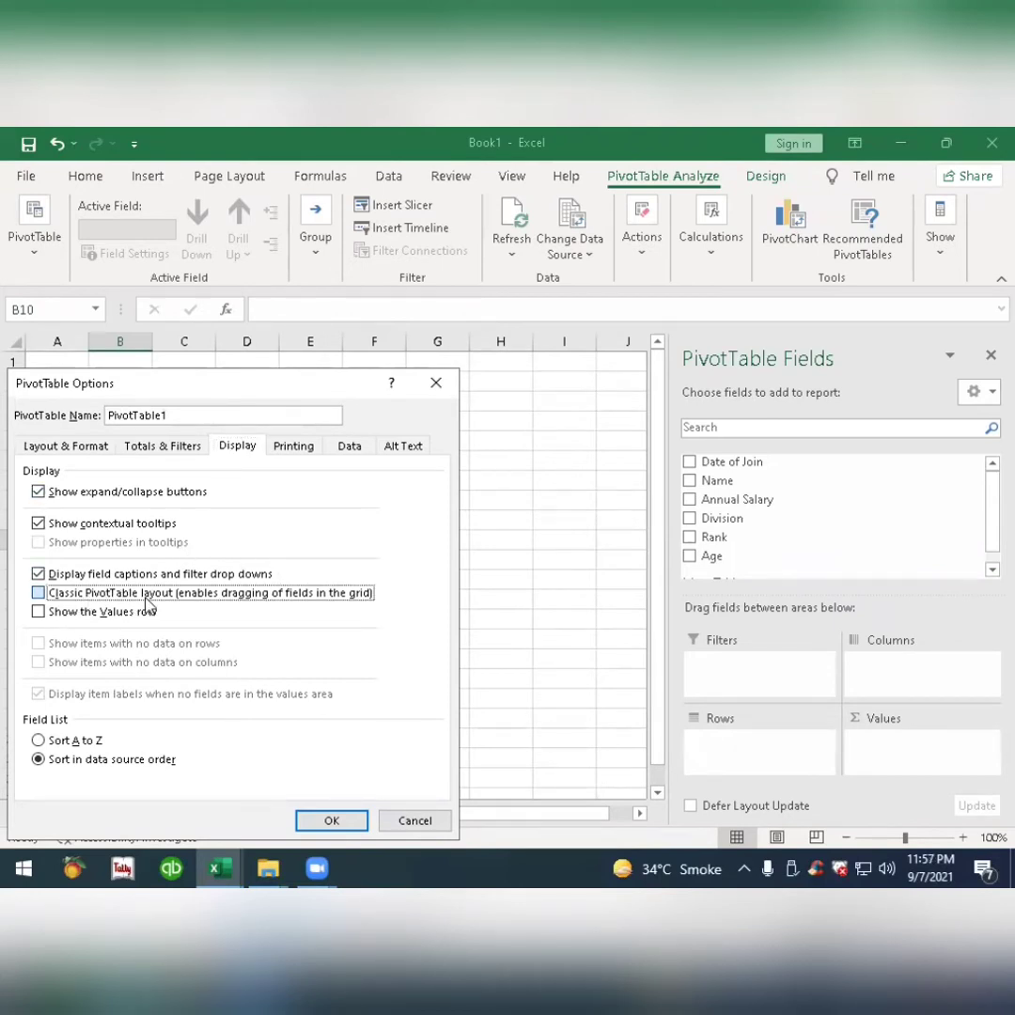
{"action": "left_click", "coordinate": [329, 820]}
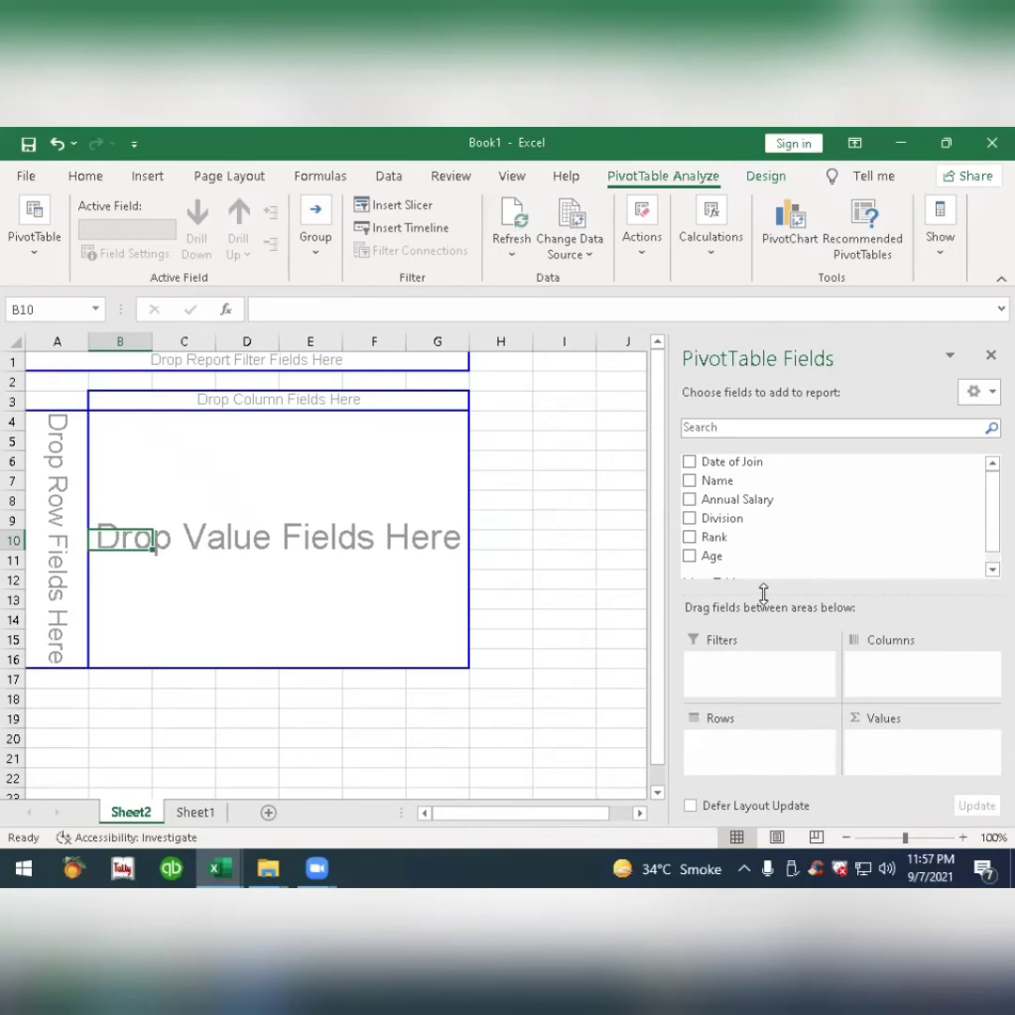
View the source data on Sheet1, then on Sheet2 try Division as the row field in the pivot grid and remove it again.
{"action": "left_click", "coordinate": [196, 812]}
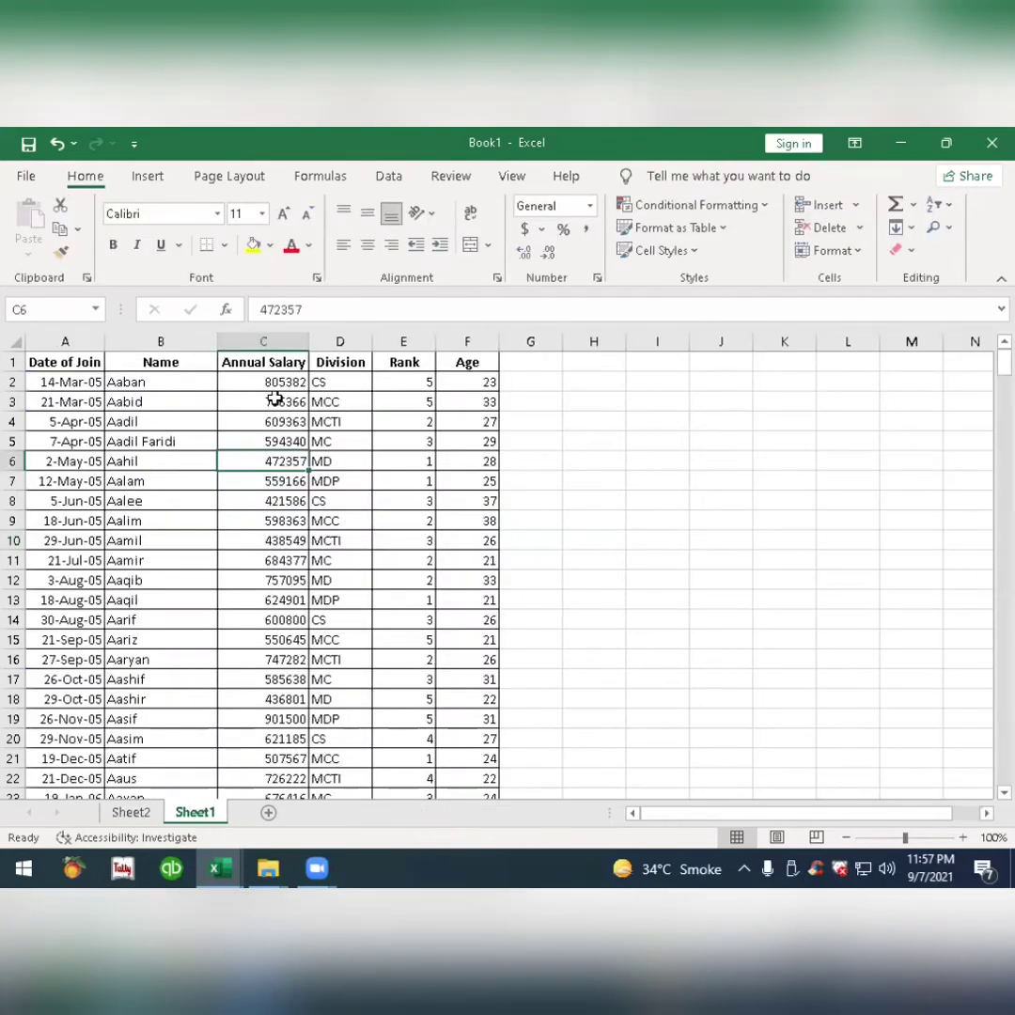
{"action": "left_click", "coordinate": [149, 820]}
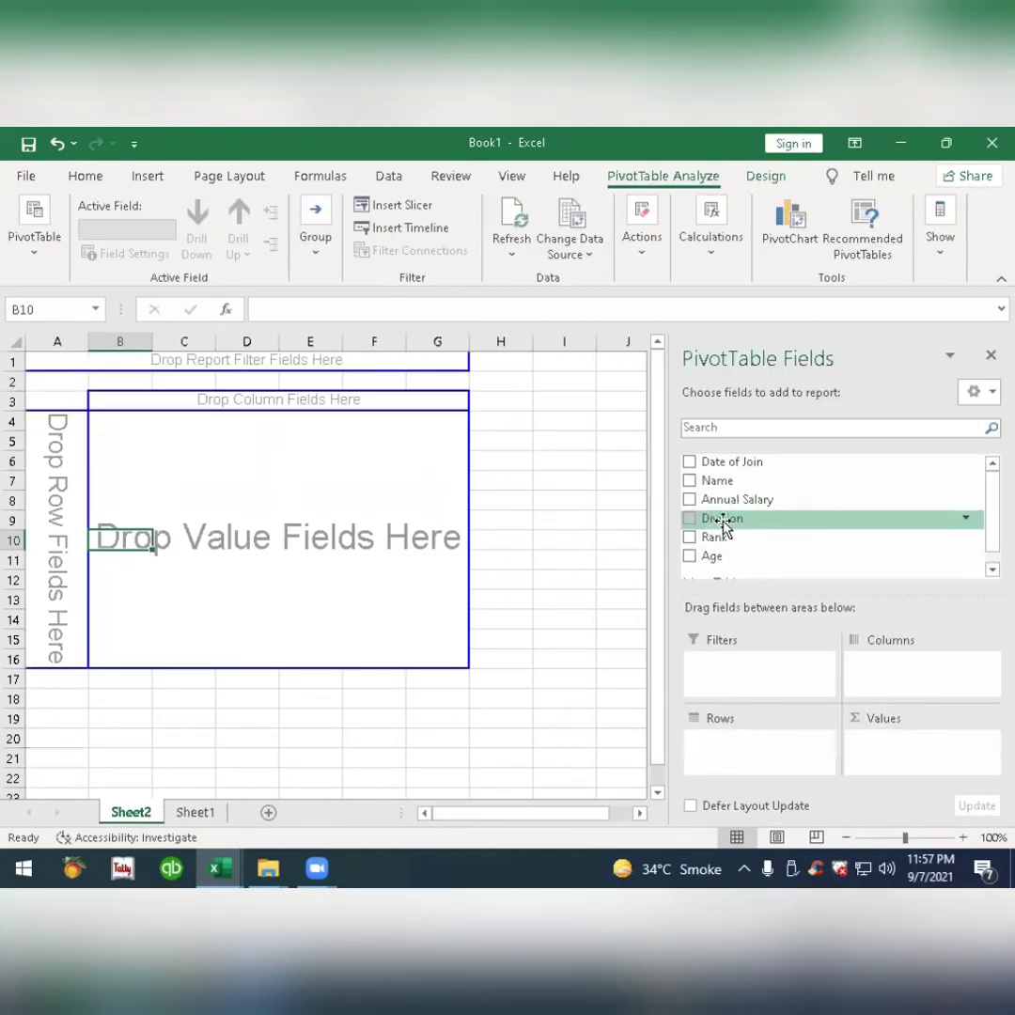
{"action": "left_click_drag", "start_coordinate": [724, 529], "coordinate": [49, 513]}
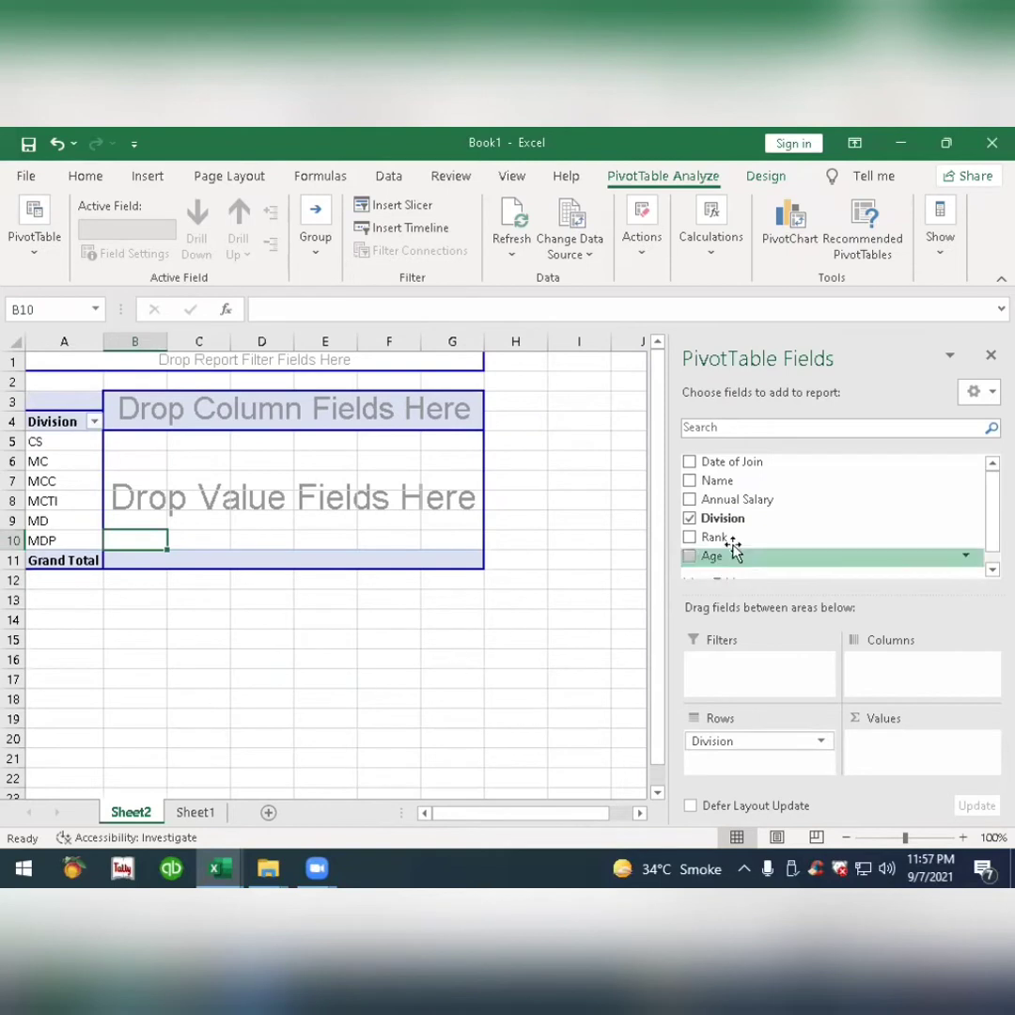
{"action": "left_click", "coordinate": [693, 520]}
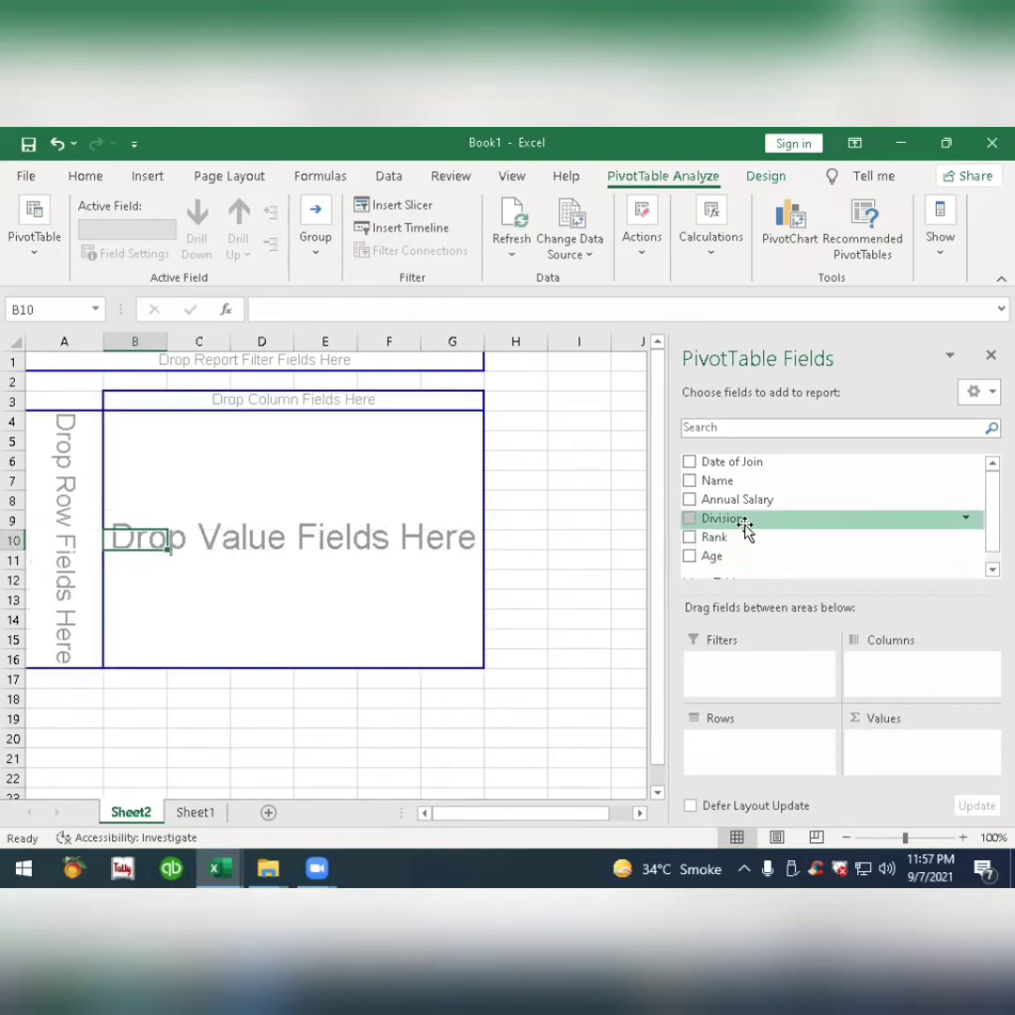
Place Division in the pivot table's rows and add Annual Salary to the values twice.
{"action": "left_click_drag", "start_coordinate": [745, 522], "coordinate": [759, 762]}
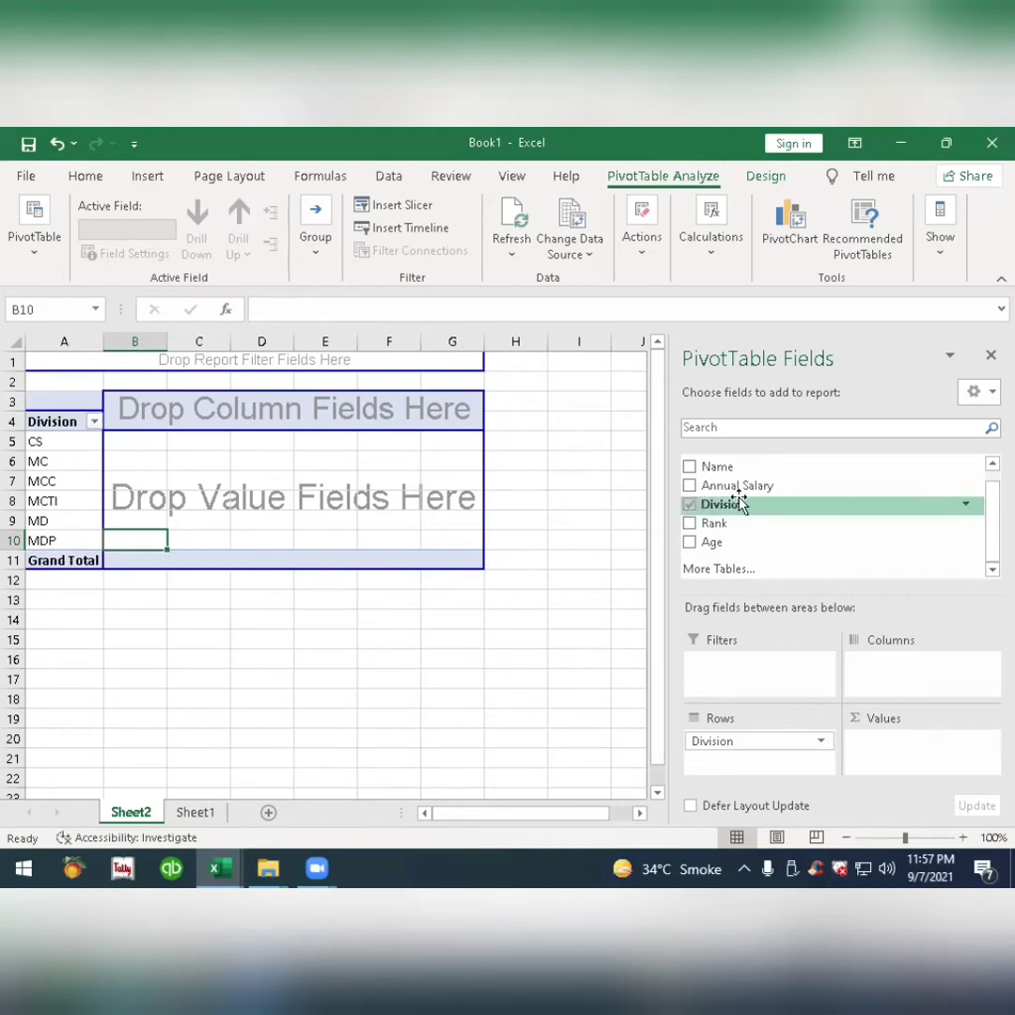
{"action": "left_click_drag", "start_coordinate": [752, 498], "coordinate": [891, 757]}
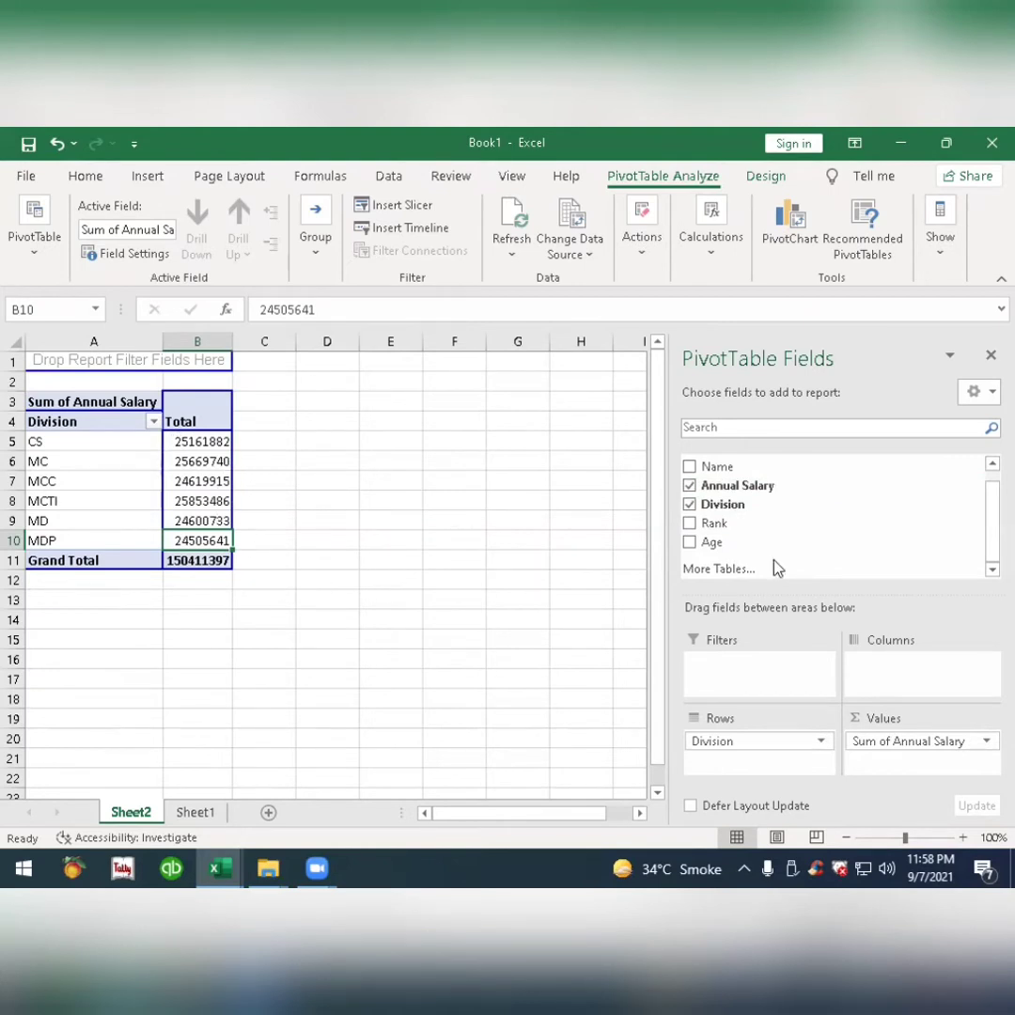
{"action": "left_click_drag", "start_coordinate": [761, 495], "coordinate": [893, 771]}
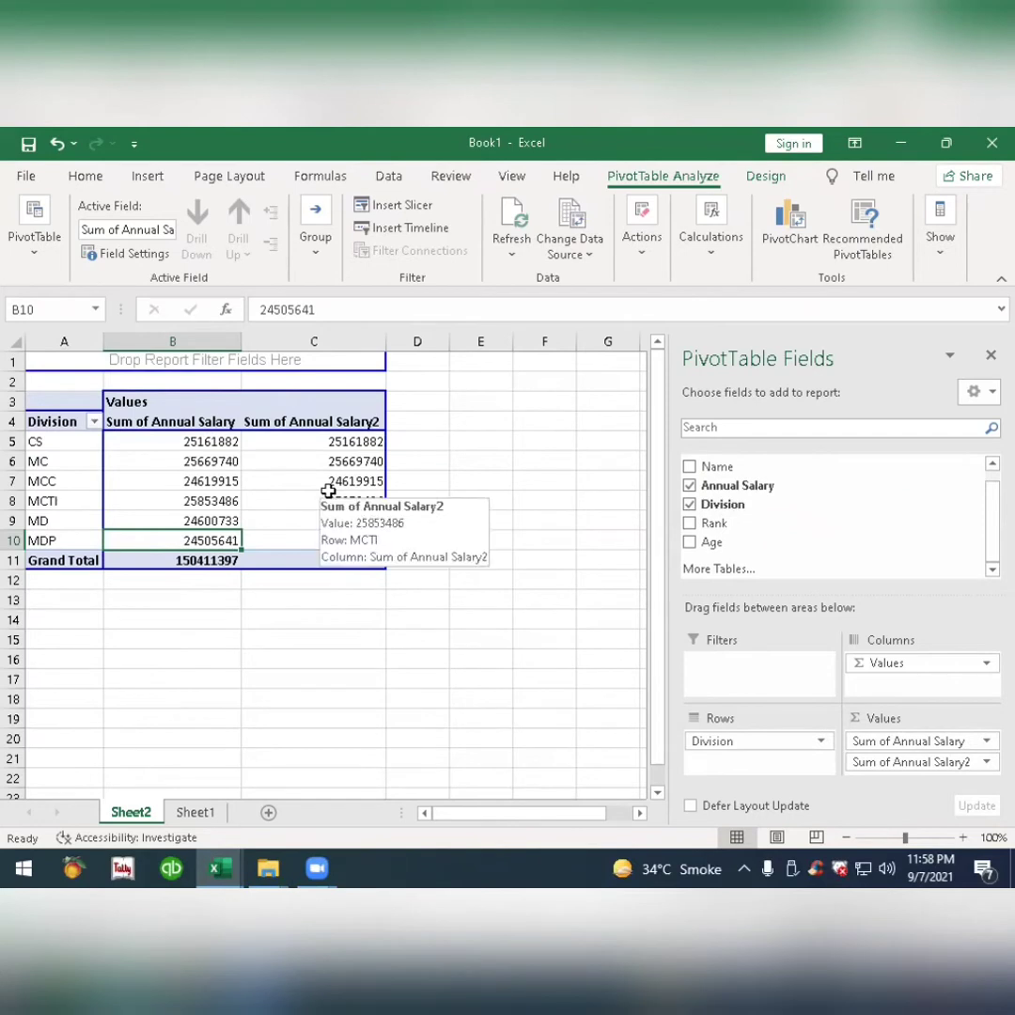
Show the second Annual Salary value column as % of Column Total.
{"action": "right_click", "coordinate": [283, 463]}
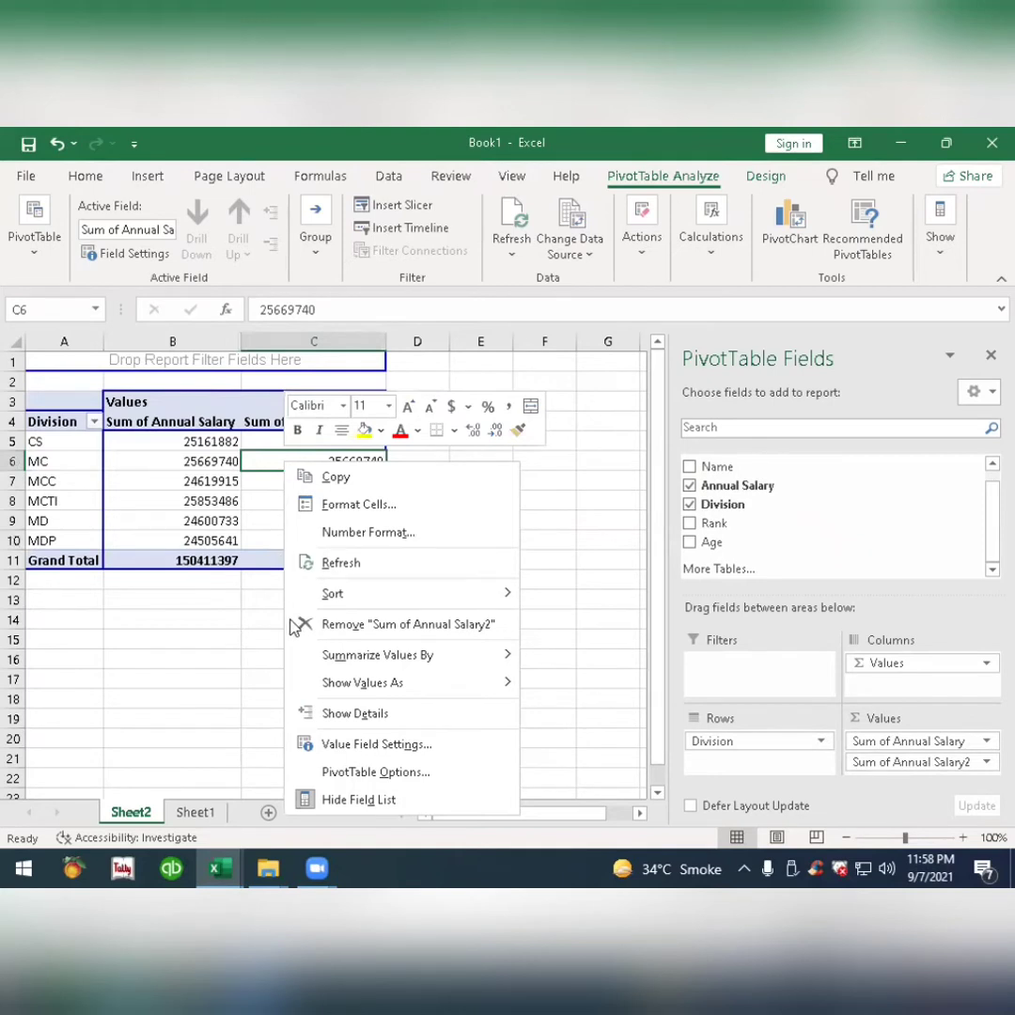
{"action": "mouse_move", "coordinate": [329, 689]}
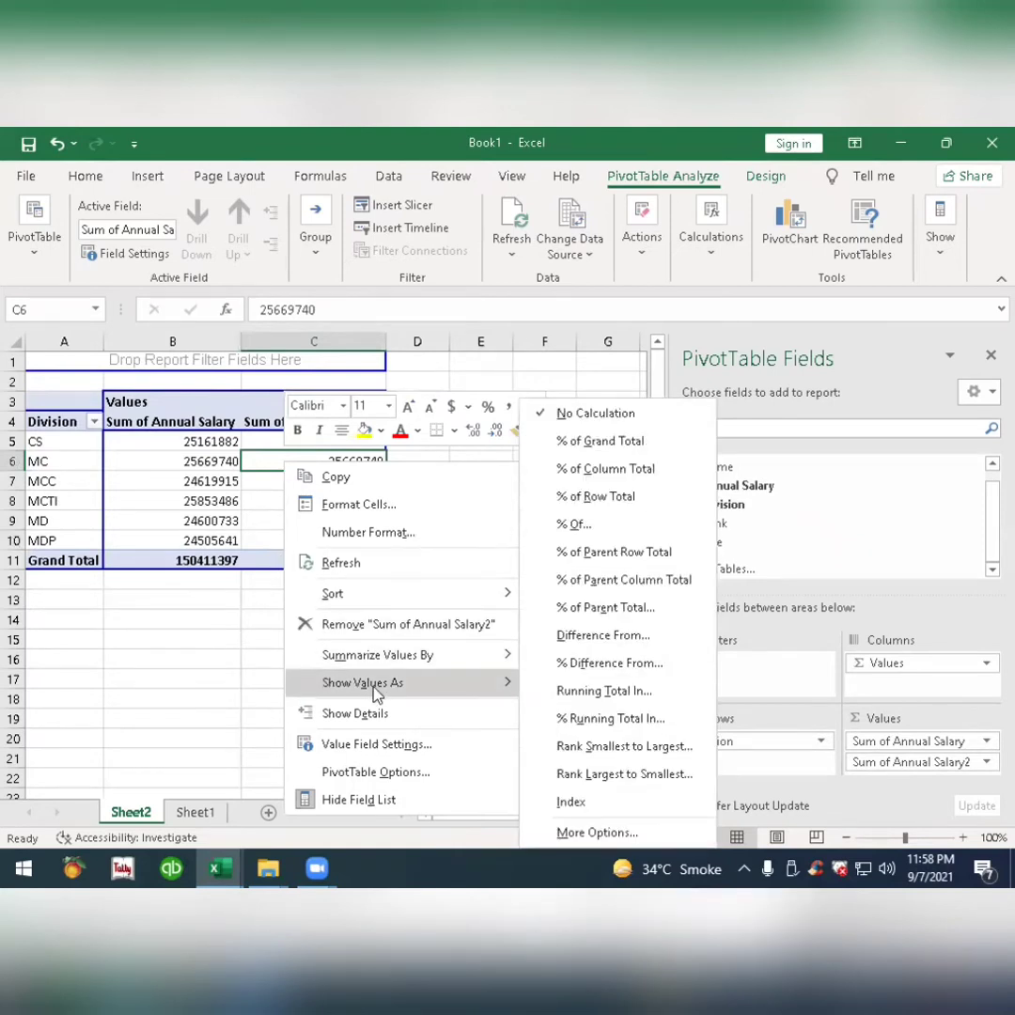
{"action": "left_click", "coordinate": [658, 480]}
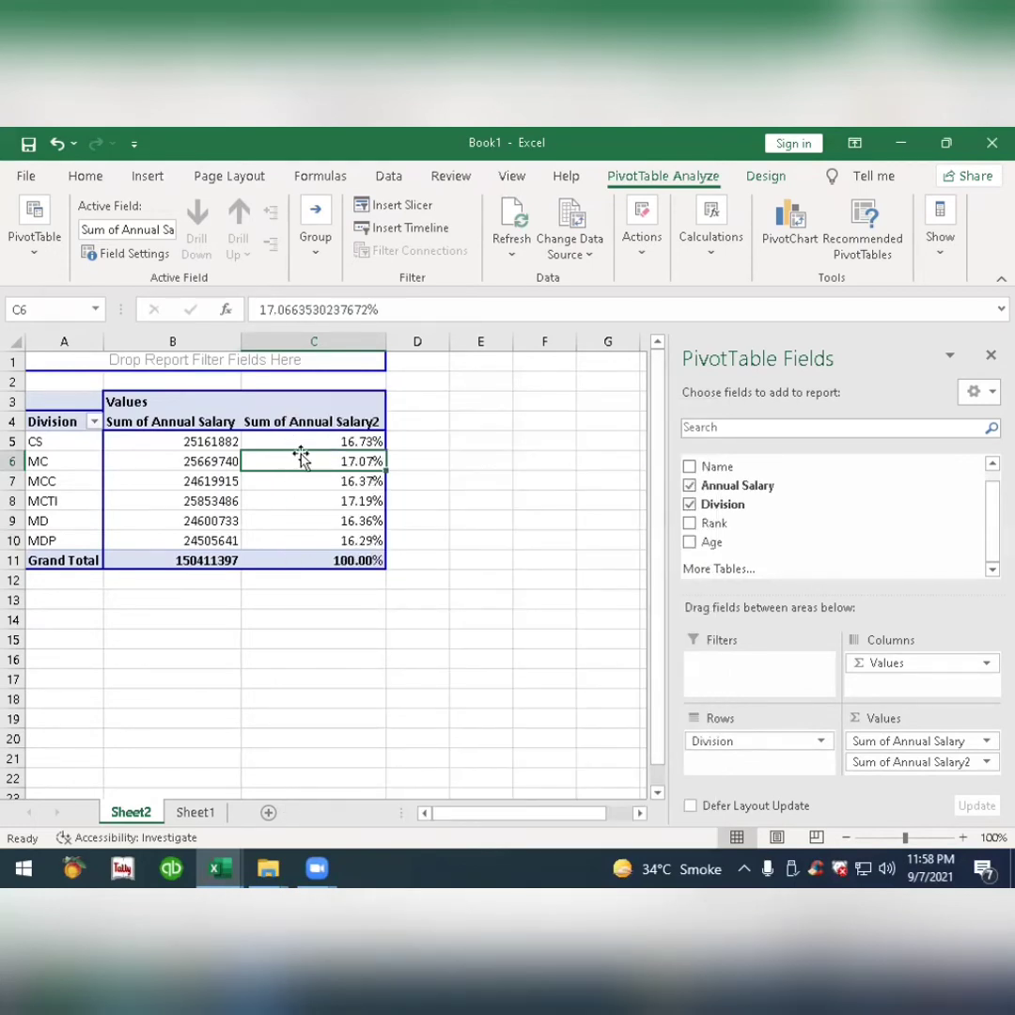
Sort the divisions by the first Annual Salary value column from largest to smallest.
{"action": "right_click", "coordinate": [171, 467]}
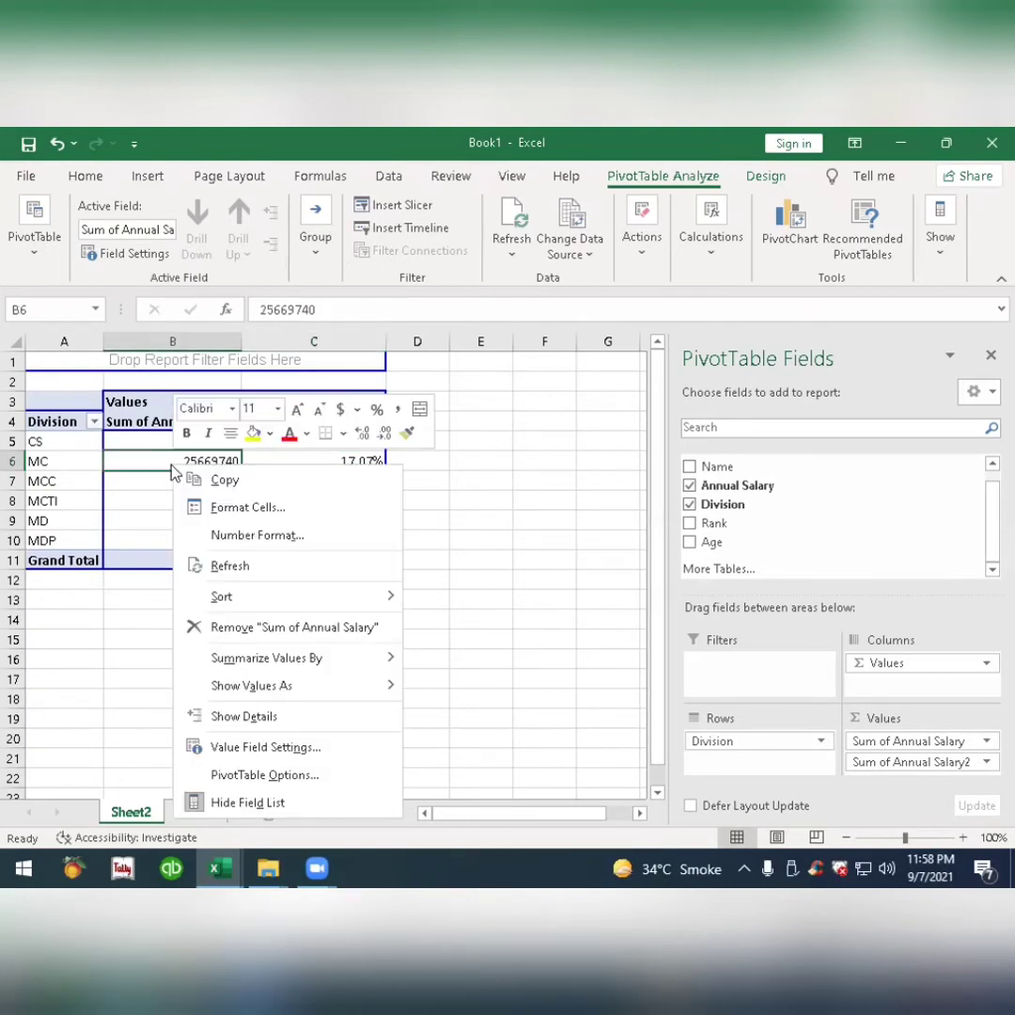
{"action": "mouse_move", "coordinate": [242, 599]}
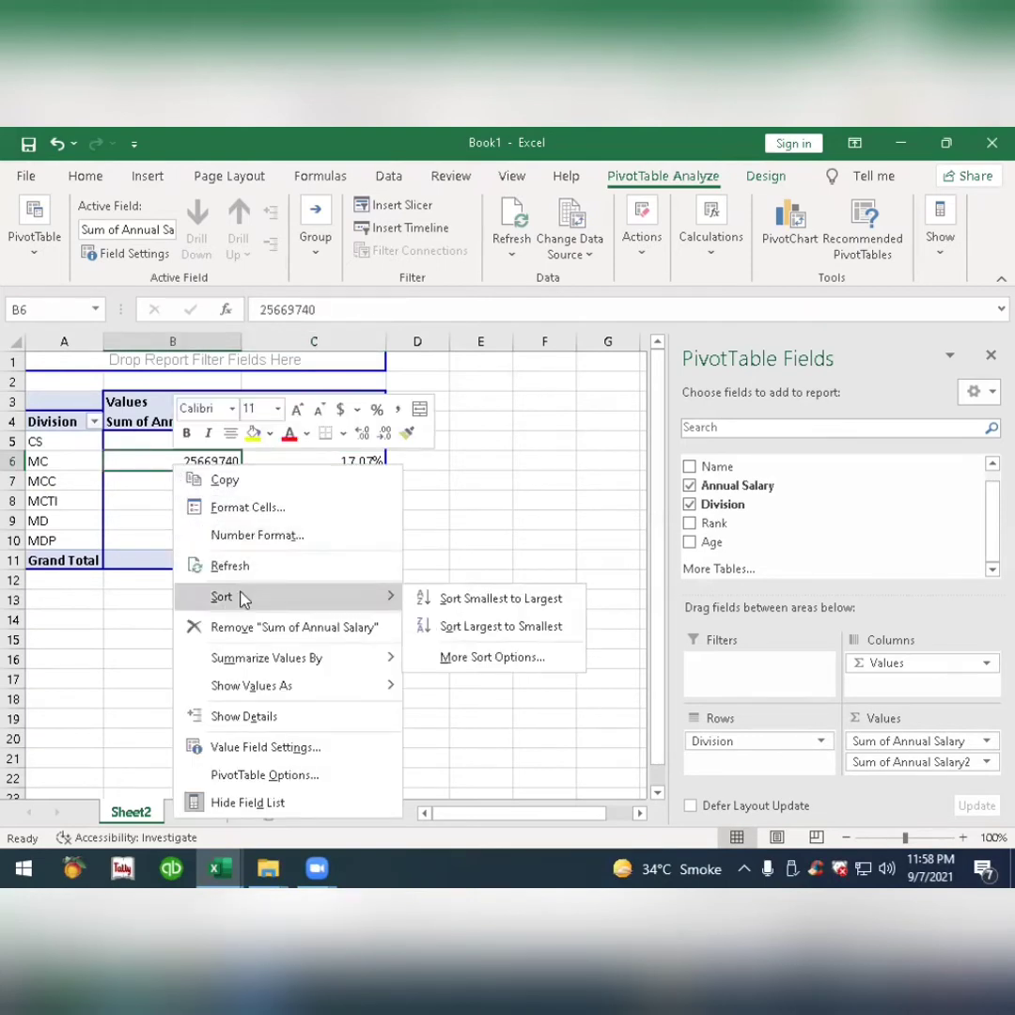
{"action": "left_click", "coordinate": [473, 632]}
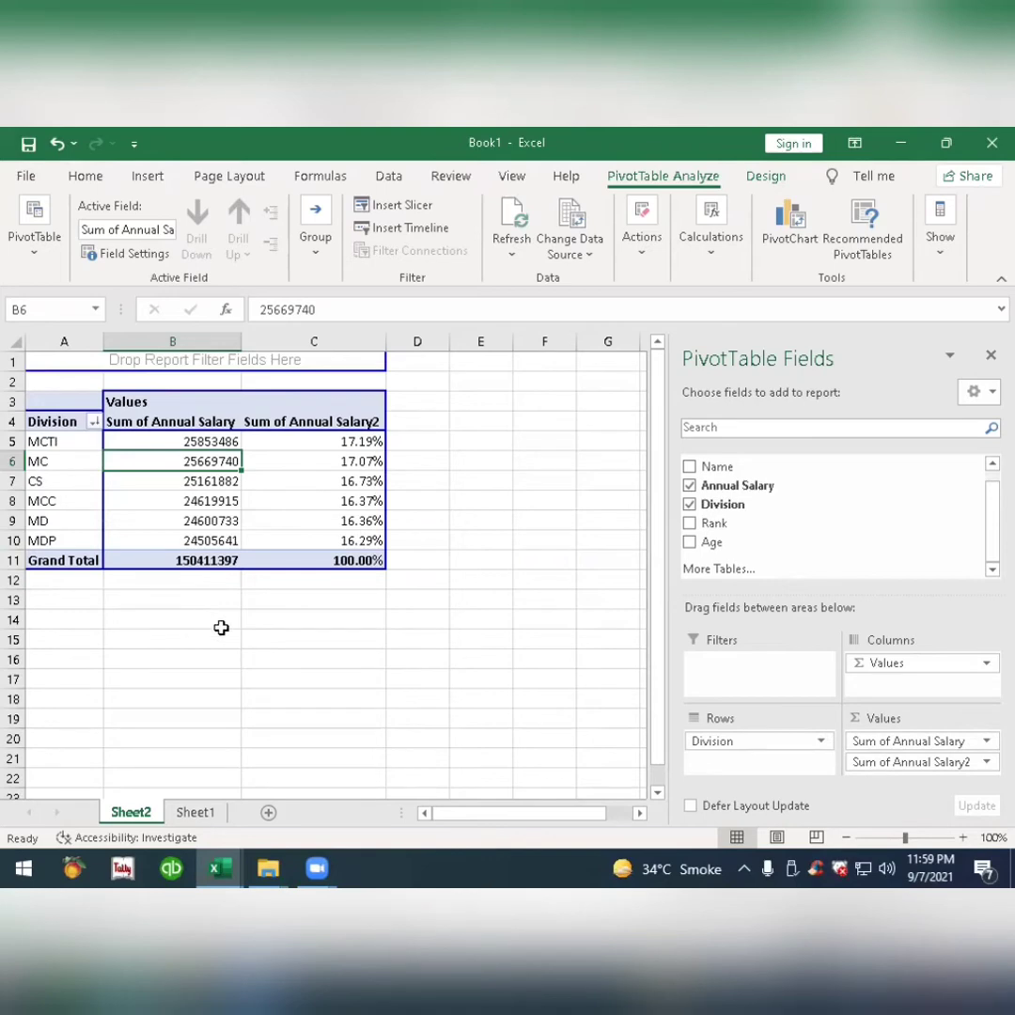
Create a second PivotTable on another new worksheet from the employee table on Sheet1.
{"action": "left_click", "coordinate": [195, 812]}
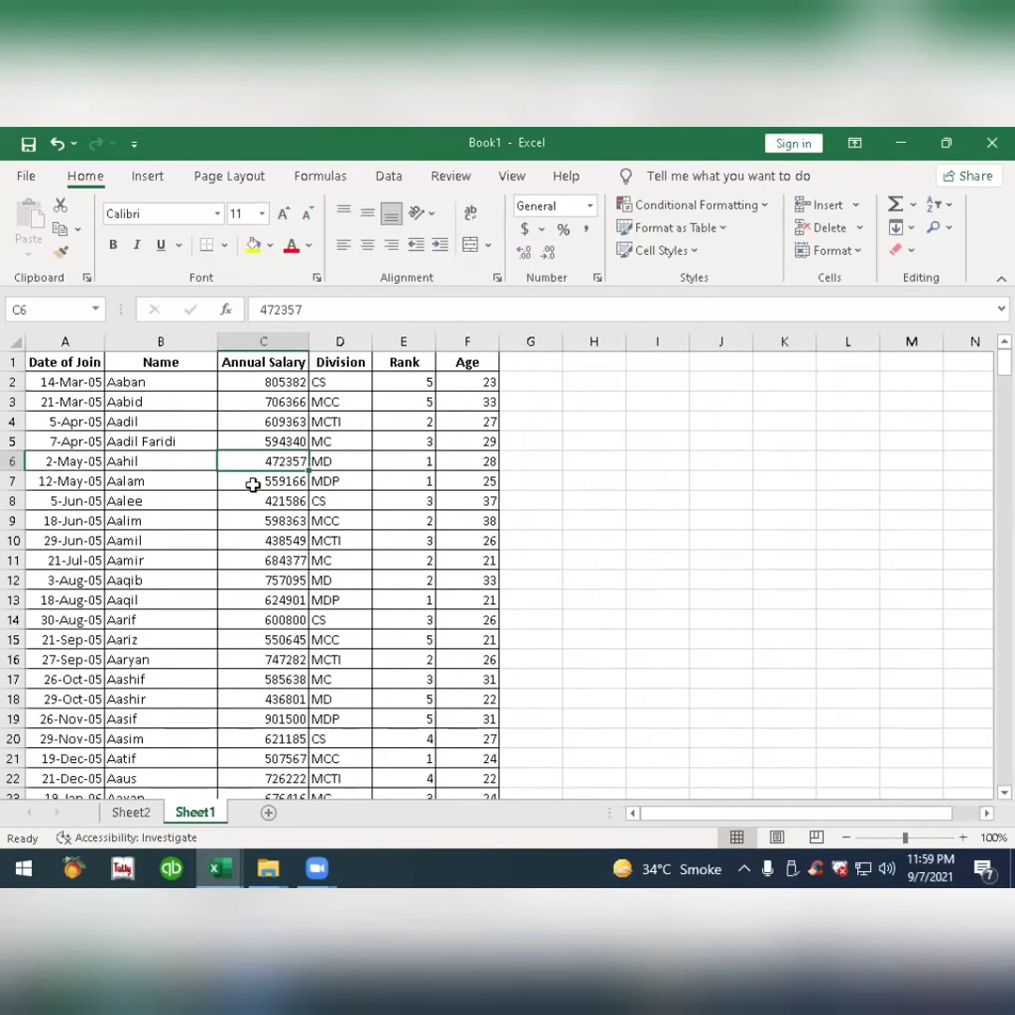
{"action": "left_click", "coordinate": [150, 177]}
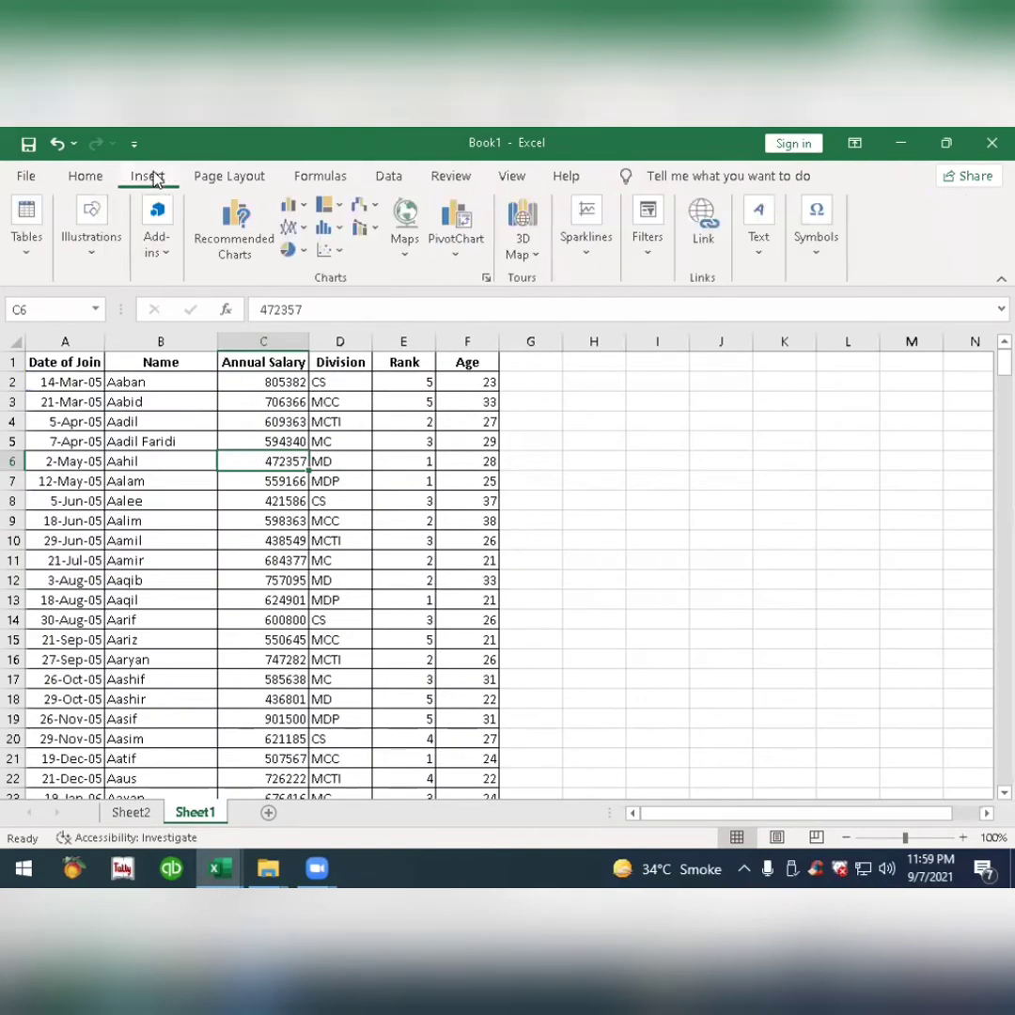
{"action": "left_click", "coordinate": [28, 246]}
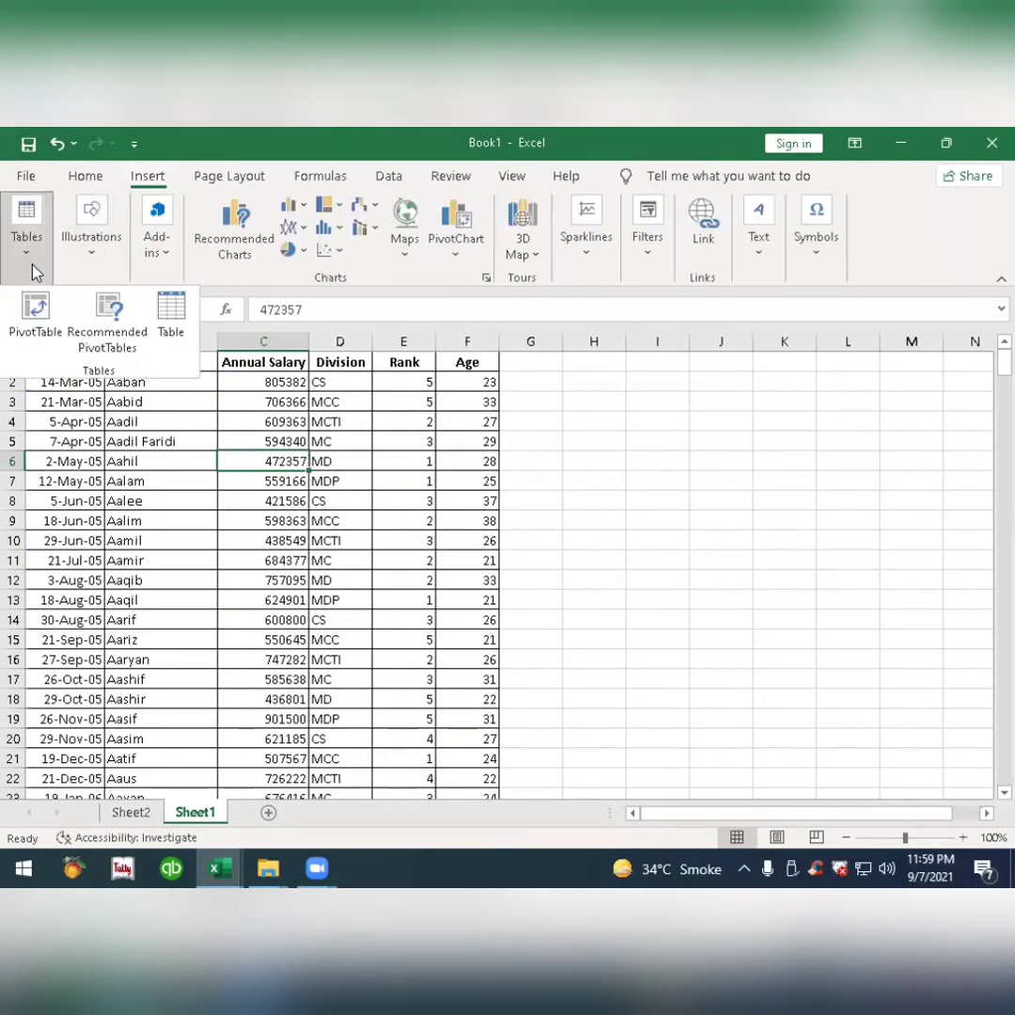
{"action": "left_click", "coordinate": [30, 322]}
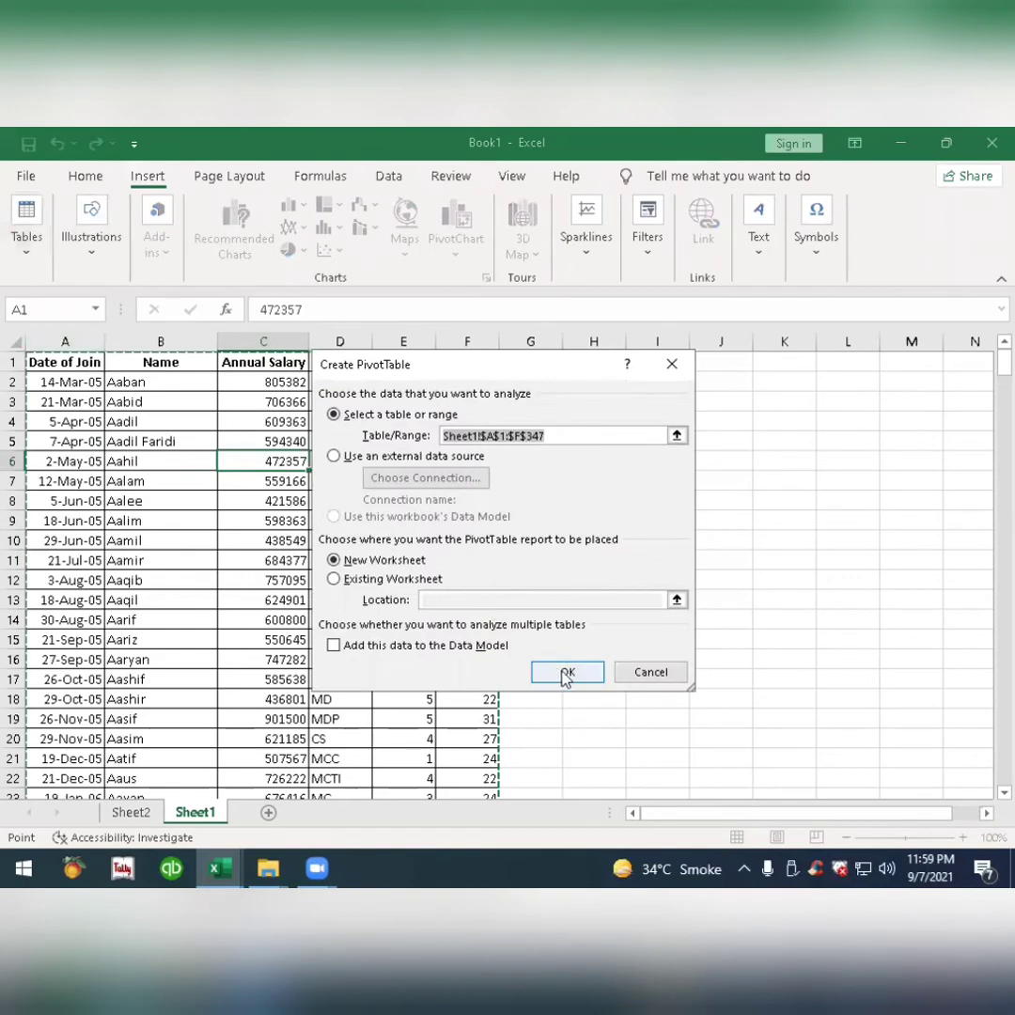
{"action": "left_click", "coordinate": [563, 673]}
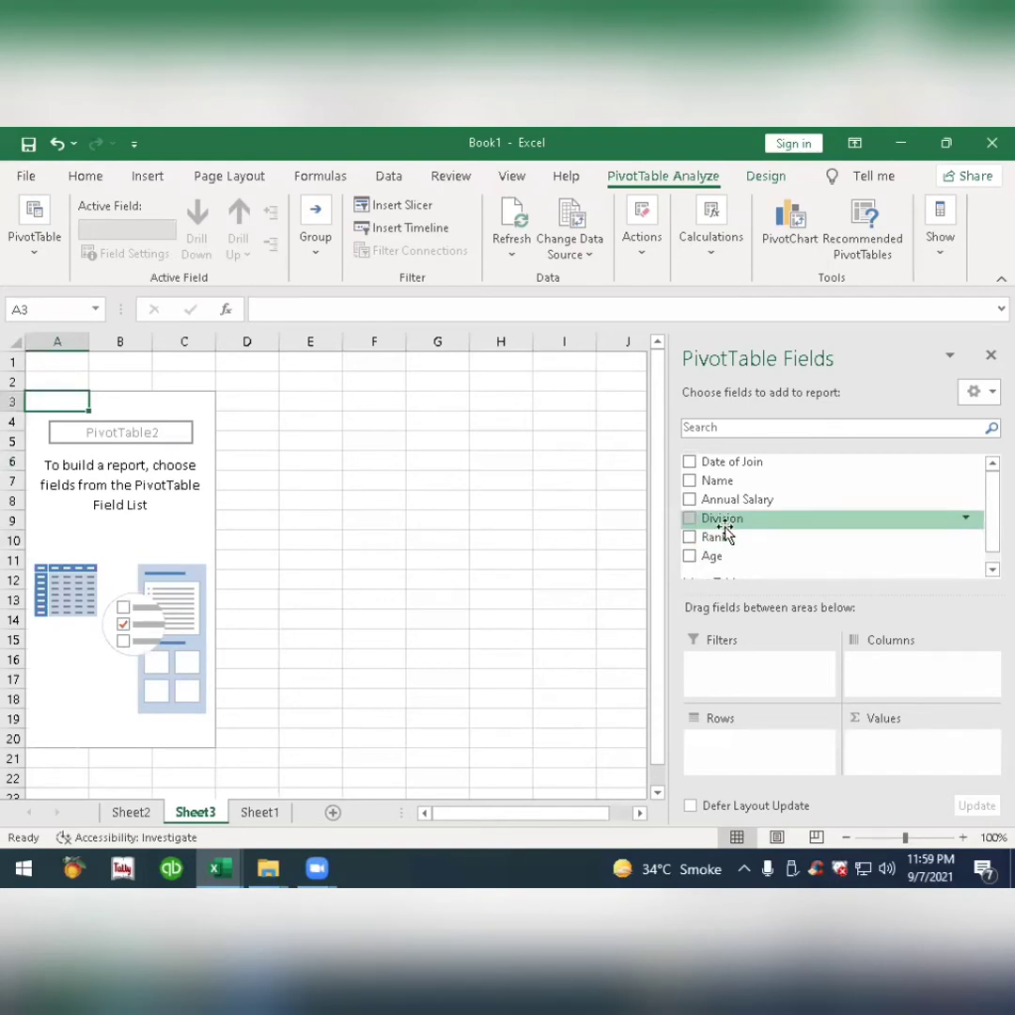
Place Annual Salary in the second pivot table's rows and group it starting at 1 in intervals of 100000.
{"action": "left_click_drag", "start_coordinate": [747, 503], "coordinate": [766, 750]}
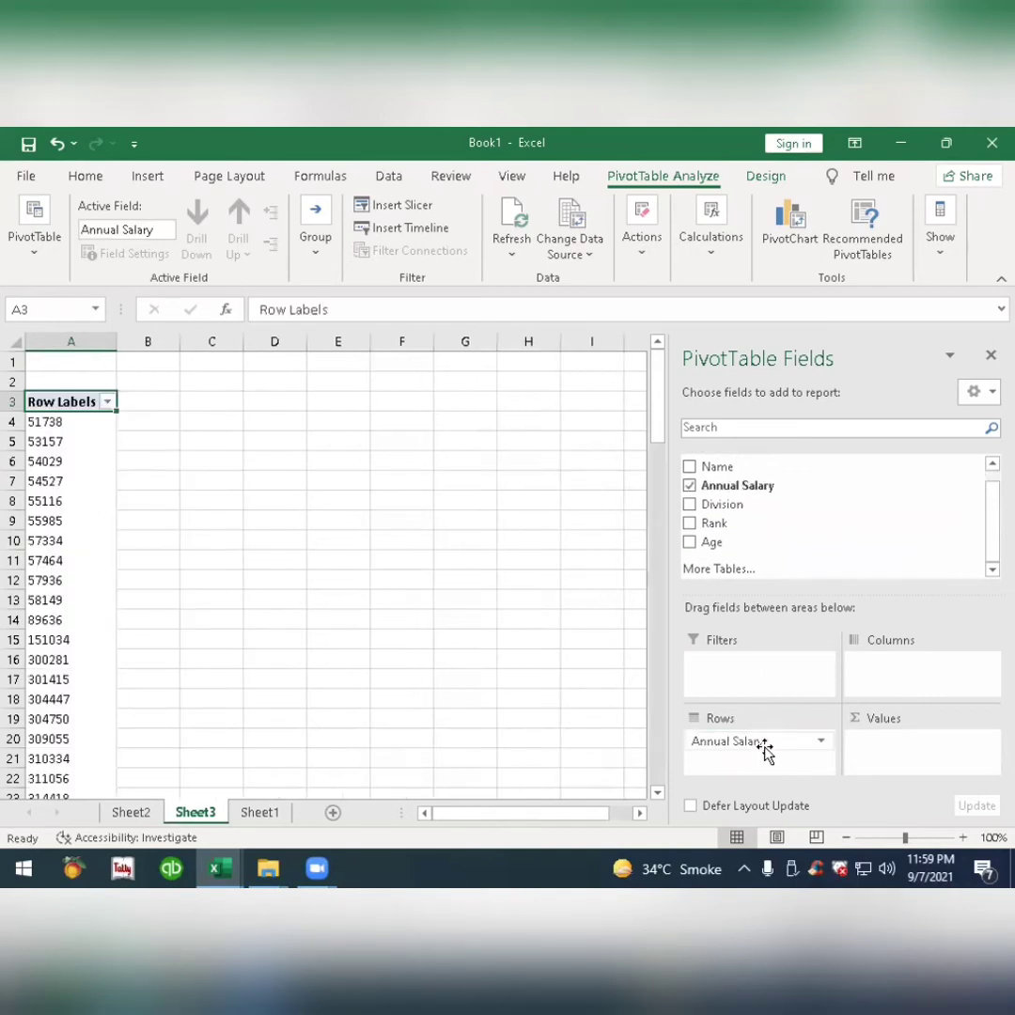
{"action": "right_click", "coordinate": [92, 468]}
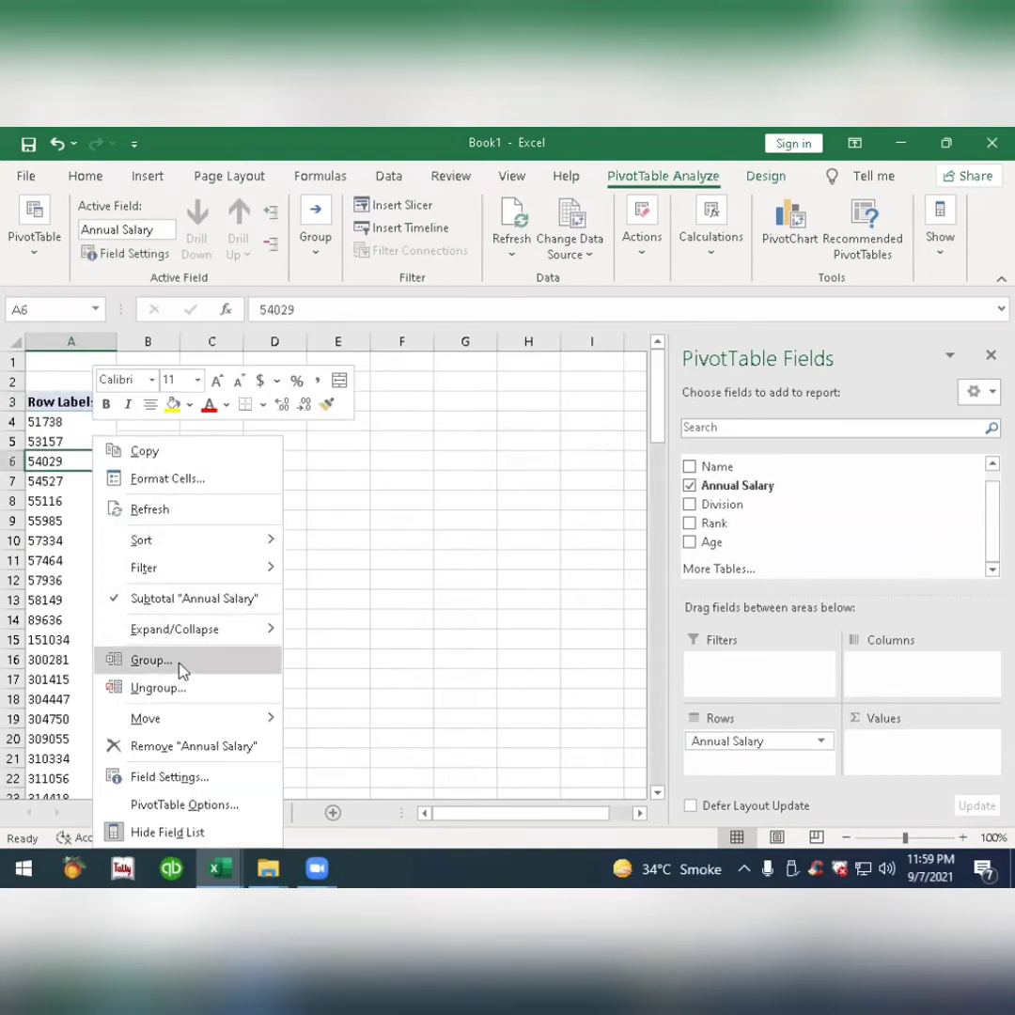
{"action": "left_click", "coordinate": [151, 660]}
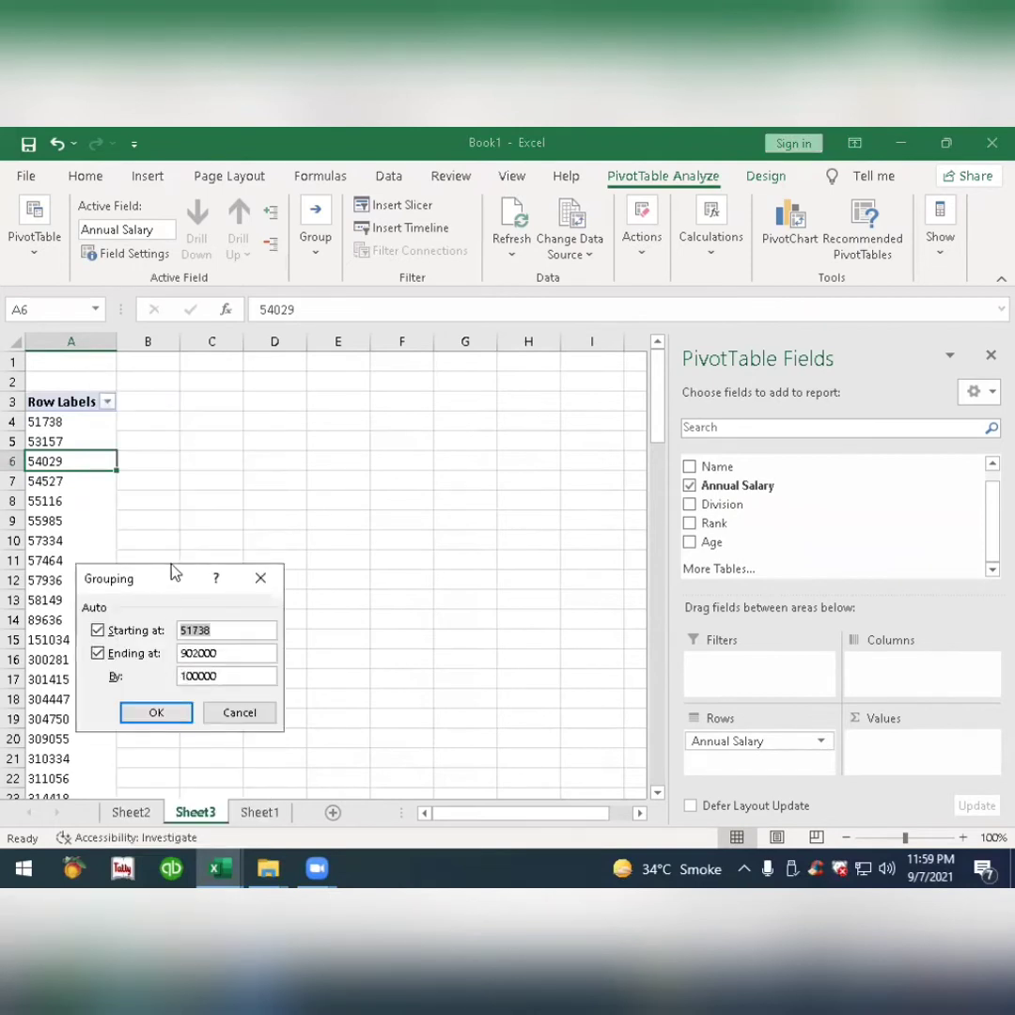
{"action": "left_click_drag", "start_coordinate": [172, 574], "coordinate": [254, 420]}
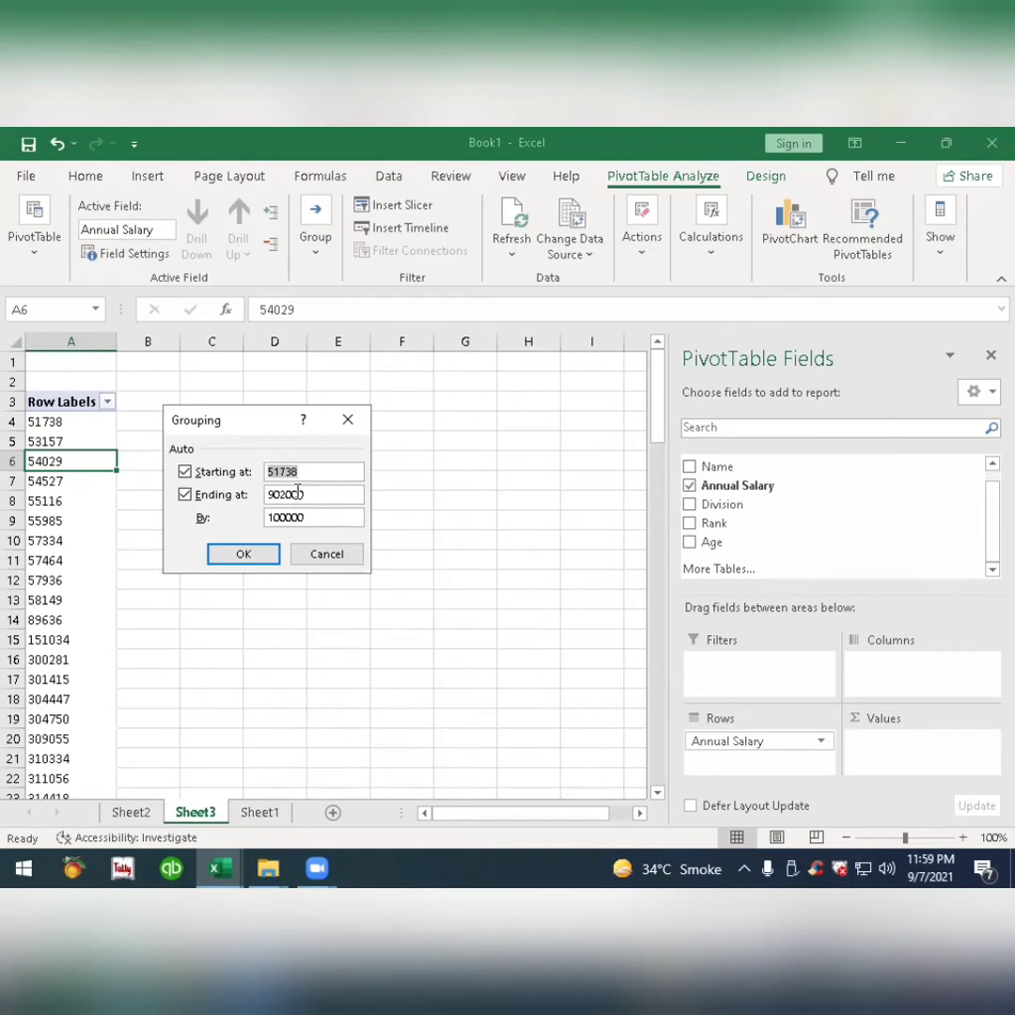
{"action": "type", "text": "1"}
{"action": "left_click", "coordinate": [253, 550]}
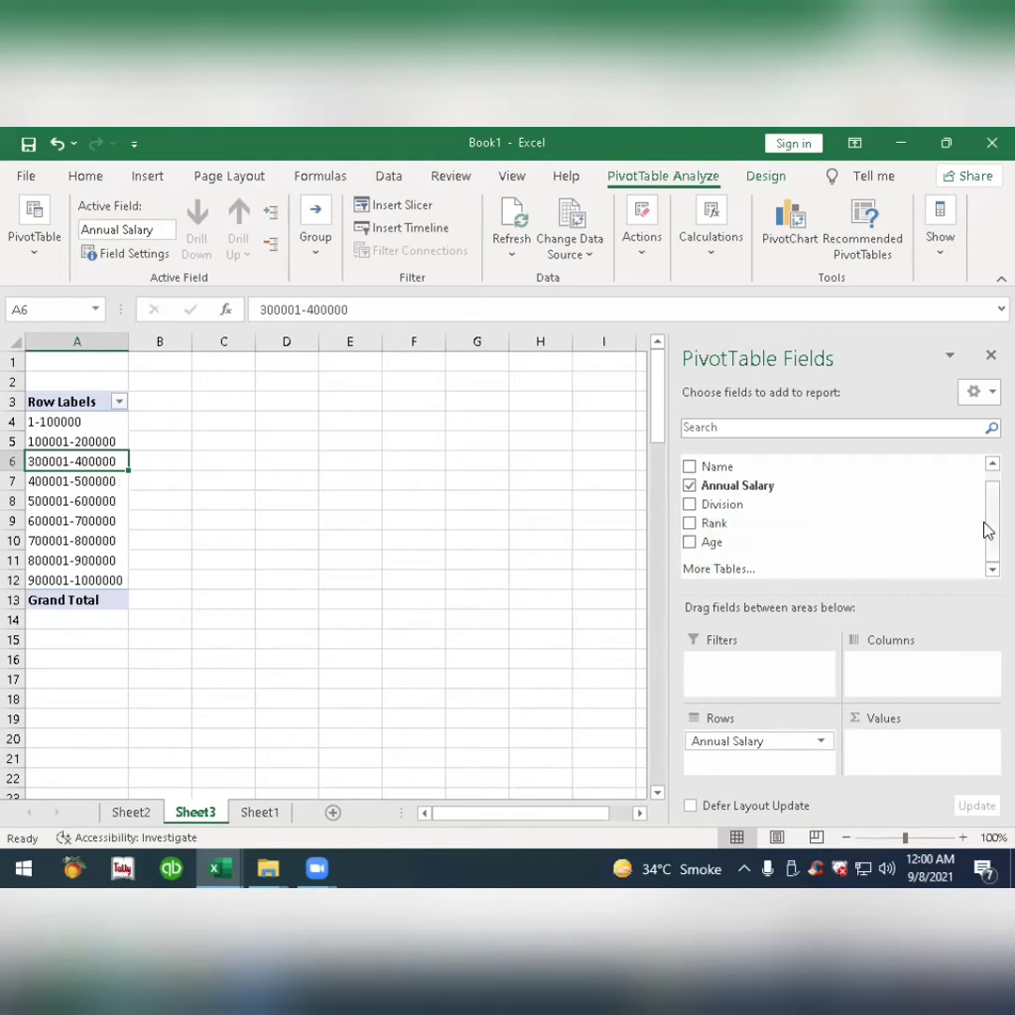
Add Name to the pivot table's values as a count and place Age in the columns.
{"action": "left_click_drag", "start_coordinate": [988, 532], "coordinate": [988, 503]}
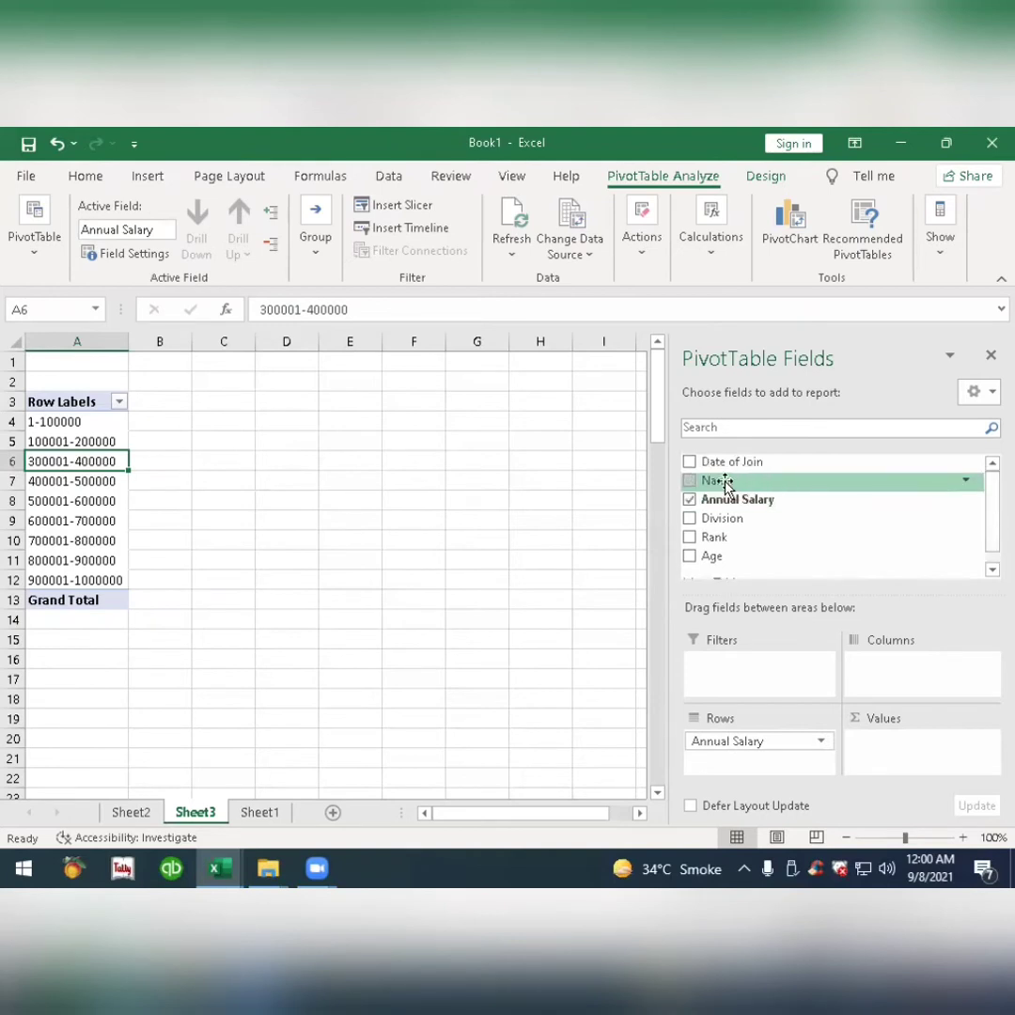
{"action": "left_click_drag", "start_coordinate": [724, 484], "coordinate": [898, 750]}
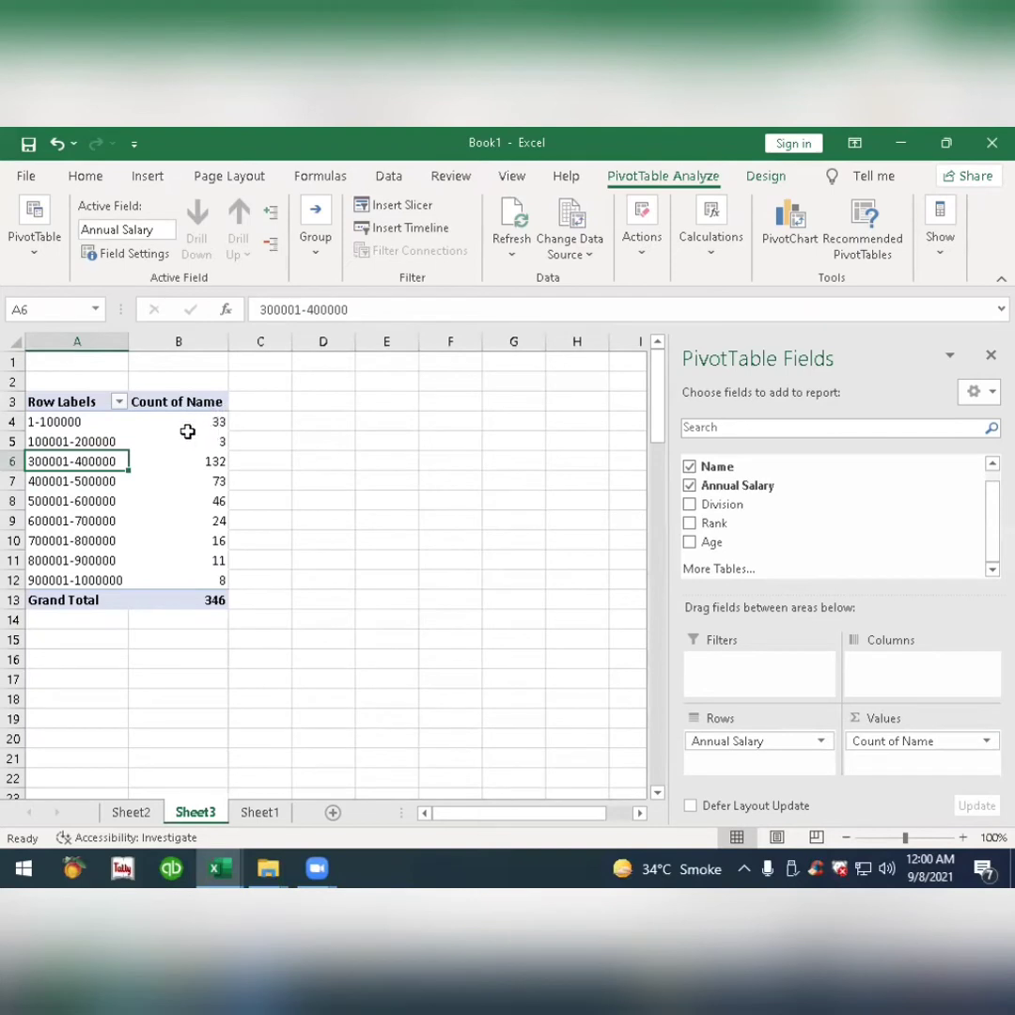
{"action": "mouse_move", "coordinate": [201, 430]}
{"action": "left_click_drag", "start_coordinate": [712, 543], "coordinate": [909, 681]}
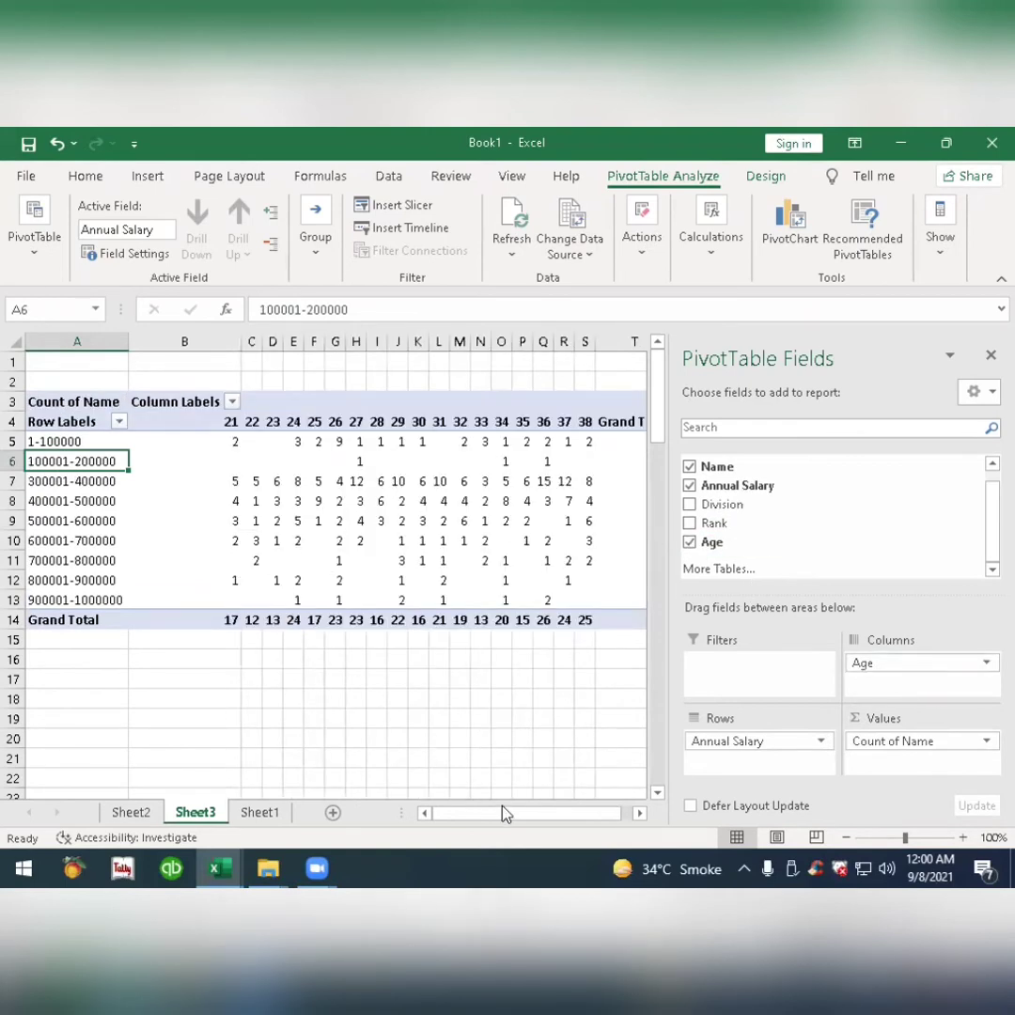
Examine the name counts by salary band and age, including the Grand Total column and the empty cells.
{"action": "left_click_drag", "start_coordinate": [507, 813], "coordinate": [530, 814]}
{"action": "mouse_move", "coordinate": [595, 433]}
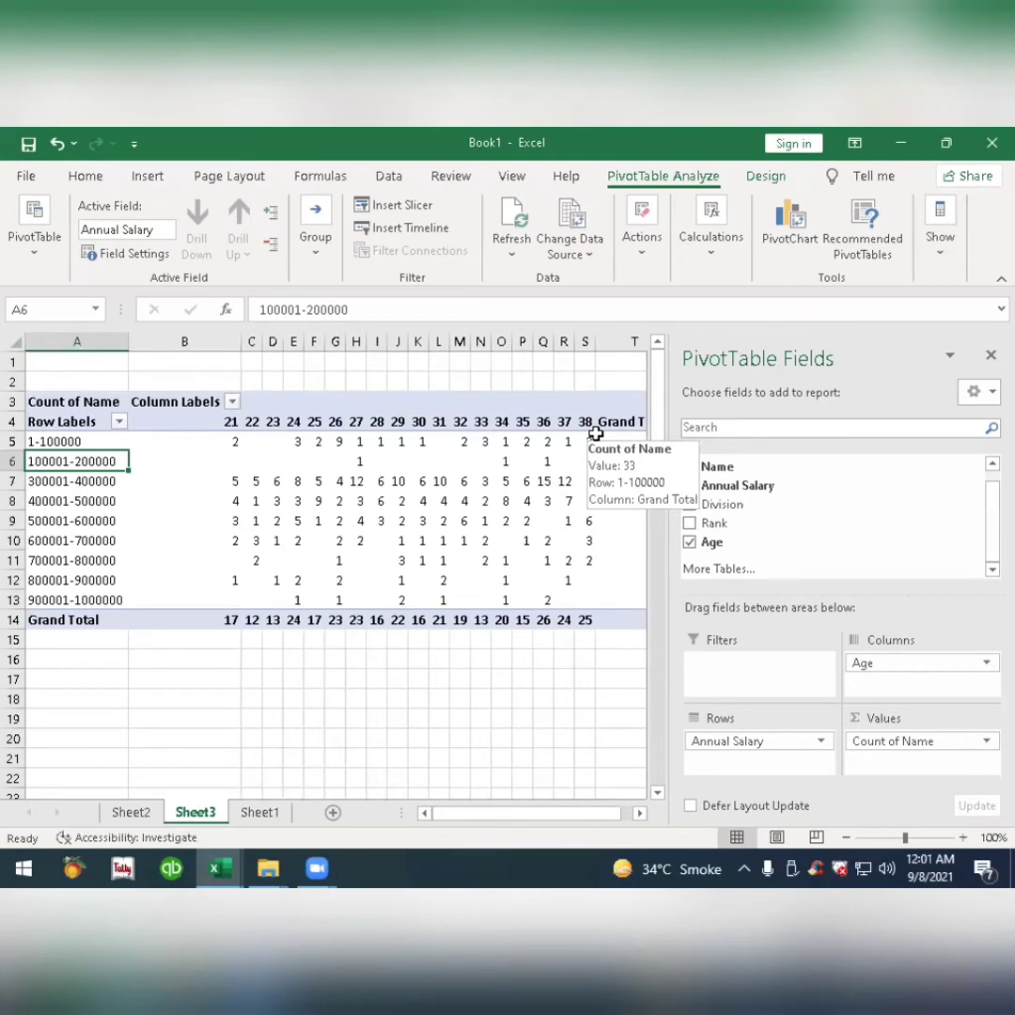
{"action": "mouse_move", "coordinate": [434, 494]}
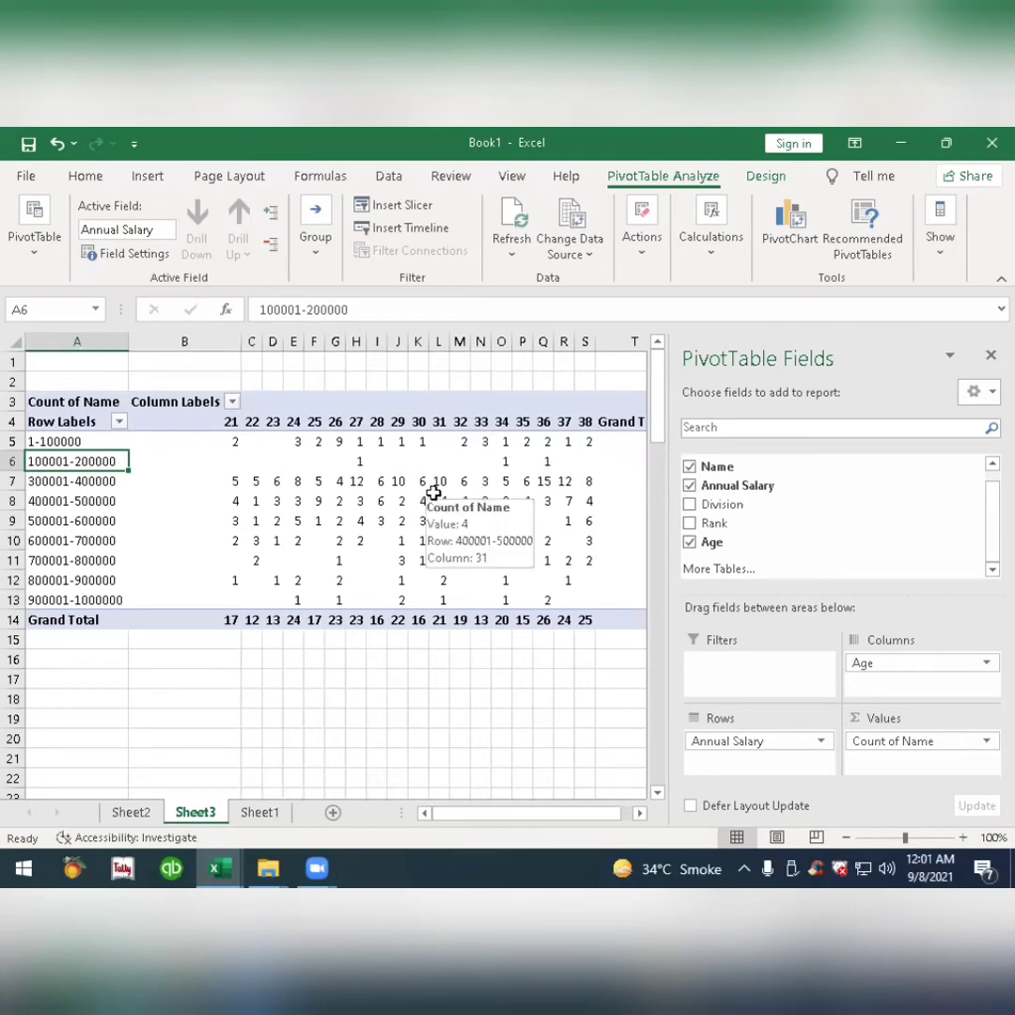
{"action": "left_click", "coordinate": [253, 442]}
{"action": "left_click", "coordinate": [269, 464]}
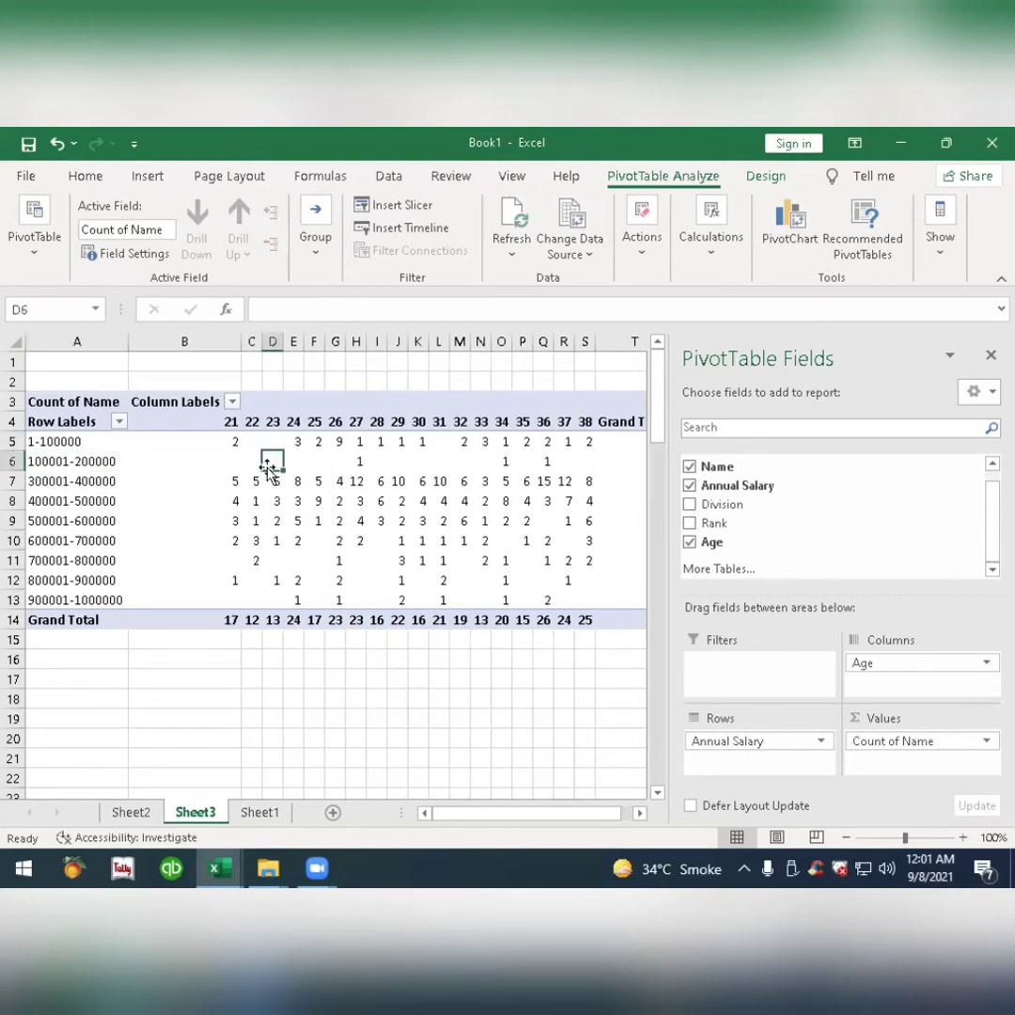
{"action": "left_click", "coordinate": [233, 464]}
{"action": "left_click", "coordinate": [272, 462]}
{"action": "left_click", "coordinate": [415, 461]}
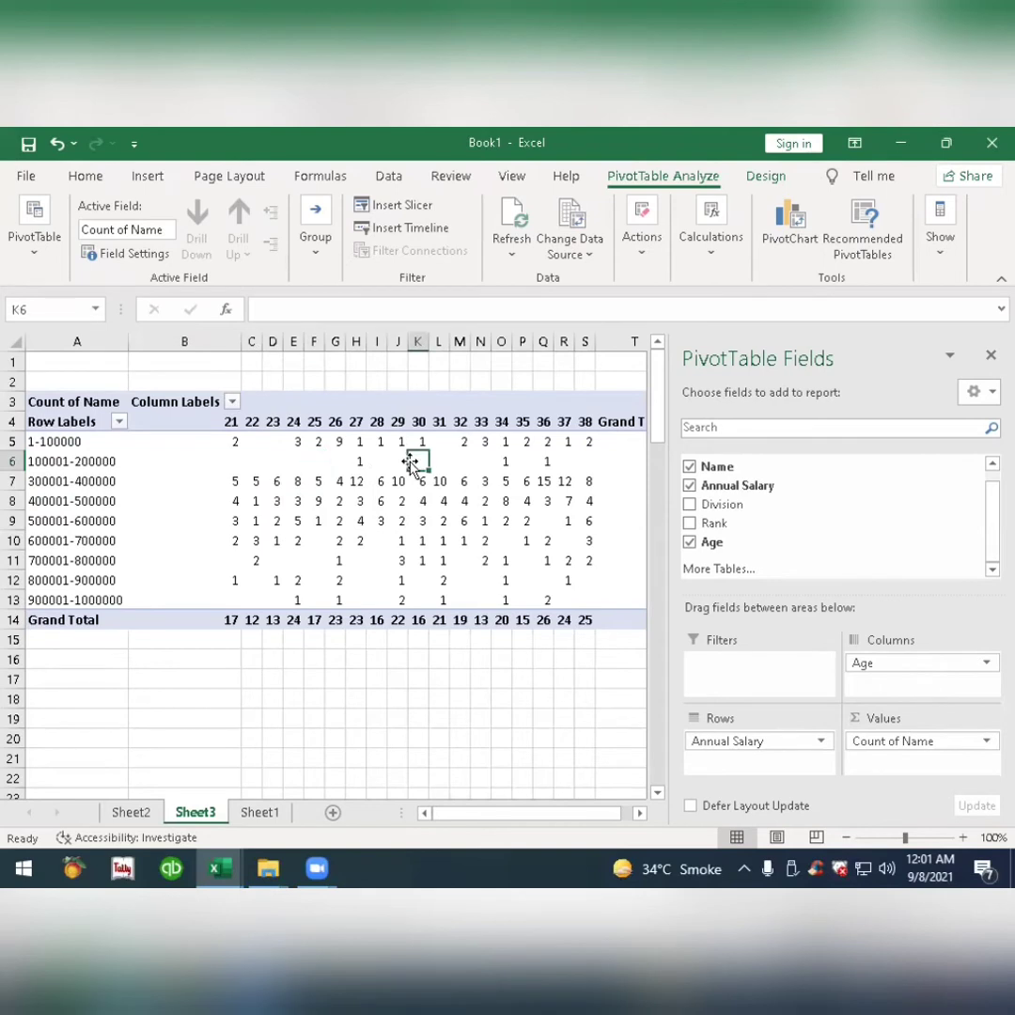
{"action": "mouse_move", "coordinate": [398, 464]}
Set the PivotTable options to show 0 for empty cells.
{"action": "right_click", "coordinate": [258, 457]}
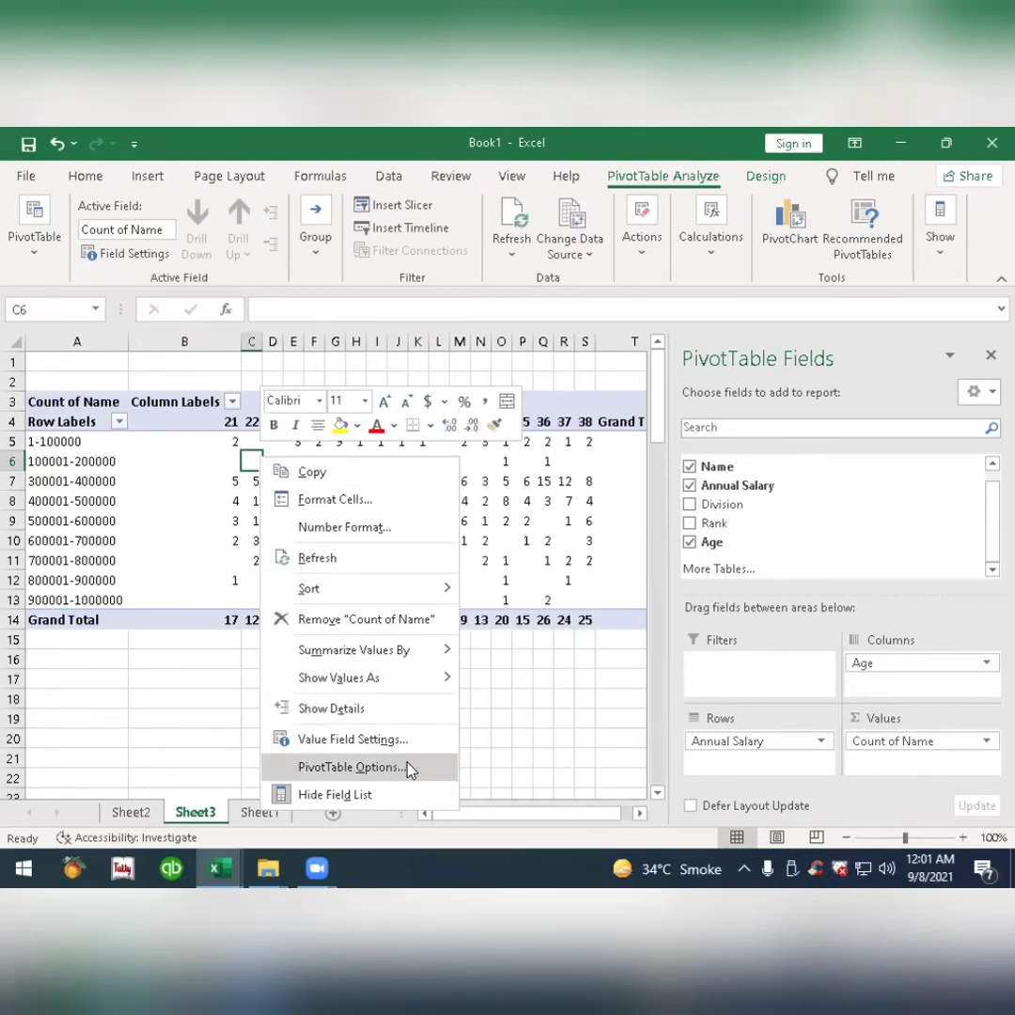
{"action": "left_click", "coordinate": [409, 768]}
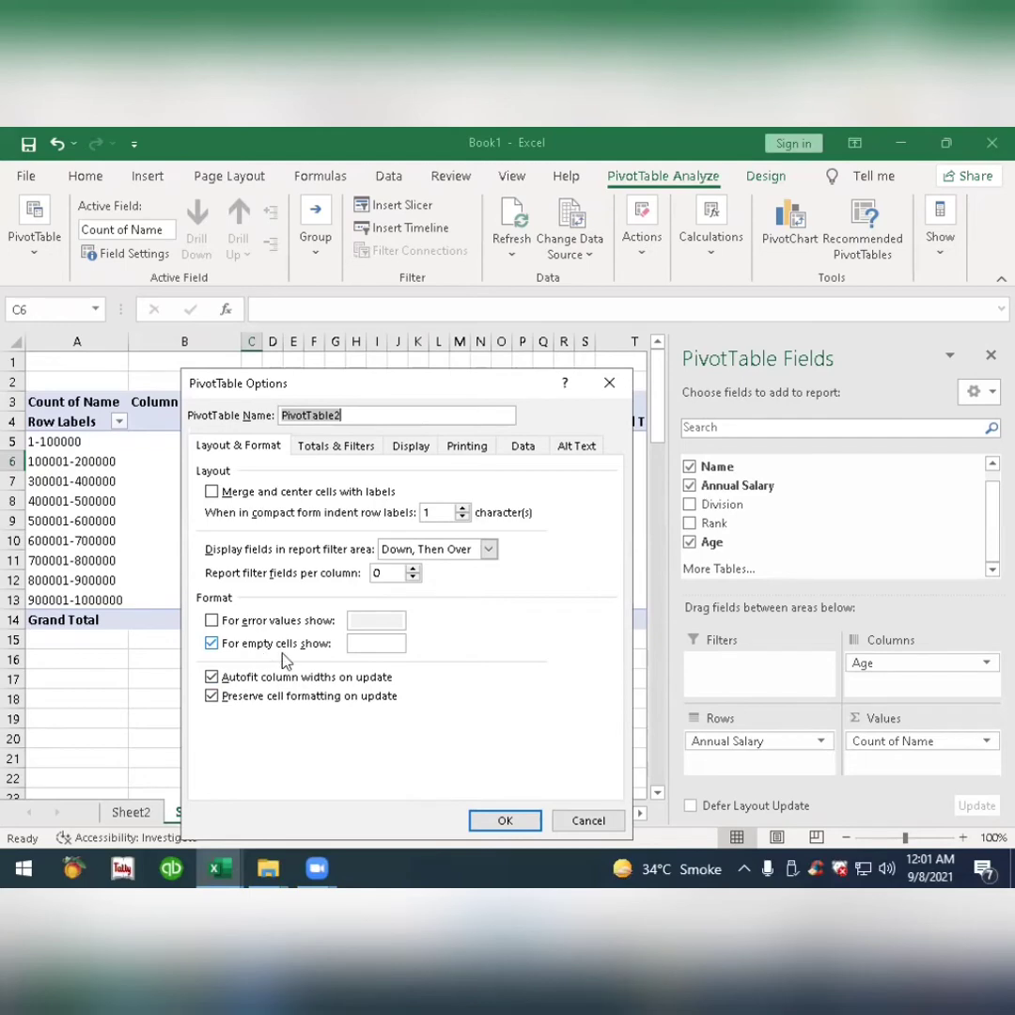
{"action": "left_click", "coordinate": [370, 644]}
{"action": "type", "text": "0"}
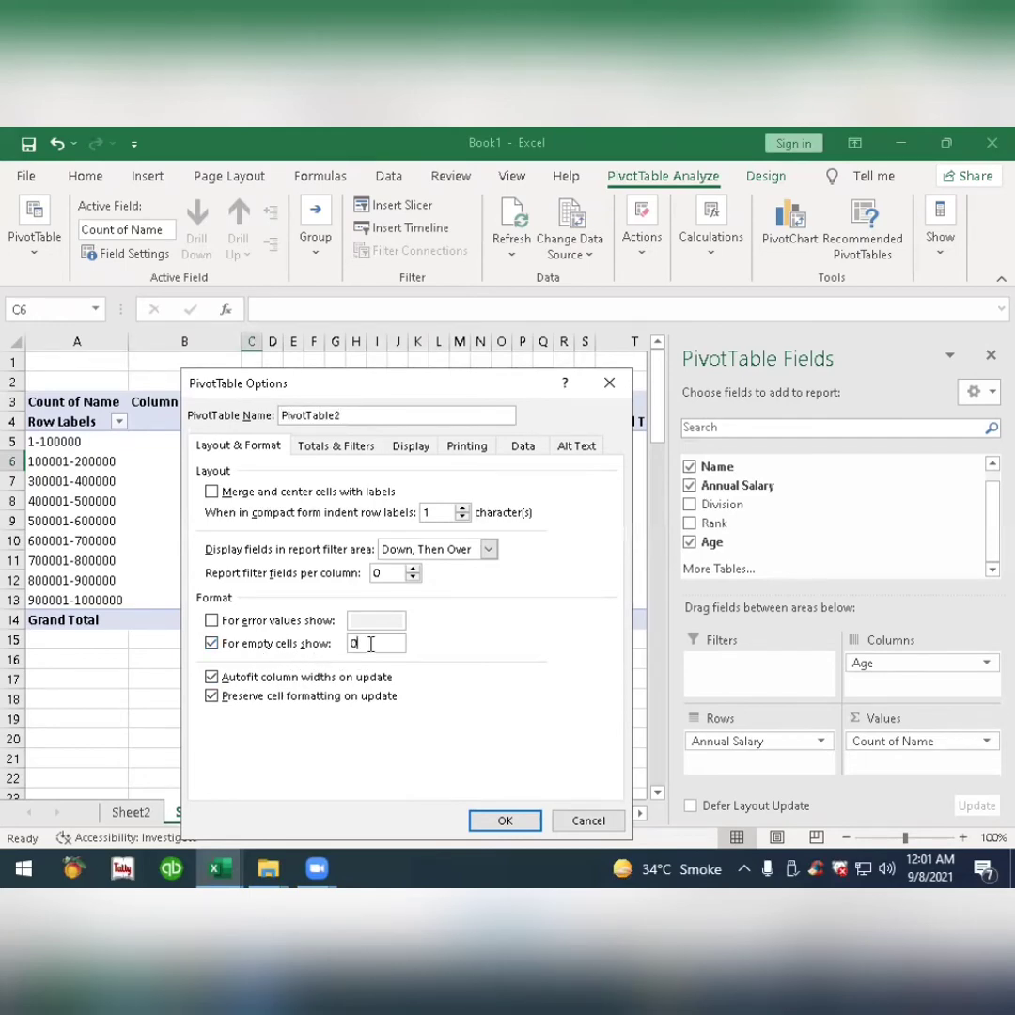
{"action": "key", "text": "Return"}
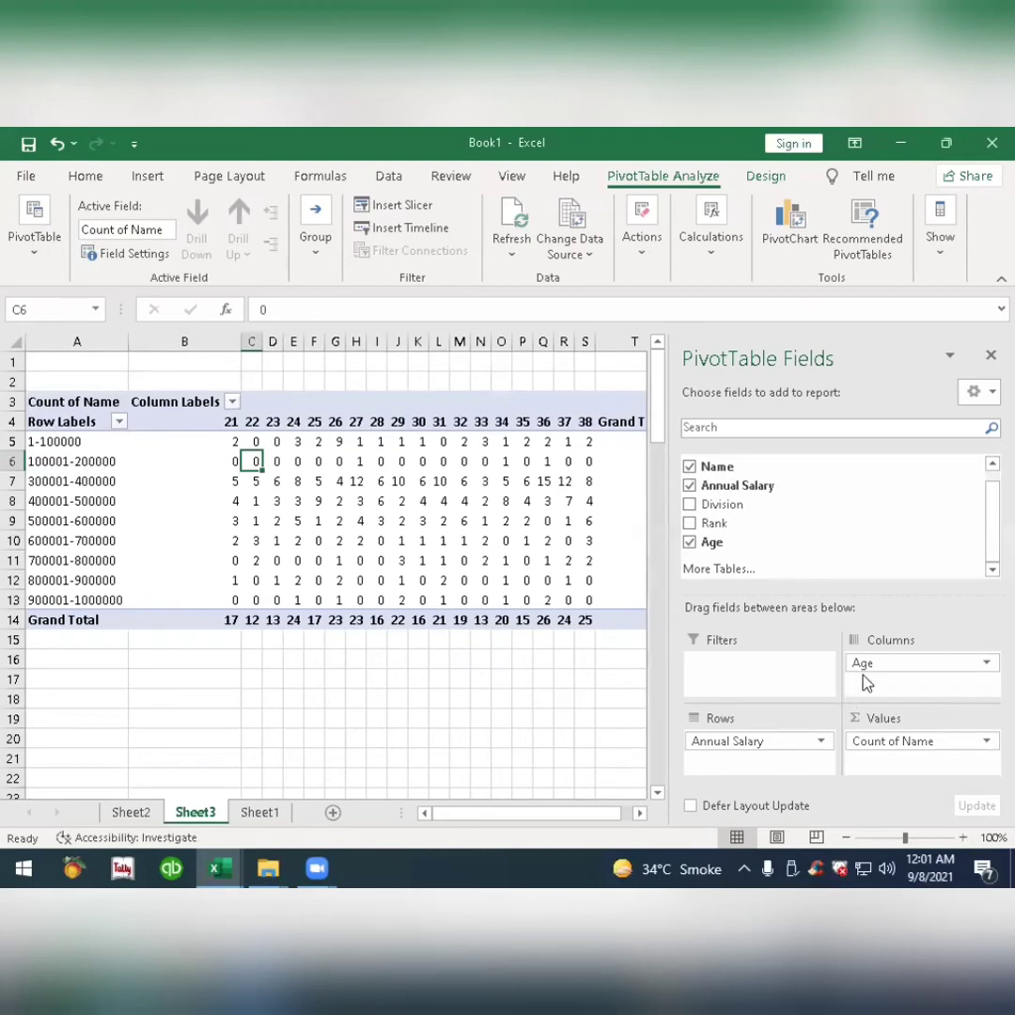
Group the Age column labels in intervals of 5.
{"action": "right_click", "coordinate": [235, 425]}
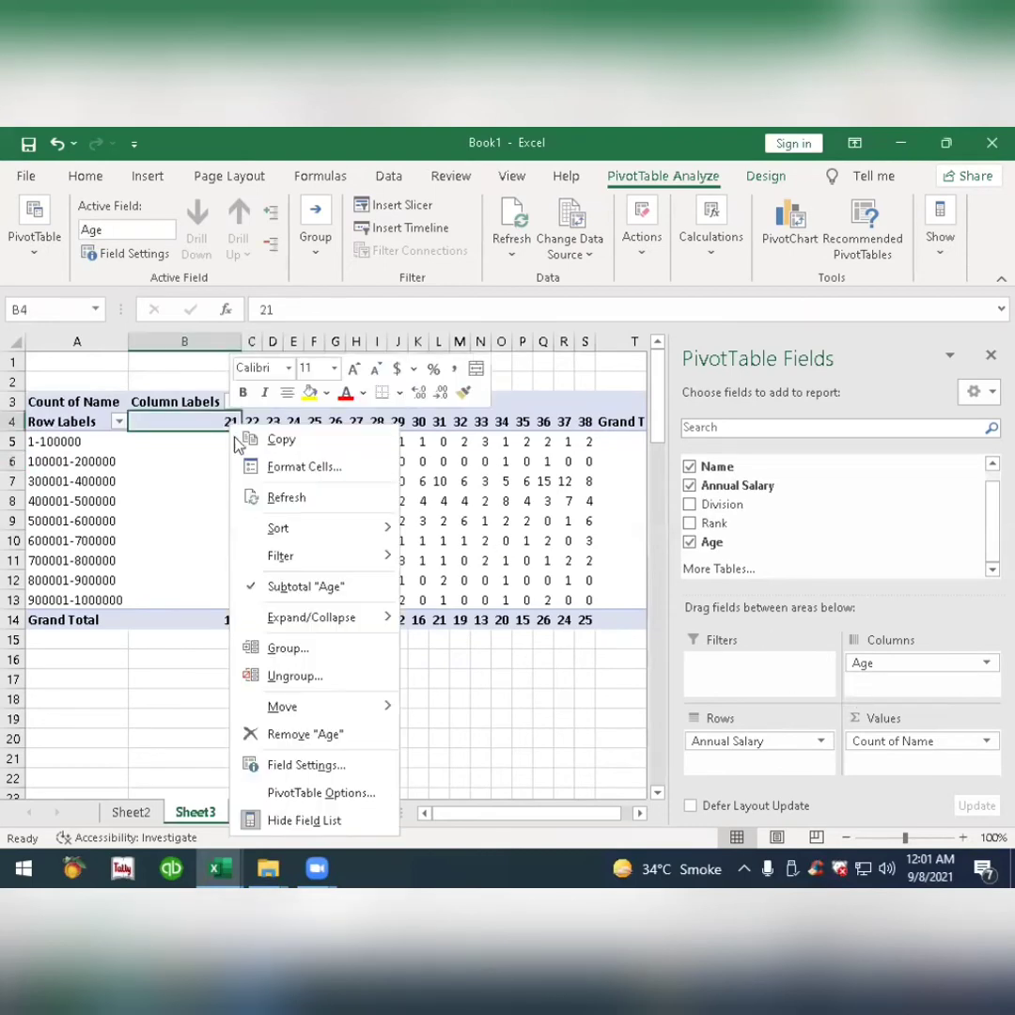
{"action": "left_click", "coordinate": [288, 648]}
{"action": "left_click", "coordinate": [301, 655]}
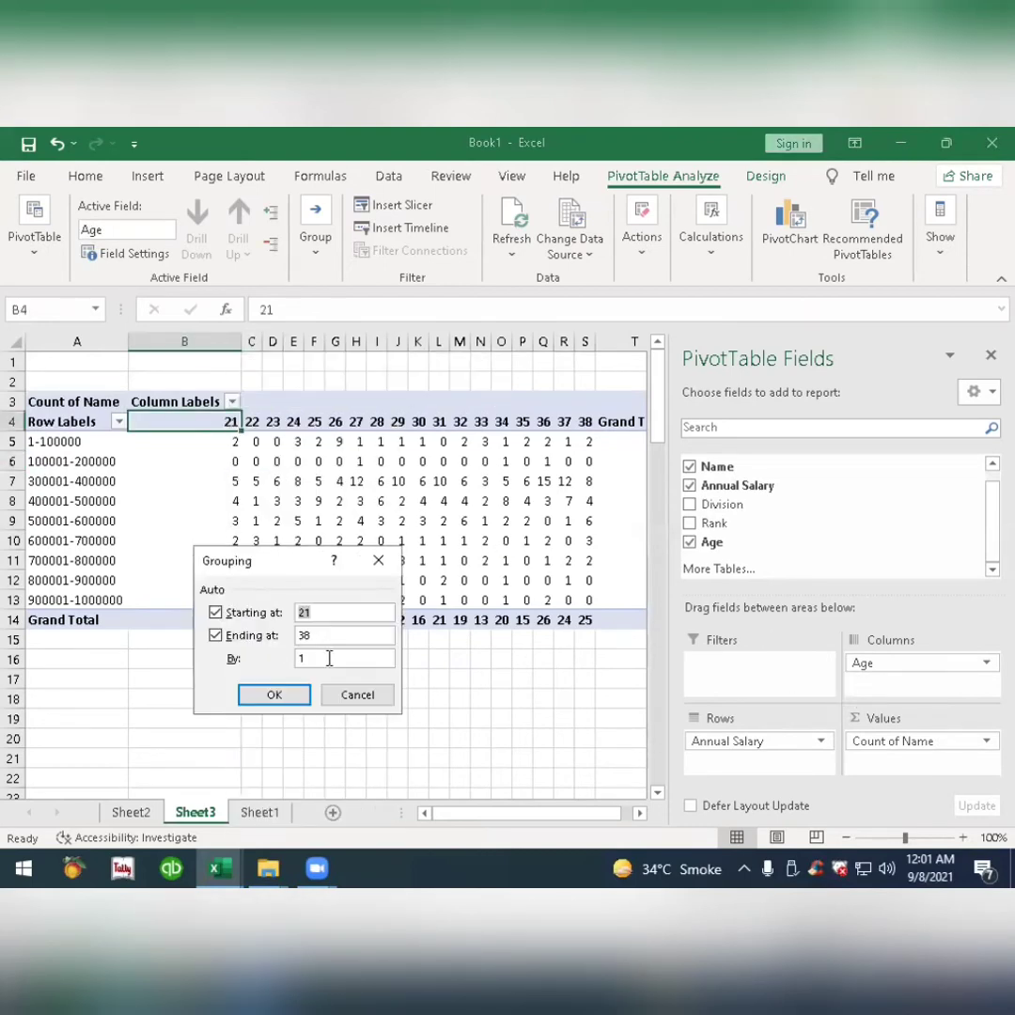
{"action": "type", "text": "5"}
{"action": "left_click", "coordinate": [289, 701]}
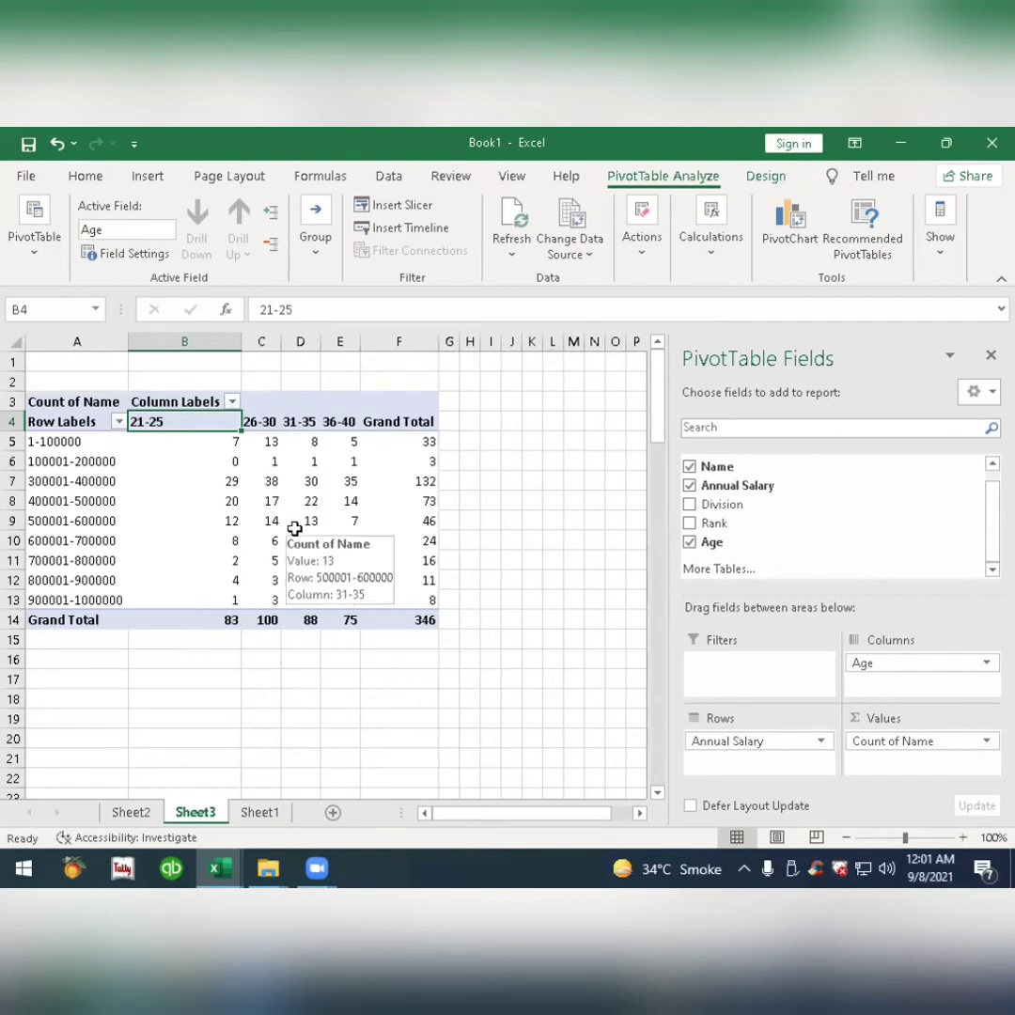
{"action": "left_click", "coordinate": [261, 506]}
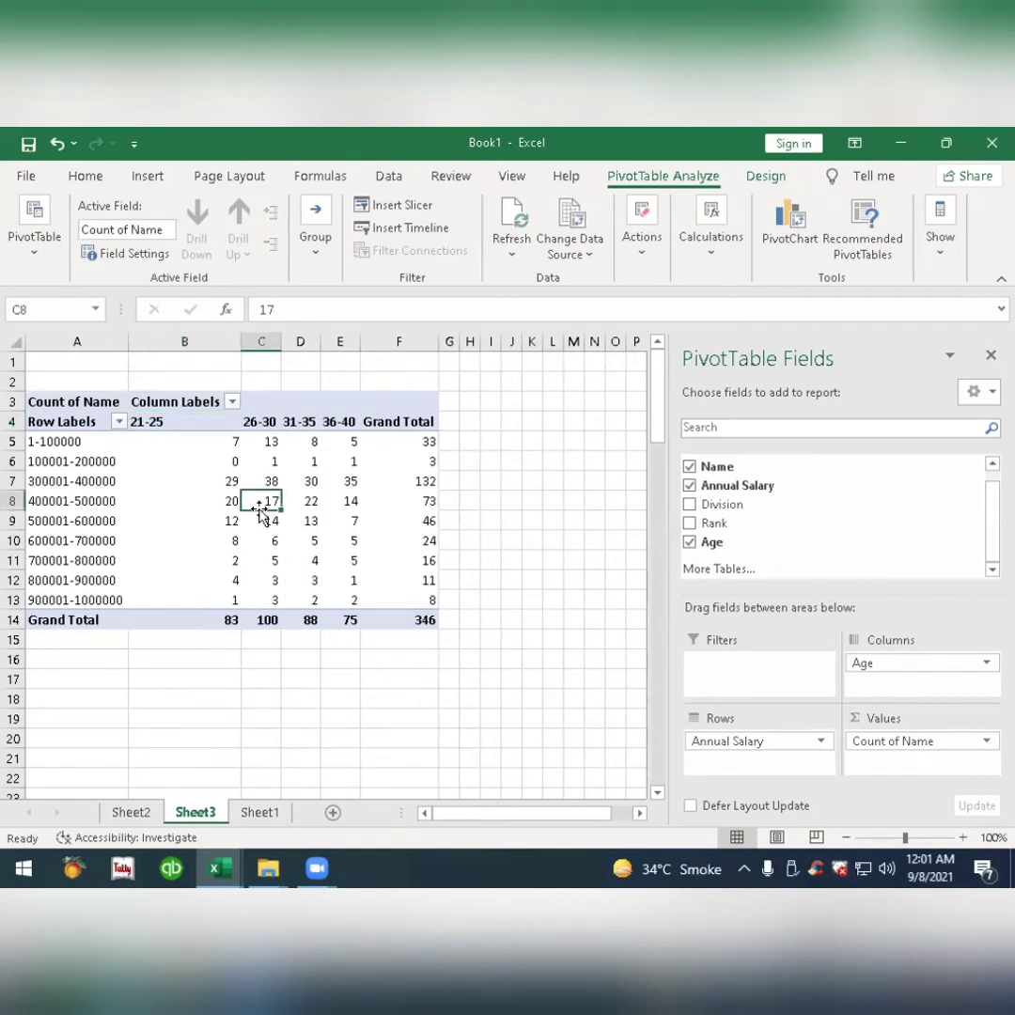
{"action": "left_click", "coordinate": [159, 485]}
{"action": "left_click", "coordinate": [181, 456]}
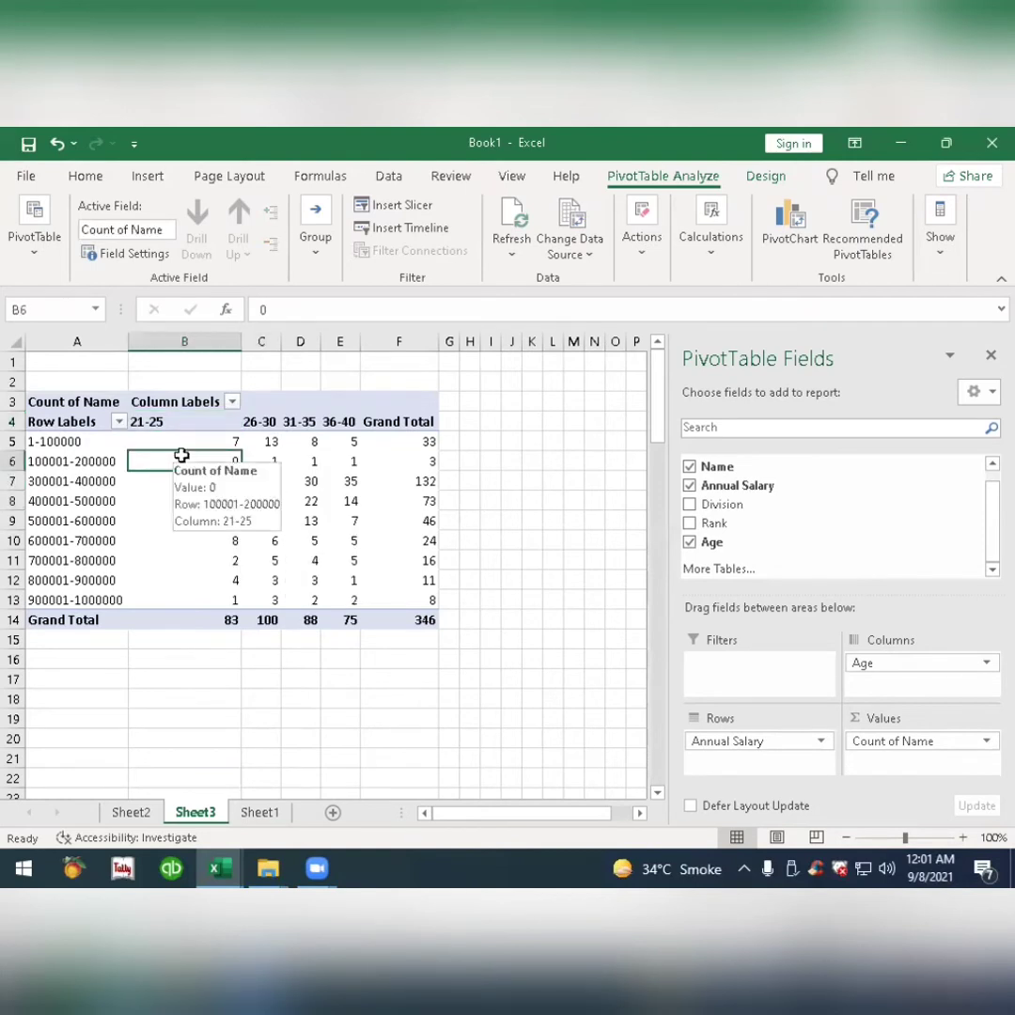
{"action": "mouse_move", "coordinate": [205, 577]}
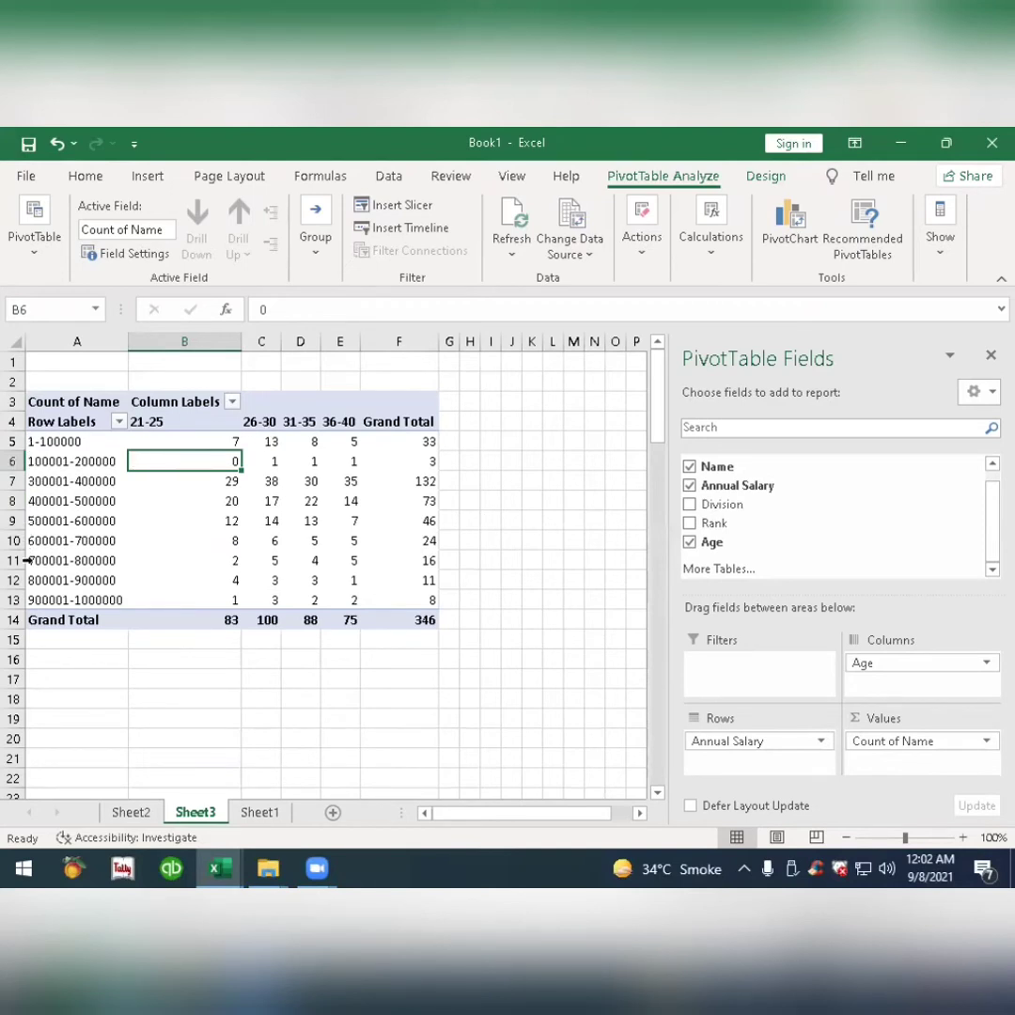
{"action": "left_click", "coordinate": [219, 540]}
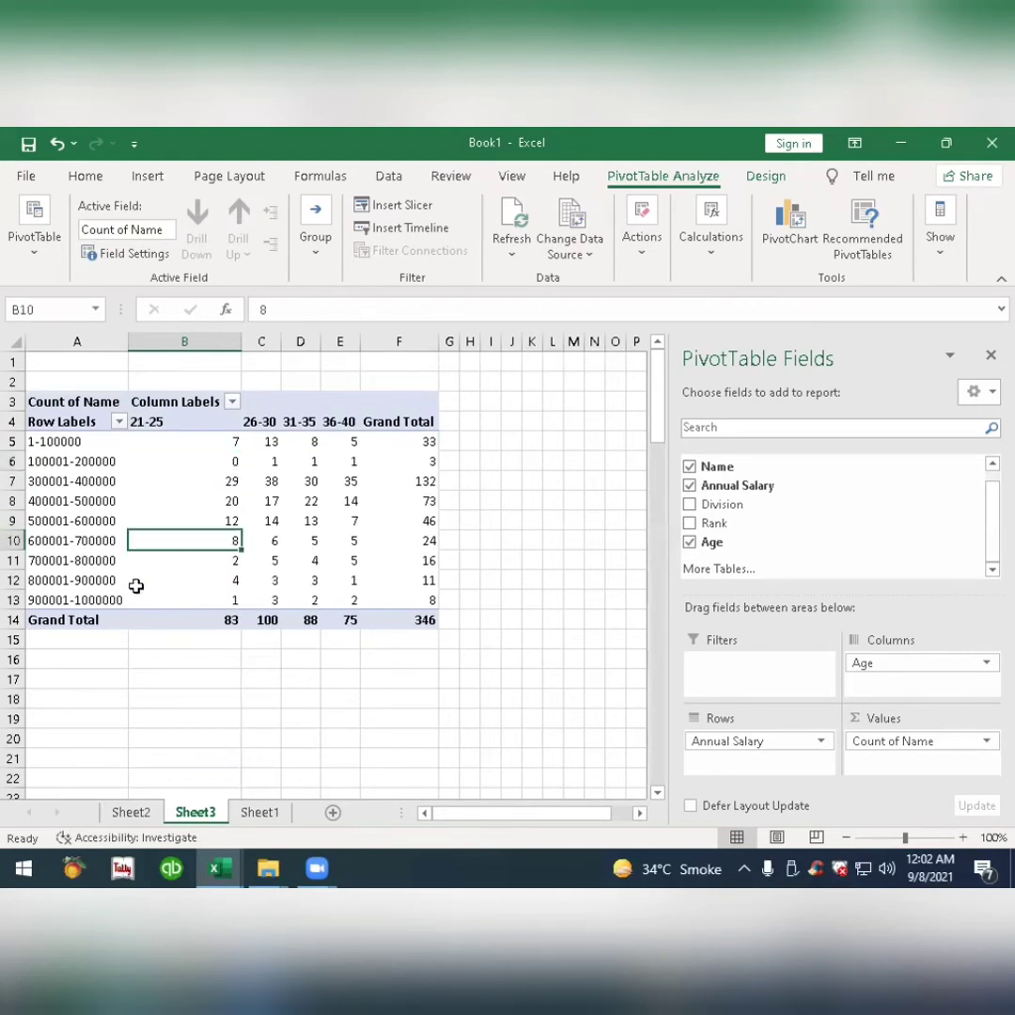
{"action": "mouse_move", "coordinate": [229, 537]}
{"action": "double_click", "coordinate": [181, 540]}
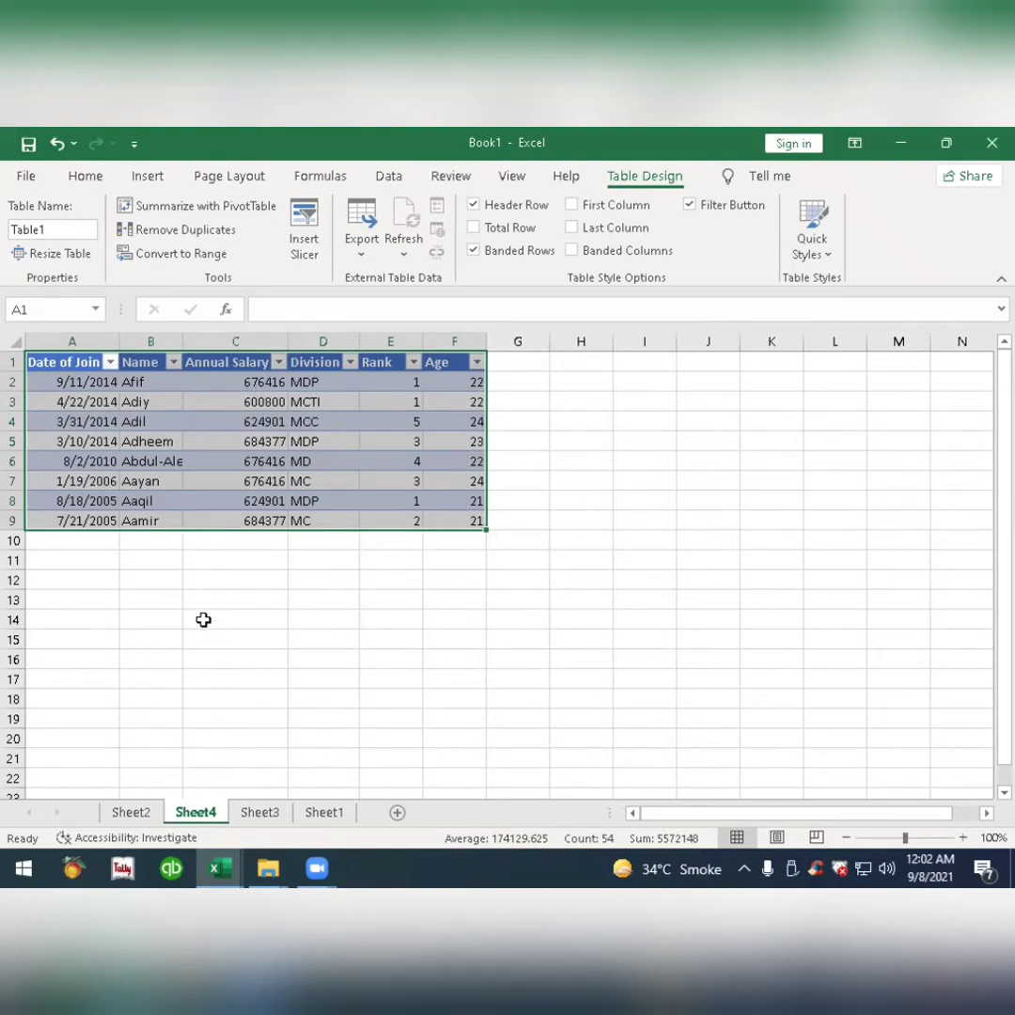
Review the division and salary-band pivot sheets, and rename the source worksheet Sheet1 as Data.
{"action": "left_click", "coordinate": [136, 814]}
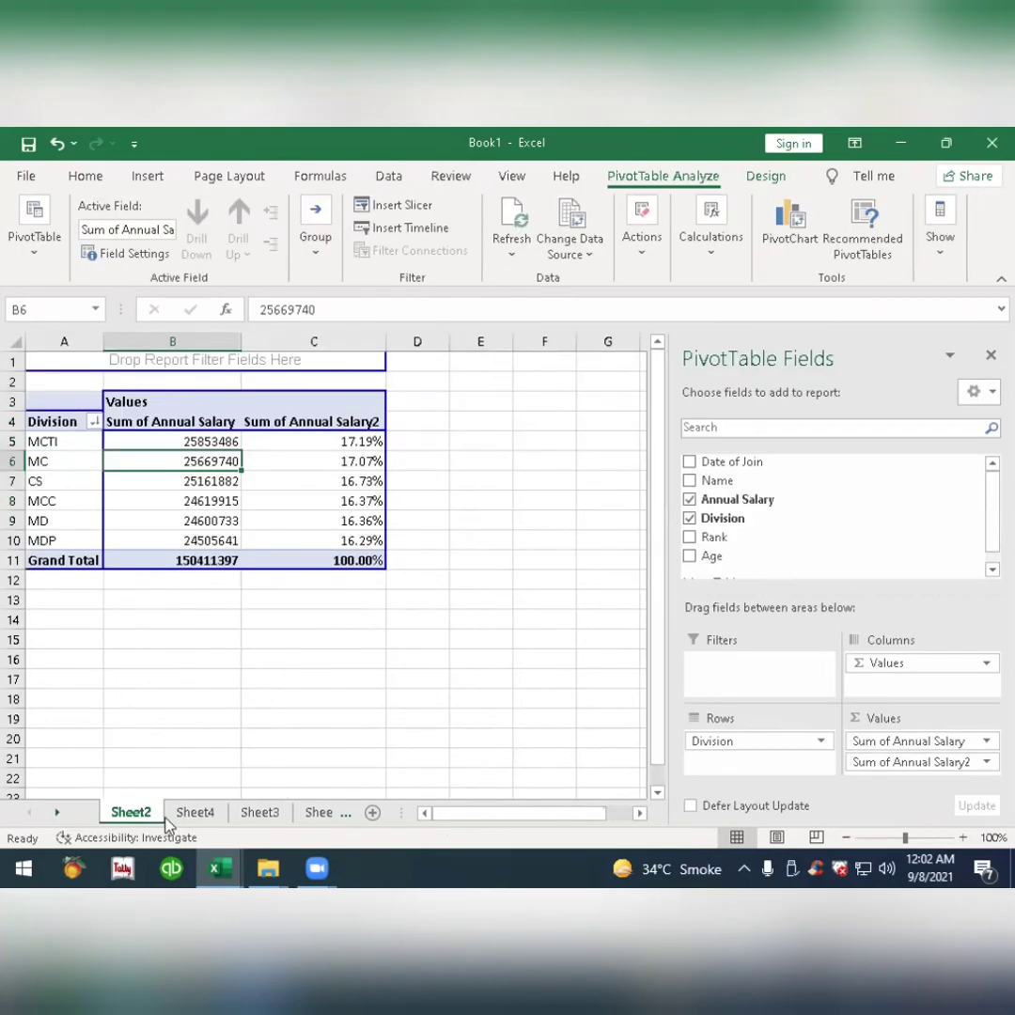
{"action": "left_click", "coordinate": [260, 814]}
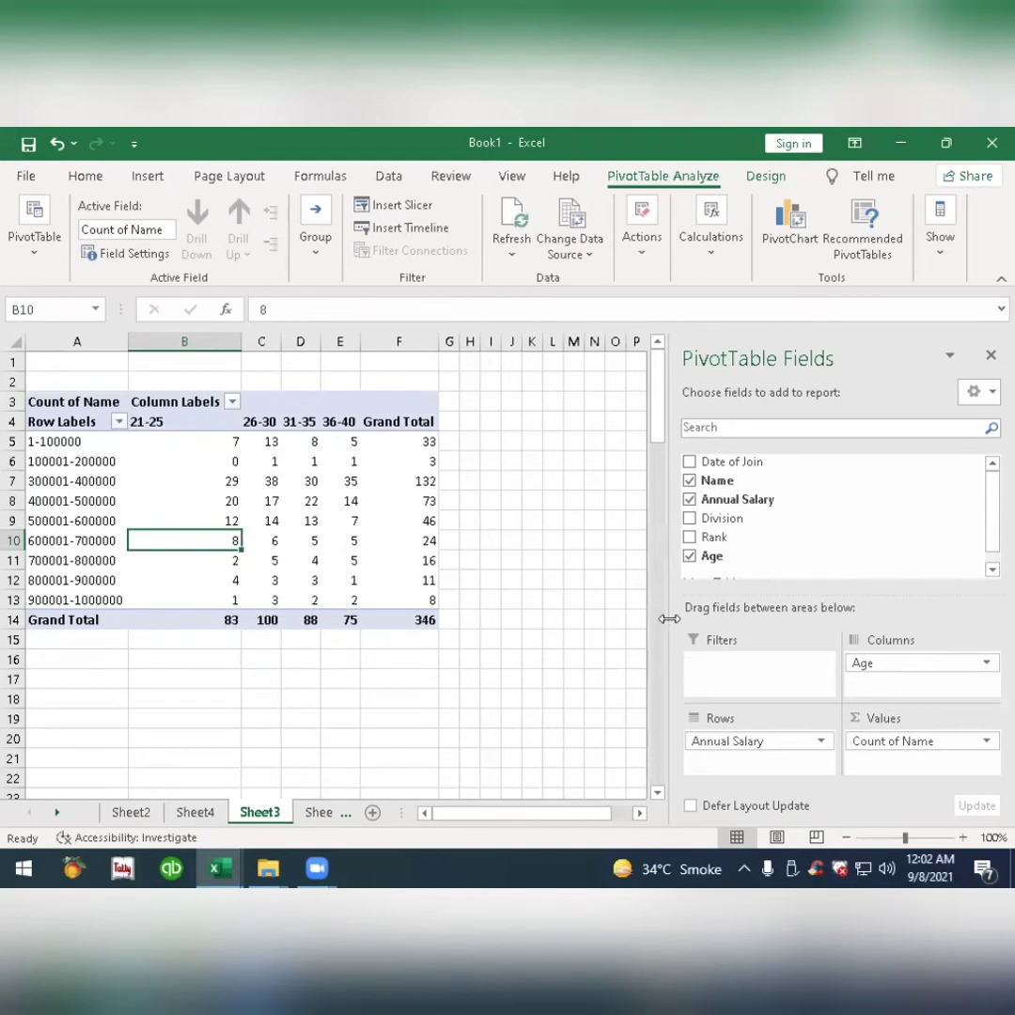
{"action": "left_click", "coordinate": [324, 816]}
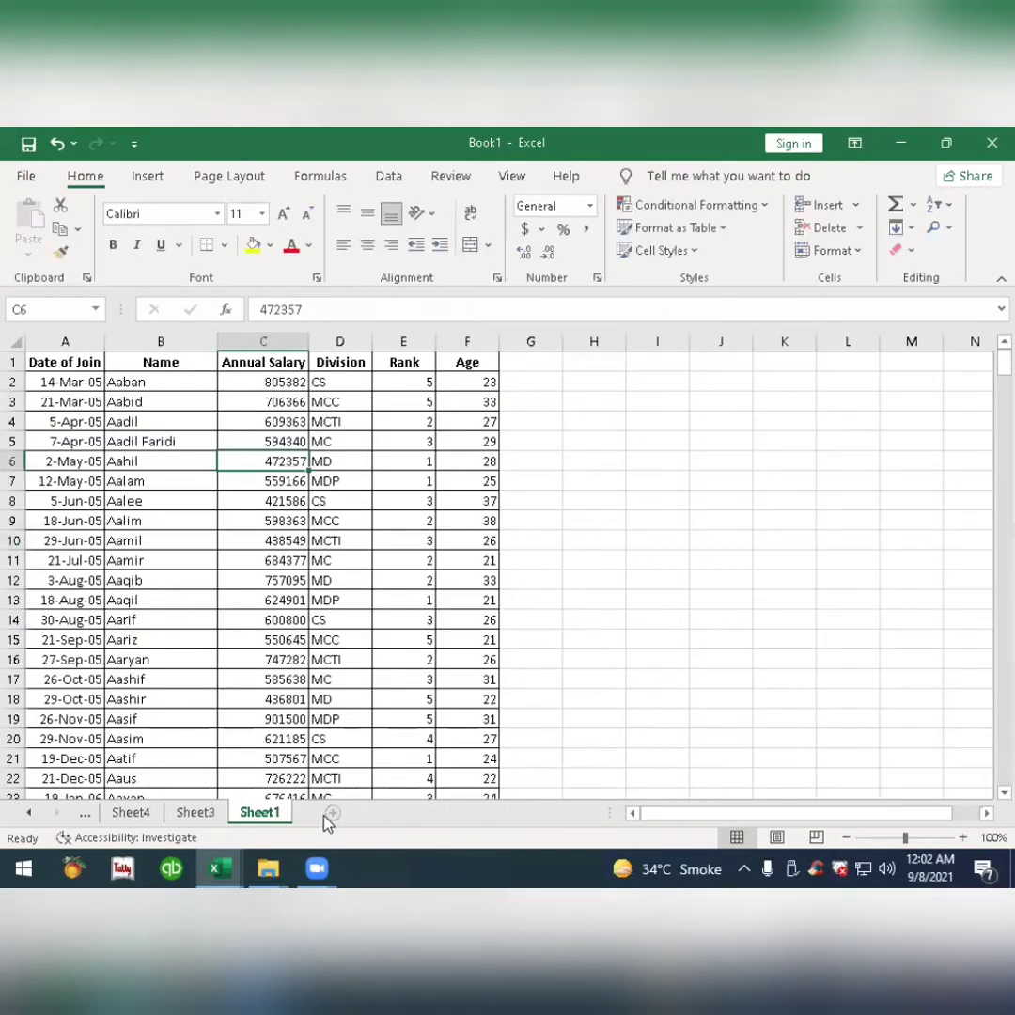
{"action": "double_click", "coordinate": [259, 813]}
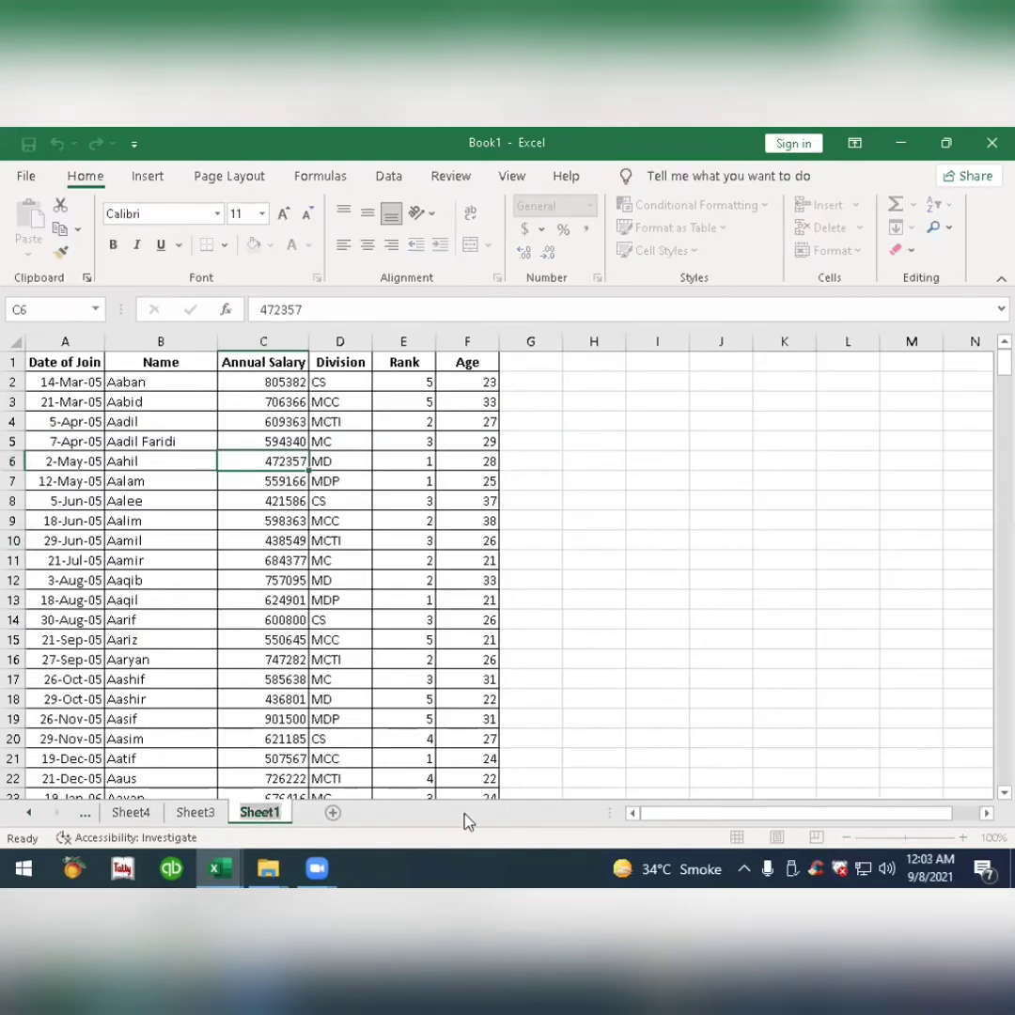
{"action": "type", "text": "Data"}
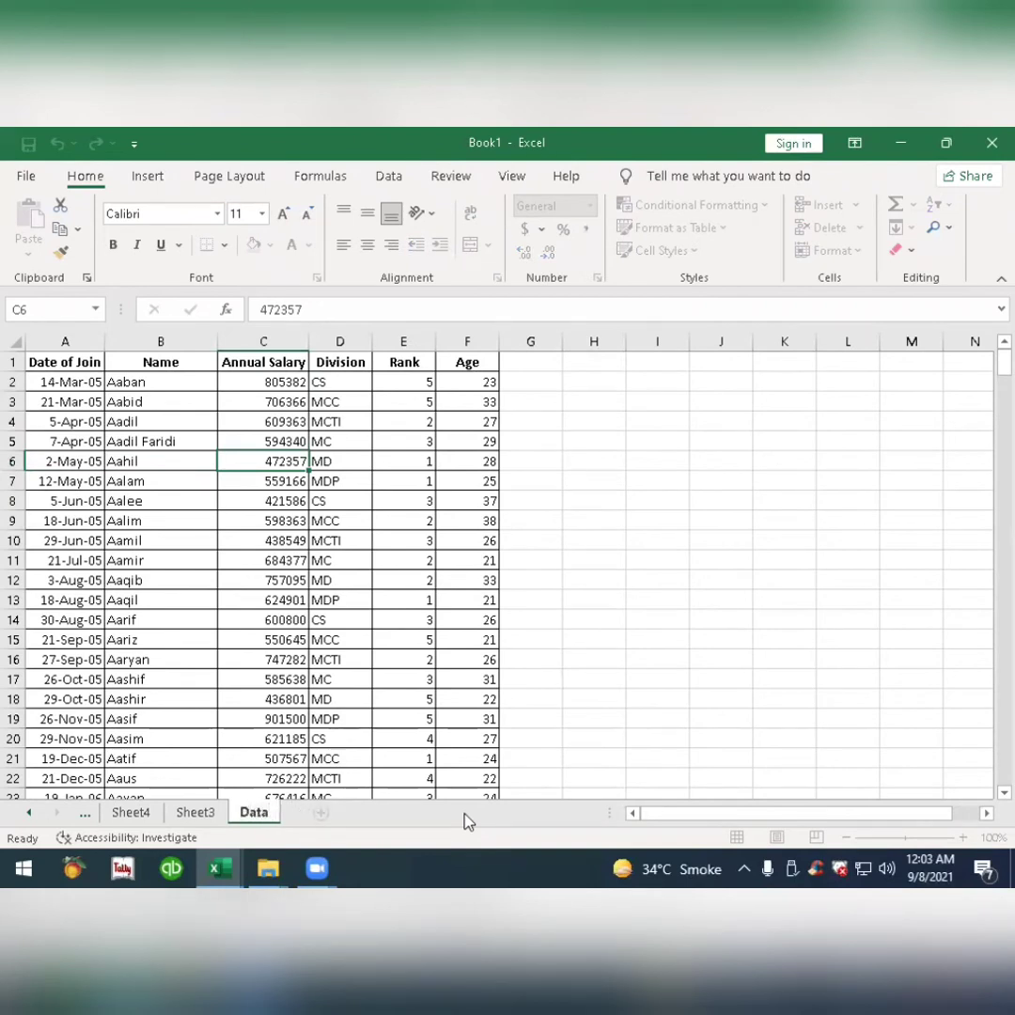
{"action": "key", "text": "Return"}
Create a third PivotTable on a new worksheet from the range Data!$A$1:$F$347.
{"action": "left_click", "coordinate": [266, 522]}
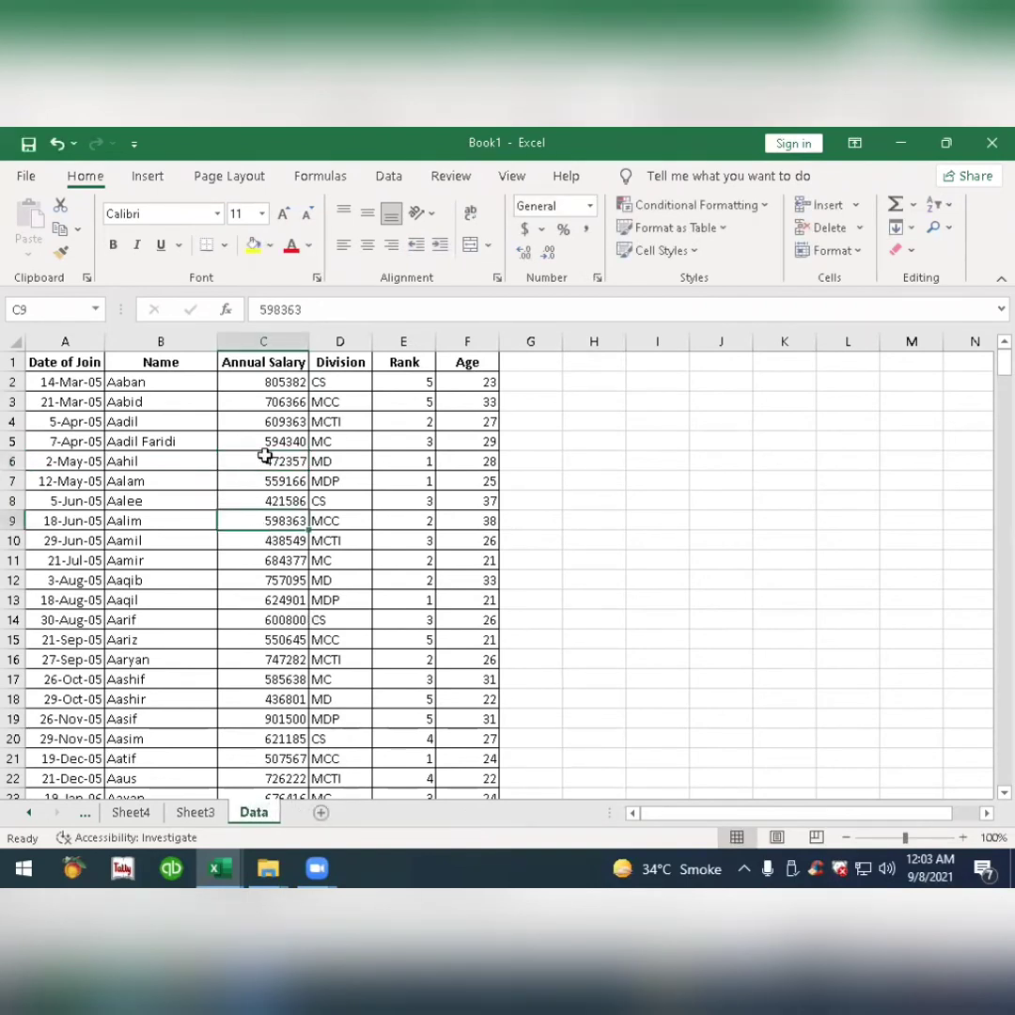
{"action": "left_click", "coordinate": [148, 177]}
{"action": "left_click", "coordinate": [26, 226]}
{"action": "left_click", "coordinate": [33, 309]}
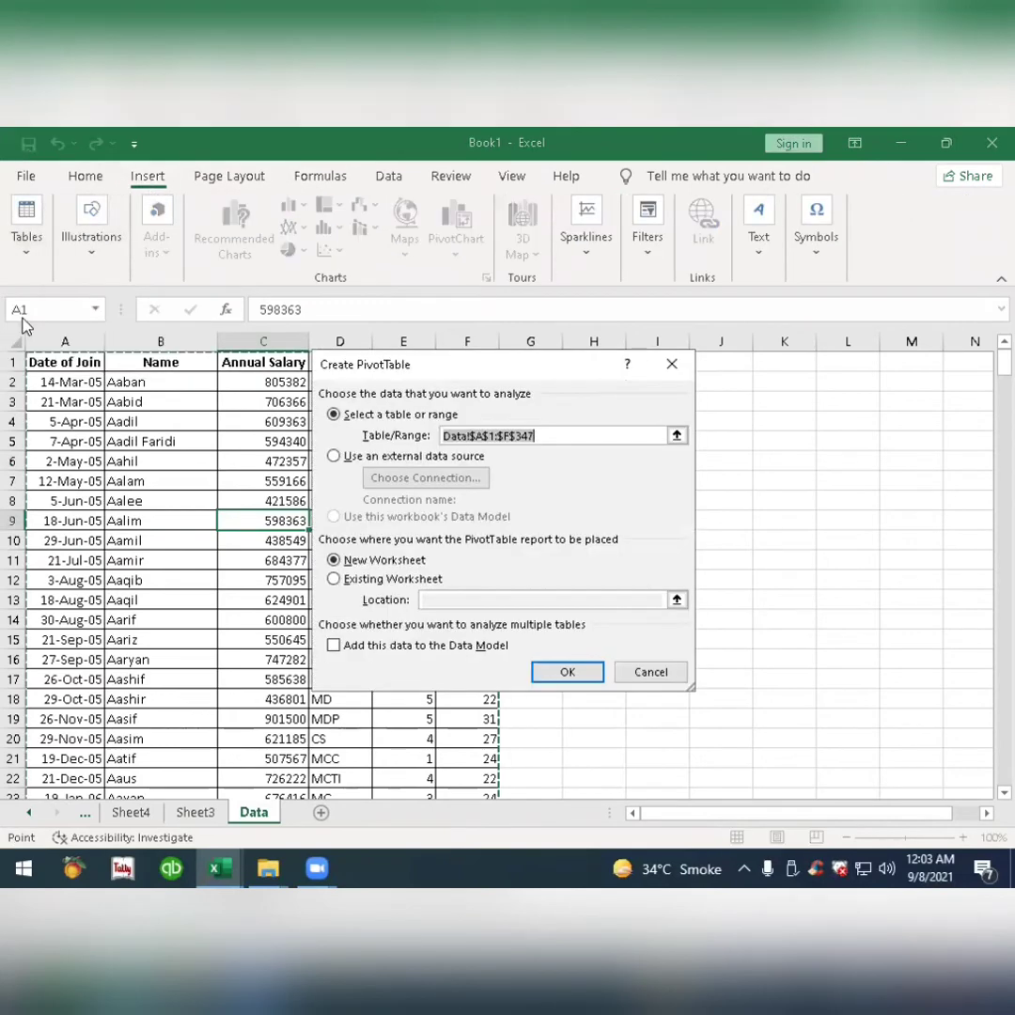
{"action": "left_click", "coordinate": [560, 671]}
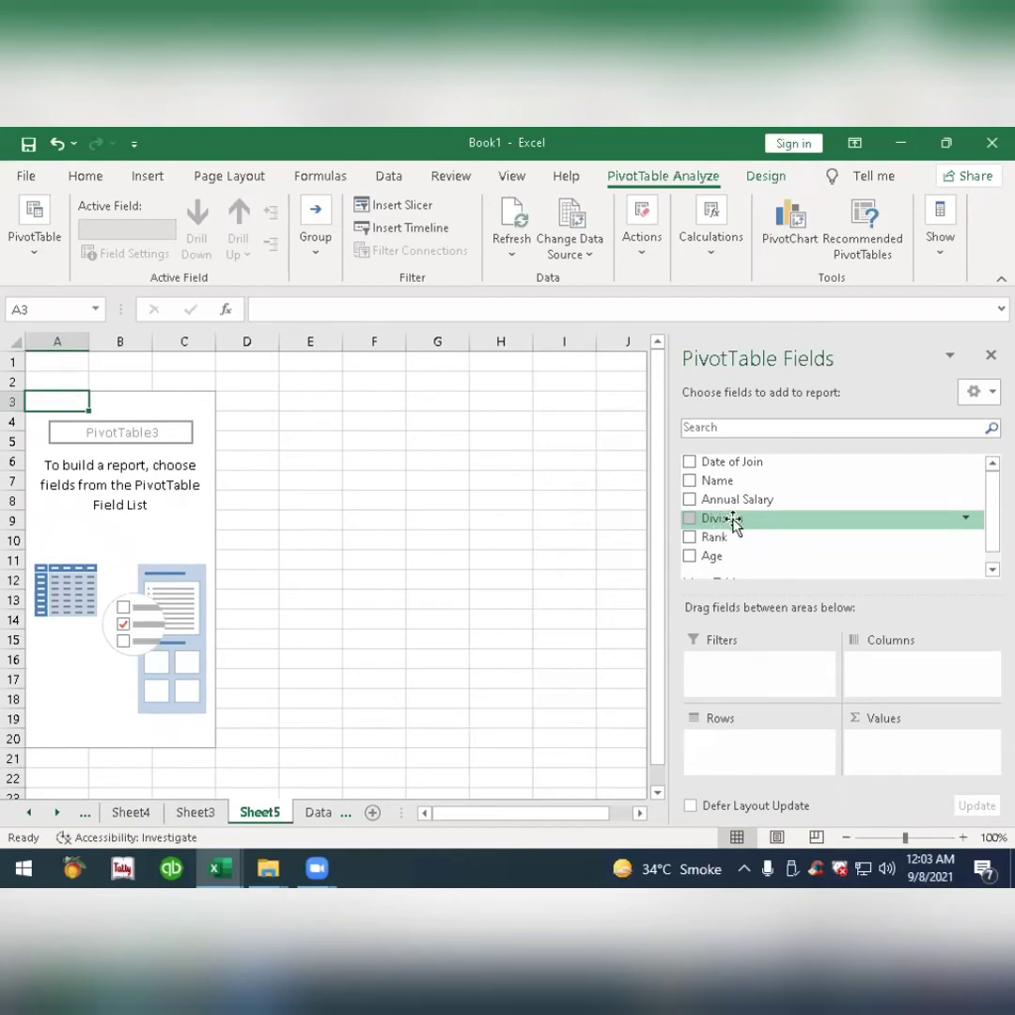
Place Division in the third pivot table's rows and add Name to the values as a count.
{"action": "left_click_drag", "start_coordinate": [734, 525], "coordinate": [761, 750]}
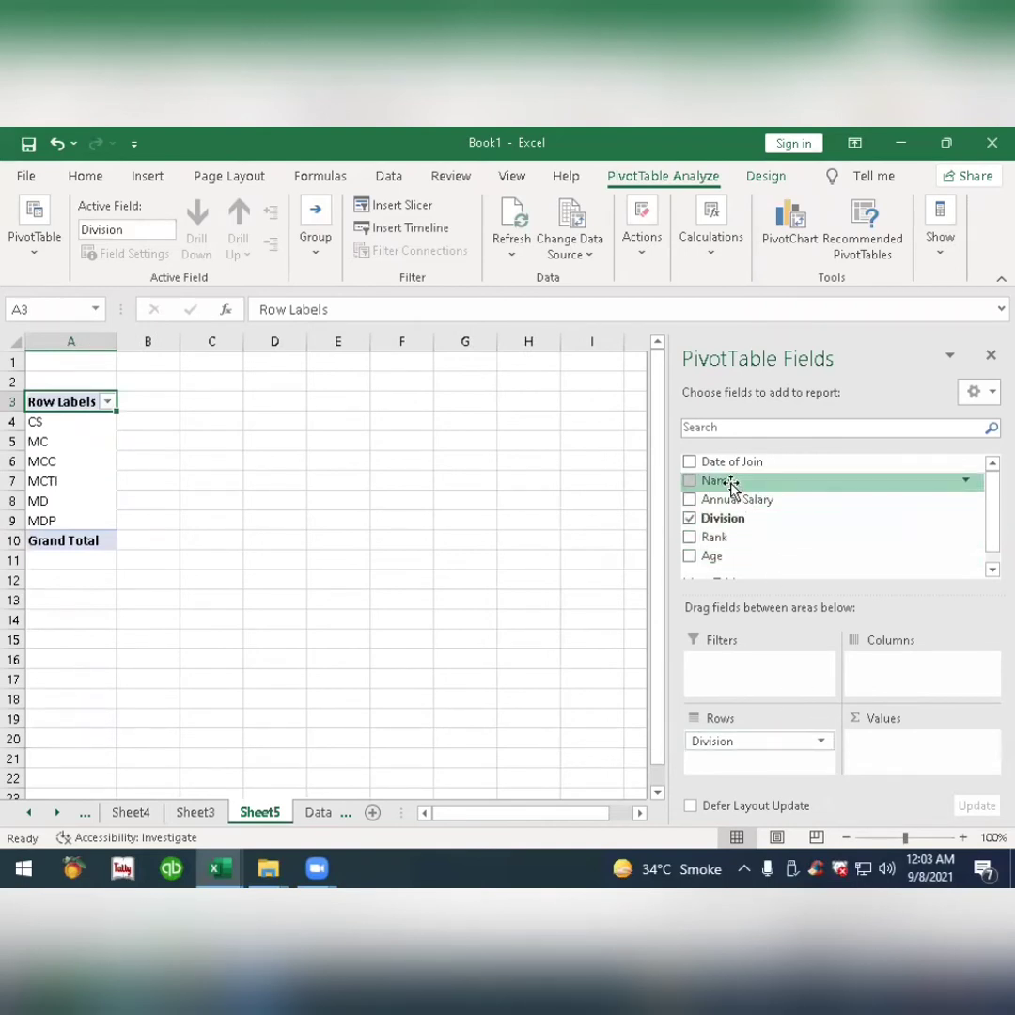
{"action": "left_click_drag", "start_coordinate": [732, 484], "coordinate": [893, 748]}
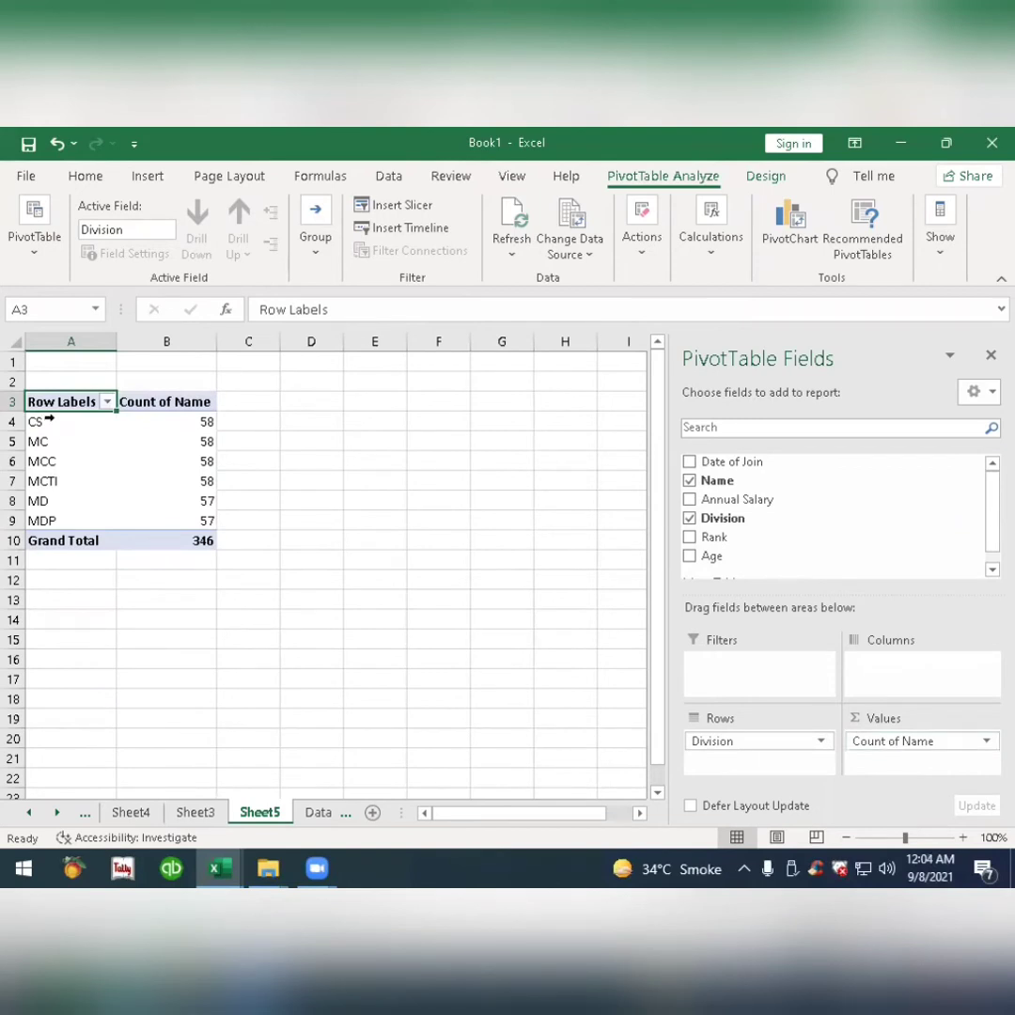
Group the divisions CS, MC and MCC together, and group MCTI, MD and MDP together in the pivot rows.
{"action": "left_click_drag", "start_coordinate": [47, 421], "coordinate": [74, 463]}
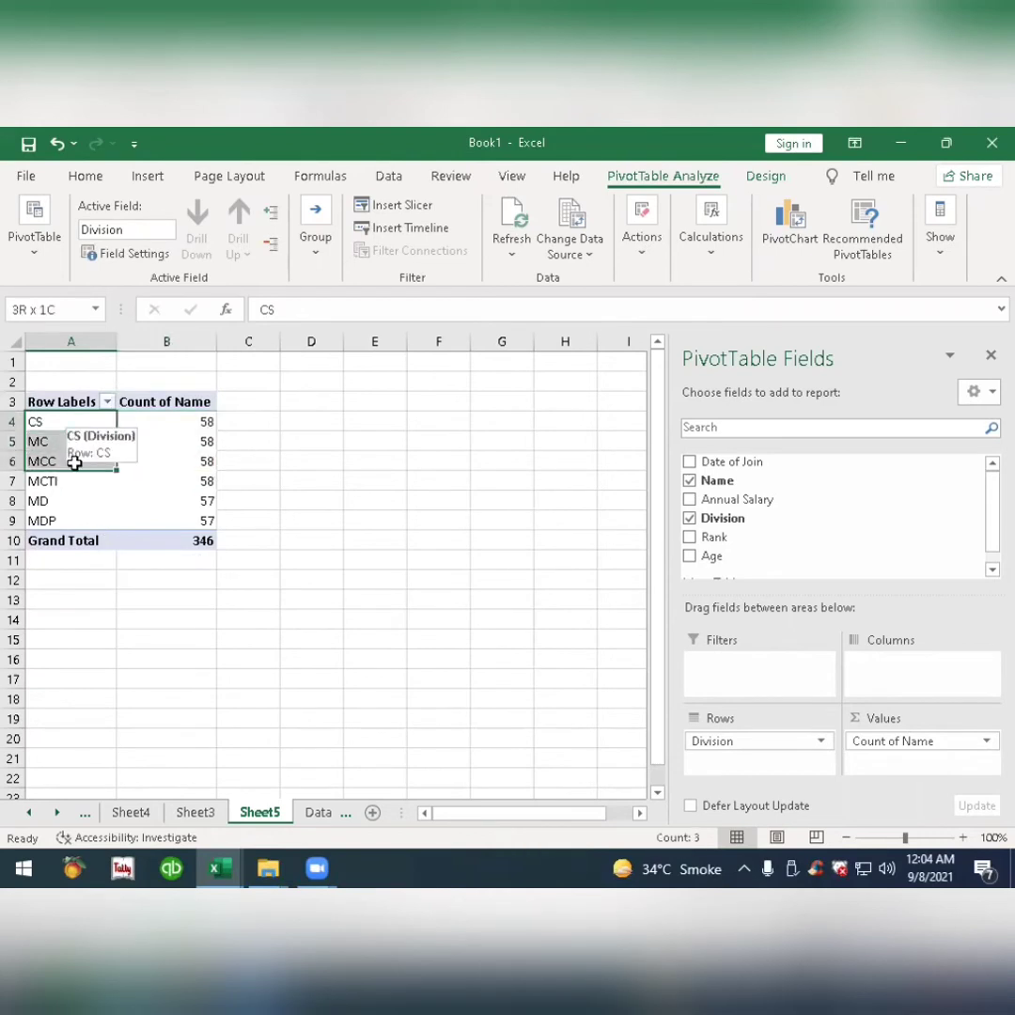
{"action": "right_click", "coordinate": [55, 435]}
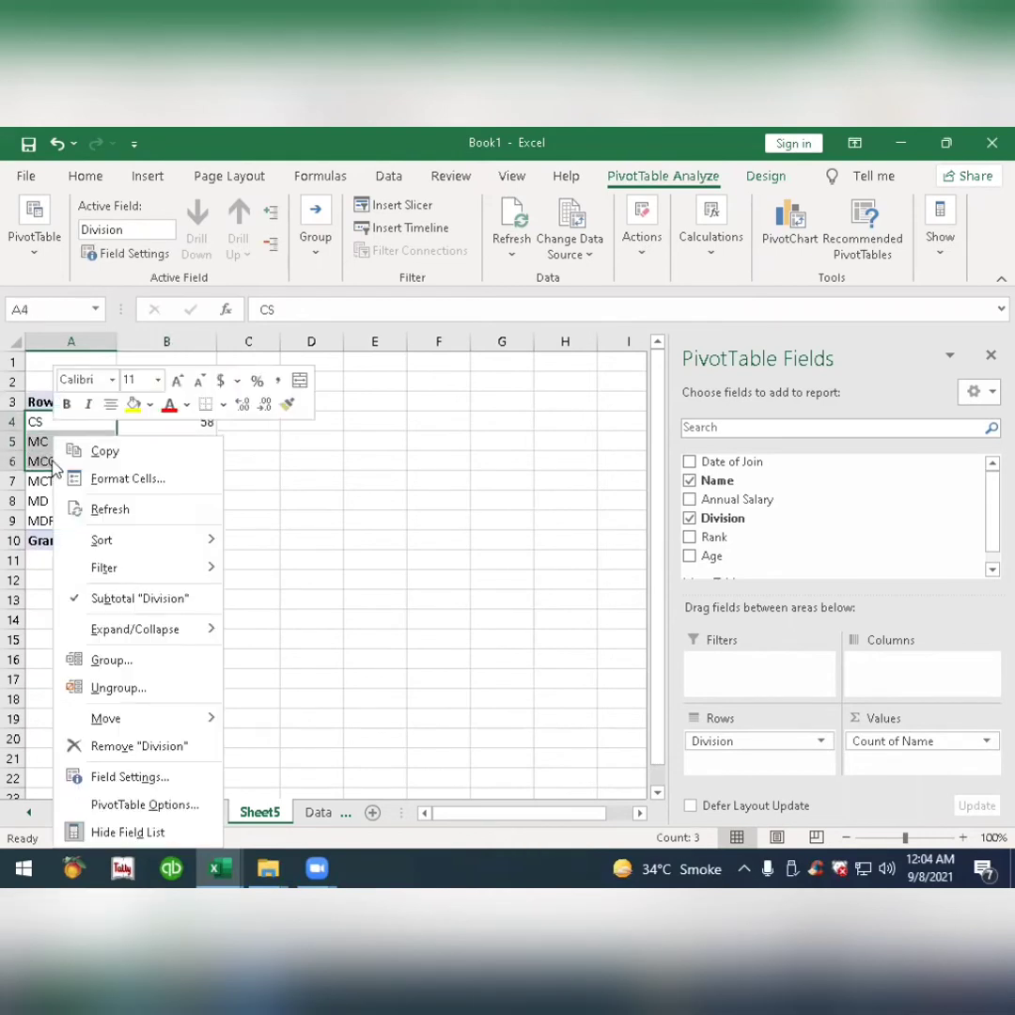
{"action": "left_click", "coordinate": [144, 664]}
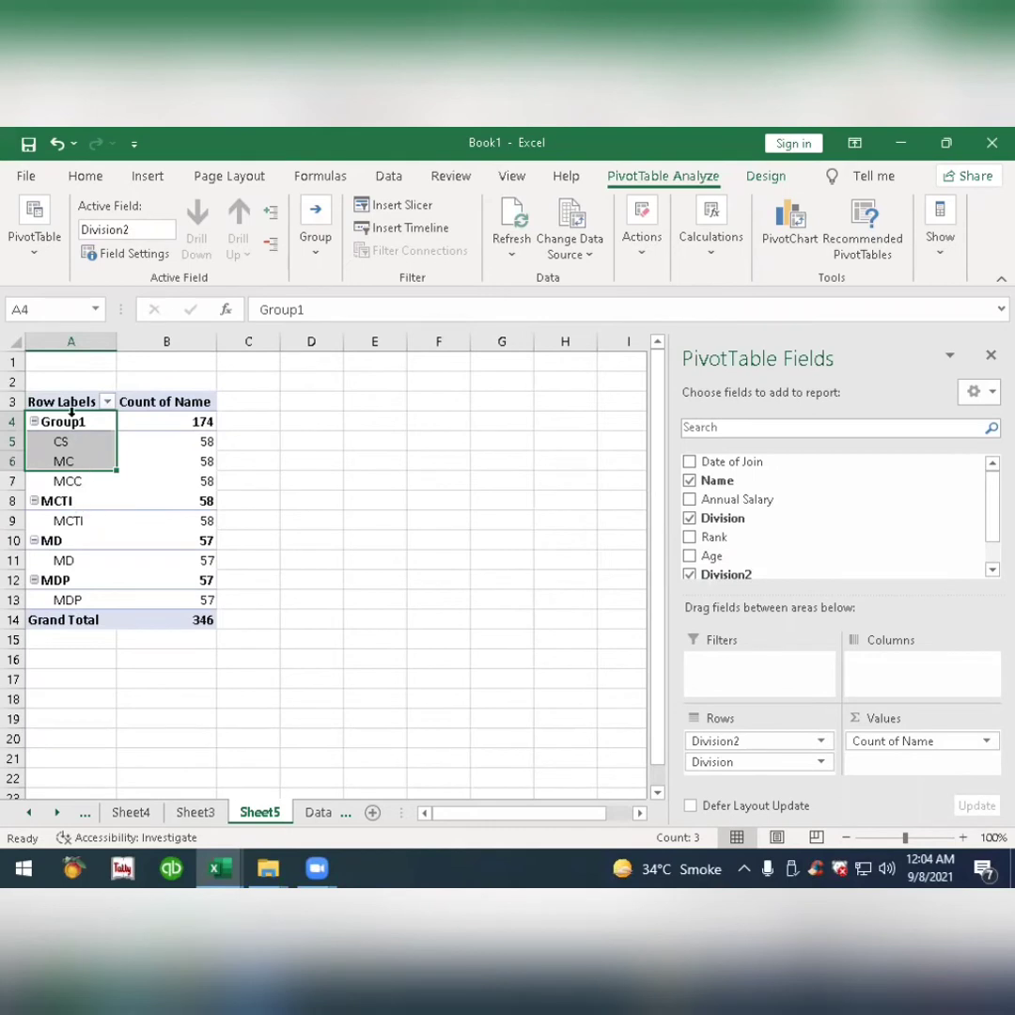
{"action": "left_click", "coordinate": [81, 521]}
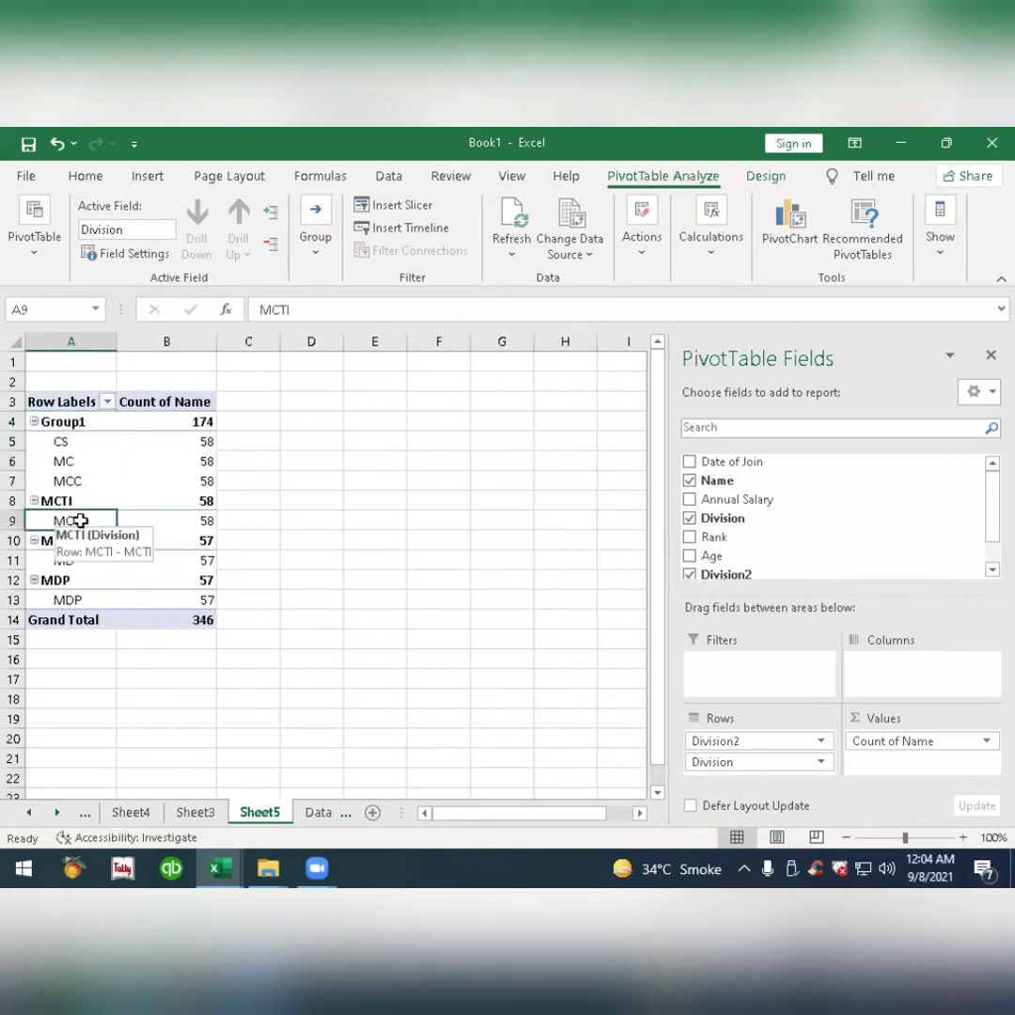
{"action": "left_click_drag", "start_coordinate": [81, 521], "coordinate": [83, 598]}
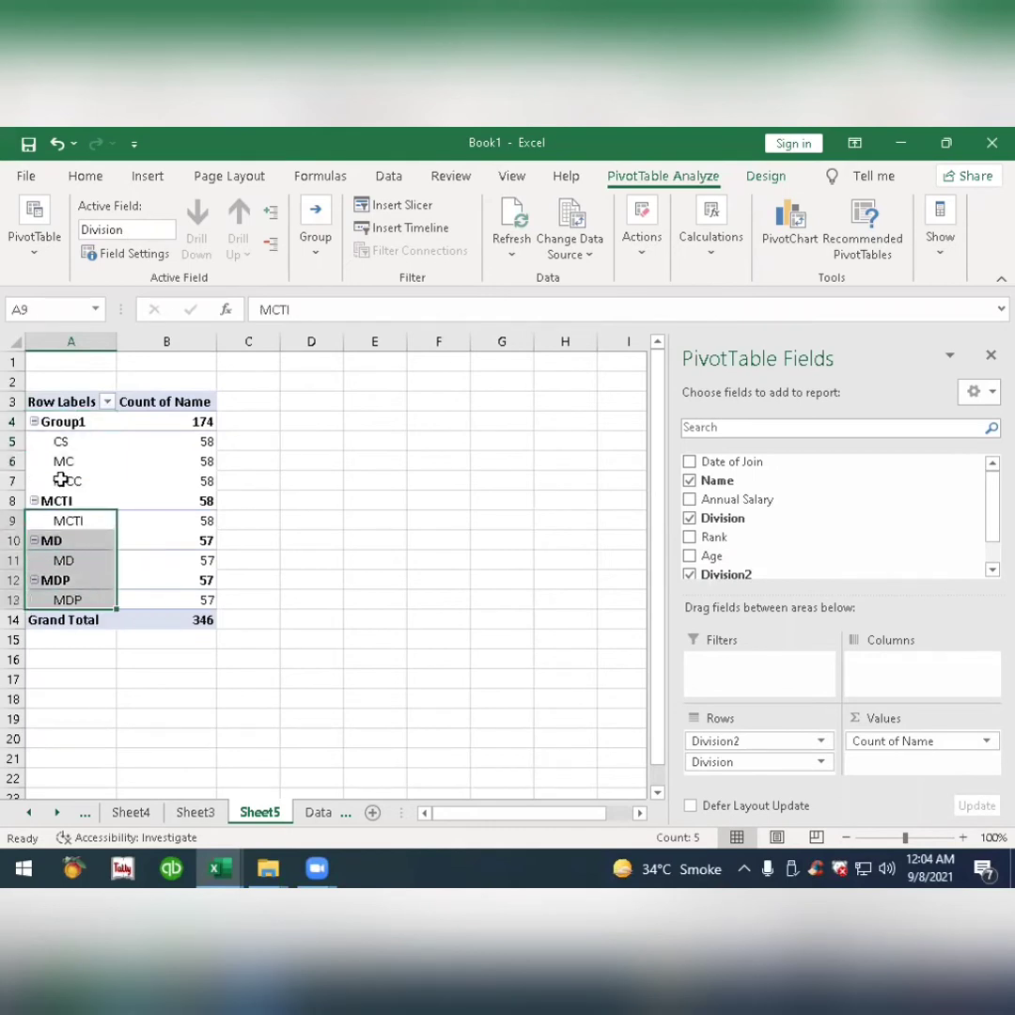
{"action": "right_click", "coordinate": [83, 529]}
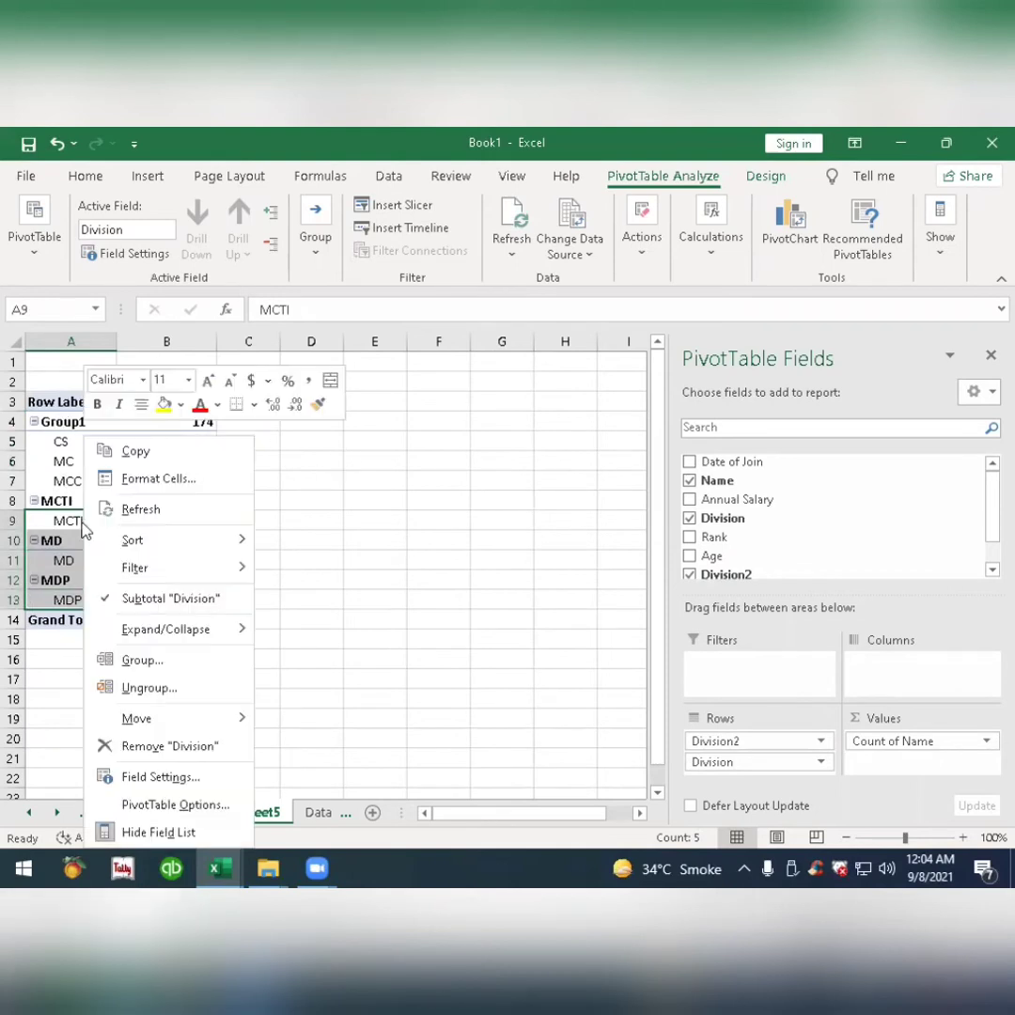
{"action": "left_click", "coordinate": [152, 659]}
Rename the group containing CS, MC and MCC as North.
{"action": "left_click", "coordinate": [75, 423]}
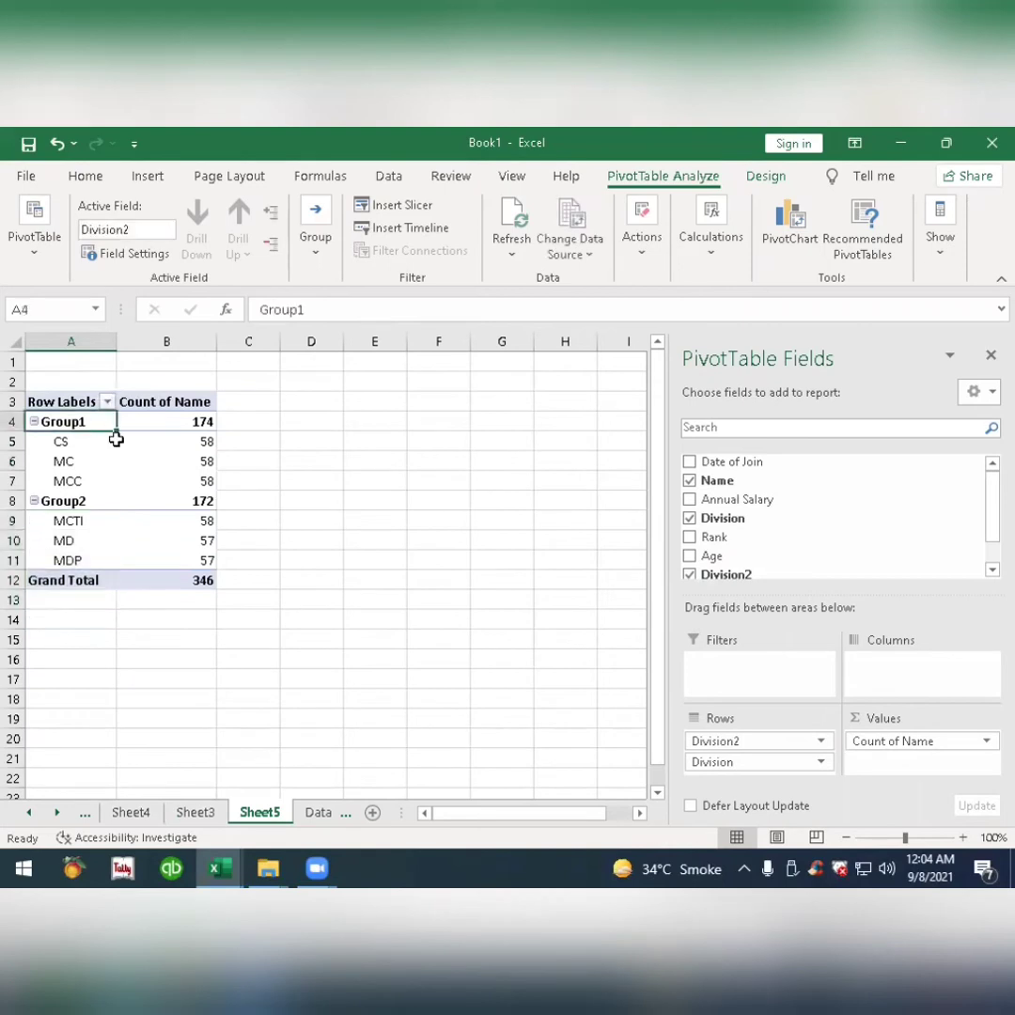
{"action": "type", "text": "Gro"}
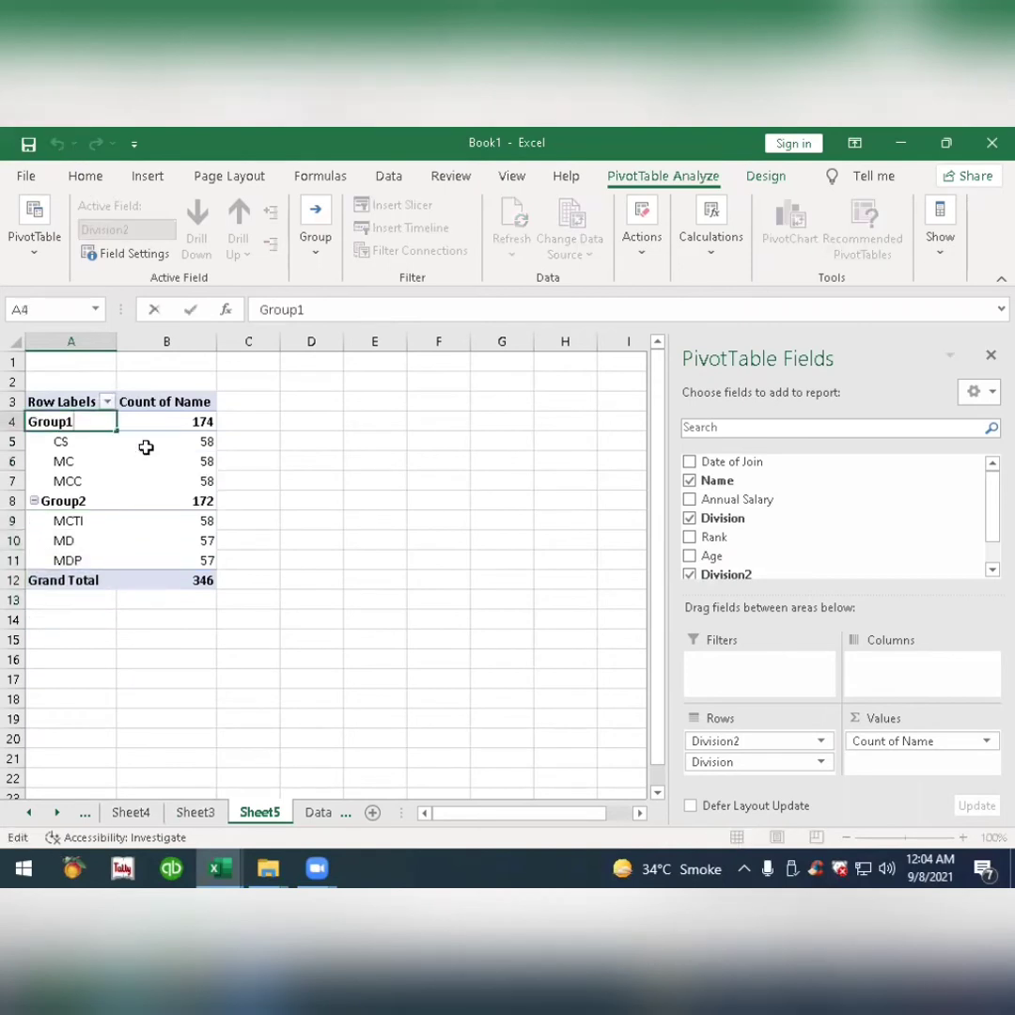
{"action": "key", "text": "BackSpace"}
{"action": "key", "text": "BackSpace"}
{"action": "key", "text": "BackSpace"}
{"action": "type", "text": "No"}
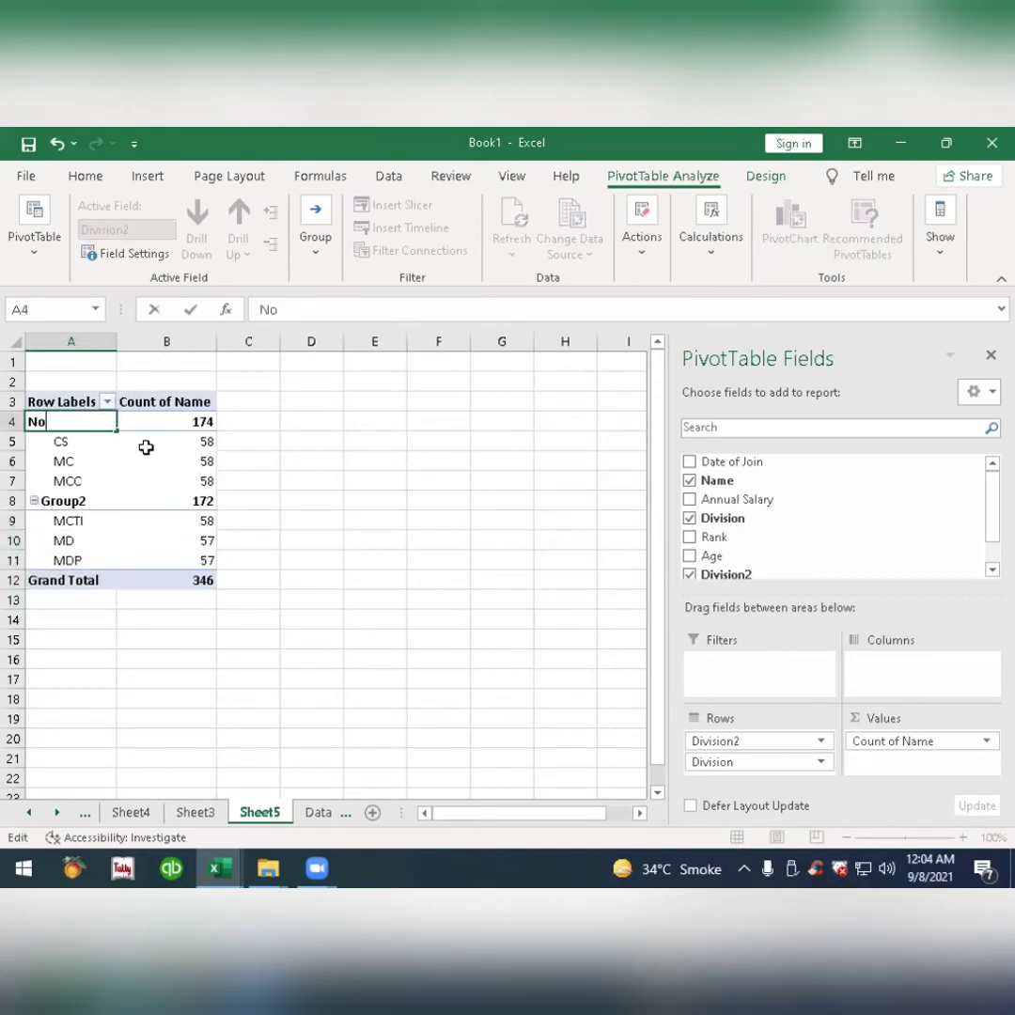
{"action": "type", "text": "rth"}
{"action": "key", "text": "Return"}
Rename the group containing MCTI, MD and MDP as West.
{"action": "left_click", "coordinate": [81, 507]}
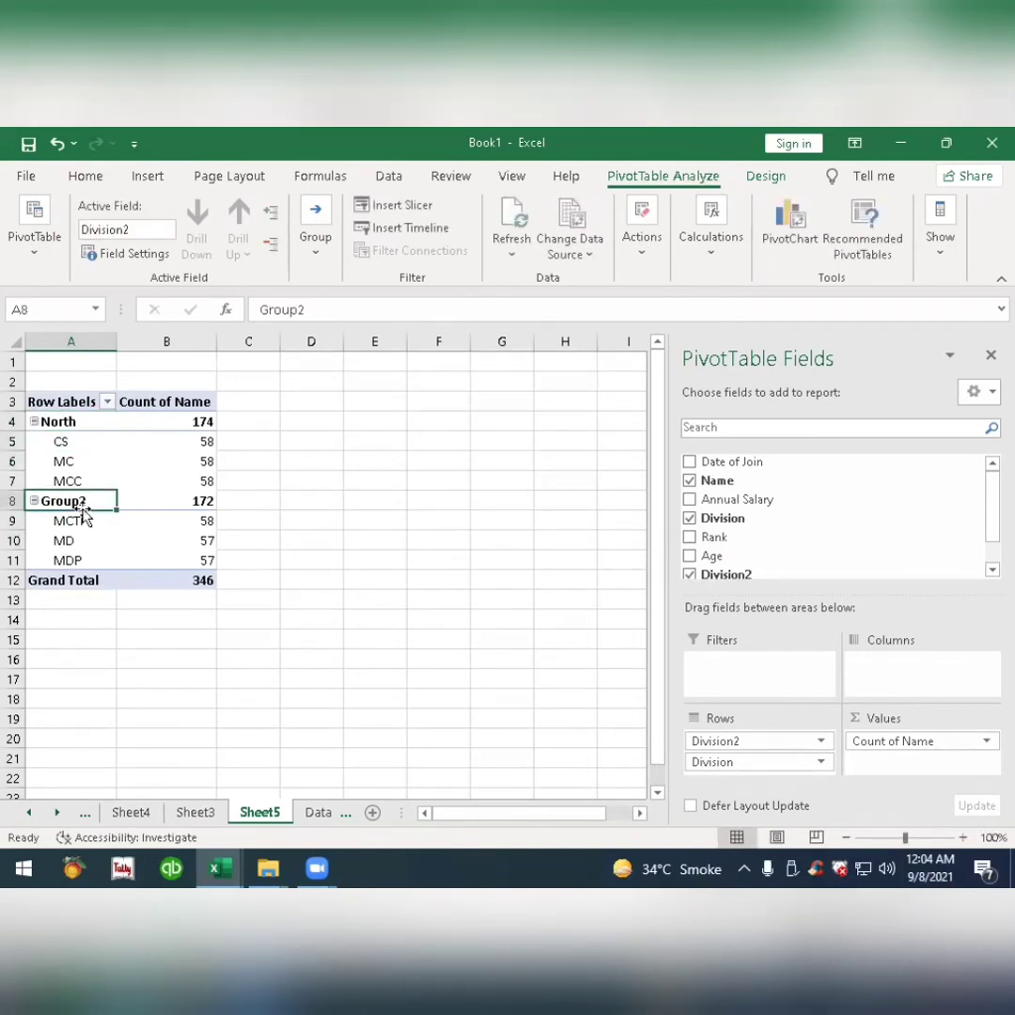
{"action": "double_click", "coordinate": [82, 507]}
{"action": "key", "text": "BackSpace"}
{"action": "key", "text": "BackSpace"}
{"action": "key", "text": "BackSpace"}
{"action": "key", "text": "BackSpace"}
{"action": "key", "text": "BackSpace"}
{"action": "key", "text": "BackSpace"}
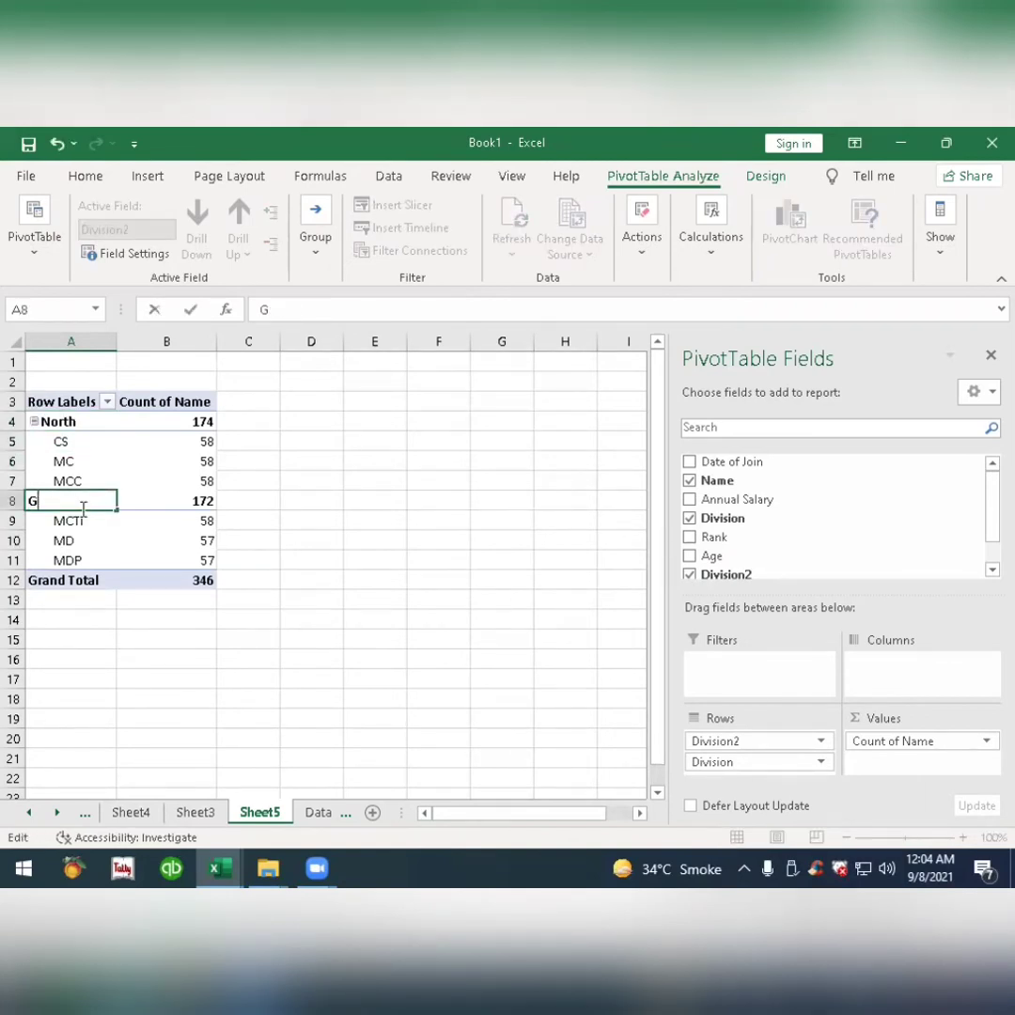
{"action": "type", "text": "West"}
{"action": "key", "text": "Return"}
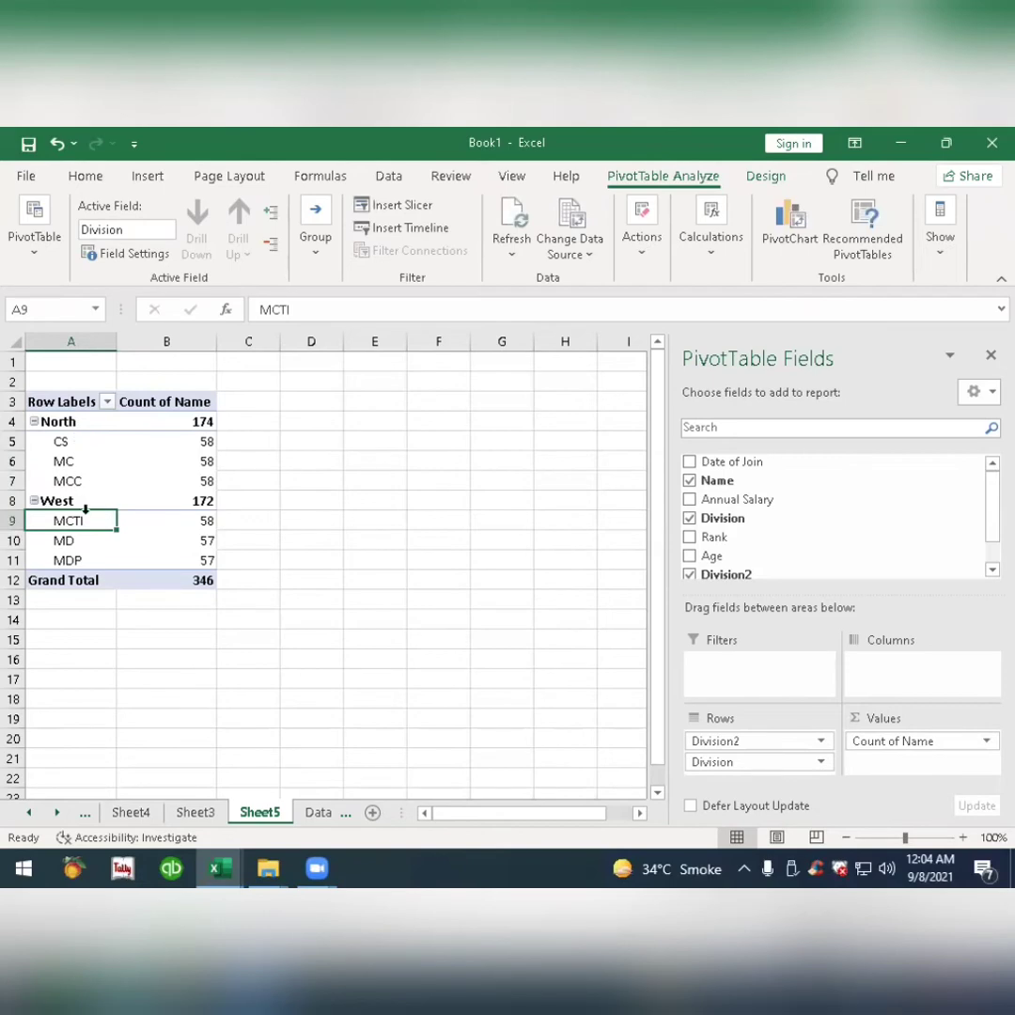
Create a fourth PivotTable on a new worksheet from the range Data!$A$1:$F$347.
{"action": "left_click", "coordinate": [202, 815]}
{"action": "left_click", "coordinate": [148, 813]}
{"action": "left_click", "coordinate": [208, 814]}
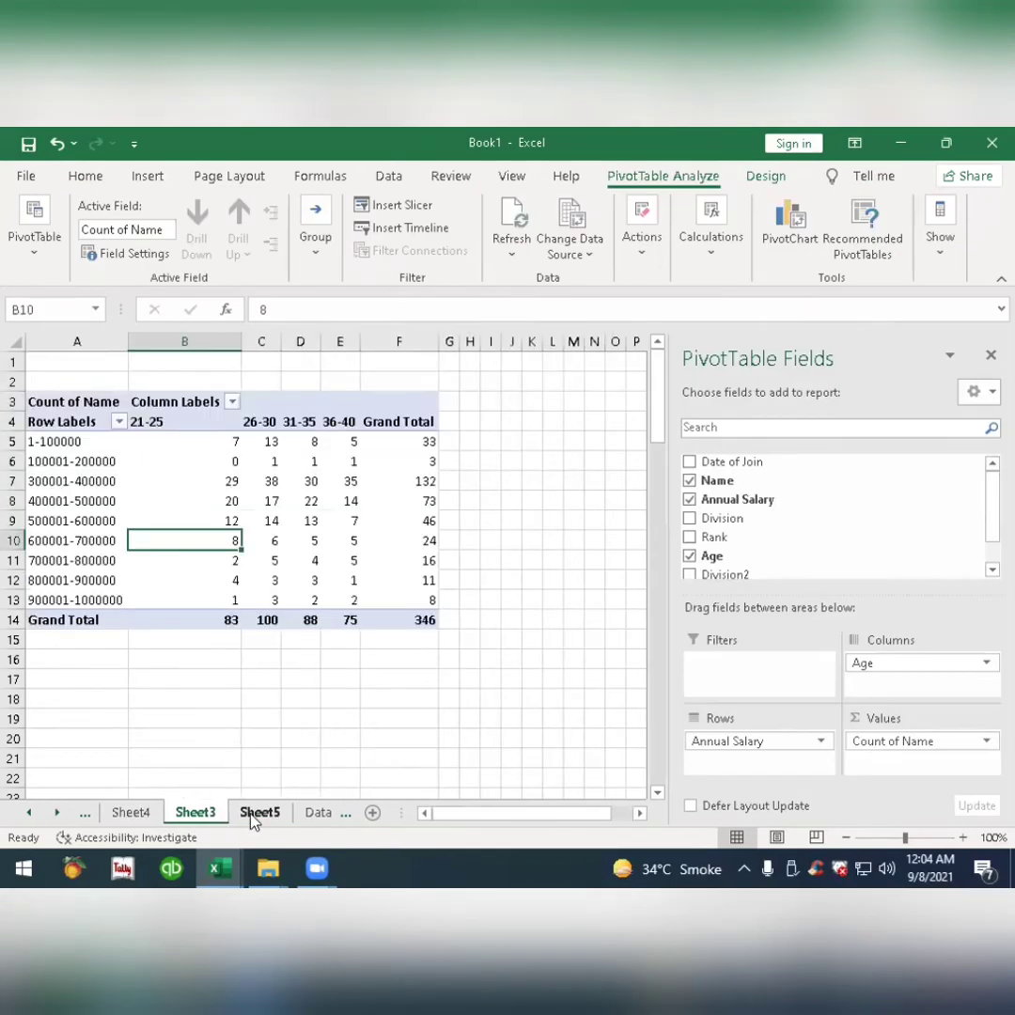
{"action": "left_click", "coordinate": [259, 814]}
{"action": "left_click", "coordinate": [318, 815]}
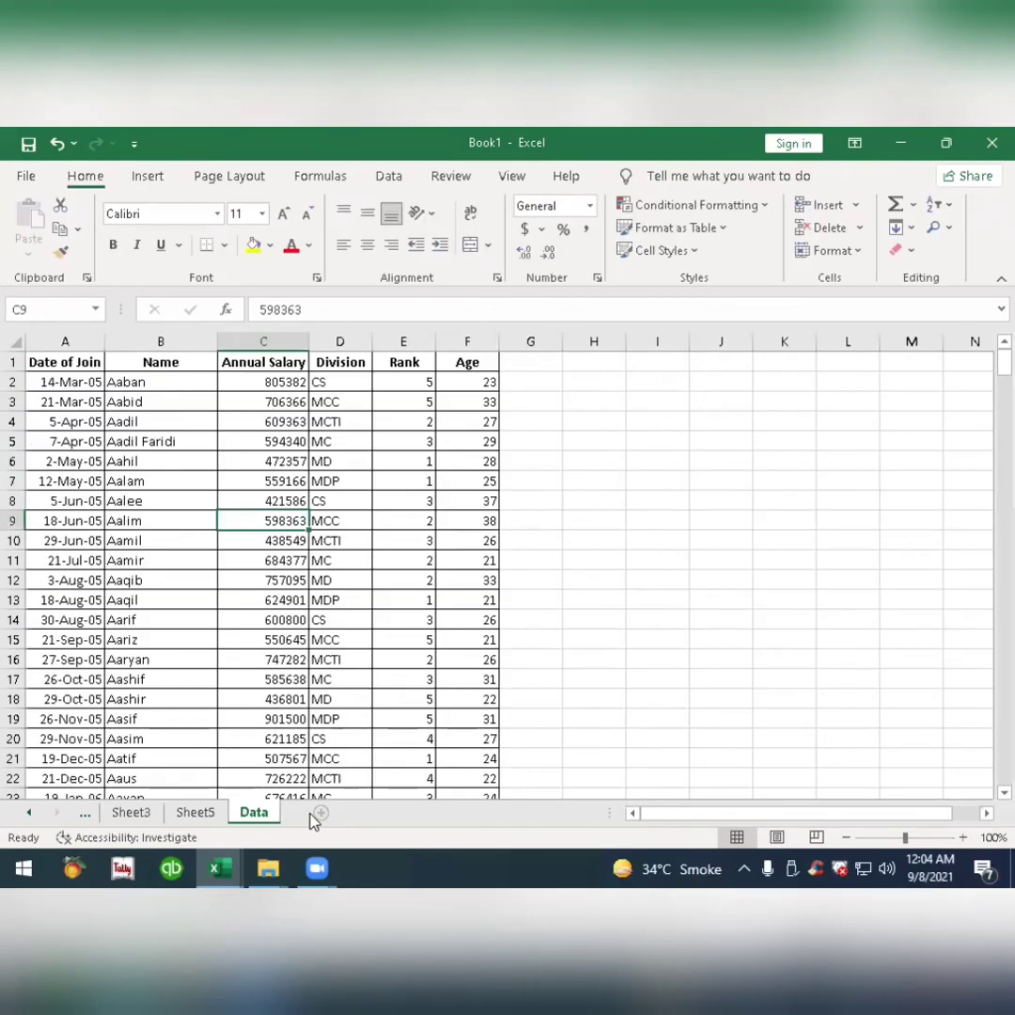
{"action": "left_click", "coordinate": [194, 497]}
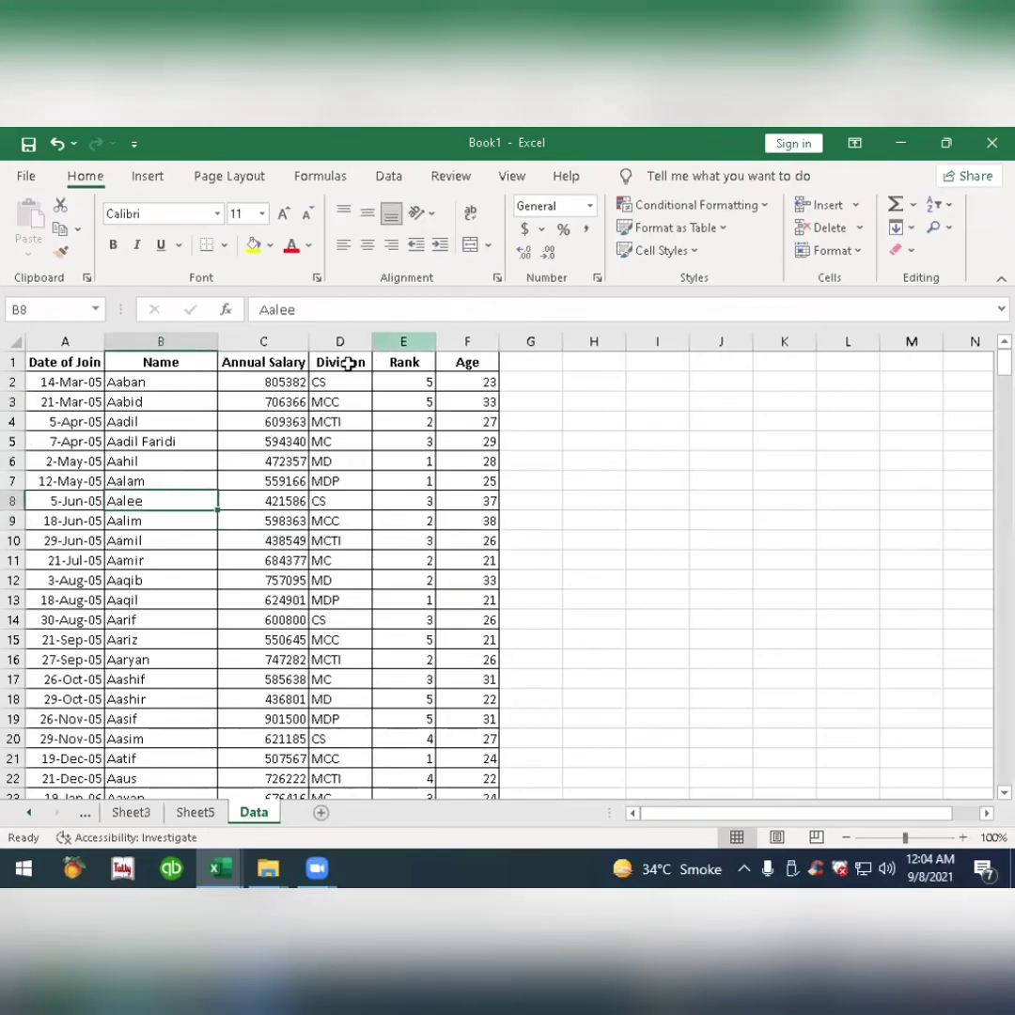
{"action": "left_click", "coordinate": [147, 176]}
{"action": "left_click", "coordinate": [26, 235]}
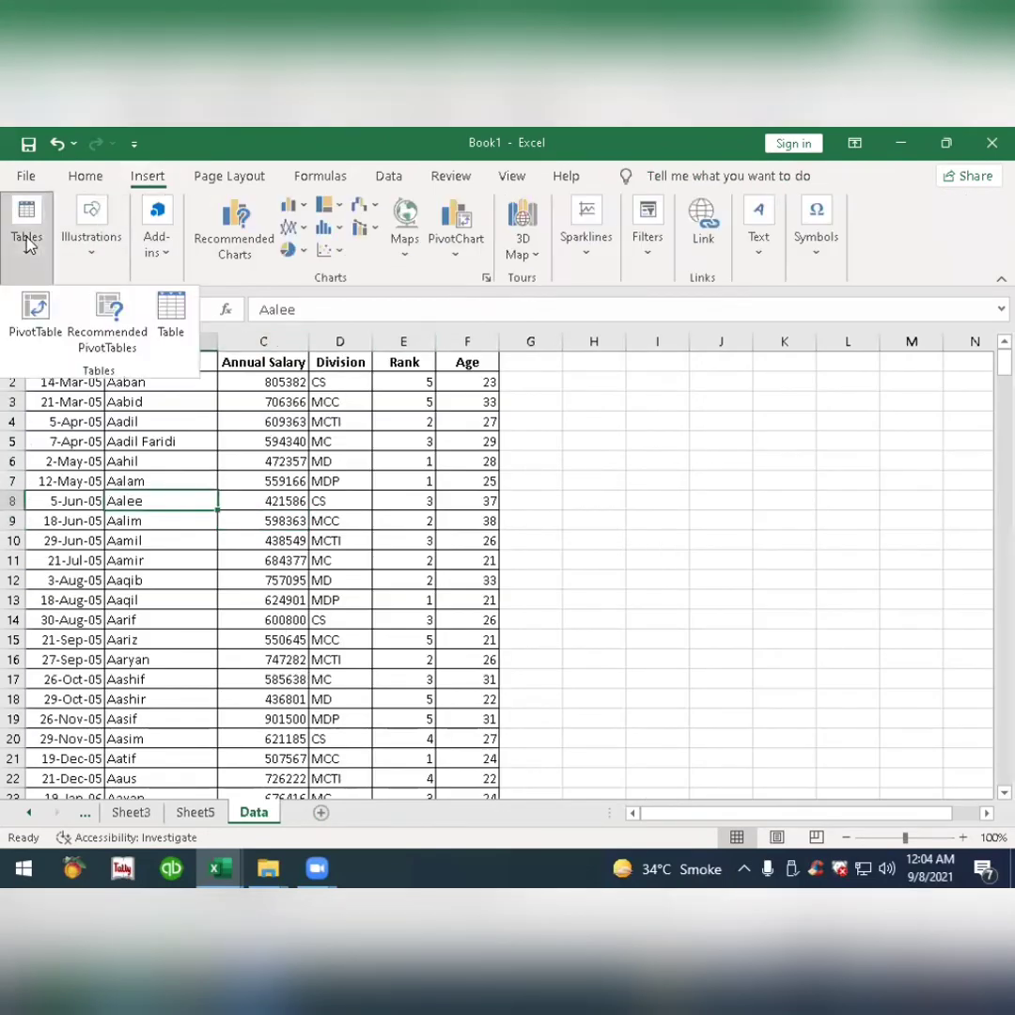
{"action": "left_click", "coordinate": [34, 306]}
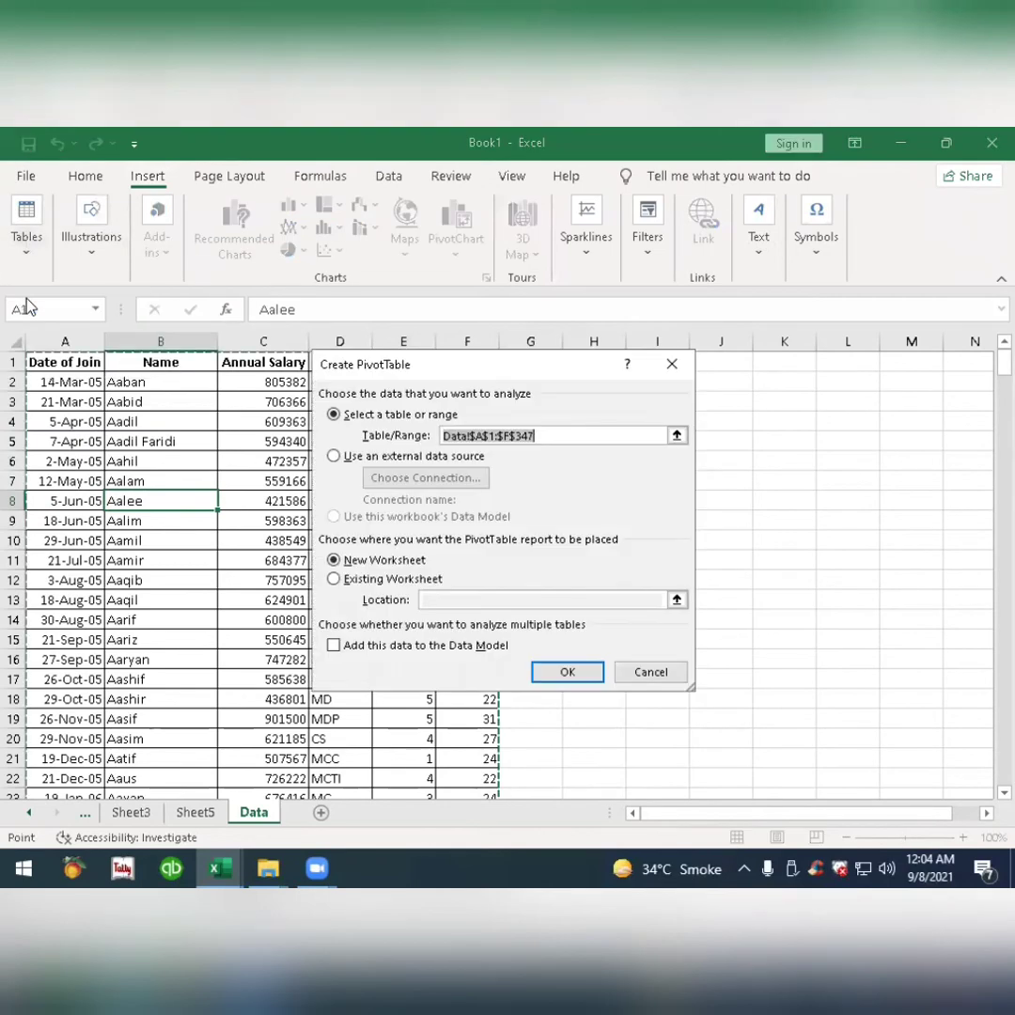
{"action": "left_click", "coordinate": [566, 671]}
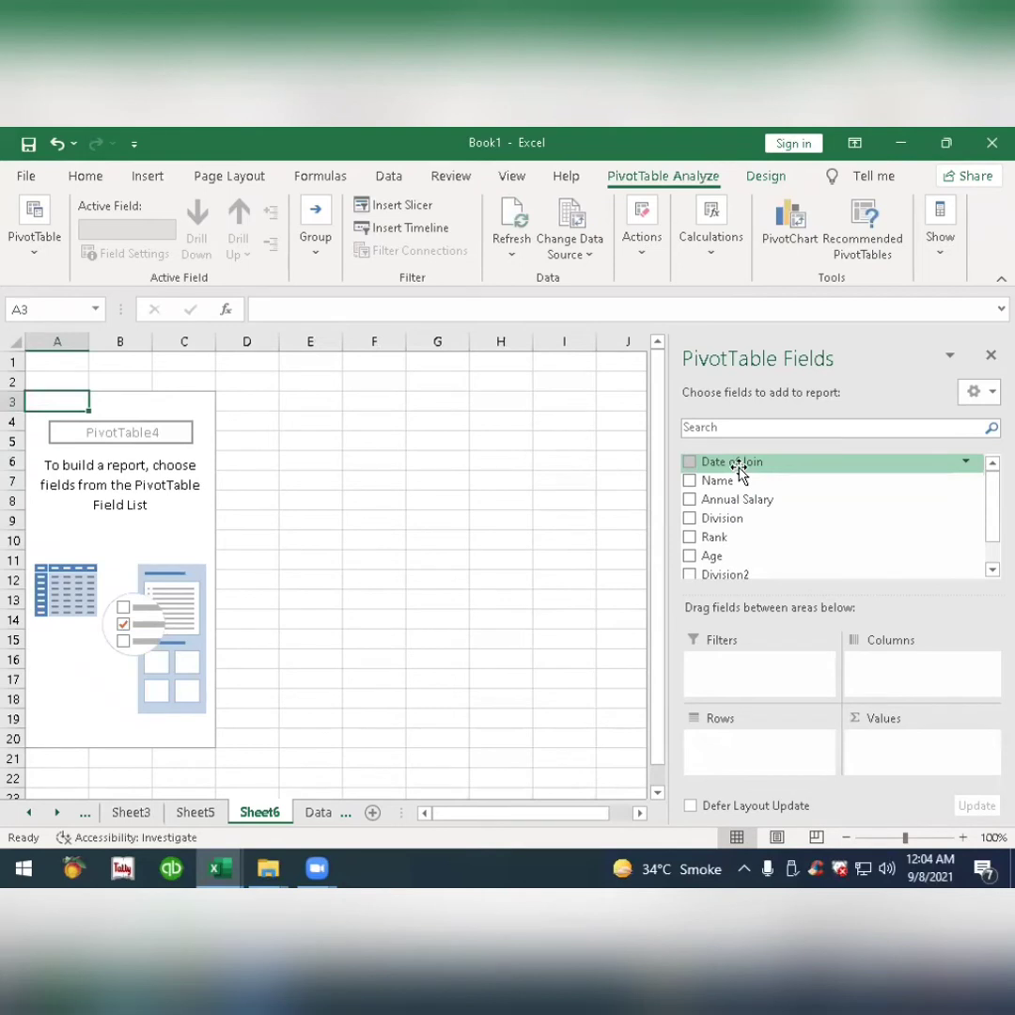
Place Date of Join in the fourth pivot table's rows and add Name to the values as a count.
{"action": "left_click_drag", "start_coordinate": [739, 473], "coordinate": [748, 748]}
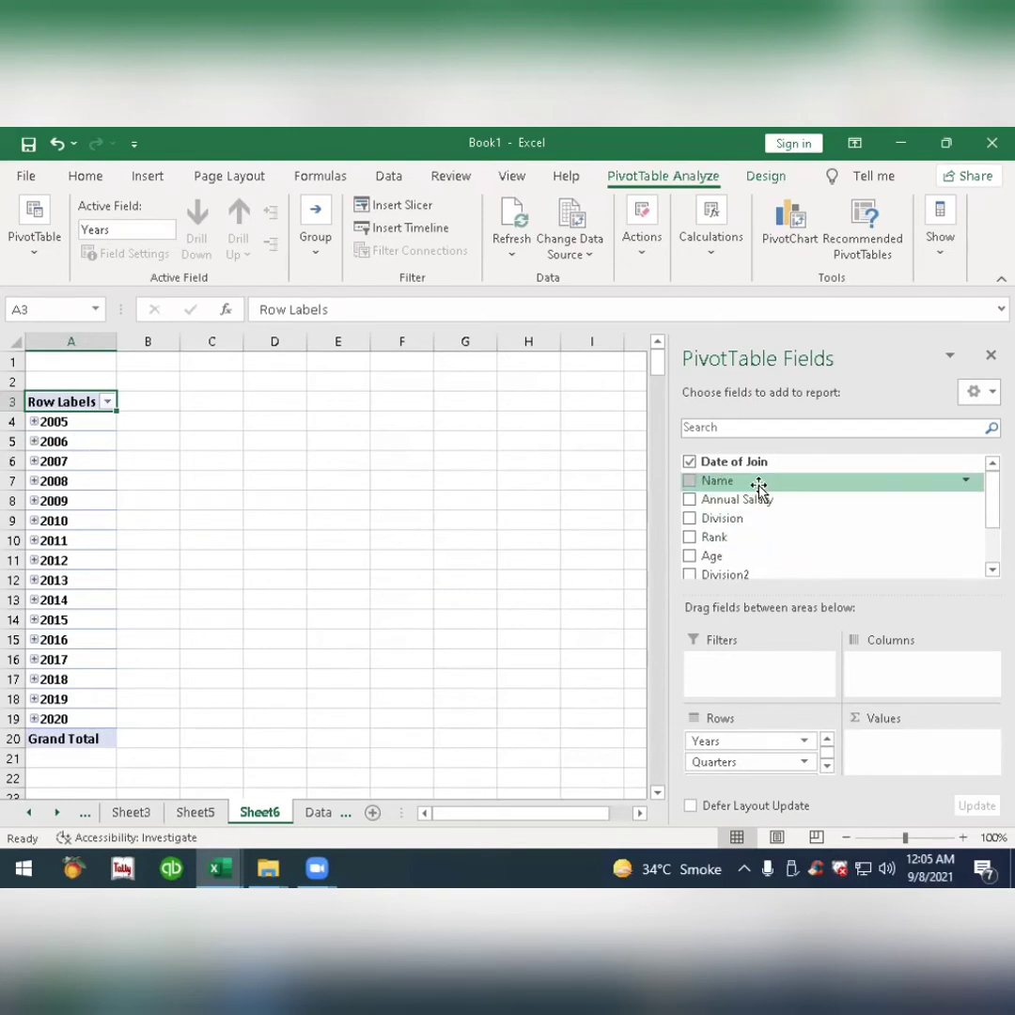
{"action": "left_click_drag", "start_coordinate": [759, 486], "coordinate": [916, 752]}
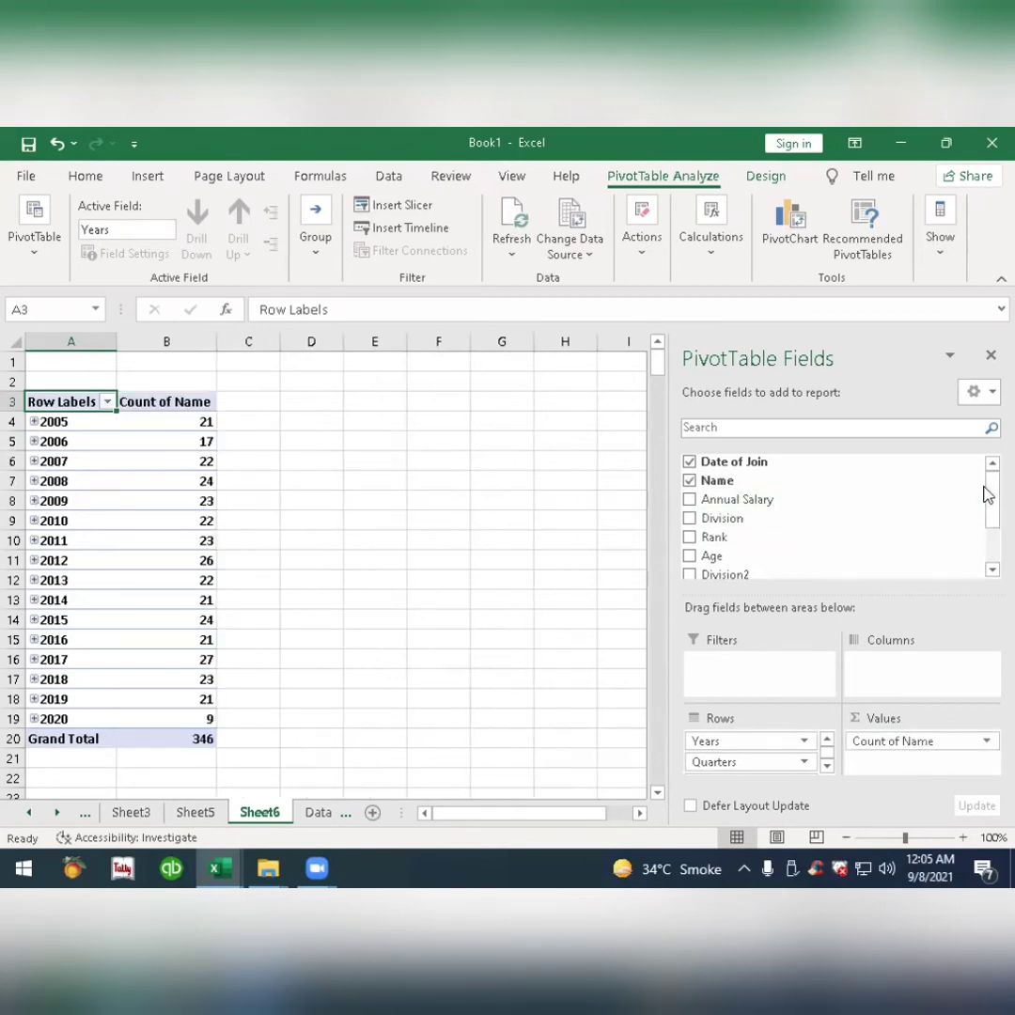
{"action": "left_click_drag", "start_coordinate": [987, 505], "coordinate": [988, 546]}
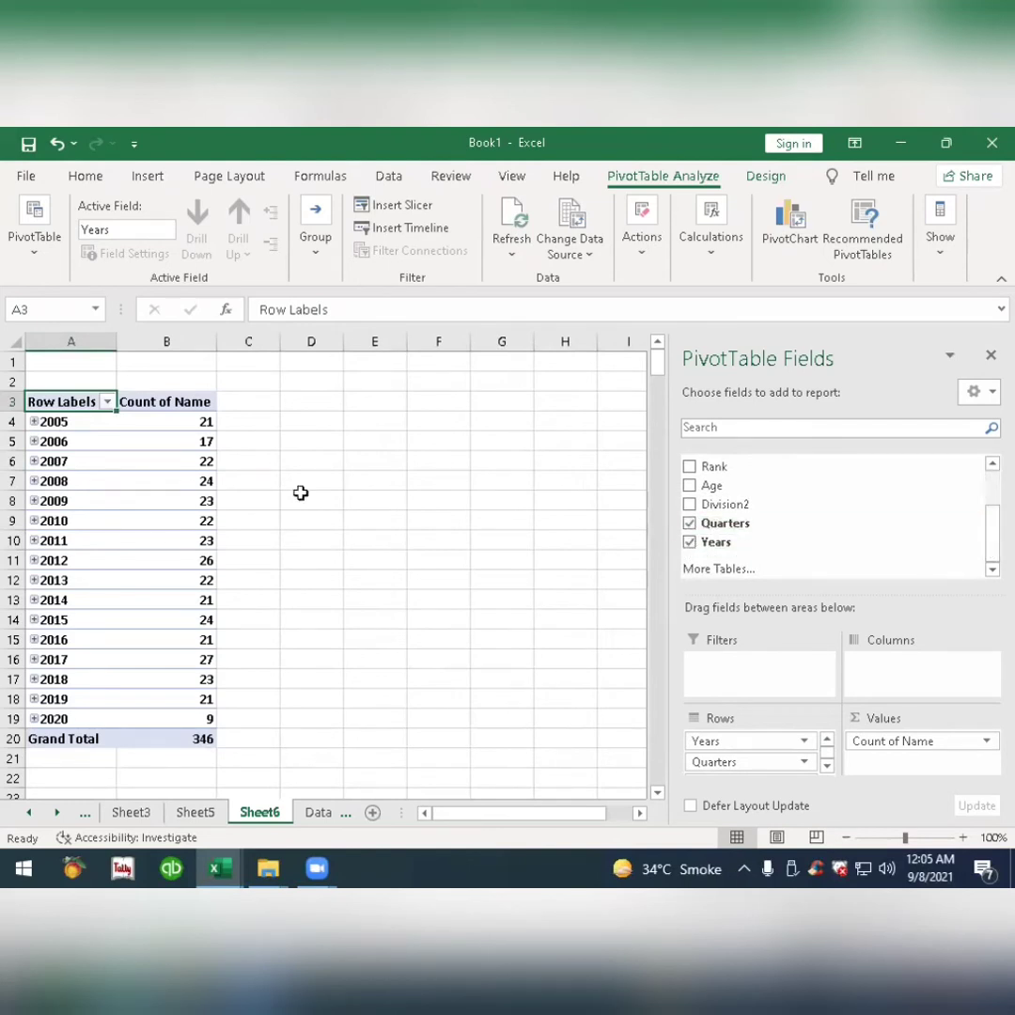
Expand the year 2005 and each of its four quarters down to the monthly counts.
{"action": "left_click", "coordinate": [34, 422]}
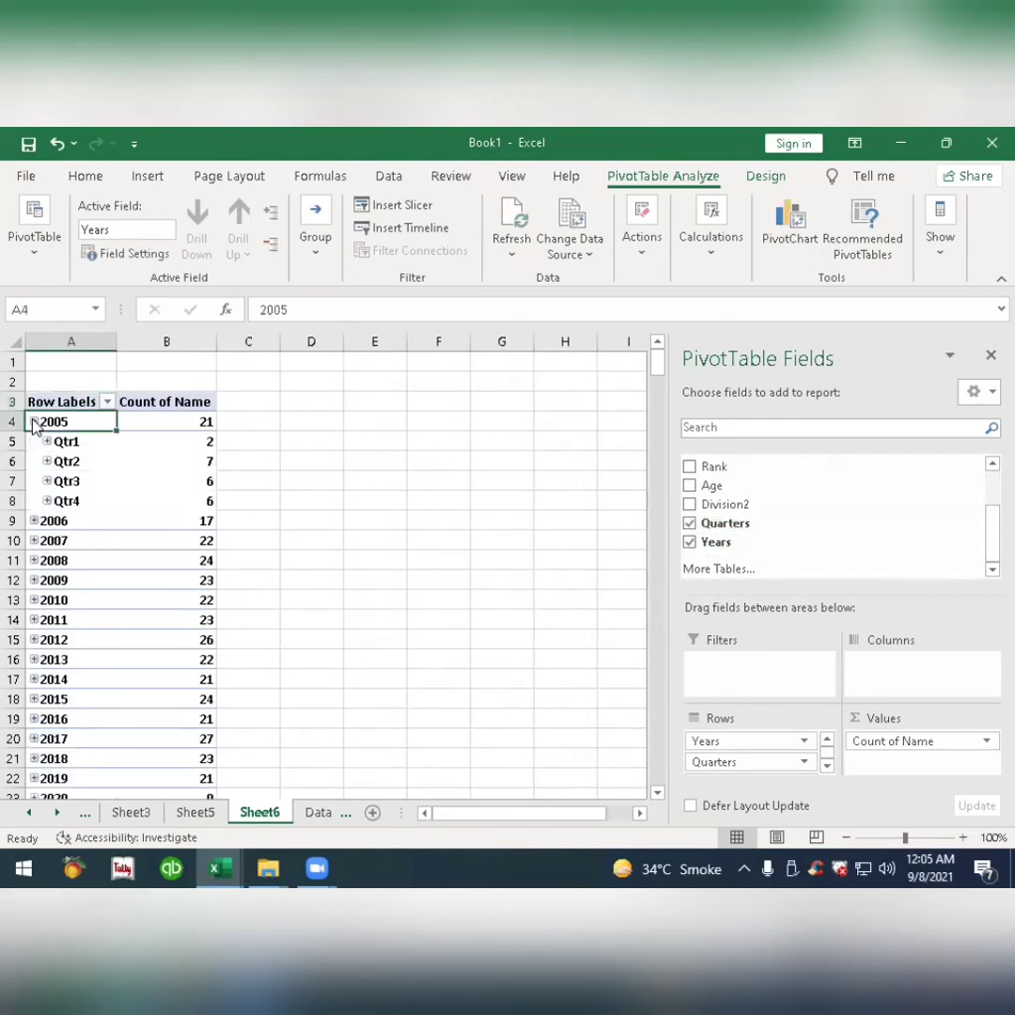
{"action": "left_click", "coordinate": [46, 442]}
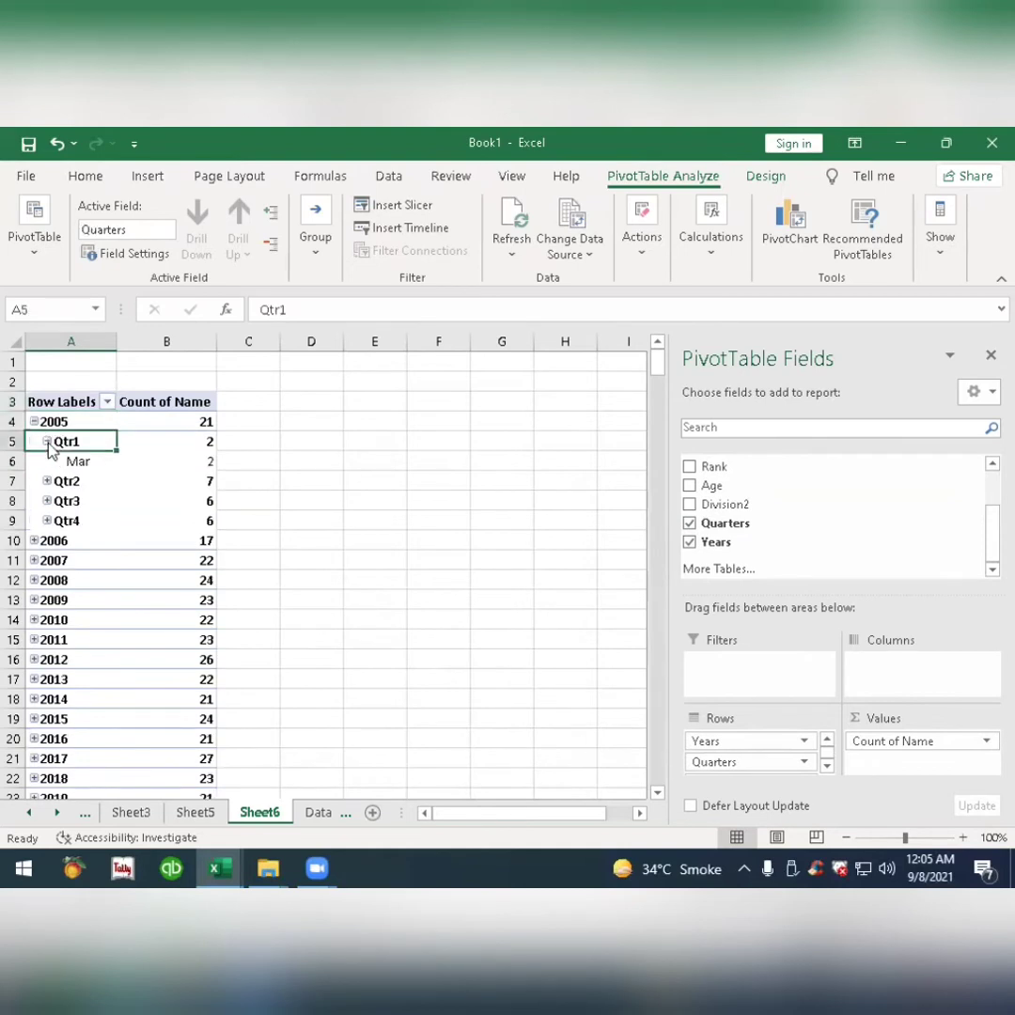
{"action": "left_click", "coordinate": [46, 482]}
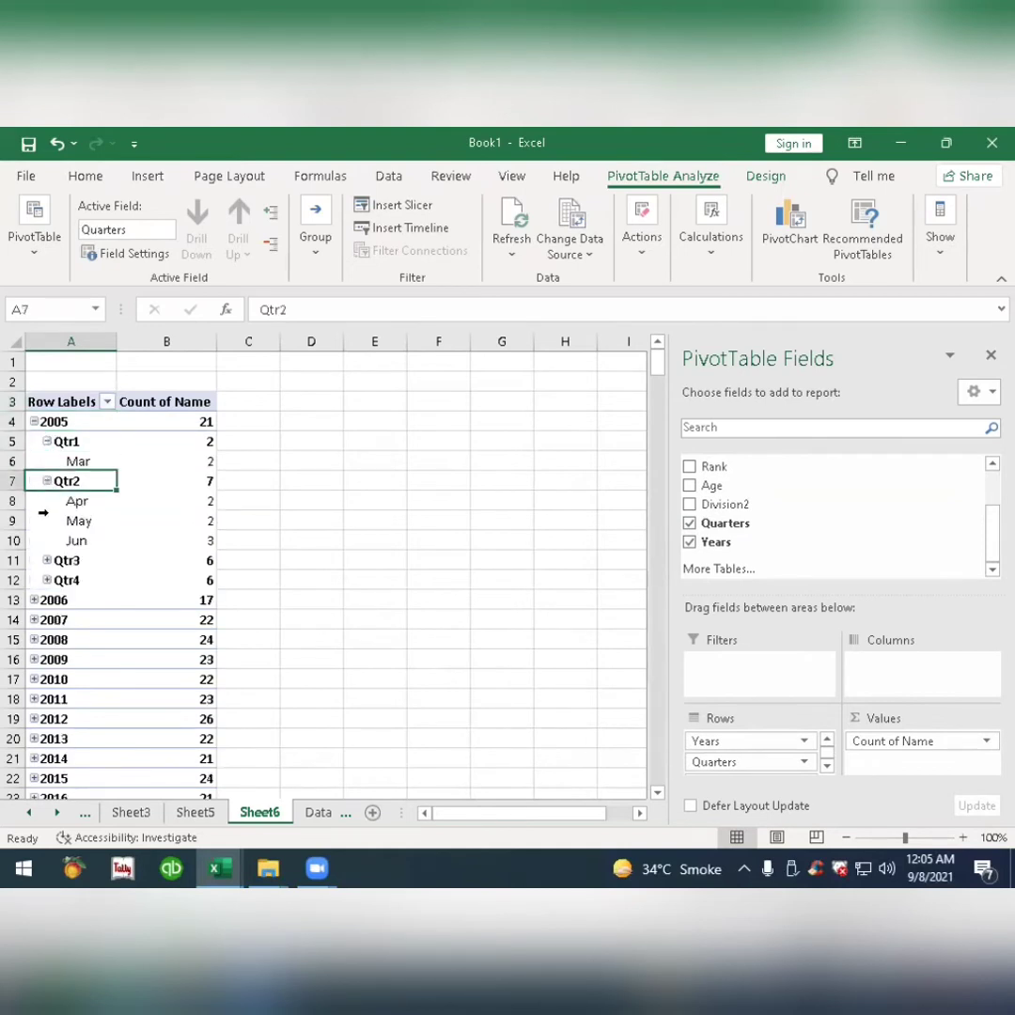
{"action": "left_click", "coordinate": [46, 560]}
{"action": "left_click", "coordinate": [47, 640]}
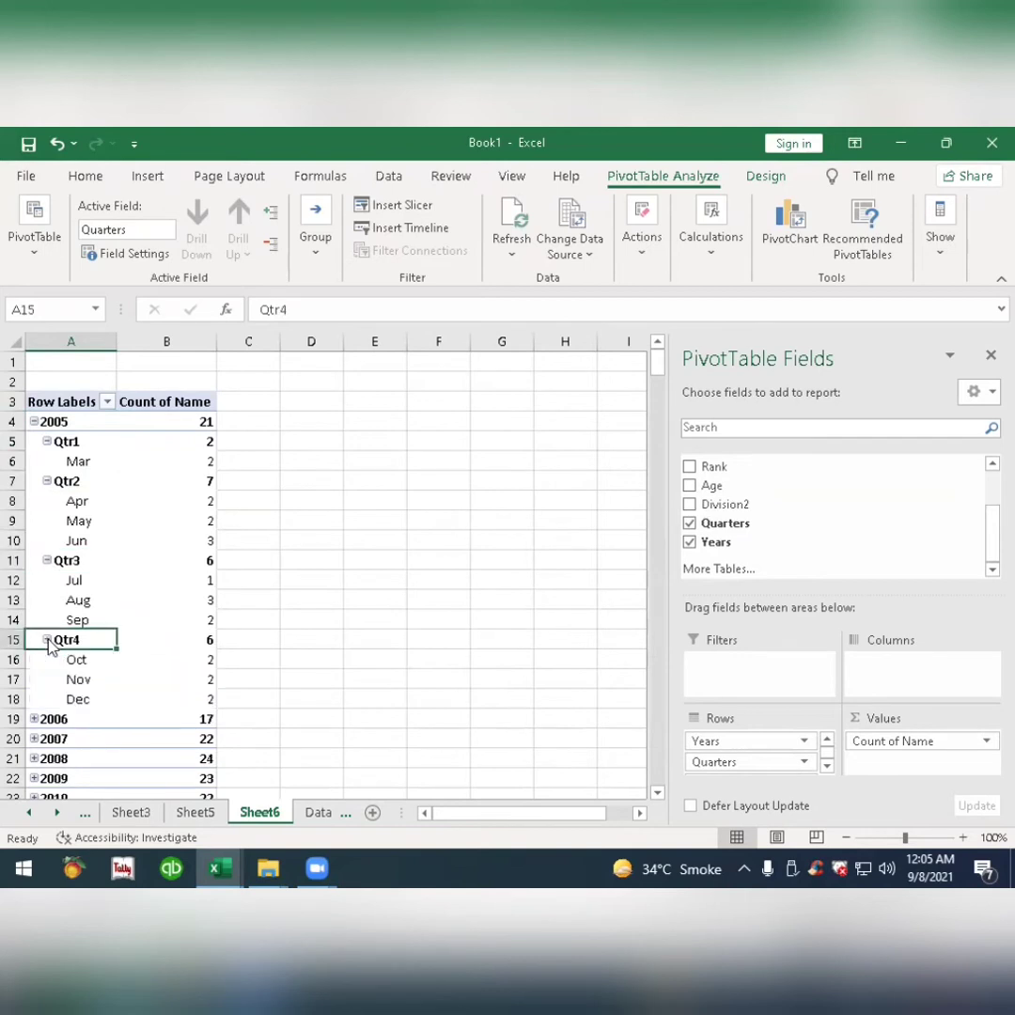
Remove Quarters from the pivot rows and expand the entire Years field down to months.
{"action": "left_click", "coordinate": [689, 524]}
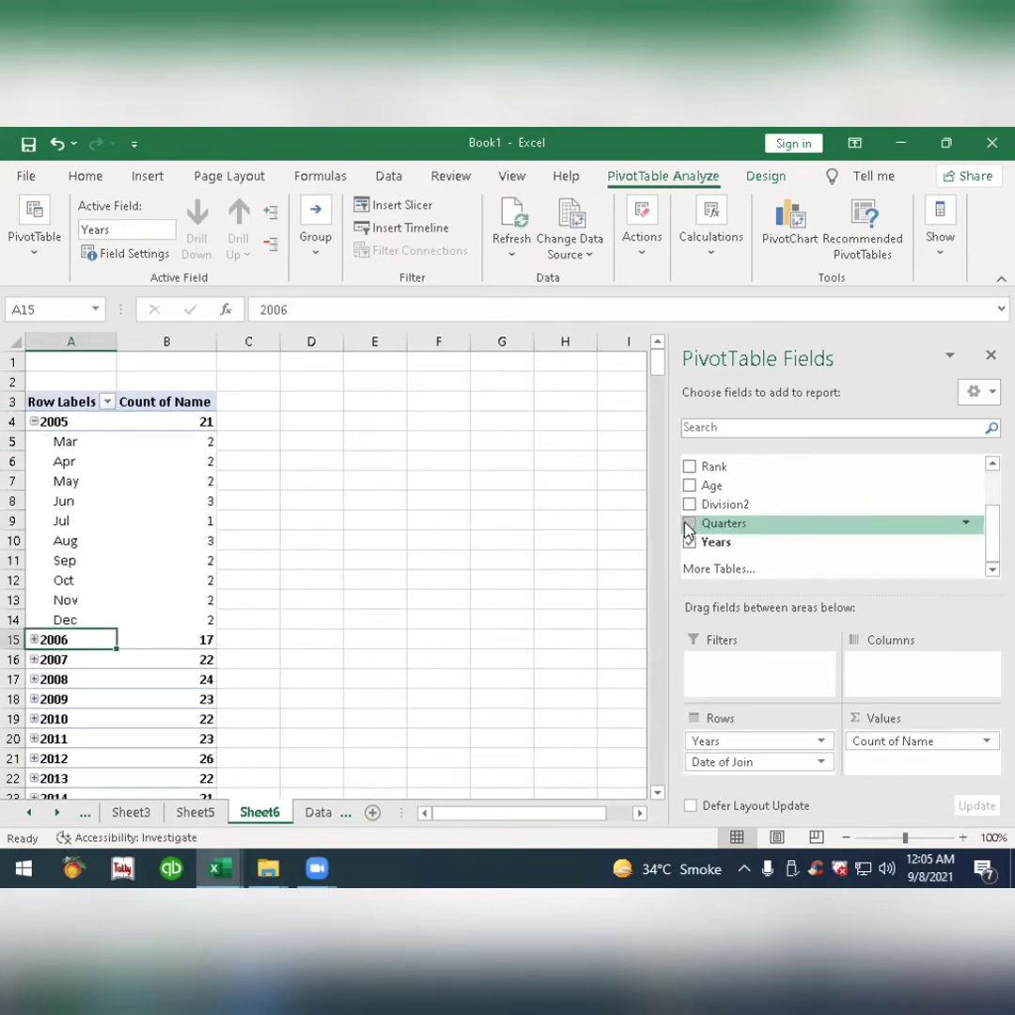
{"action": "left_click", "coordinate": [35, 422]}
{"action": "right_click", "coordinate": [82, 428]}
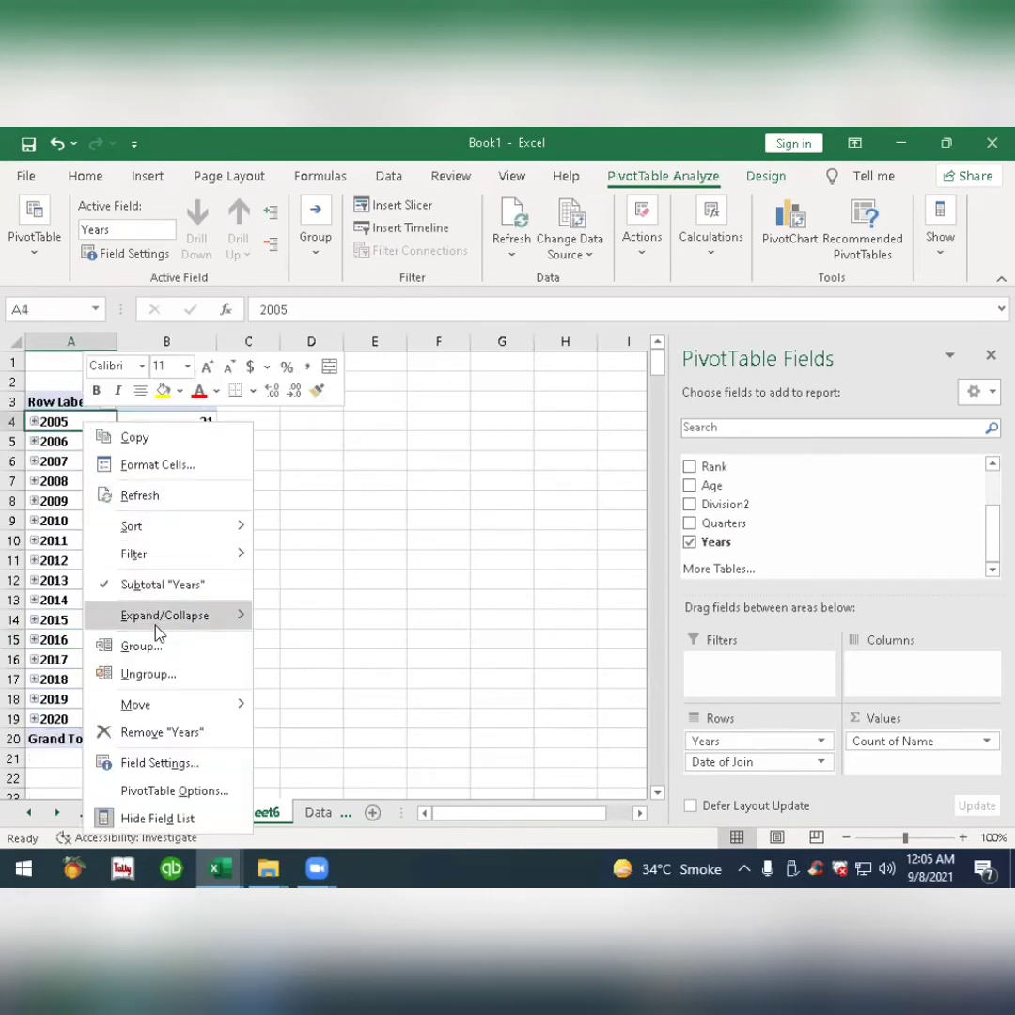
{"action": "mouse_move", "coordinate": [156, 613]}
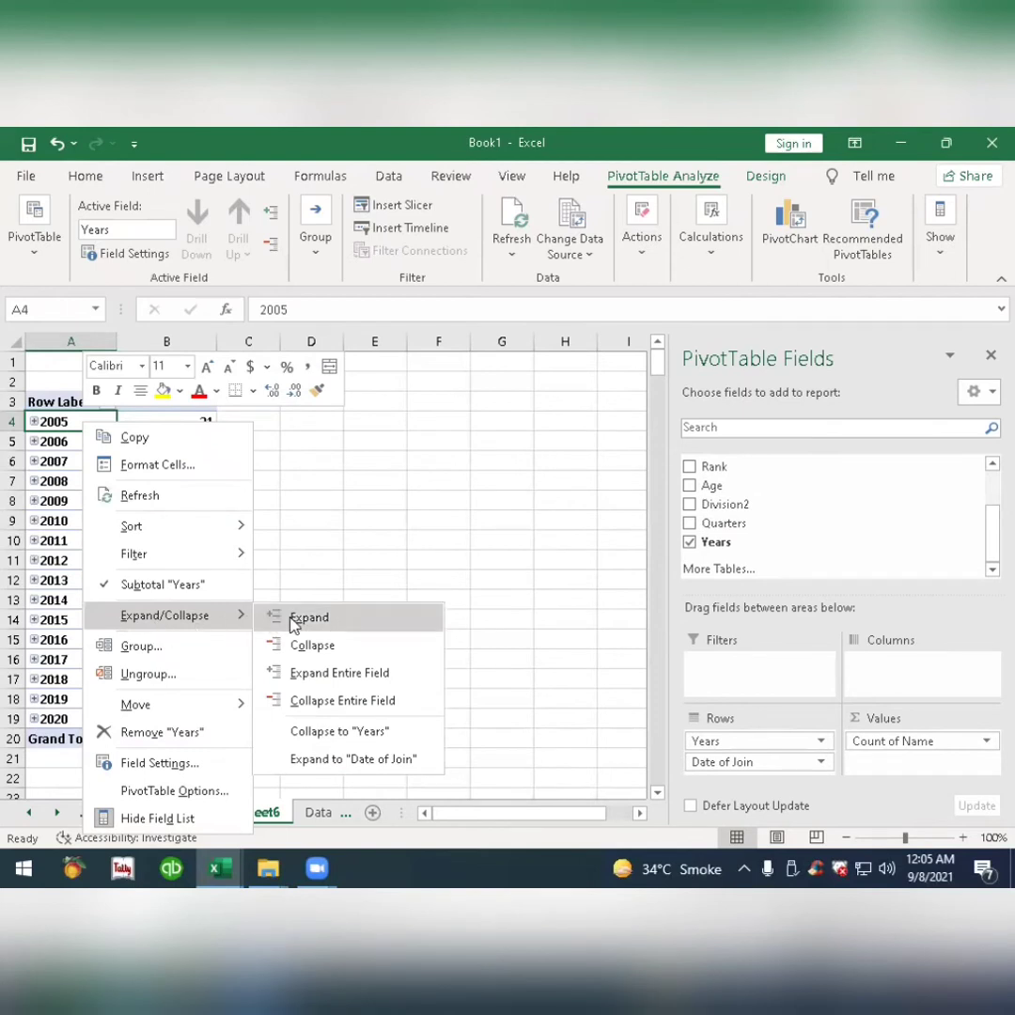
{"action": "left_click", "coordinate": [395, 682]}
Review the monthly counts of joining employees across the years.
{"action": "scroll", "coordinate": [63, 460], "scroll_direction": "down", "scroll_amount": 1}
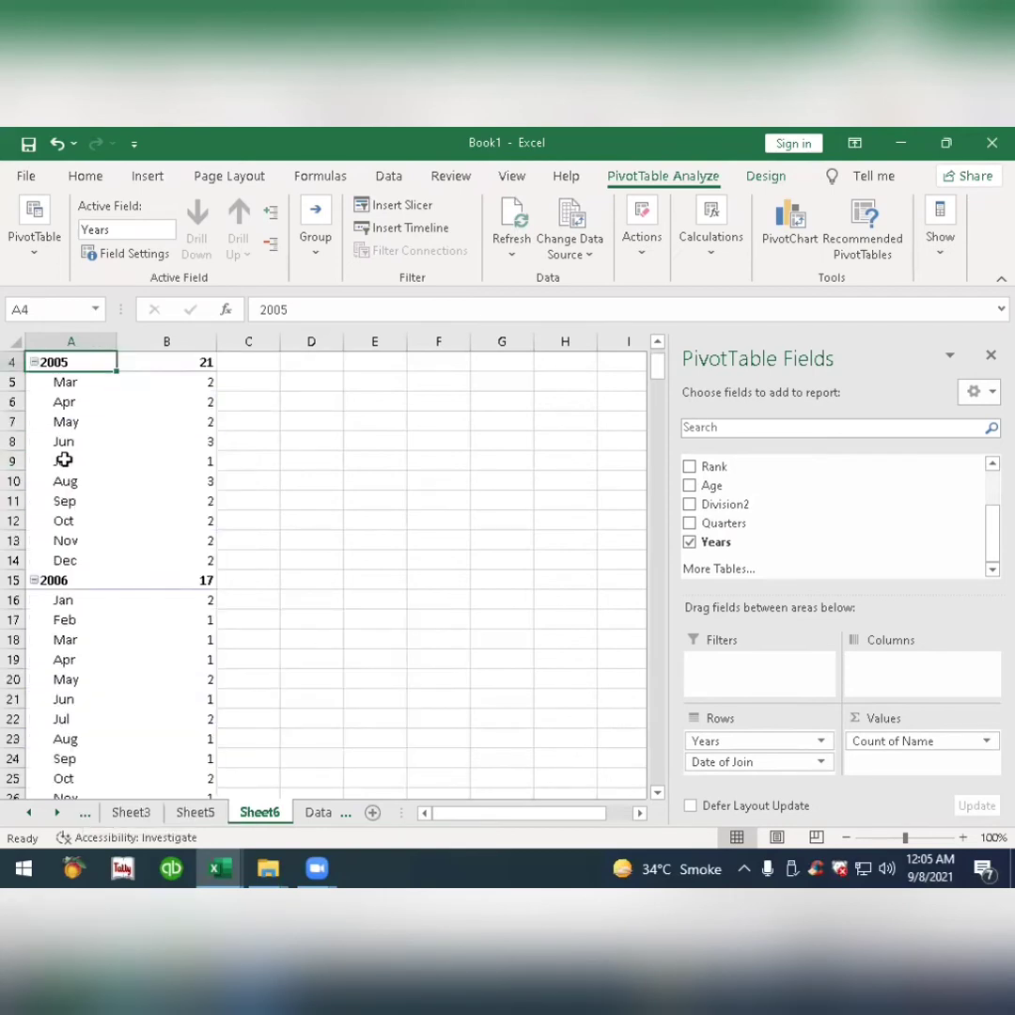
{"action": "scroll", "coordinate": [63, 460], "scroll_direction": "down", "scroll_amount": 14}
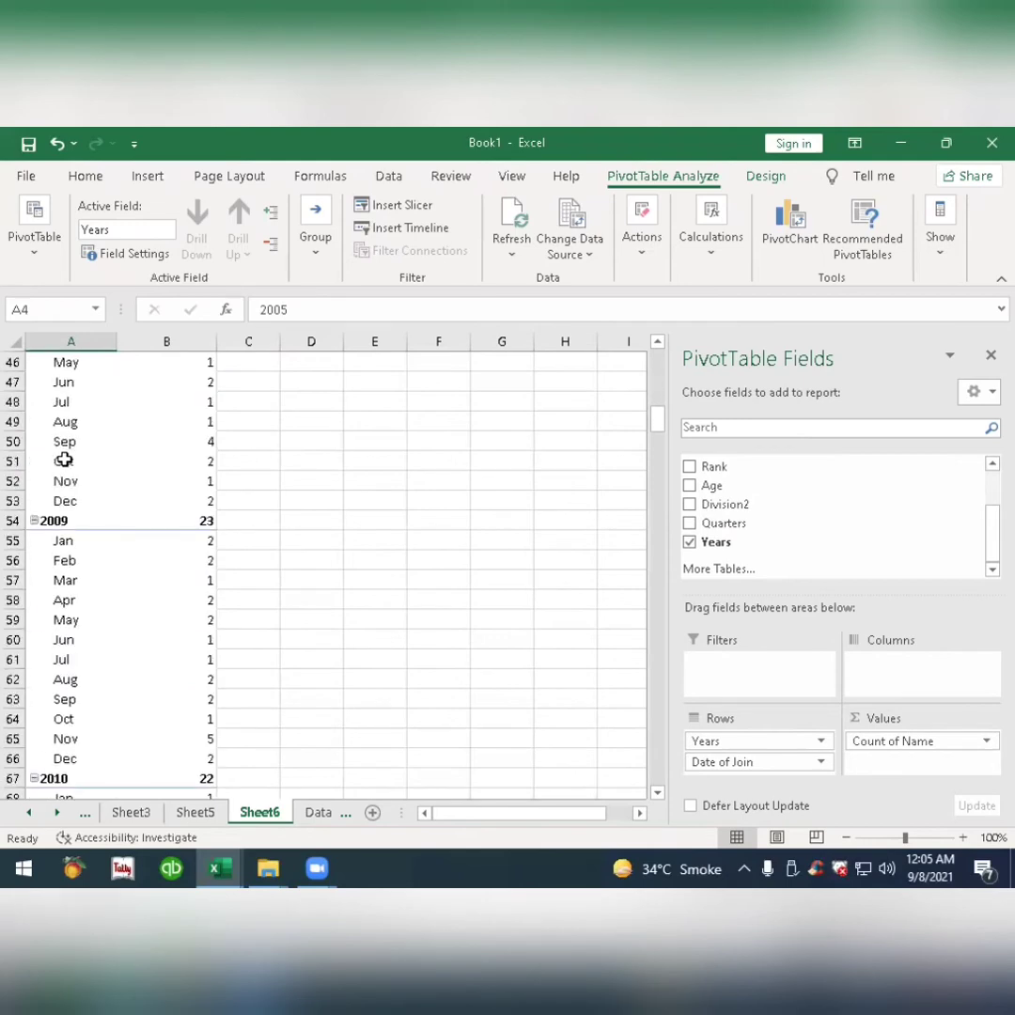
{"action": "scroll", "coordinate": [63, 459], "scroll_direction": "up", "scroll_amount": 15}
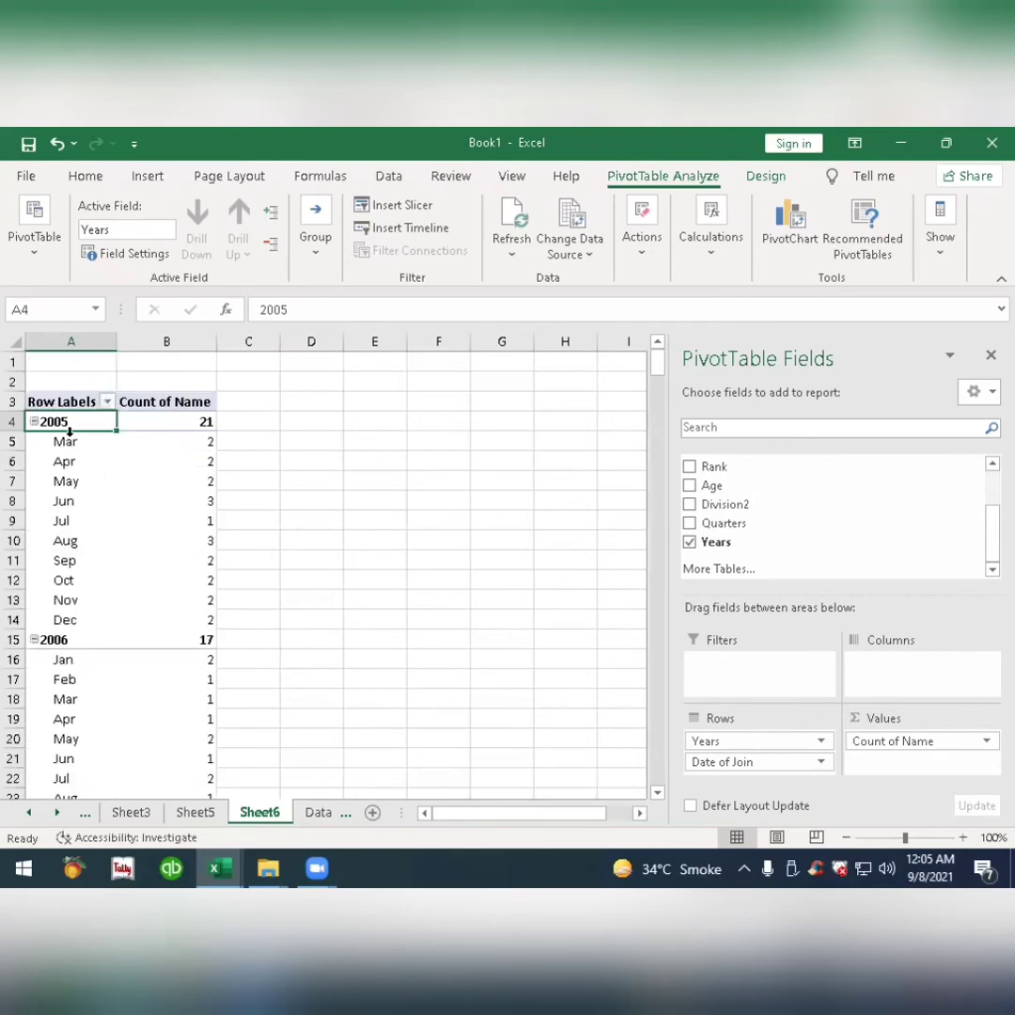
{"action": "mouse_move", "coordinate": [154, 447]}
{"action": "scroll", "coordinate": [176, 614], "scroll_direction": "down", "scroll_amount": 4}
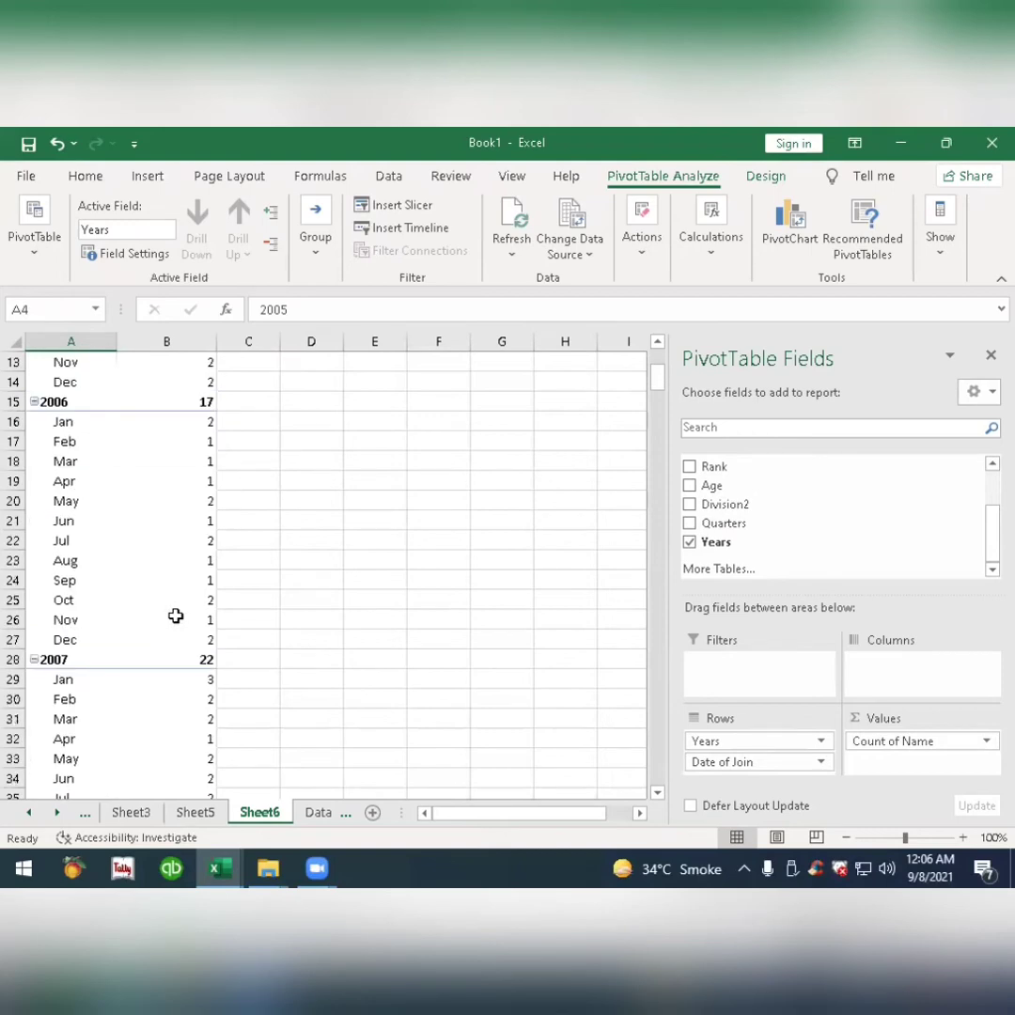
{"action": "scroll", "coordinate": [176, 616], "scroll_direction": "up", "scroll_amount": 4}
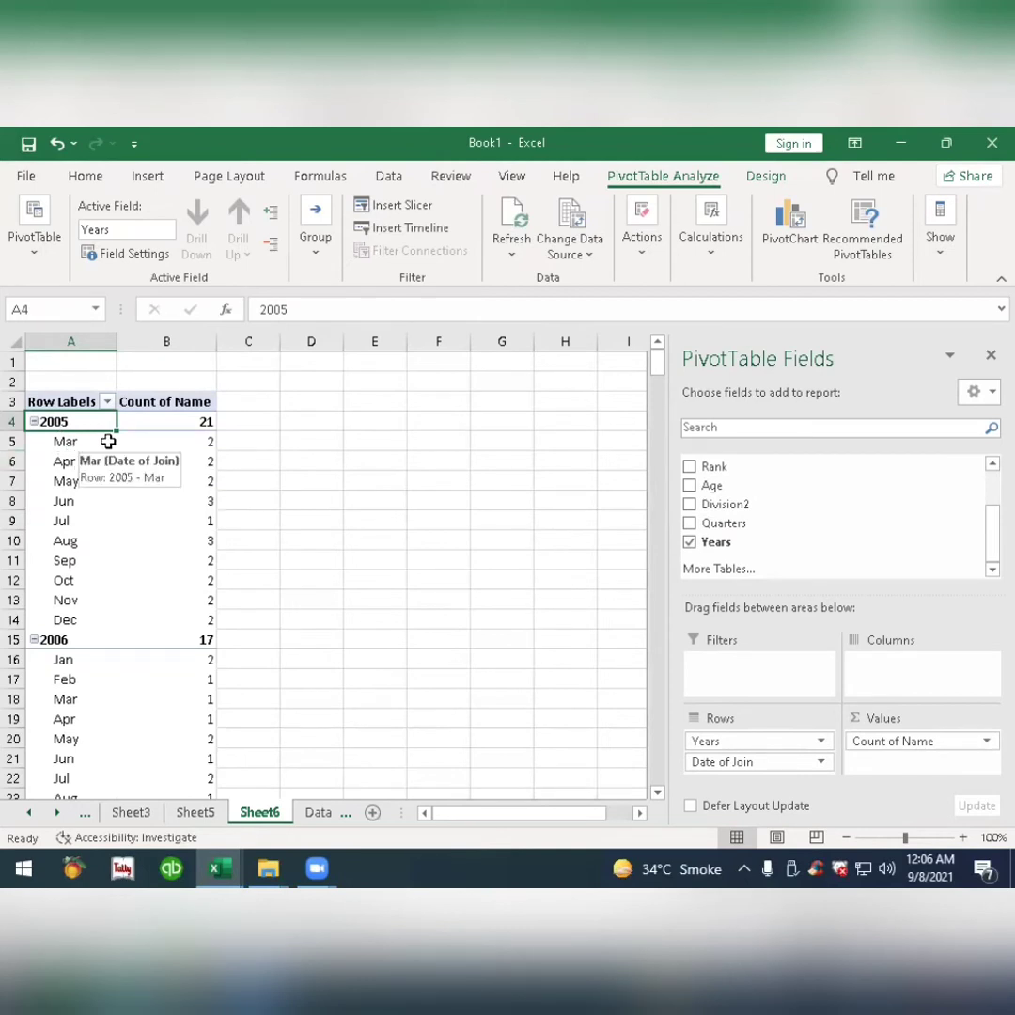
{"action": "right_click", "coordinate": [85, 444]}
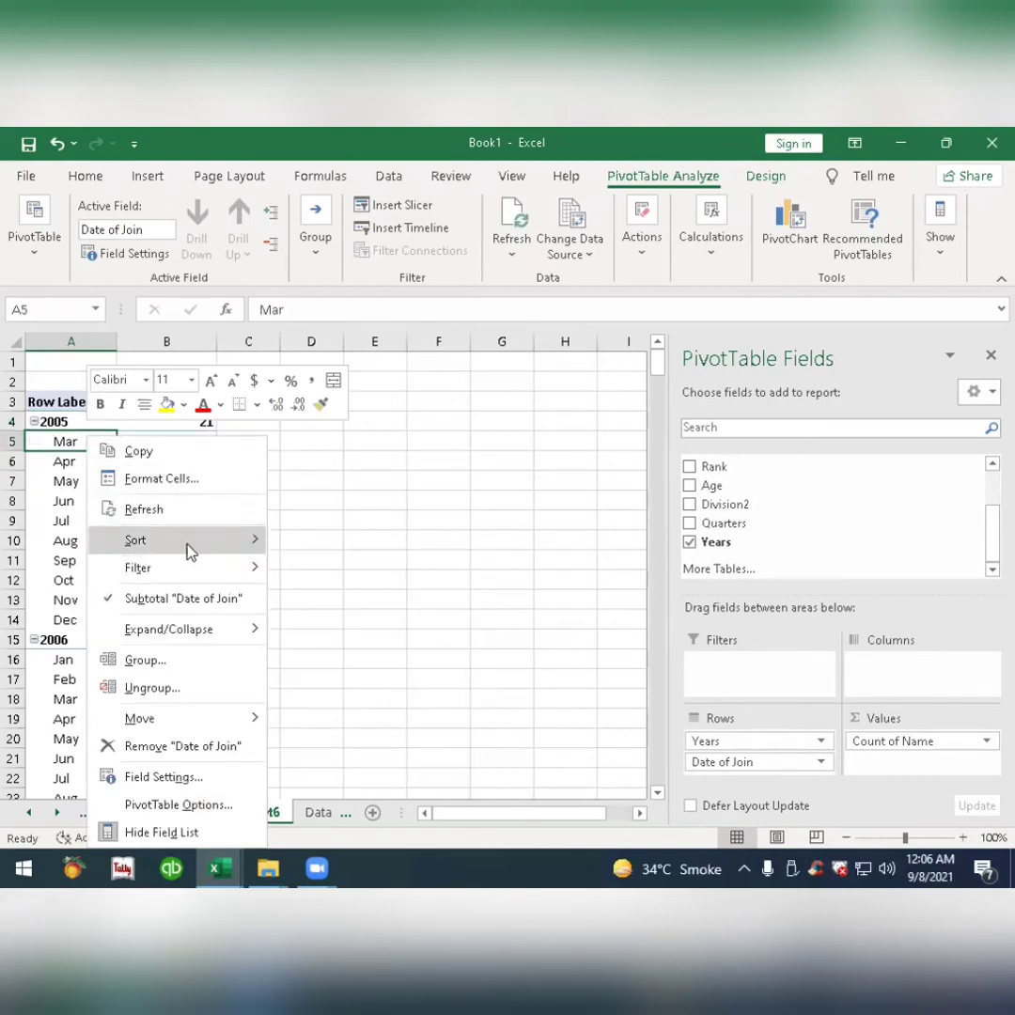
{"action": "left_click", "coordinate": [58, 490]}
{"action": "right_click", "coordinate": [160, 442]}
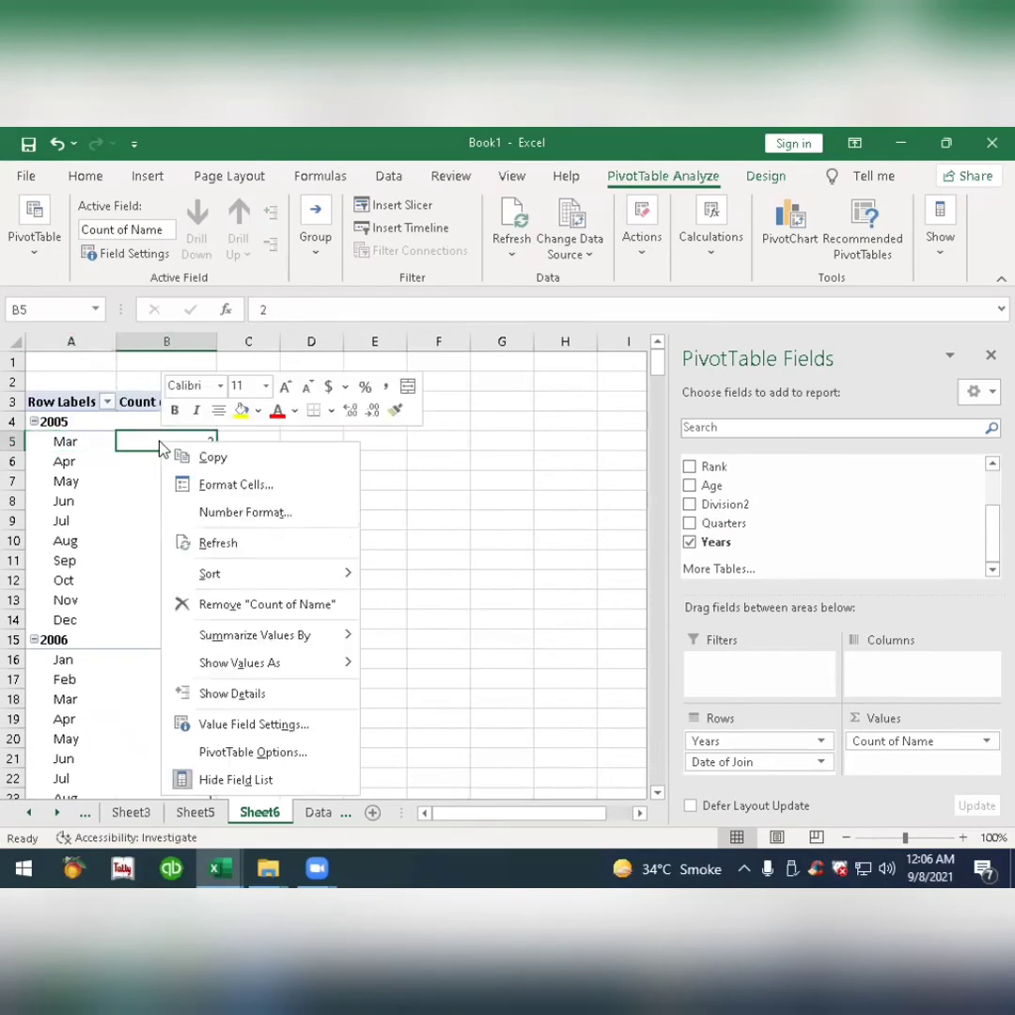
{"action": "left_click", "coordinate": [291, 755]}
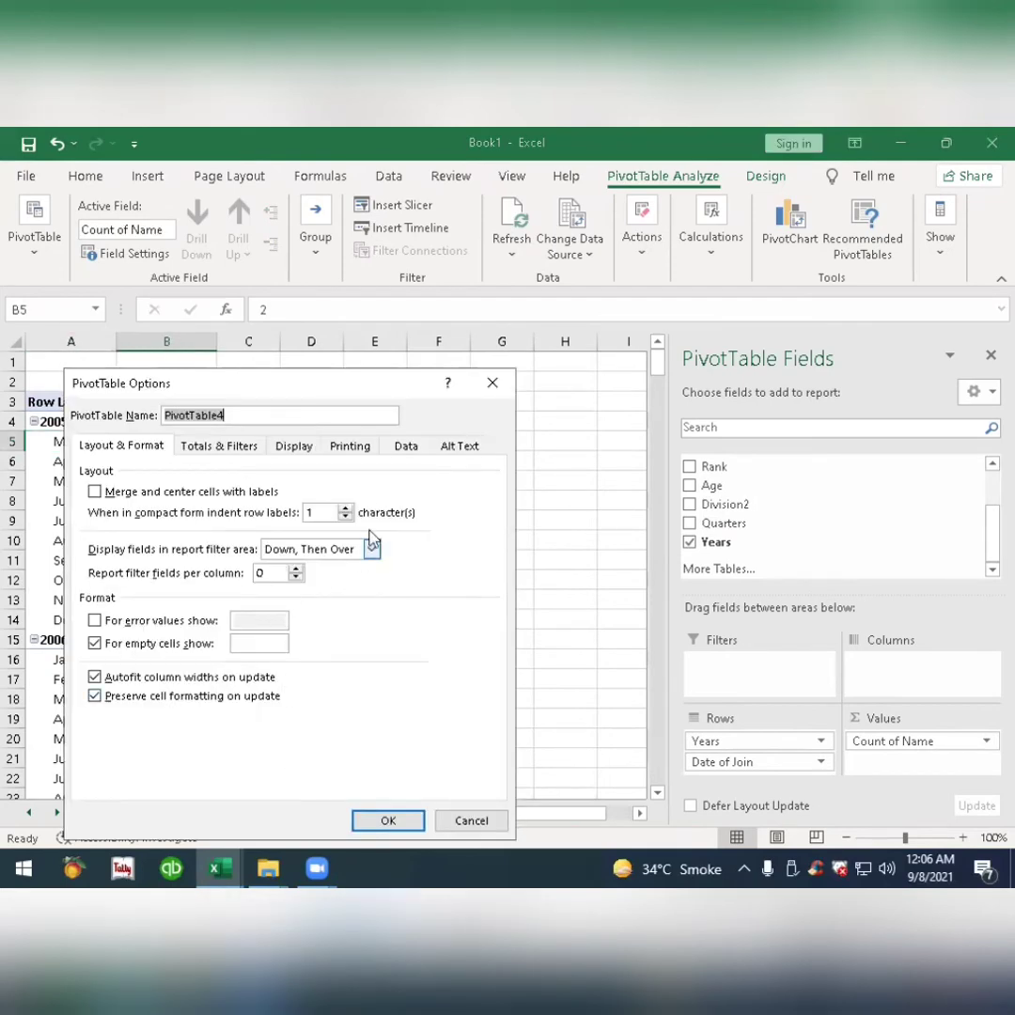
{"action": "left_click", "coordinate": [493, 383]}
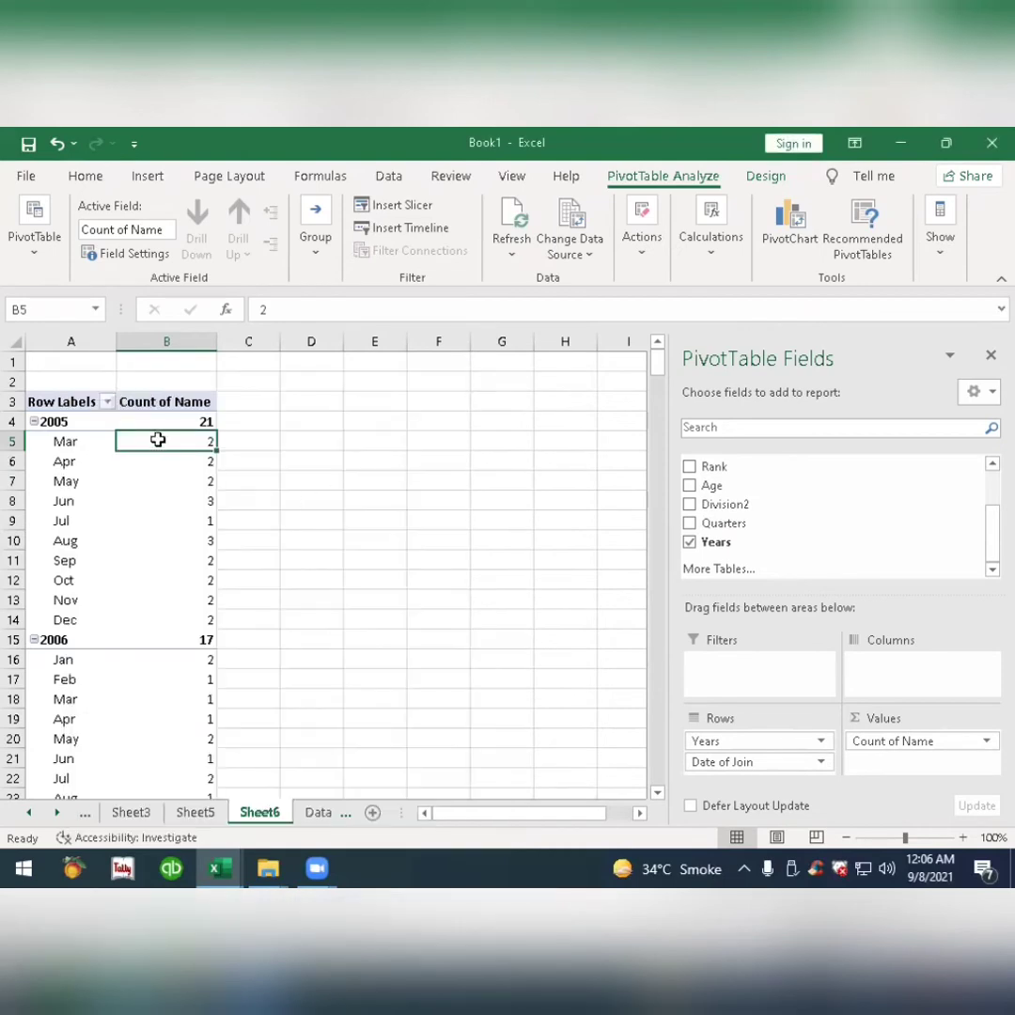
{"action": "right_click", "coordinate": [158, 440]}
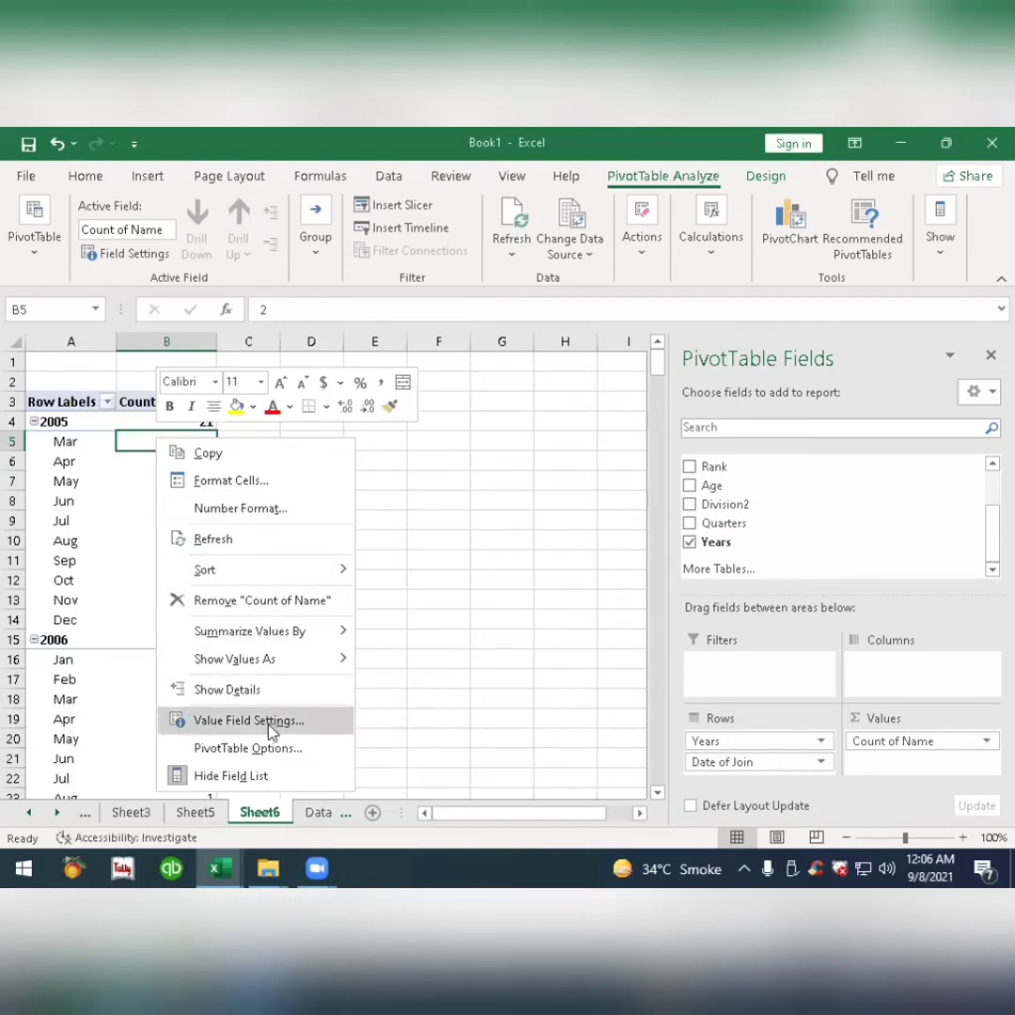
{"action": "left_click", "coordinate": [270, 732]}
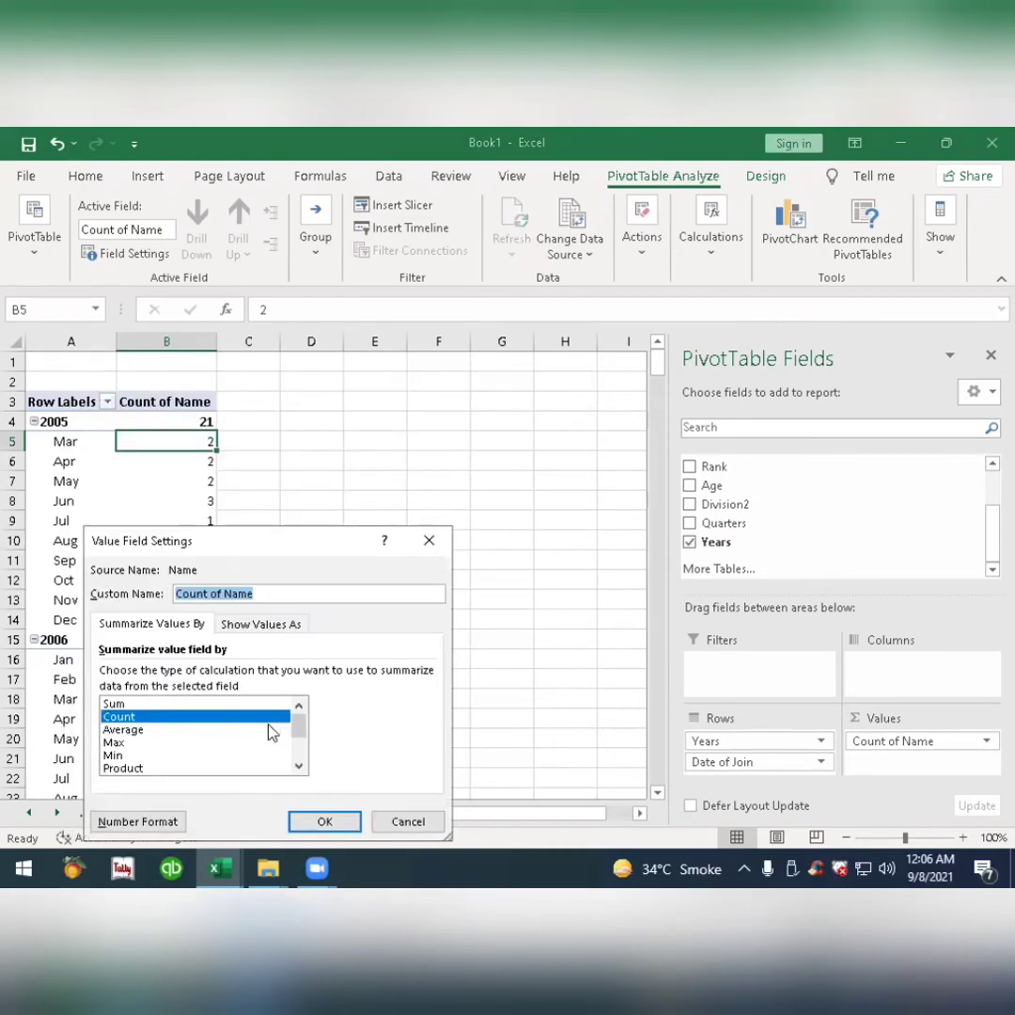
{"action": "left_click", "coordinate": [300, 542]}
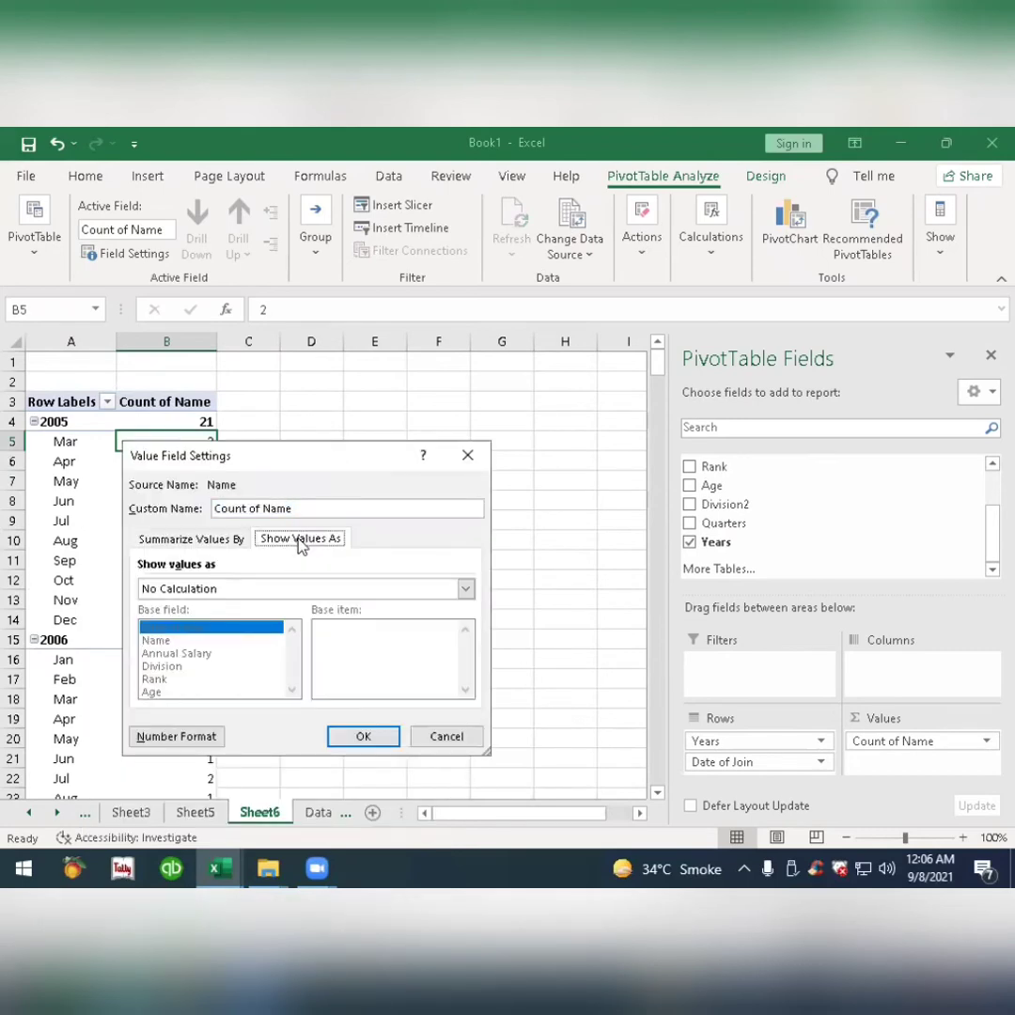
{"action": "left_click", "coordinate": [177, 540]}
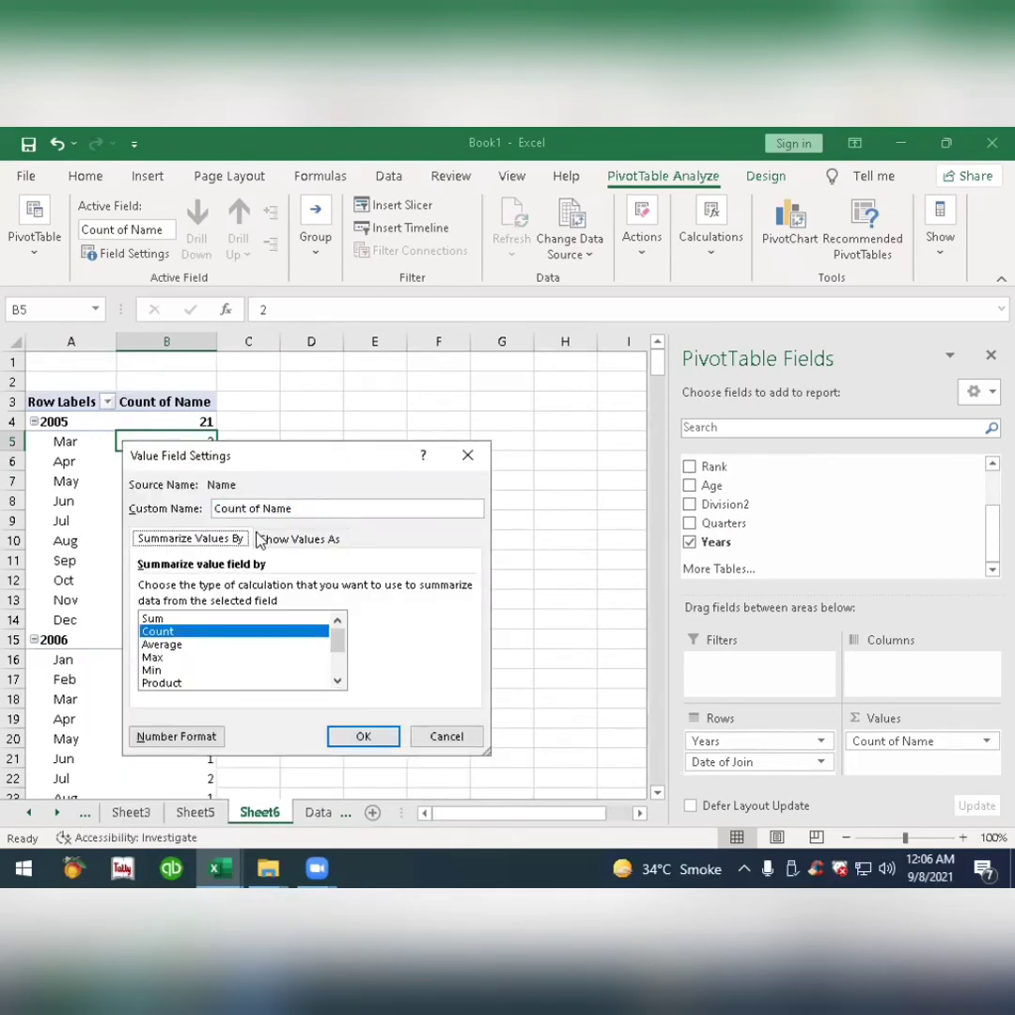
{"action": "left_click", "coordinate": [446, 736]}
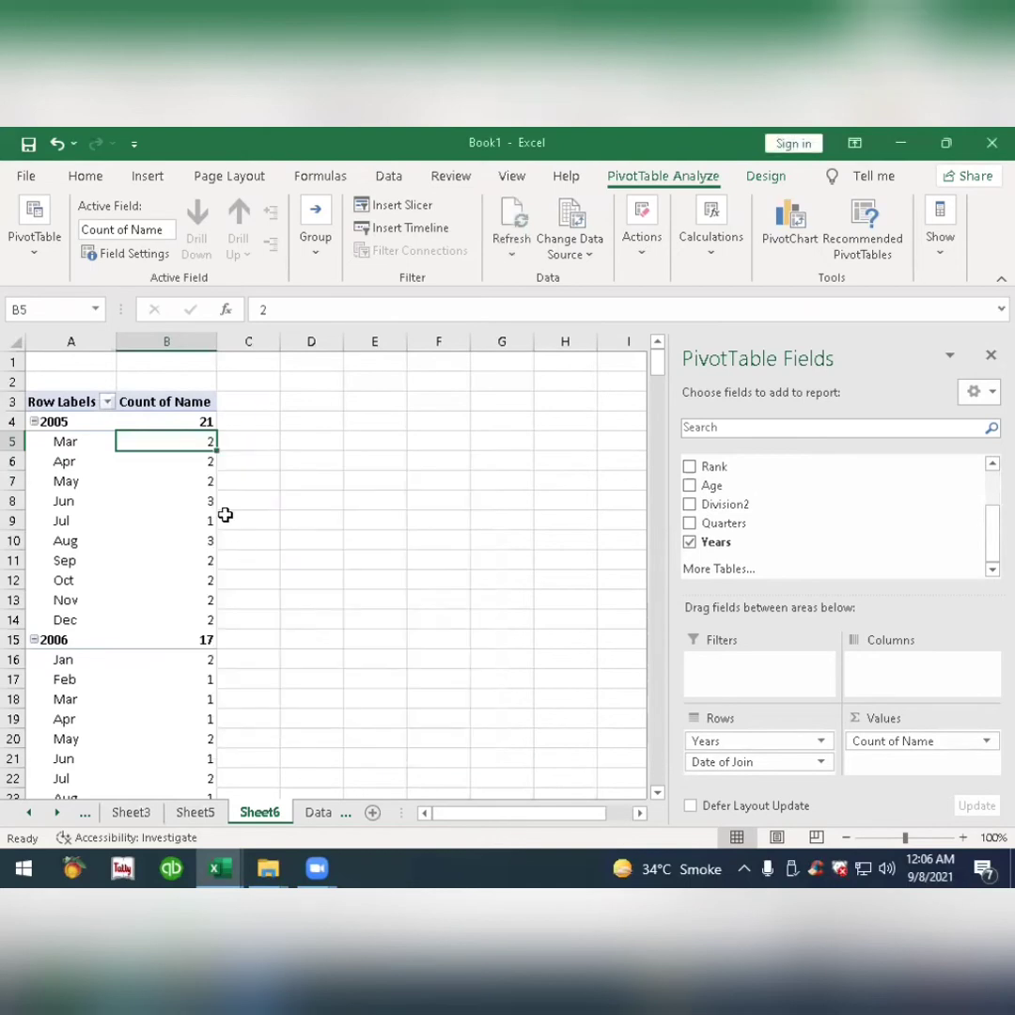
Look through the pivot table's options for layout, totals and filters, display, printing, data and alt text.
{"action": "right_click", "coordinate": [185, 442]}
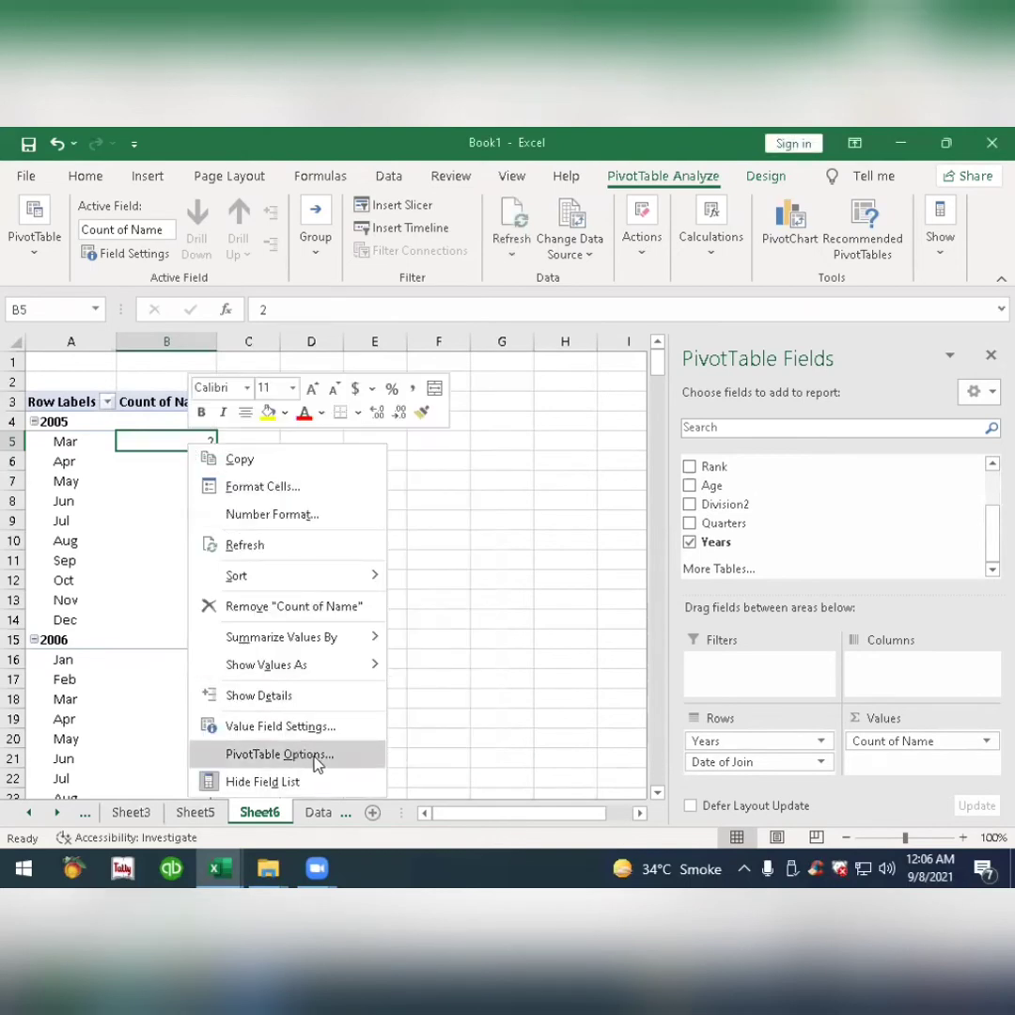
{"action": "left_click", "coordinate": [317, 759]}
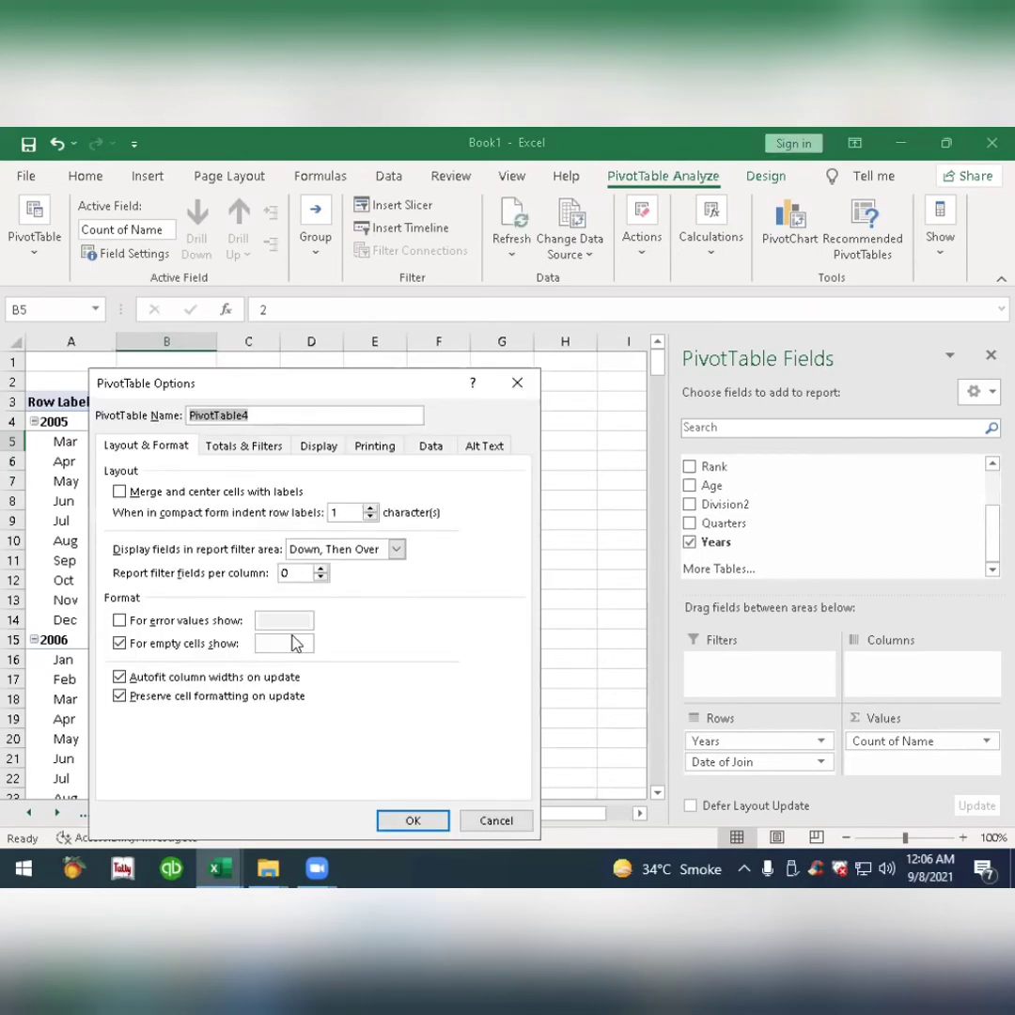
{"action": "left_click", "coordinate": [320, 448]}
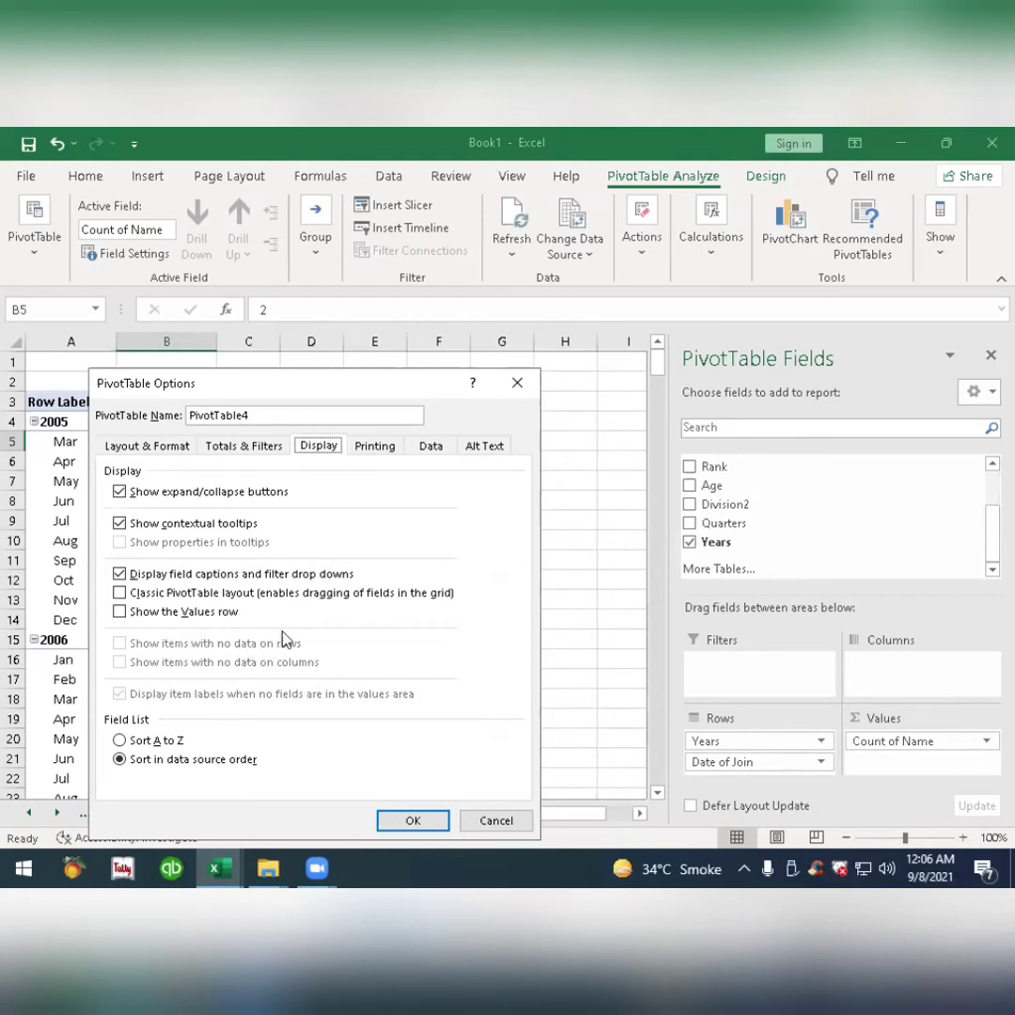
{"action": "left_click", "coordinate": [265, 450]}
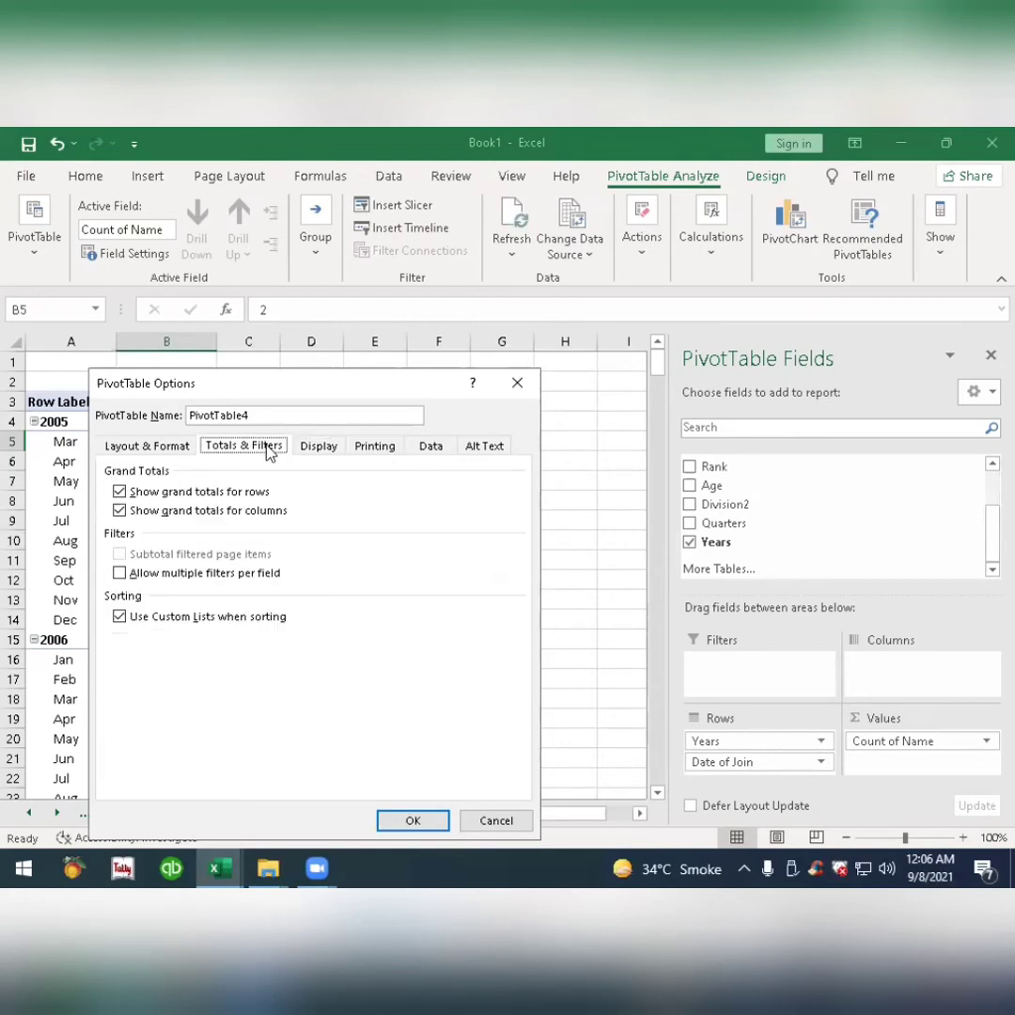
{"action": "left_click", "coordinate": [326, 452]}
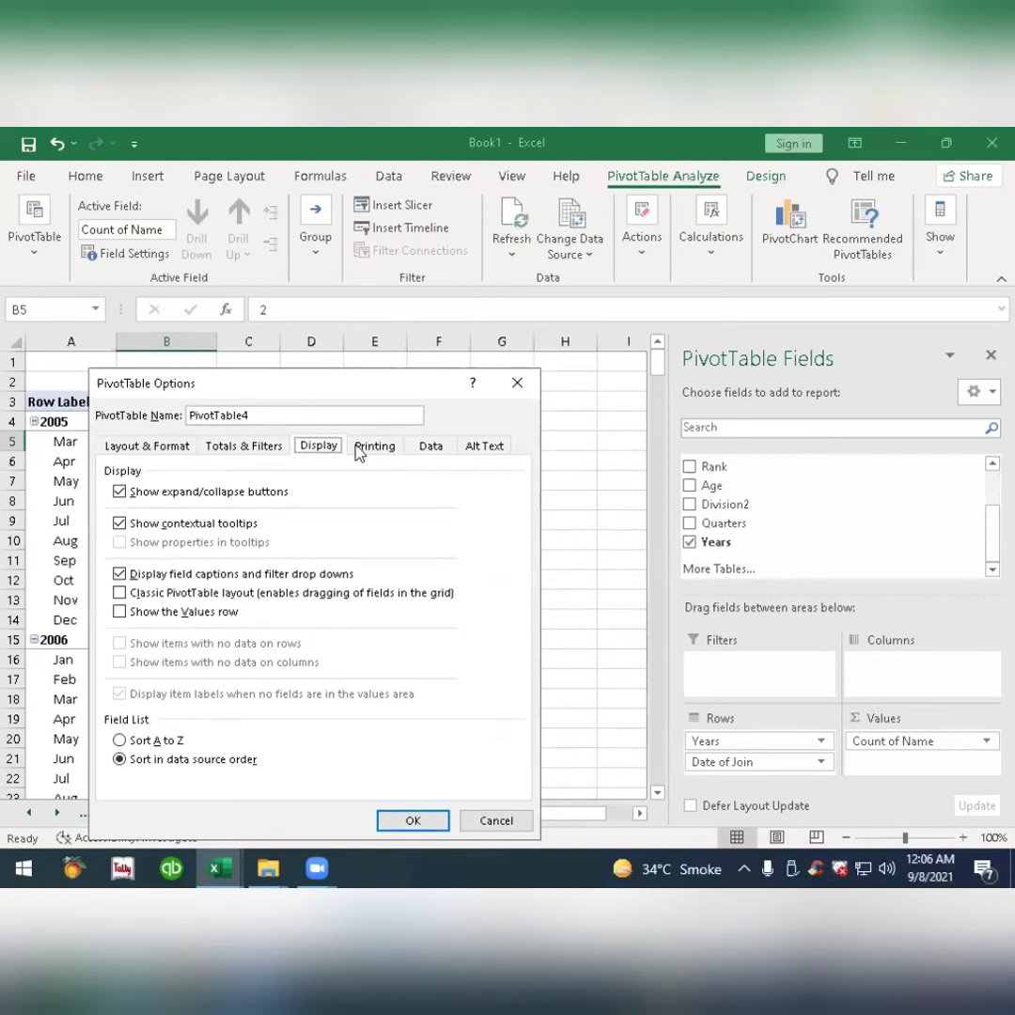
{"action": "left_click", "coordinate": [366, 450]}
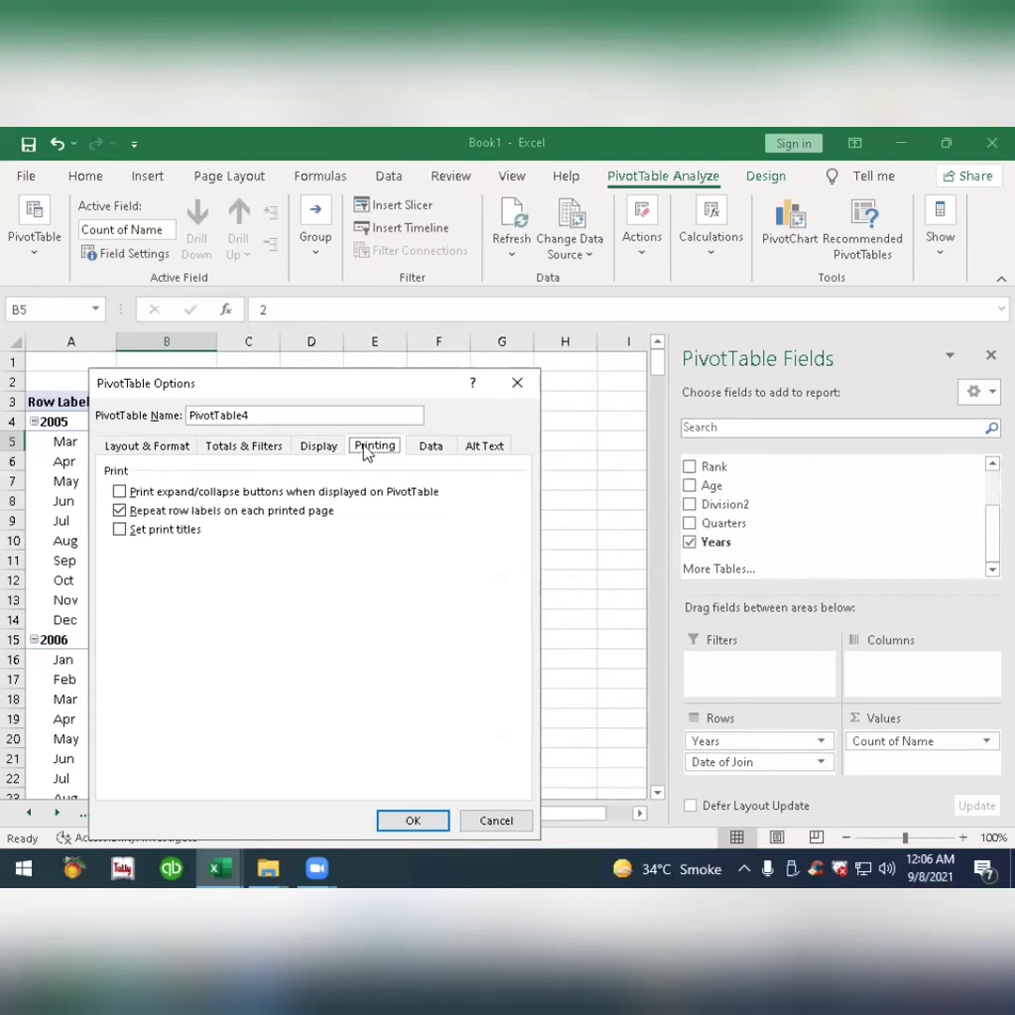
{"action": "left_click", "coordinate": [427, 448]}
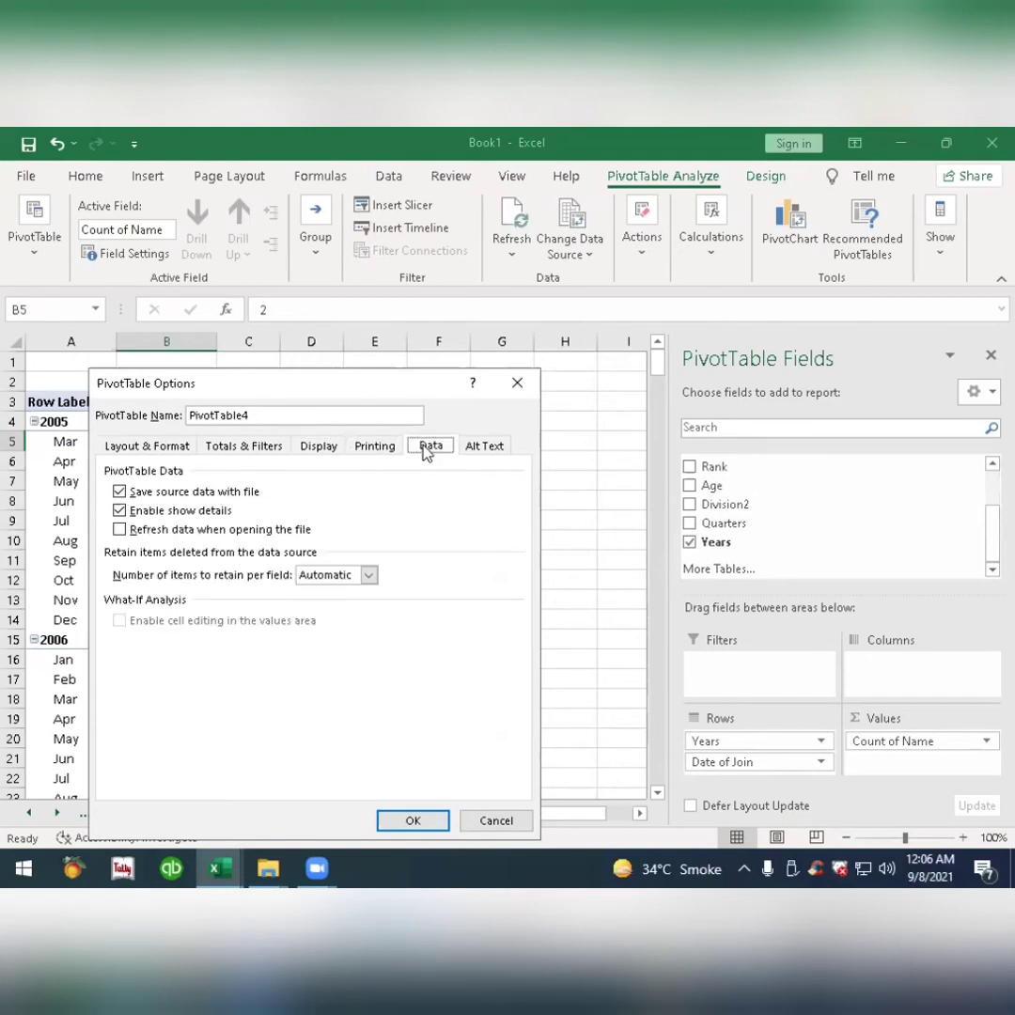
{"action": "left_click", "coordinate": [481, 449]}
{"action": "left_click", "coordinate": [431, 450]}
{"action": "left_click", "coordinate": [371, 448]}
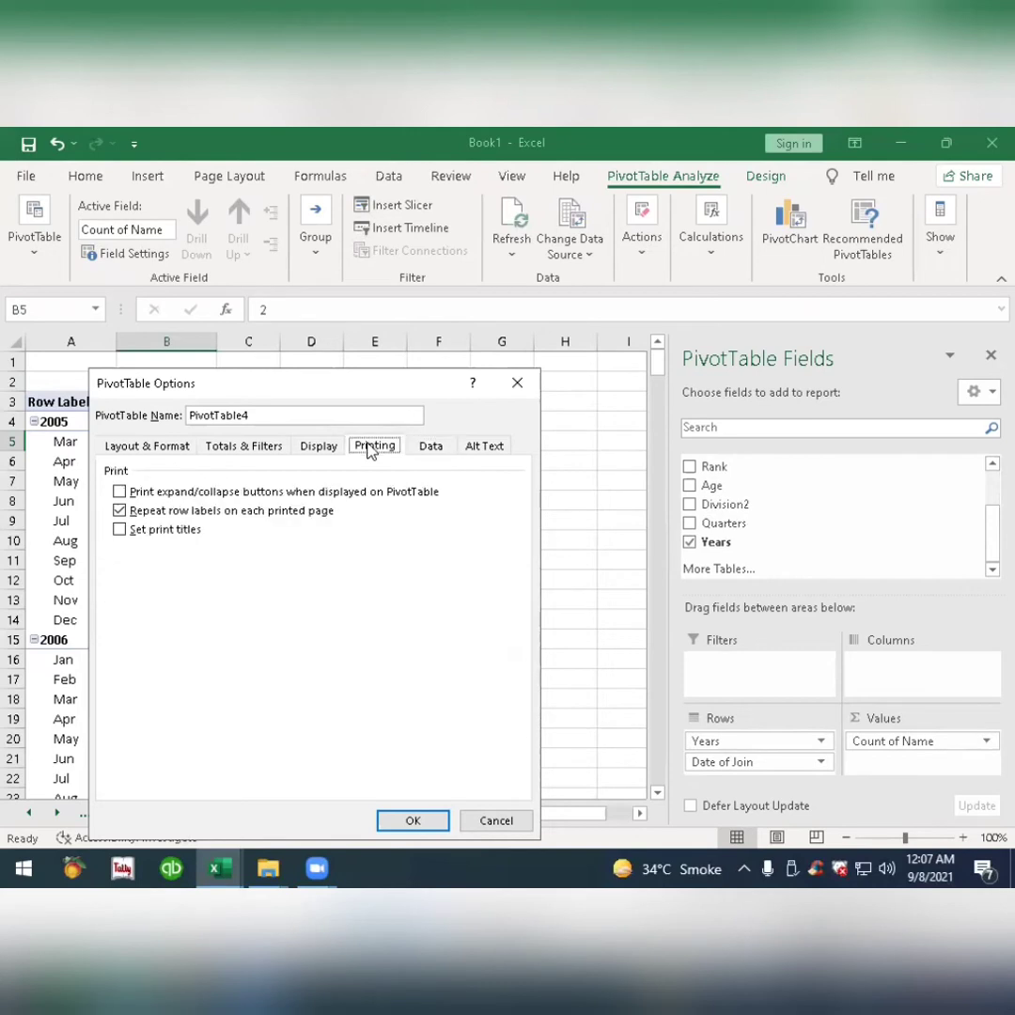
{"action": "left_click", "coordinate": [319, 450]}
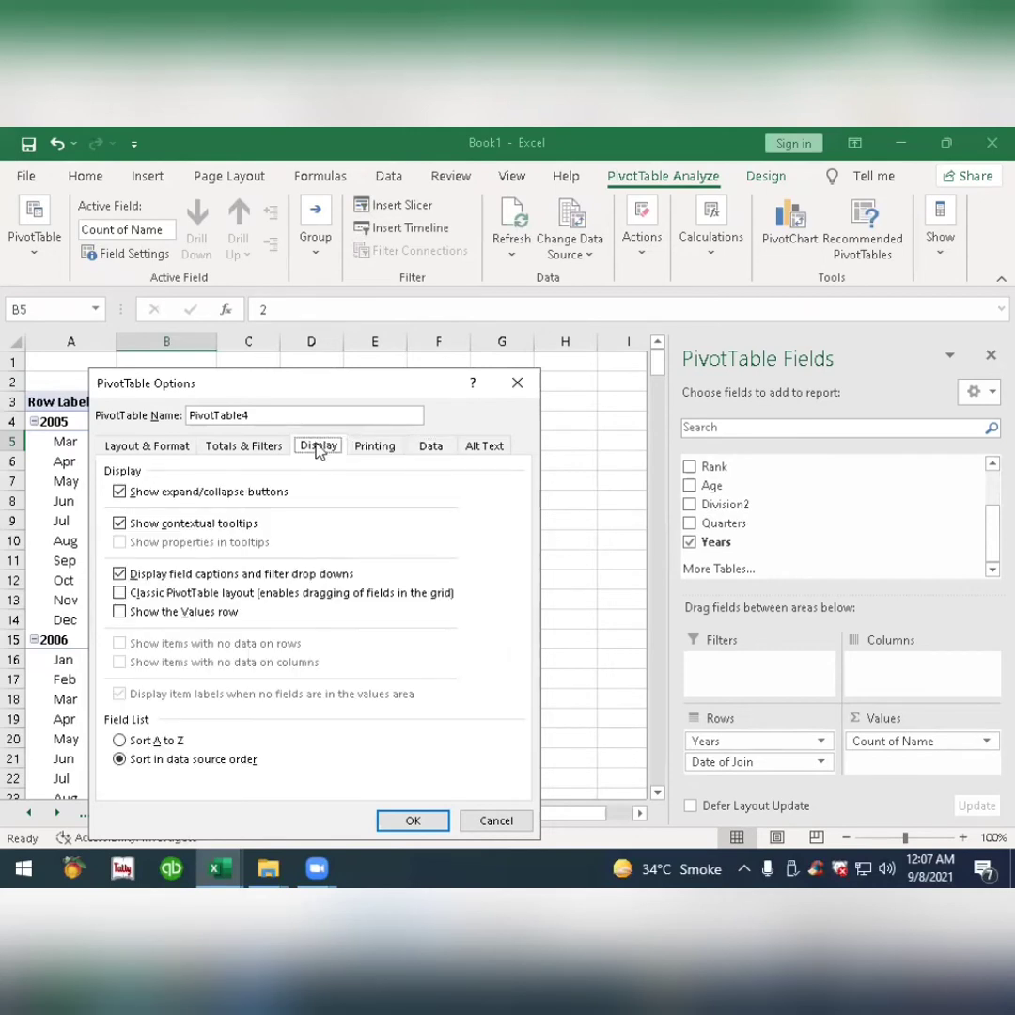
{"action": "left_click", "coordinate": [274, 450]}
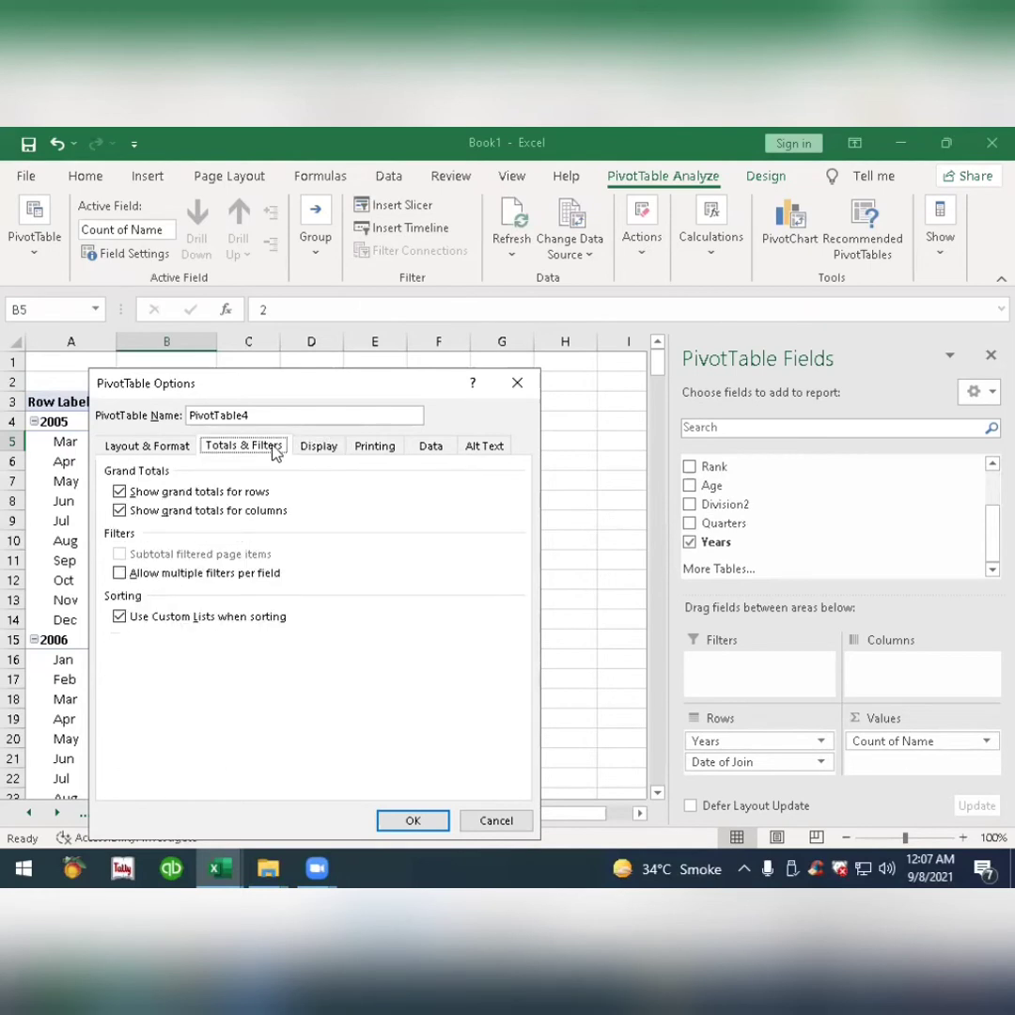
{"action": "left_click", "coordinate": [134, 447]}
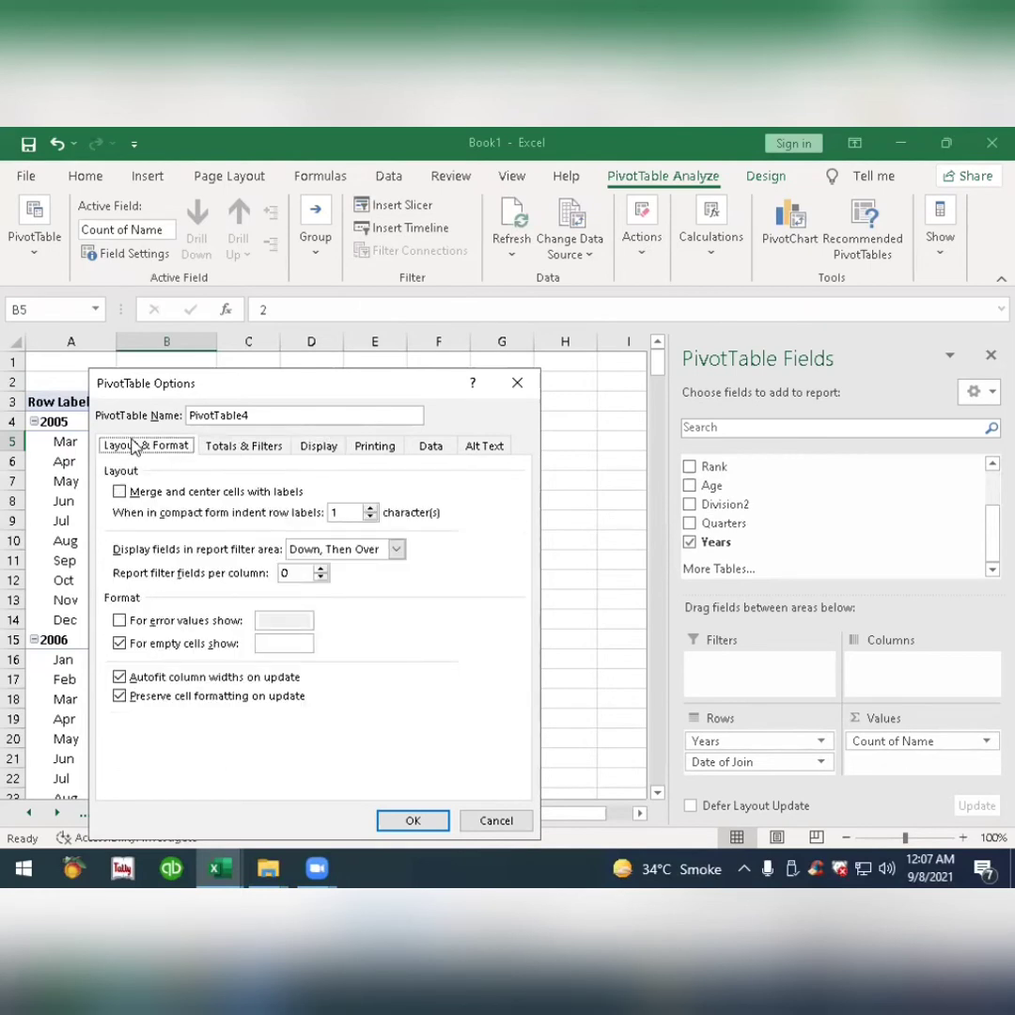
{"action": "left_click", "coordinate": [497, 820]}
Set the Date of Join field to show items with no data, so every month is listed under each year.
{"action": "right_click", "coordinate": [65, 442]}
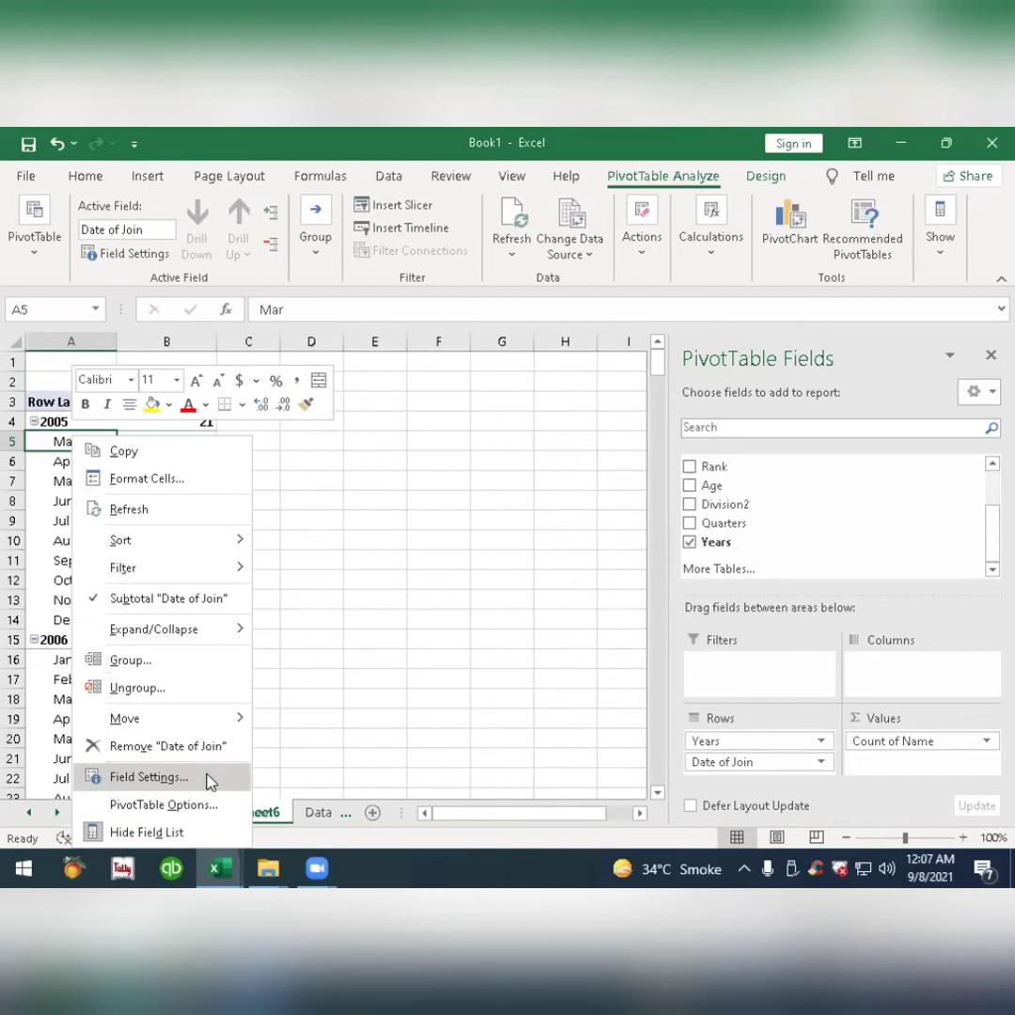
{"action": "left_click", "coordinate": [149, 777]}
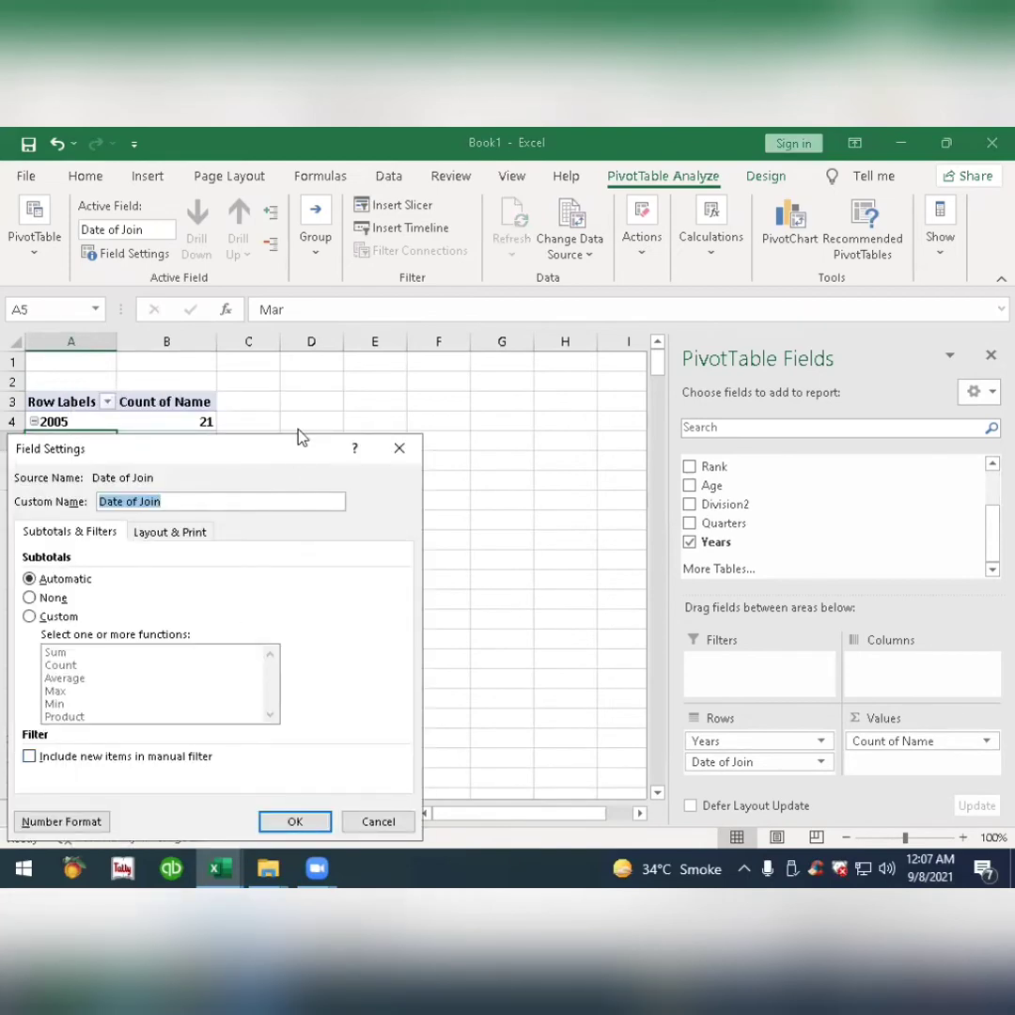
{"action": "left_click_drag", "start_coordinate": [311, 453], "coordinate": [376, 373]}
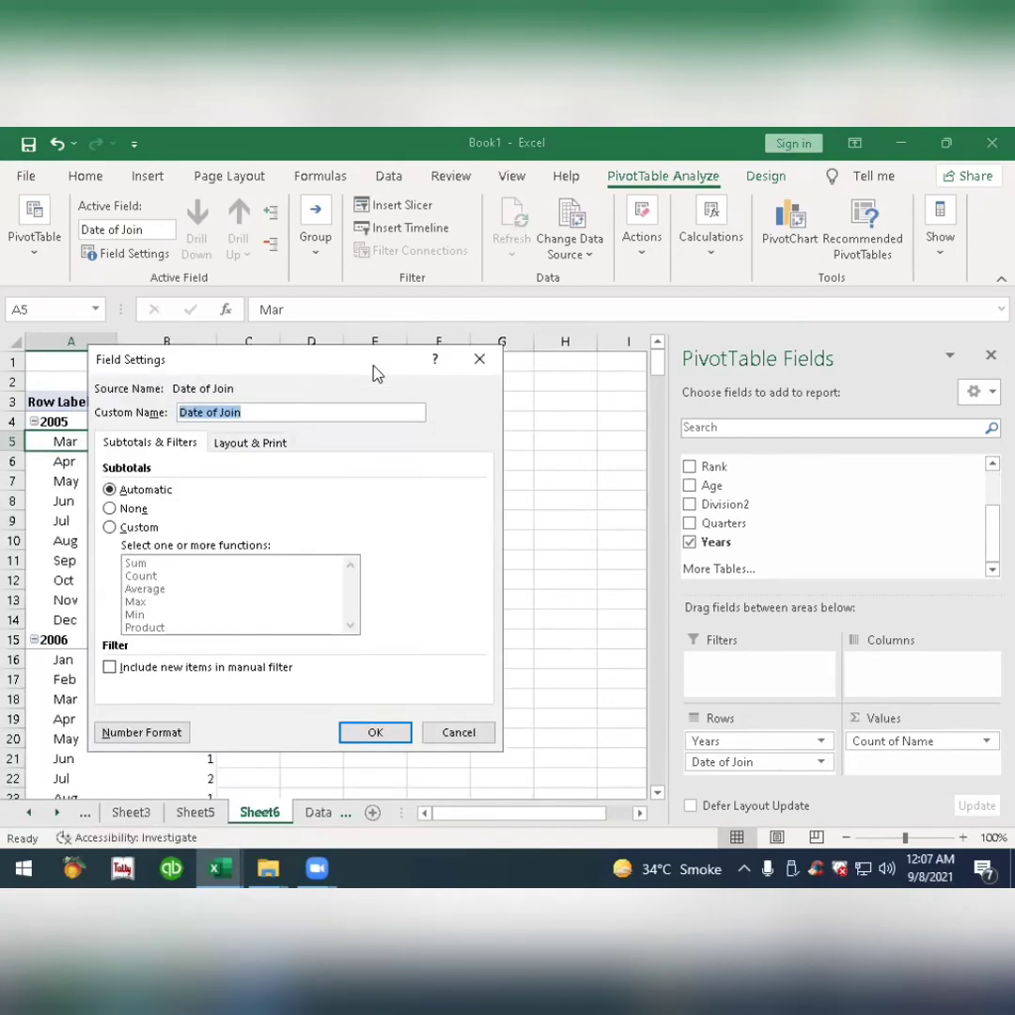
{"action": "left_click", "coordinate": [244, 447]}
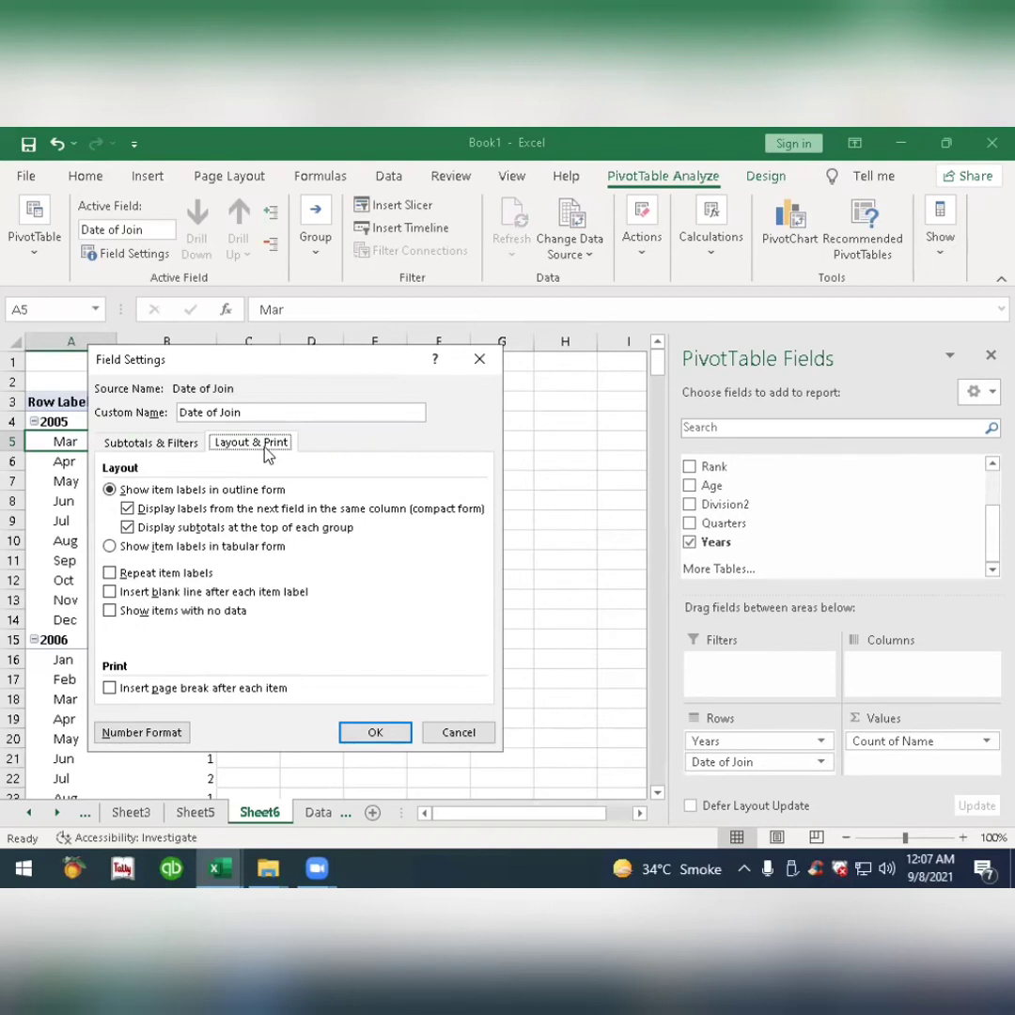
{"action": "left_click", "coordinate": [111, 611]}
{"action": "left_click", "coordinate": [375, 732]}
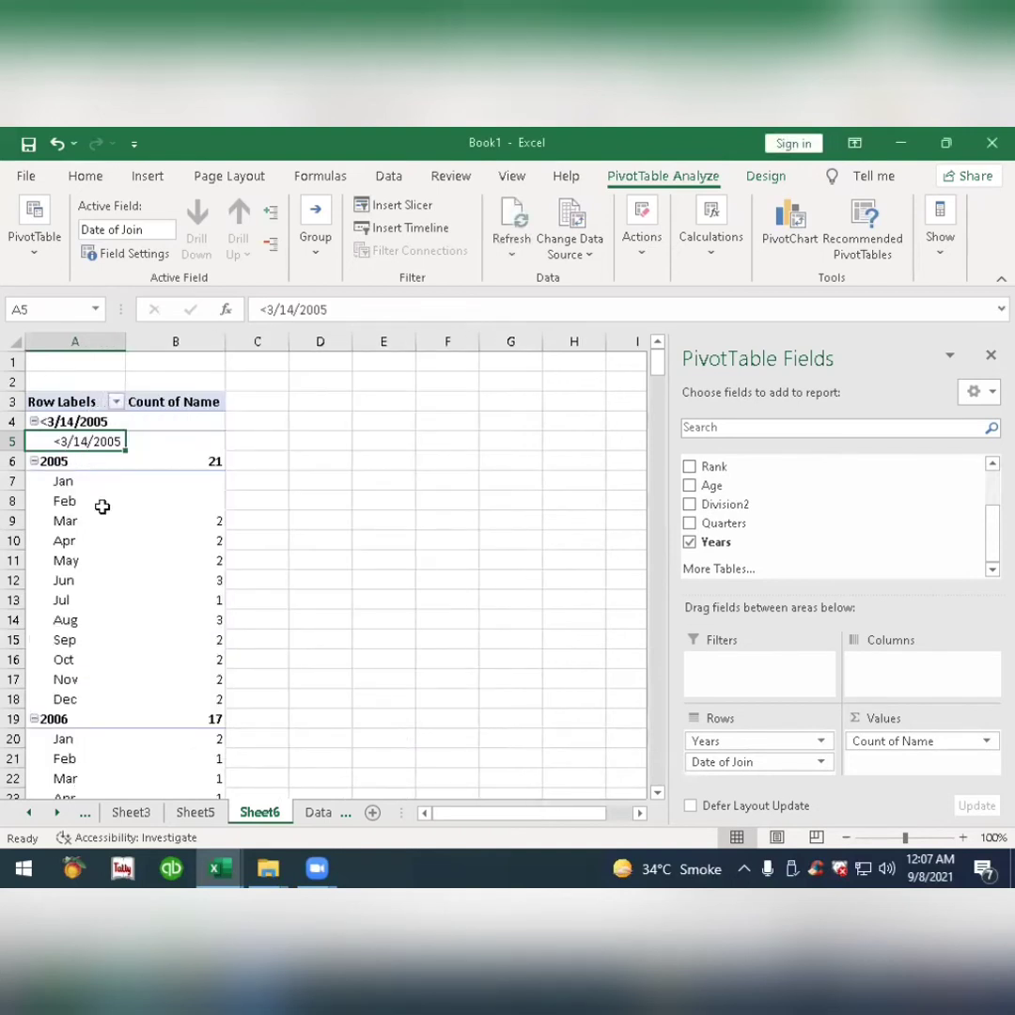
Filter the Date of Join row labels to exclude the <3/14/2005 and >5/14/2020 items.
{"action": "left_click", "coordinate": [115, 401]}
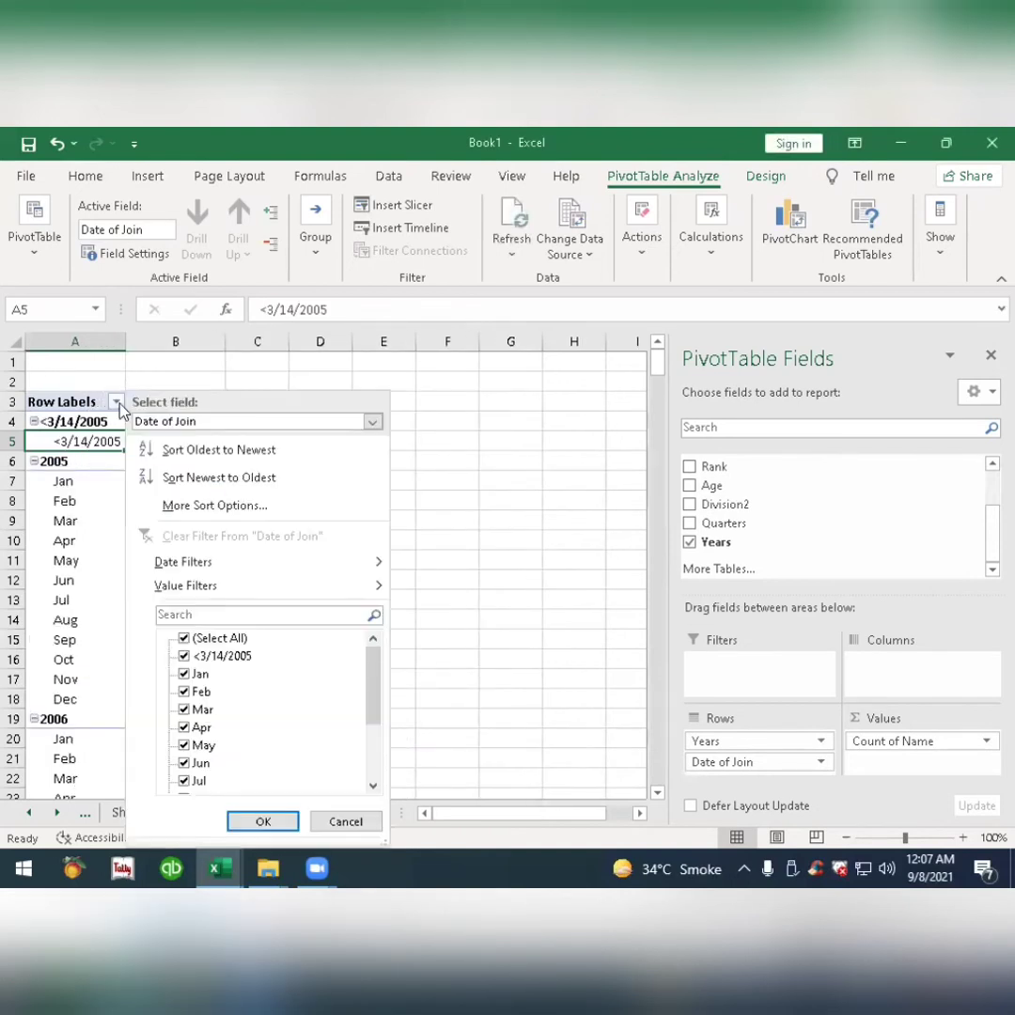
{"action": "left_click", "coordinate": [183, 657]}
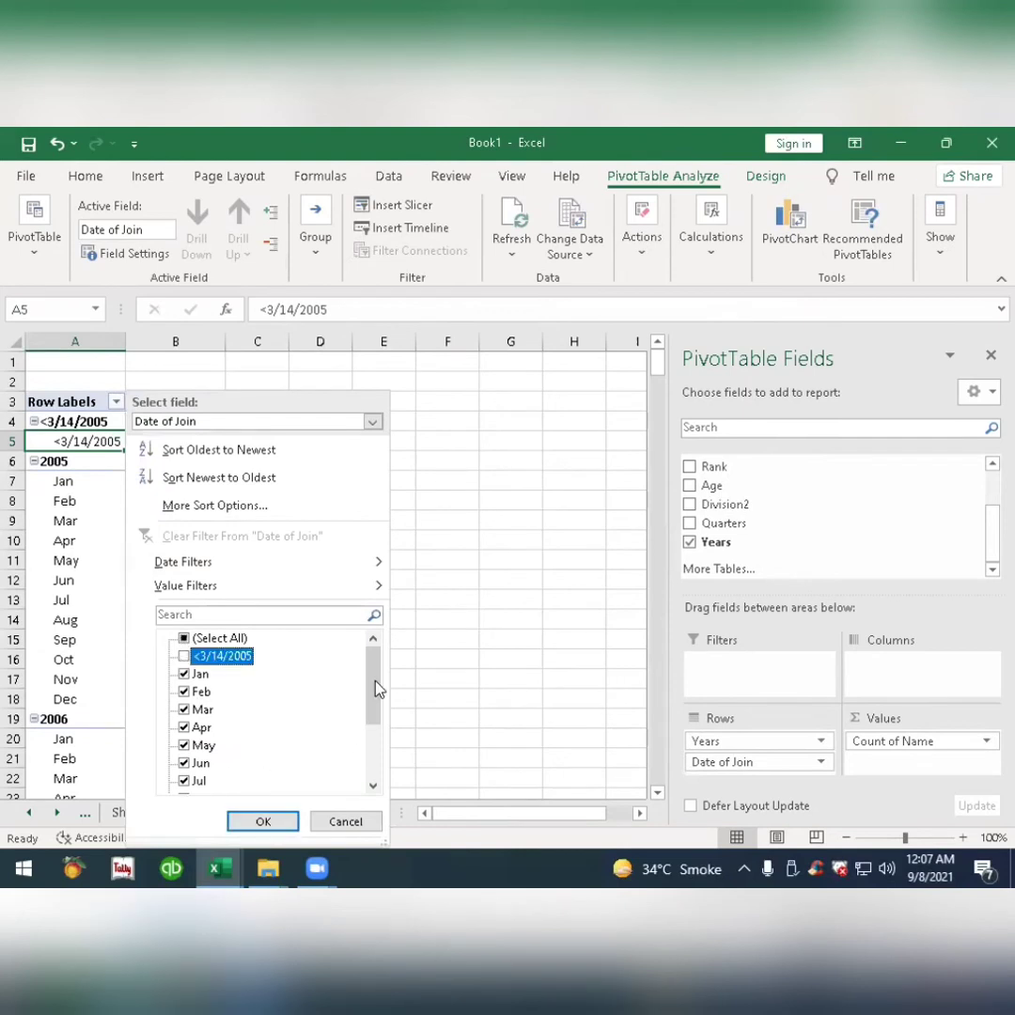
{"action": "left_click_drag", "start_coordinate": [376, 689], "coordinate": [369, 780]}
{"action": "left_click", "coordinate": [185, 781]}
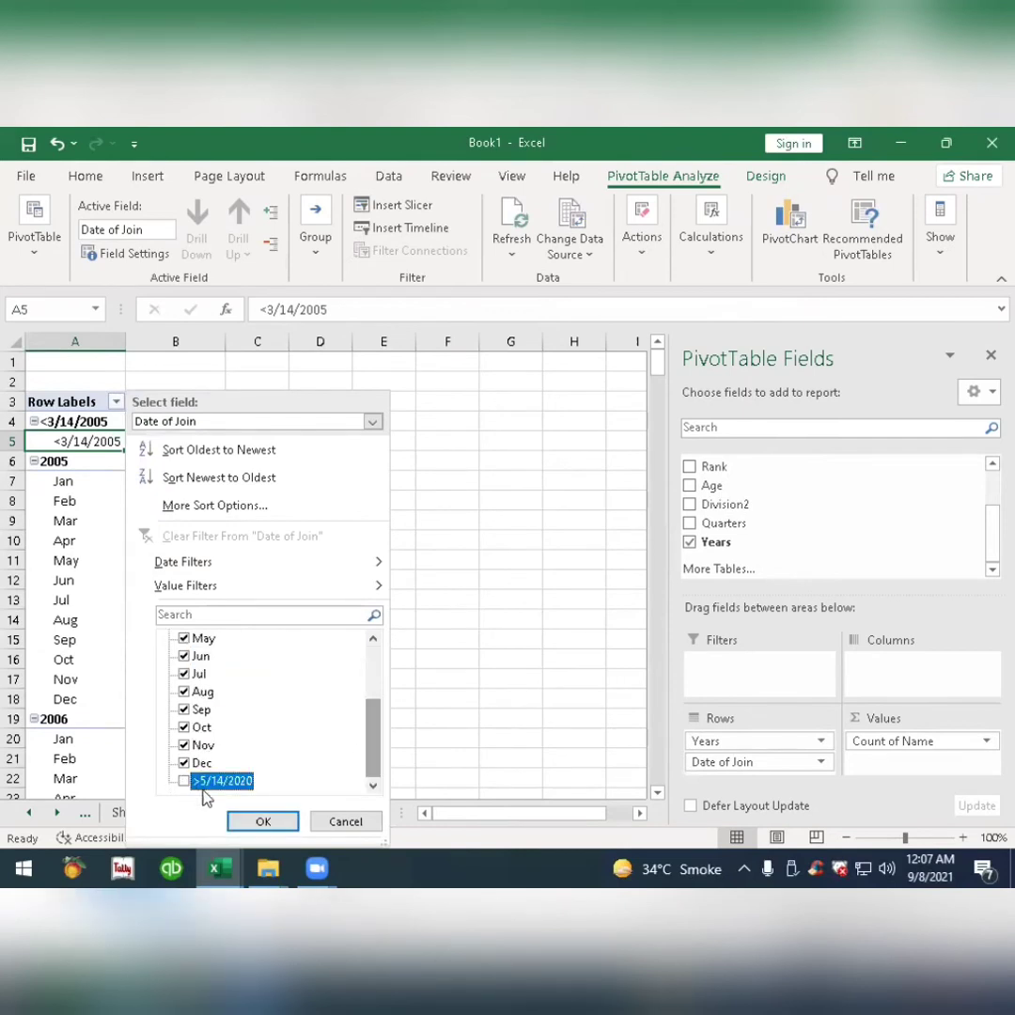
{"action": "left_click", "coordinate": [264, 822]}
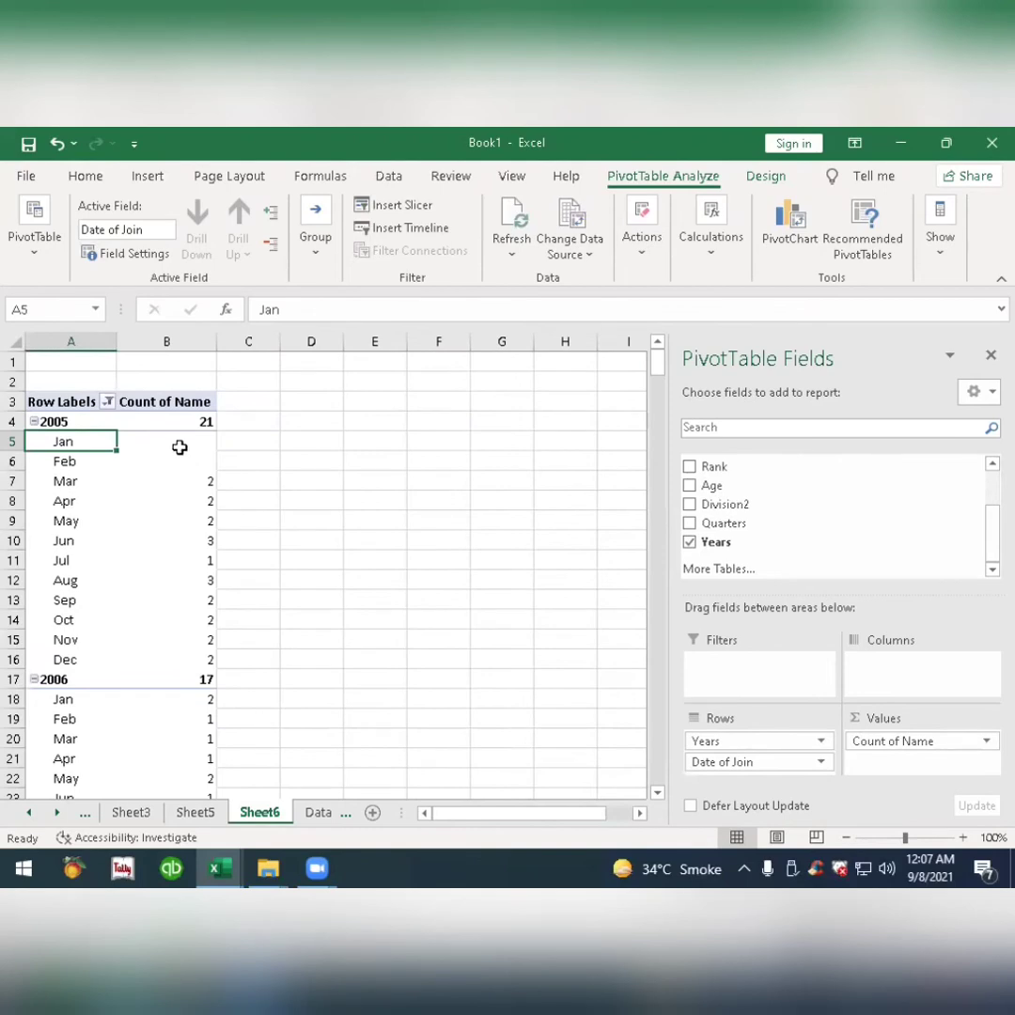
Set the pivot table to show 0 in empty cells and check the monthly counts down to the grand total.
{"action": "right_click", "coordinate": [179, 446]}
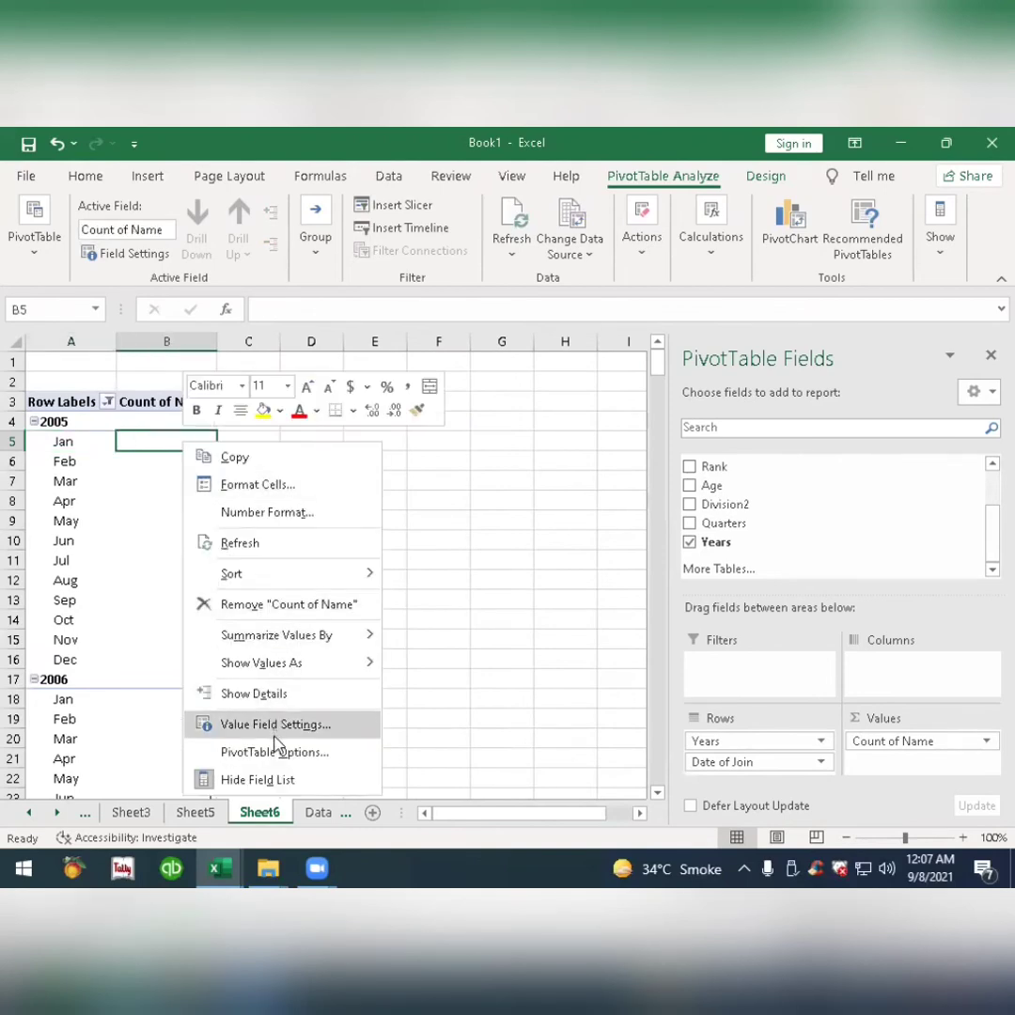
{"action": "left_click", "coordinate": [309, 761]}
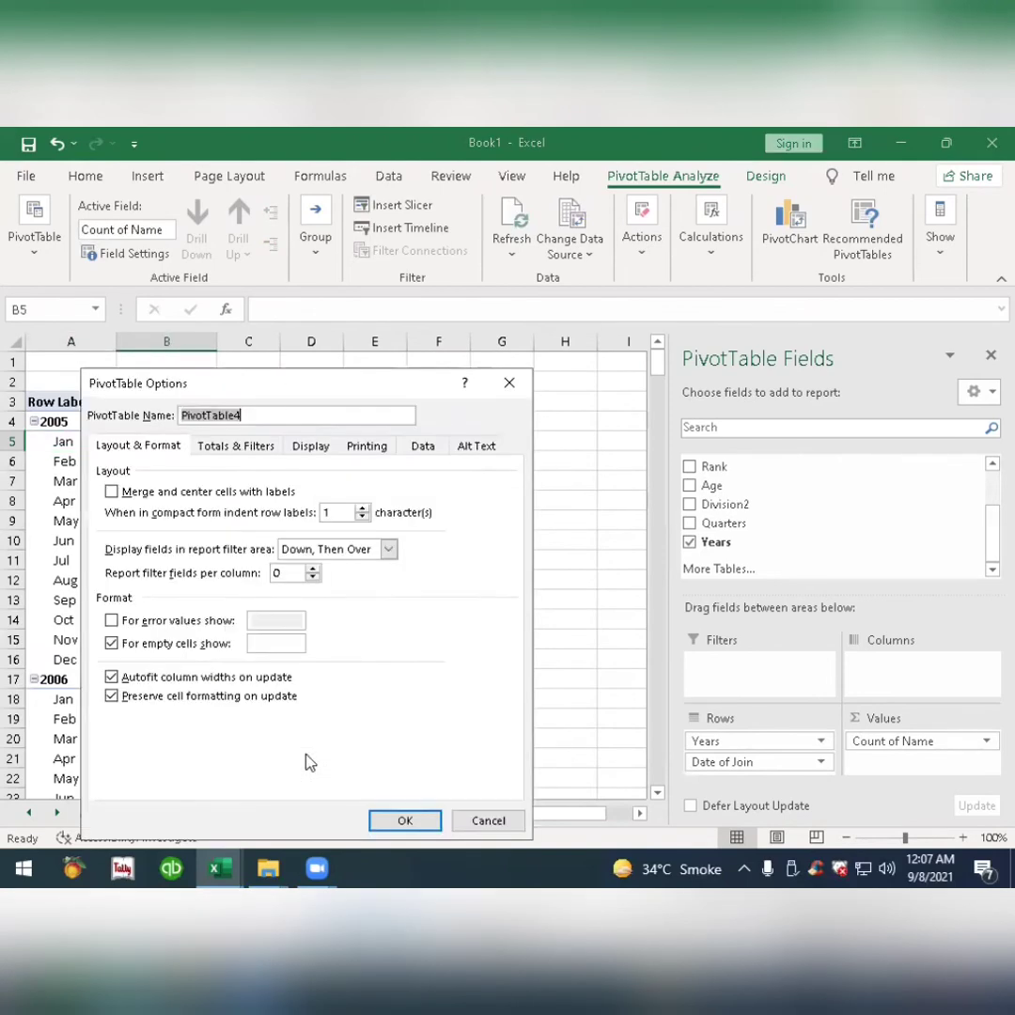
{"action": "left_click", "coordinate": [266, 642]}
{"action": "type", "text": "0"}
{"action": "left_click", "coordinate": [393, 816]}
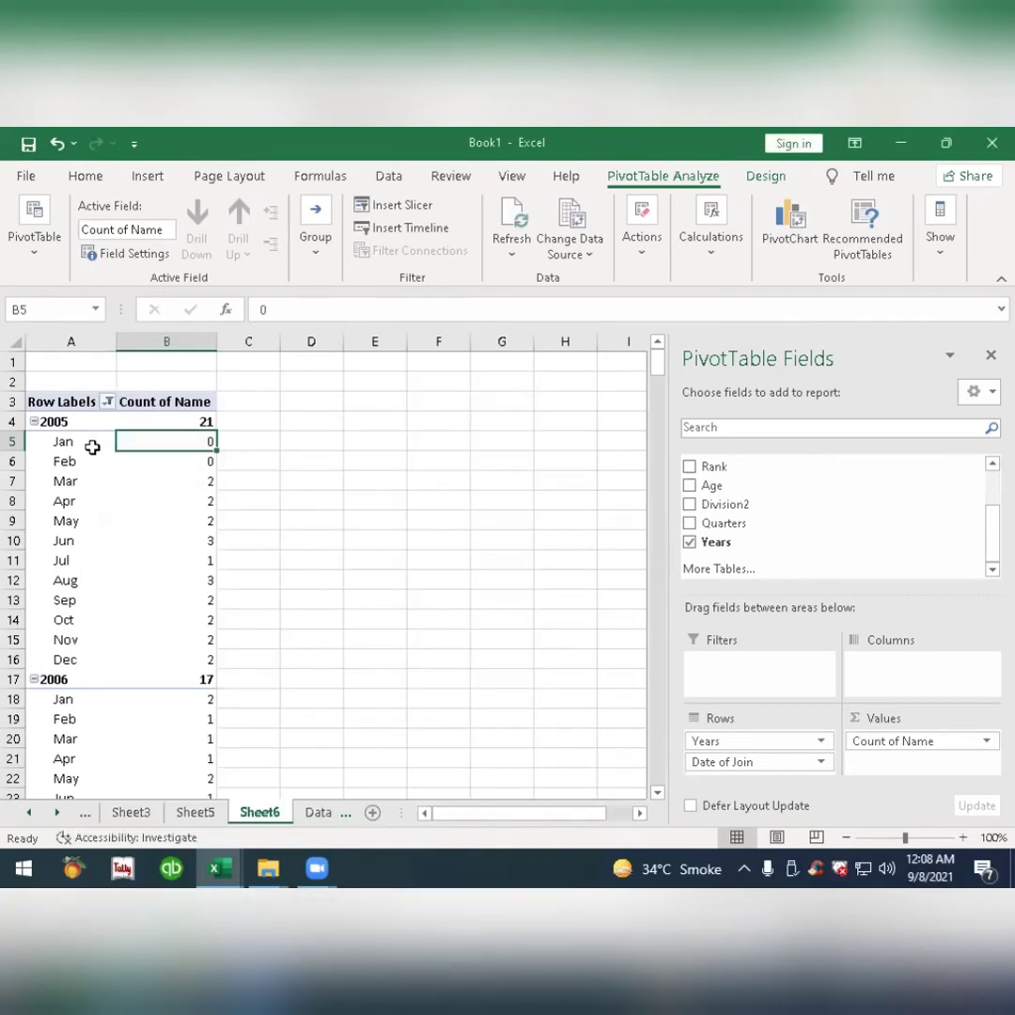
{"action": "scroll", "coordinate": [126, 478], "scroll_direction": "down", "scroll_amount": 3}
{"action": "scroll", "coordinate": [126, 477], "scroll_direction": "down", "scroll_amount": 20}
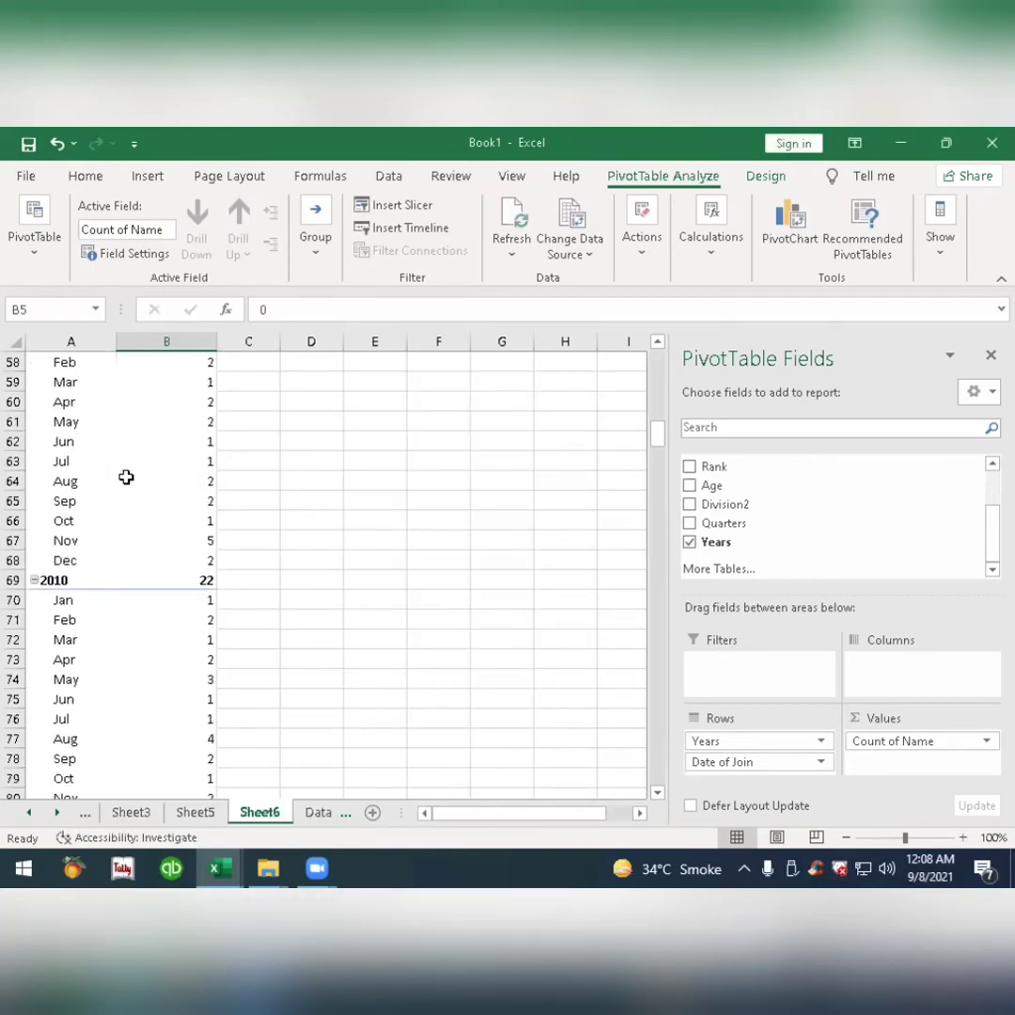
{"action": "scroll", "coordinate": [126, 478], "scroll_direction": "down", "scroll_amount": 20}
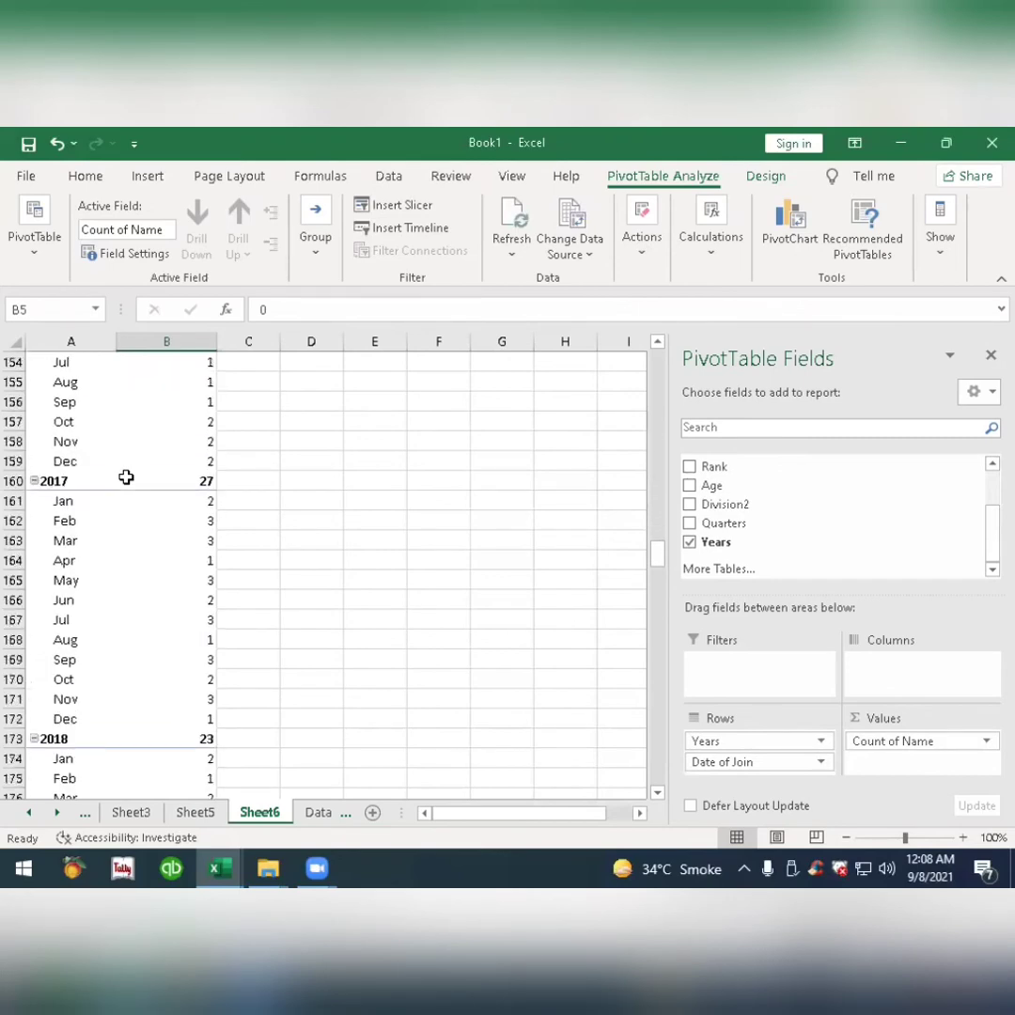
{"action": "scroll", "coordinate": [126, 478], "scroll_direction": "down", "scroll_amount": 5}
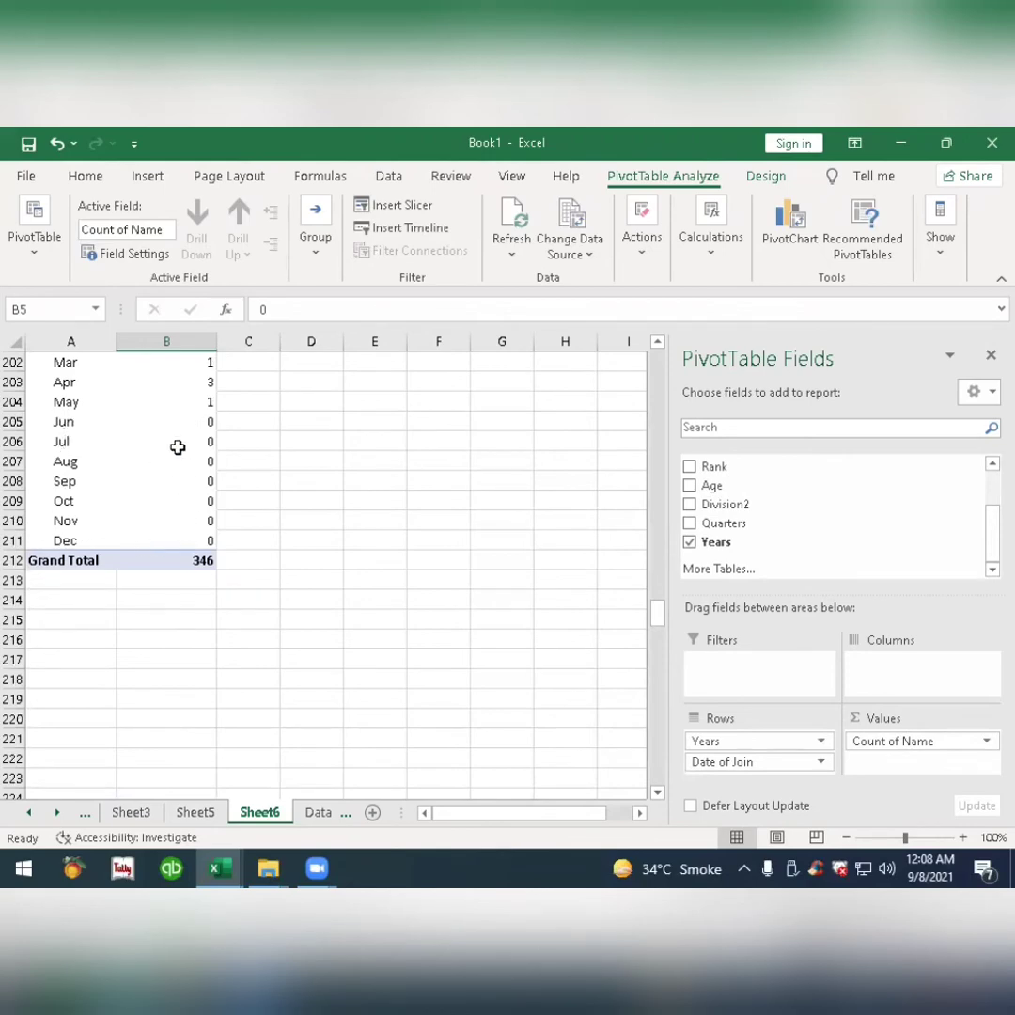
Create another pivot table on a new worksheet from the employee table range Data!$A$1:$F$347.
{"action": "scroll", "coordinate": [189, 501], "scroll_direction": "up", "scroll_amount": 5}
{"action": "scroll", "coordinate": [189, 501], "scroll_direction": "up", "scroll_amount": 20}
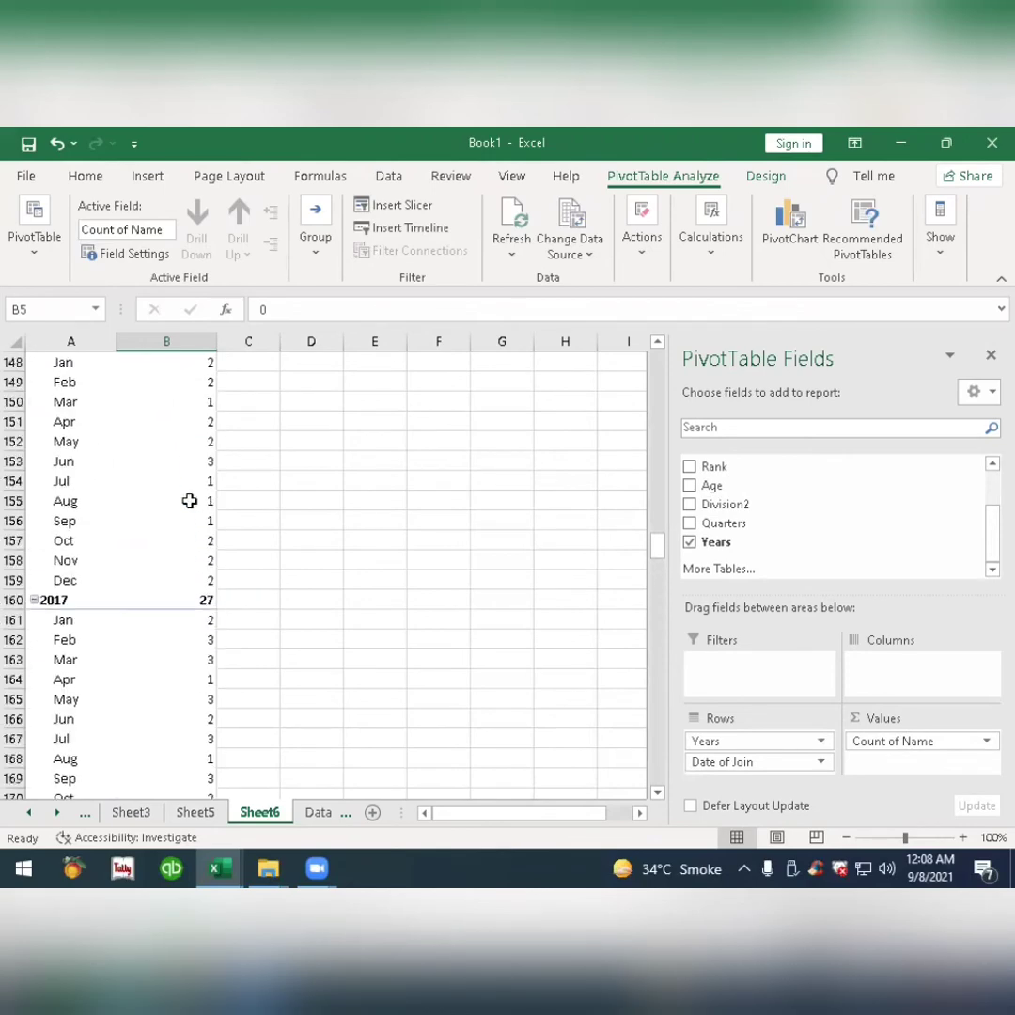
{"action": "scroll", "coordinate": [189, 501], "scroll_direction": "up", "scroll_amount": 20}
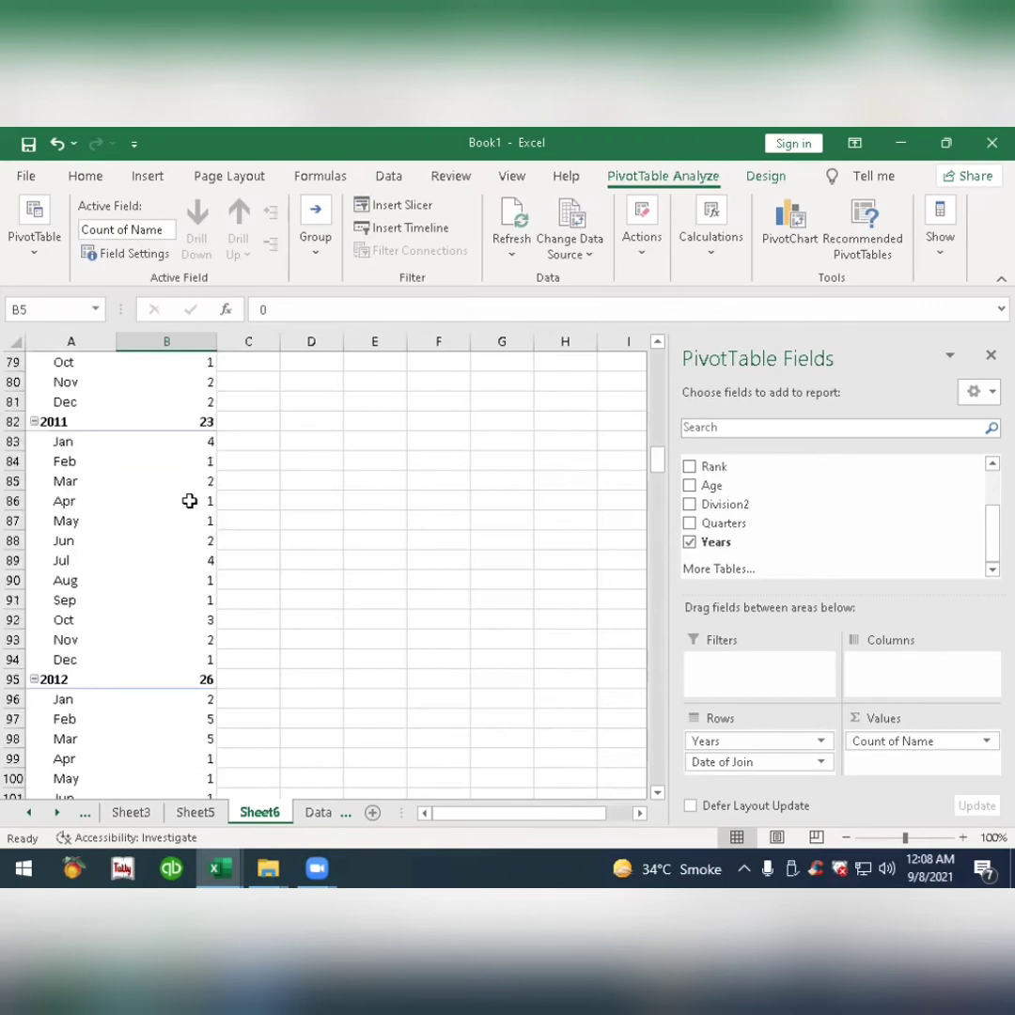
{"action": "scroll", "coordinate": [189, 501], "scroll_direction": "up", "scroll_amount": 15}
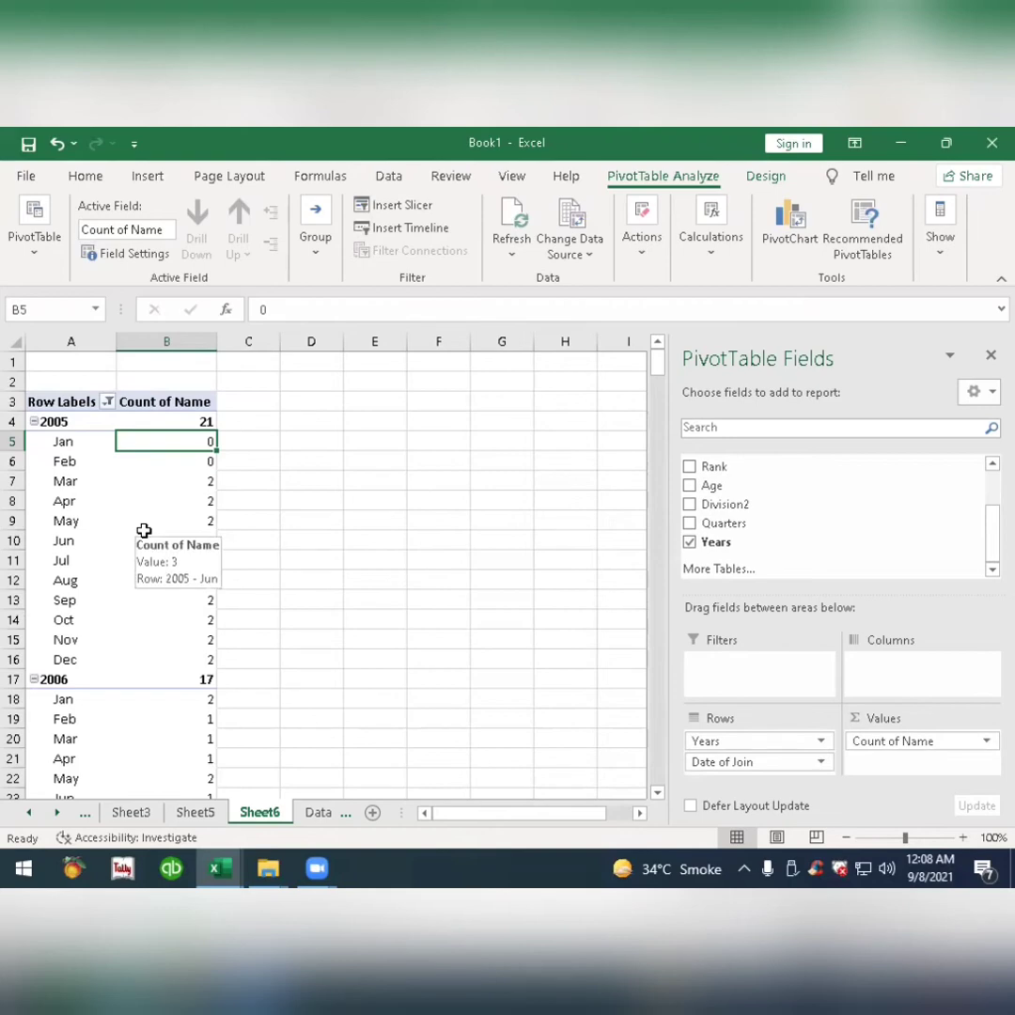
{"action": "left_click", "coordinate": [319, 813]}
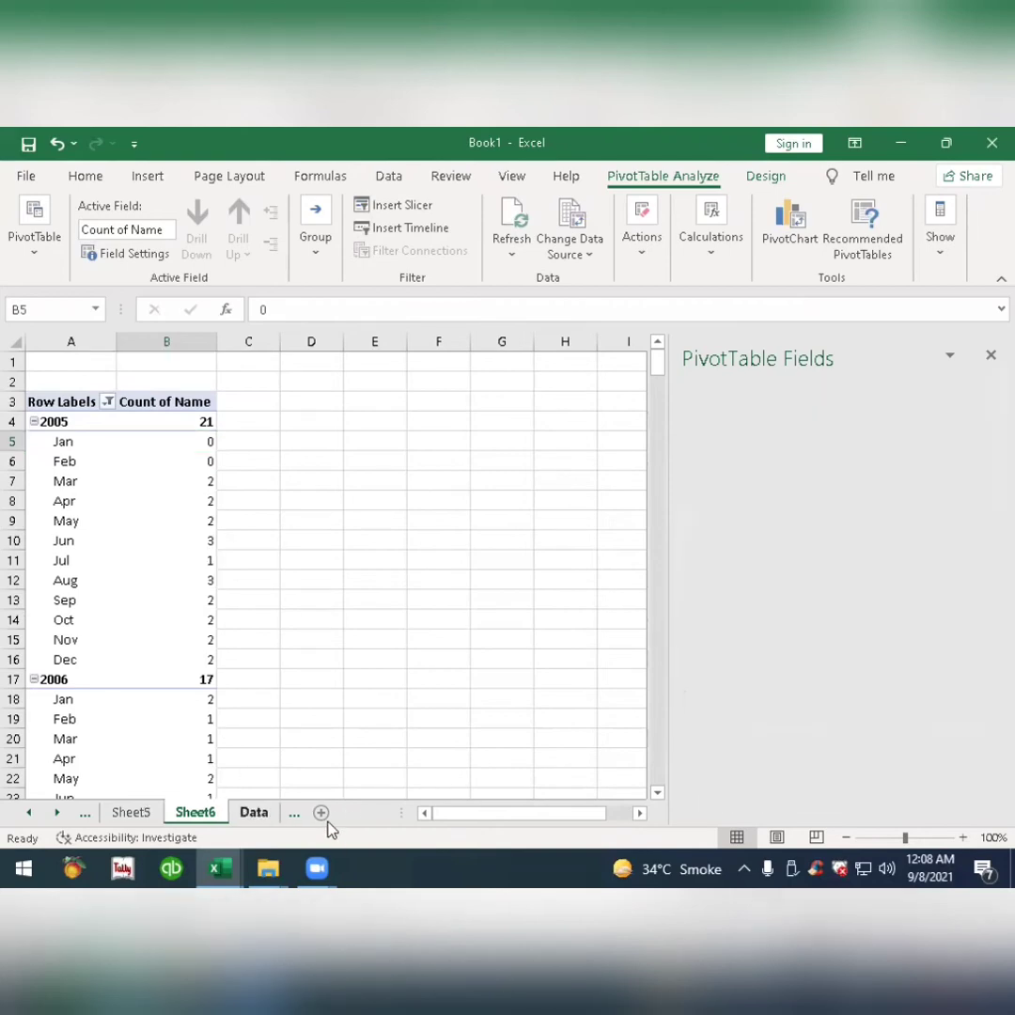
{"action": "left_click", "coordinate": [148, 176]}
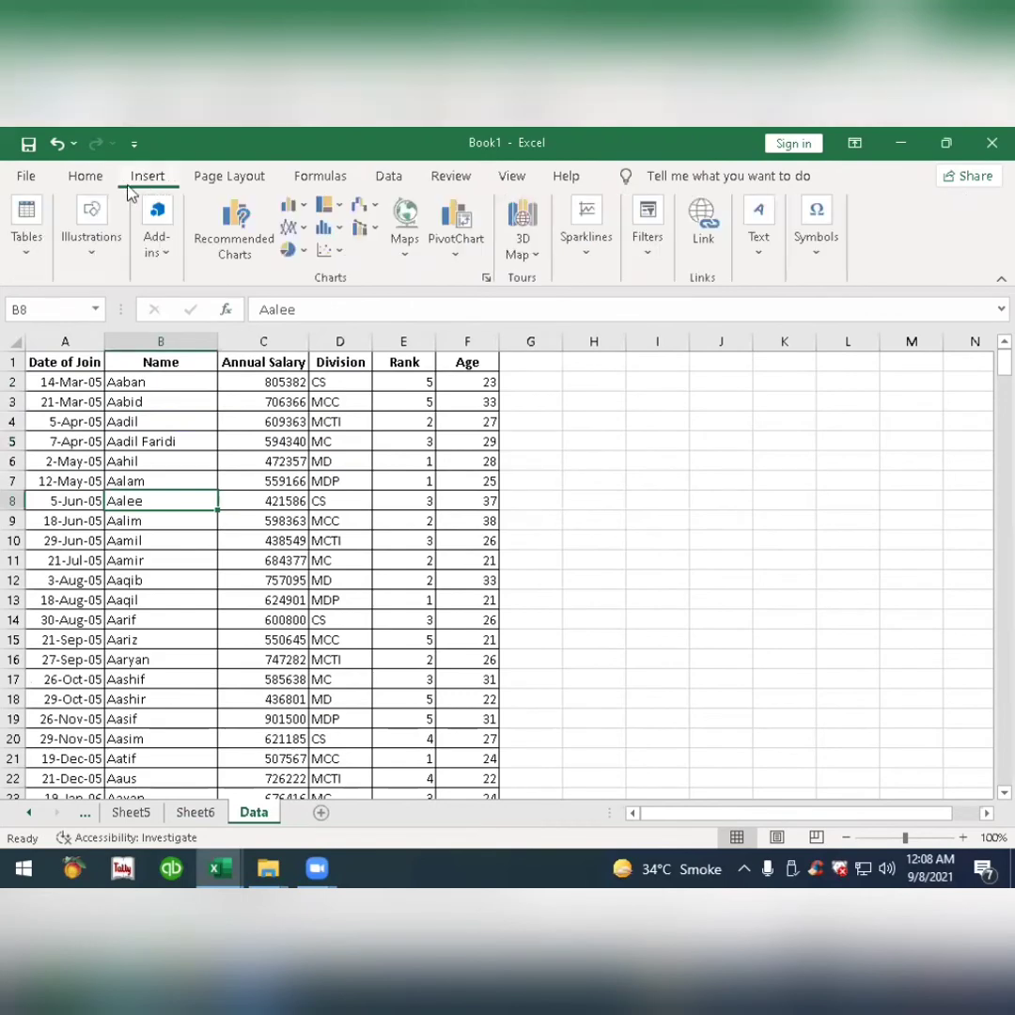
{"action": "left_click", "coordinate": [29, 235]}
{"action": "left_click", "coordinate": [38, 312]}
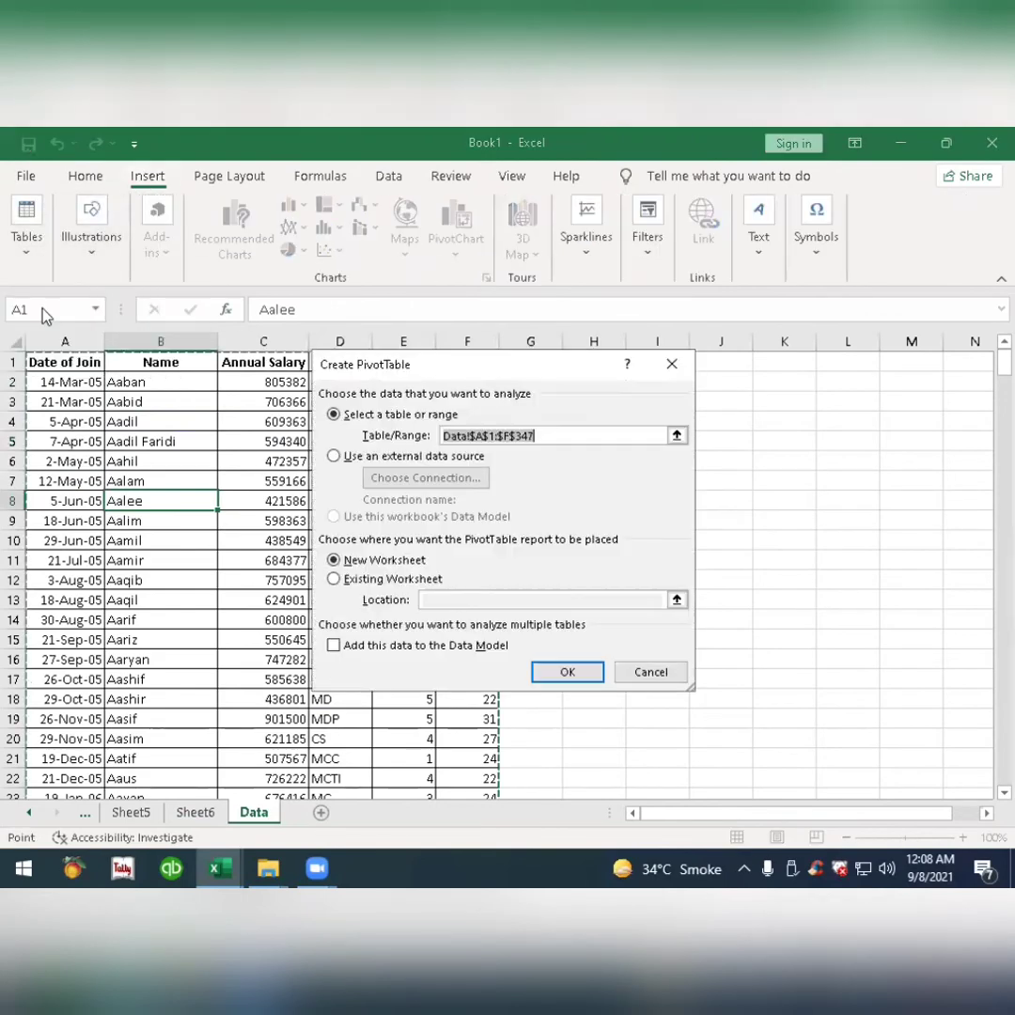
{"action": "left_click", "coordinate": [570, 673]}
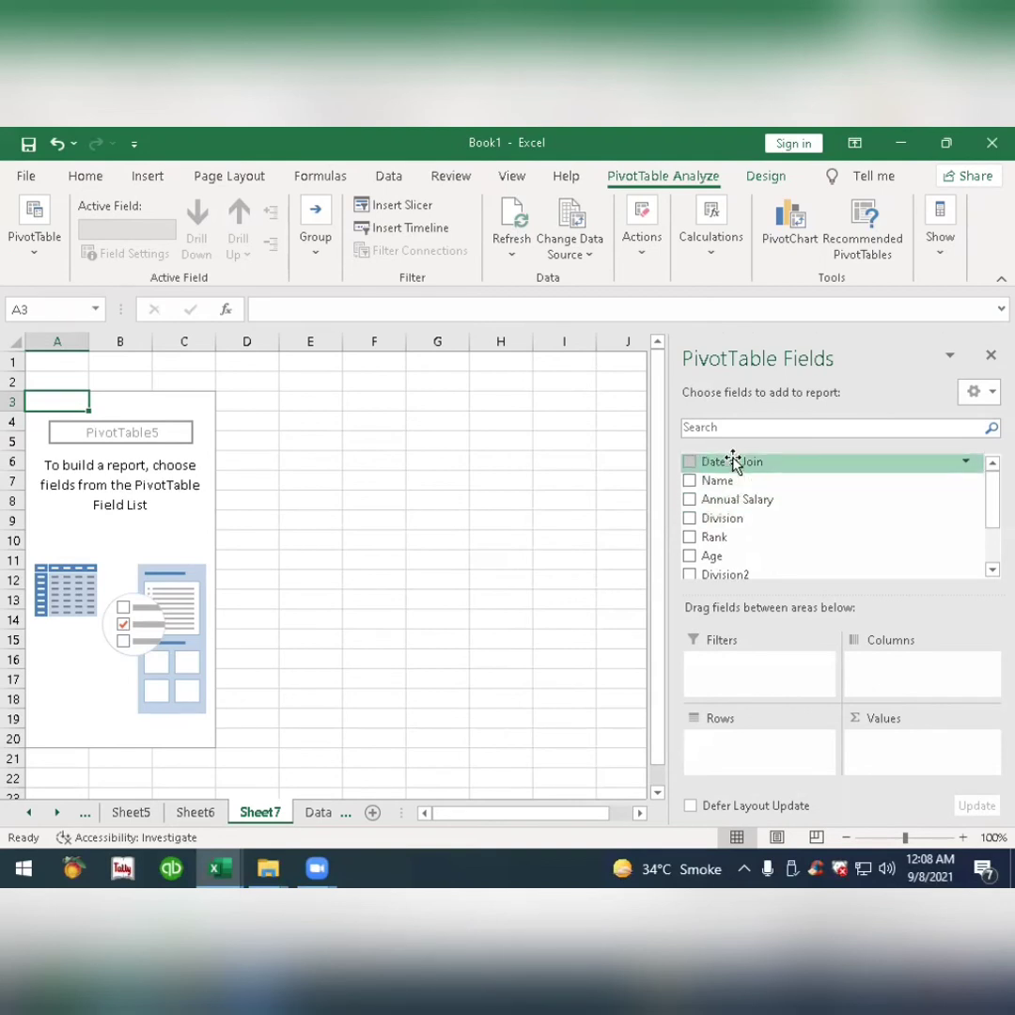
Lay out the pivot table with Annual Salary as rows, Age as columns, count of Name as values and Division as report filter.
{"action": "left_click_drag", "start_coordinate": [737, 499], "coordinate": [743, 747]}
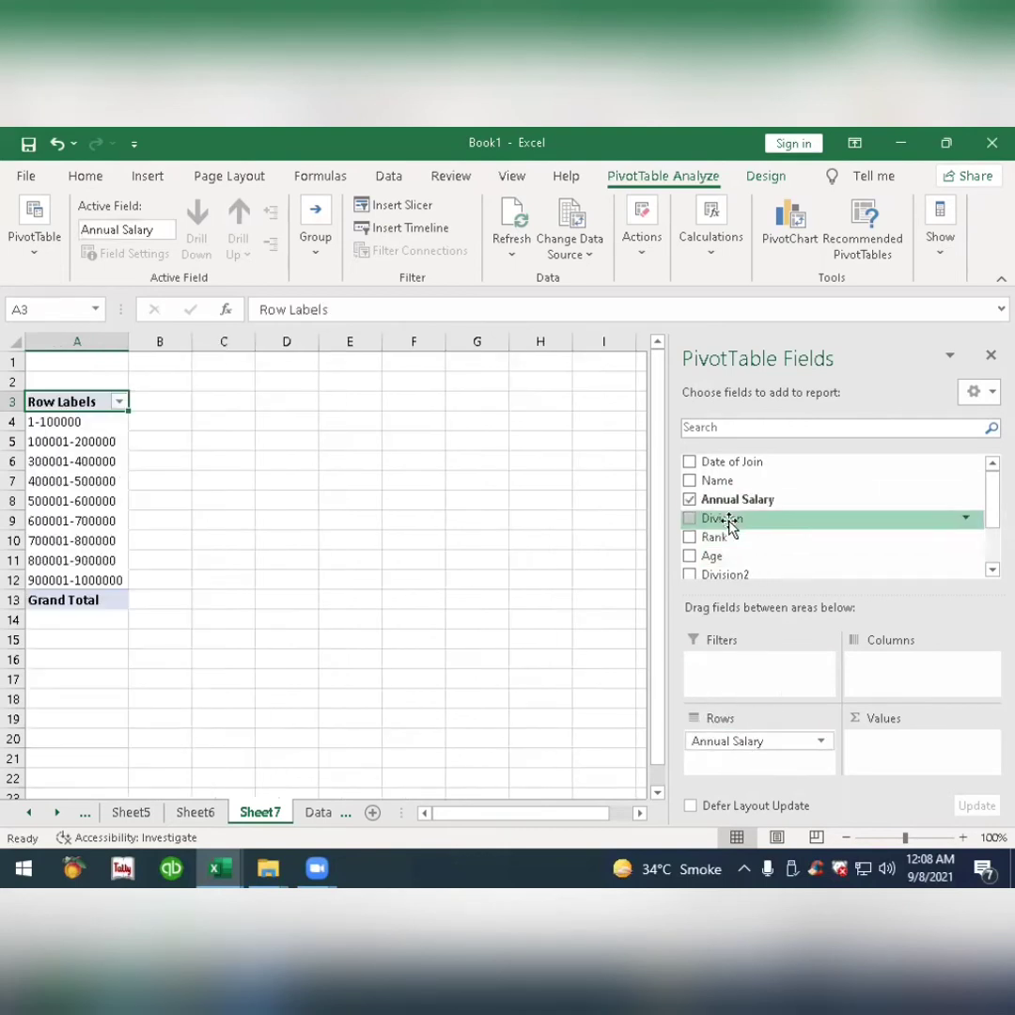
{"action": "left_click_drag", "start_coordinate": [720, 482], "coordinate": [910, 748]}
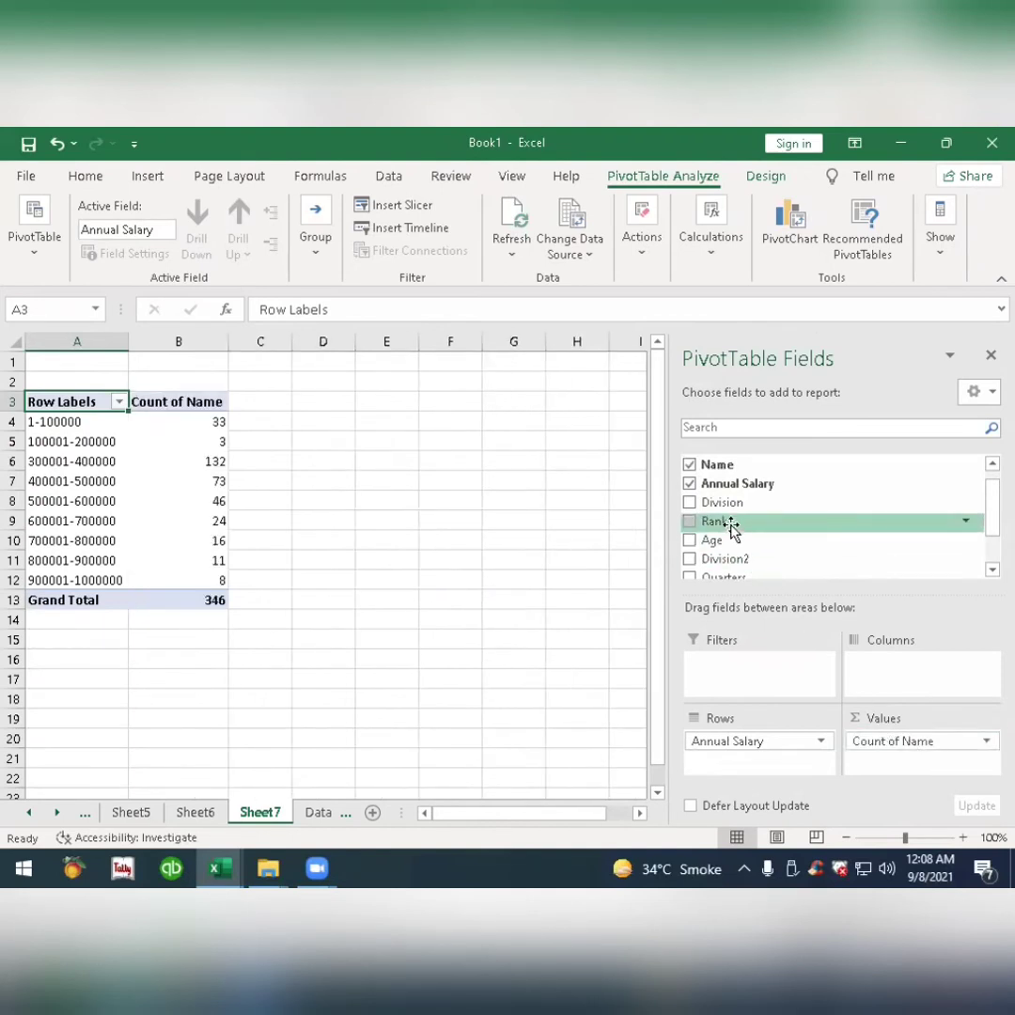
{"action": "left_click_drag", "start_coordinate": [714, 541], "coordinate": [866, 666]}
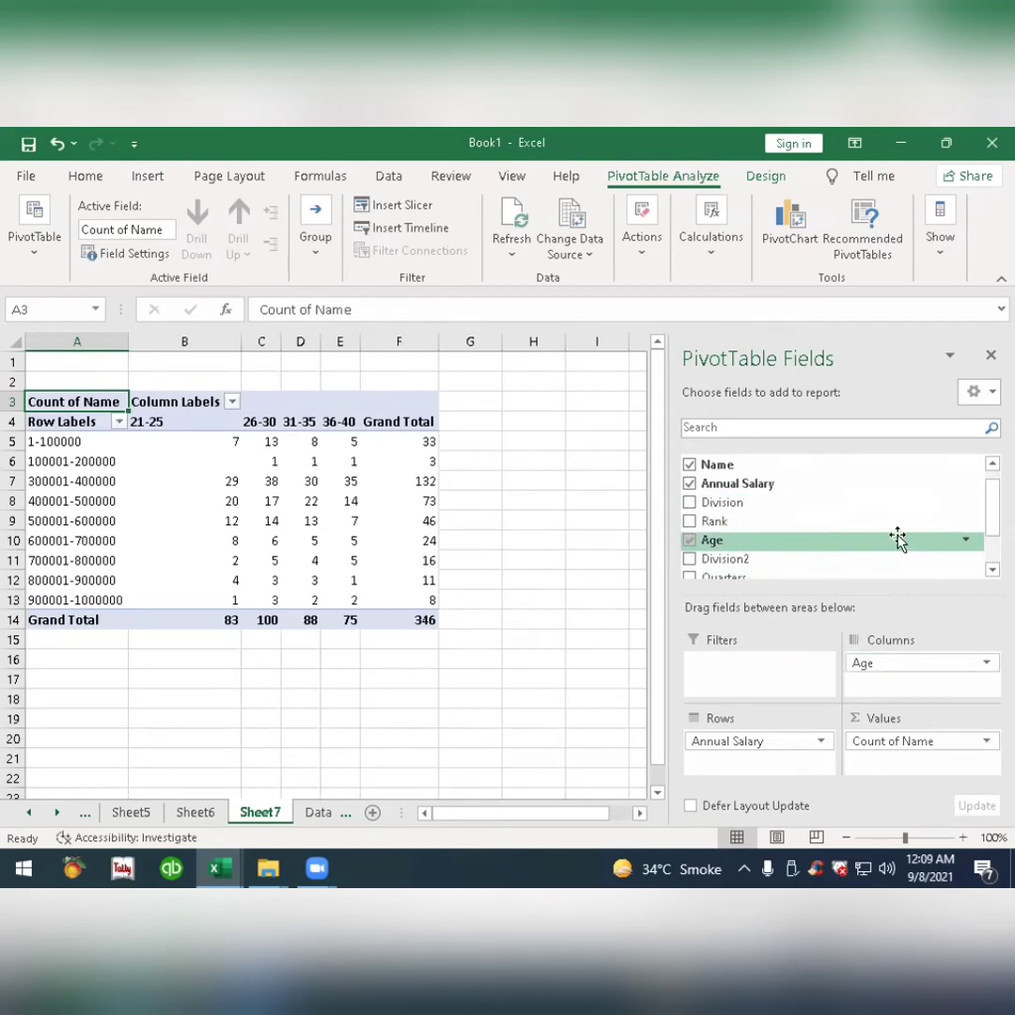
{"action": "mouse_move", "coordinate": [987, 507]}
{"action": "left_mouse_down"}
{"action": "mouse_move", "coordinate": [988, 540]}
{"action": "mouse_move", "coordinate": [988, 503]}
{"action": "left_mouse_up"}
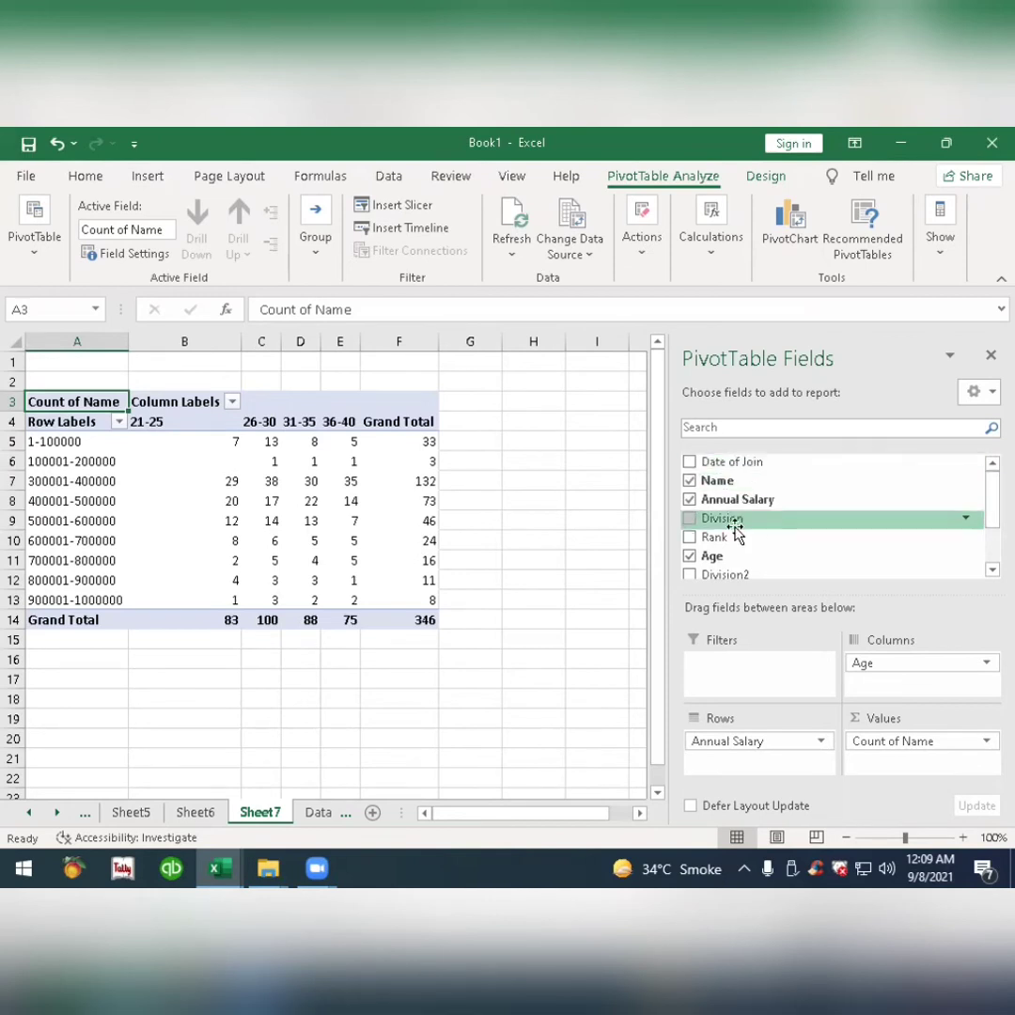
{"action": "left_click_drag", "start_coordinate": [736, 520], "coordinate": [756, 673]}
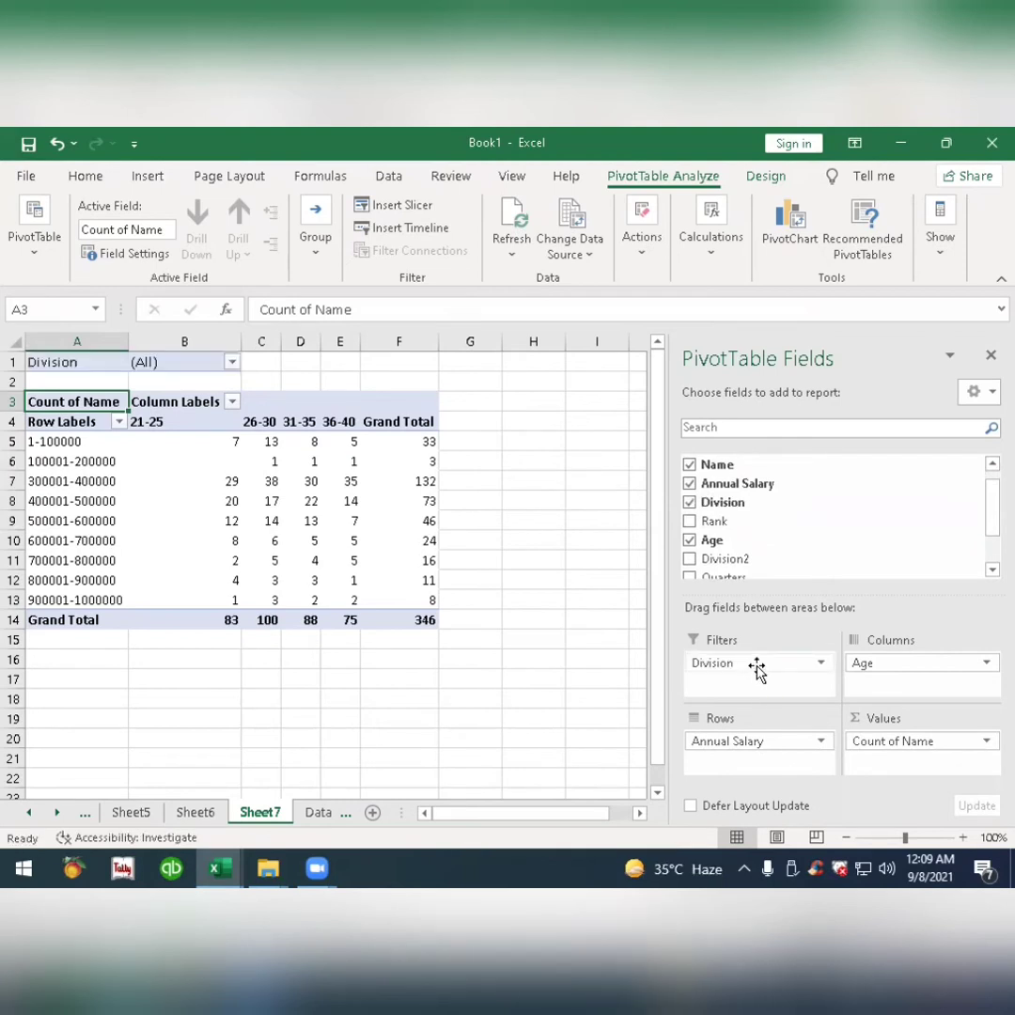
Filter the report by the CS division, and replace that filter with the MC division.
{"action": "left_click", "coordinate": [232, 363]}
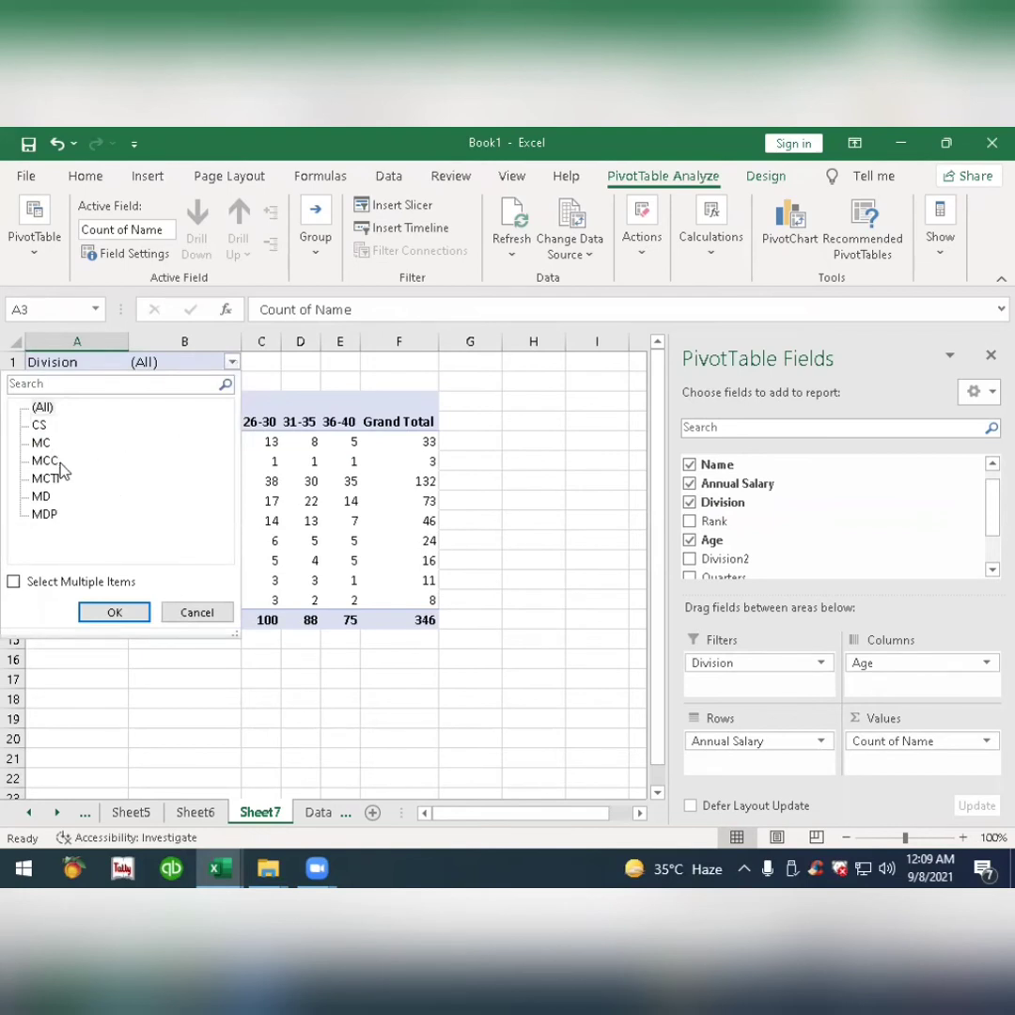
{"action": "left_click", "coordinate": [39, 426]}
{"action": "left_click", "coordinate": [125, 611]}
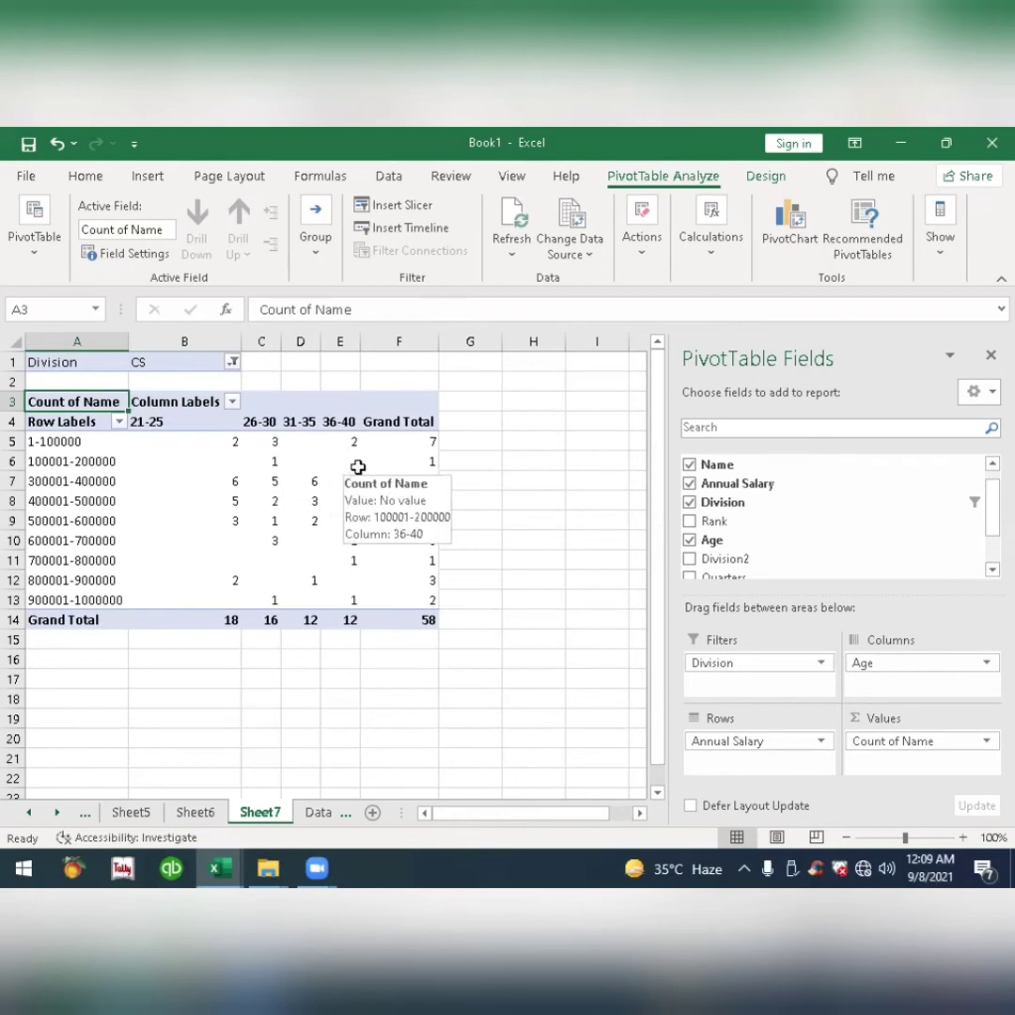
{"action": "left_click", "coordinate": [232, 362]}
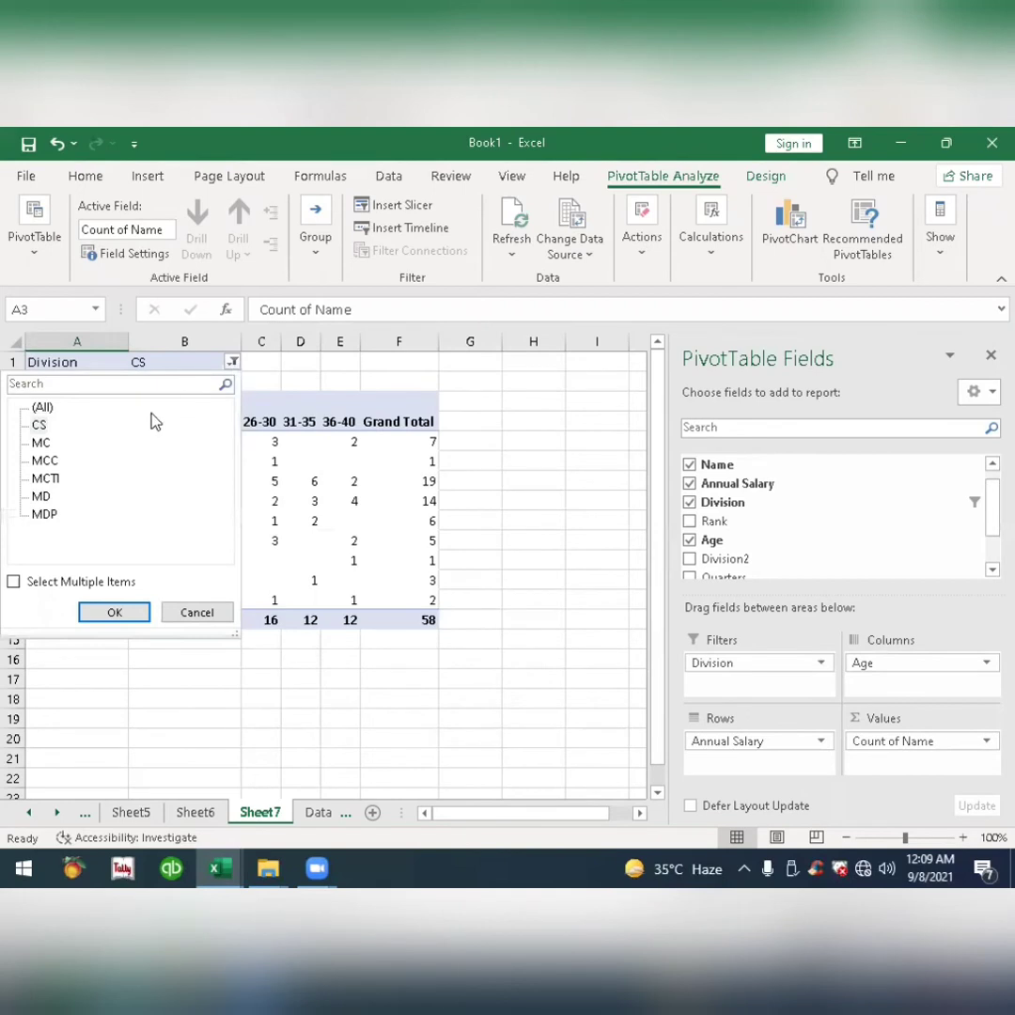
{"action": "left_click", "coordinate": [42, 444]}
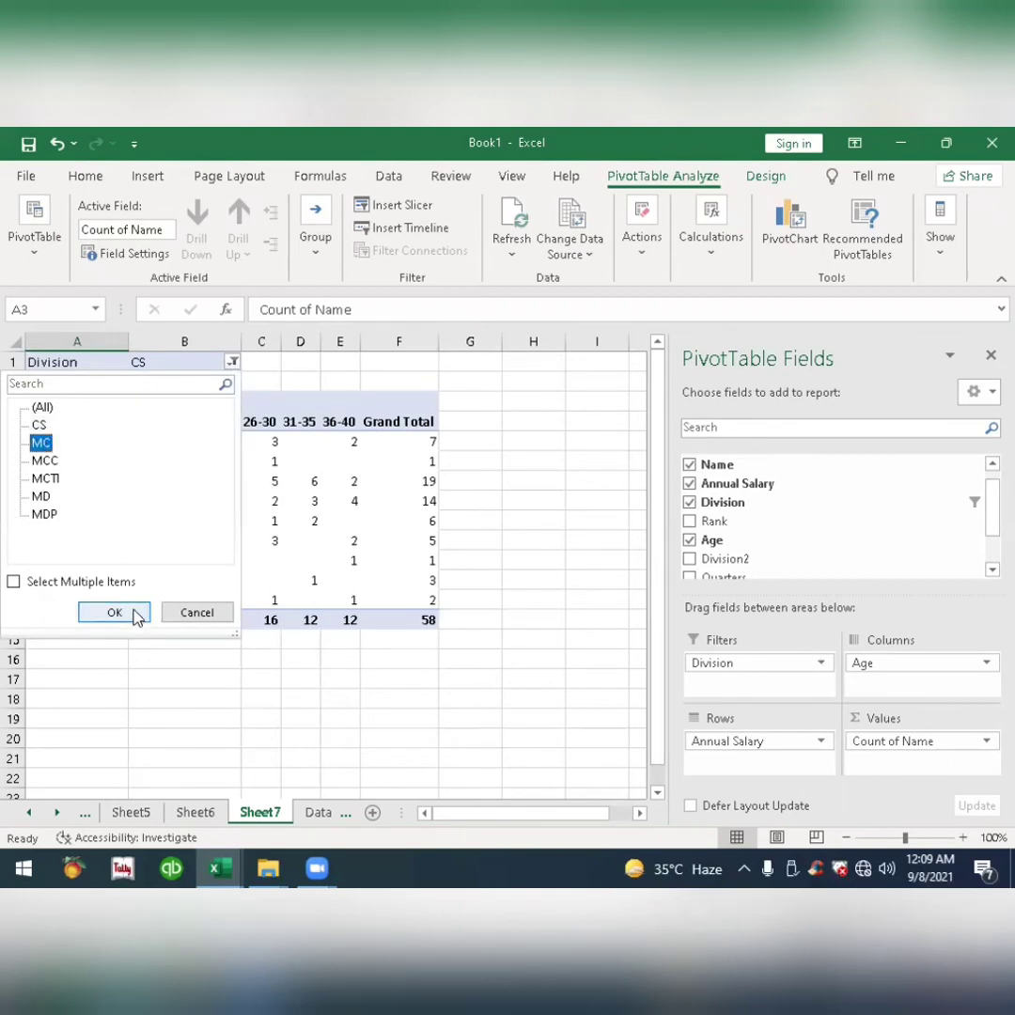
{"action": "left_click", "coordinate": [136, 616]}
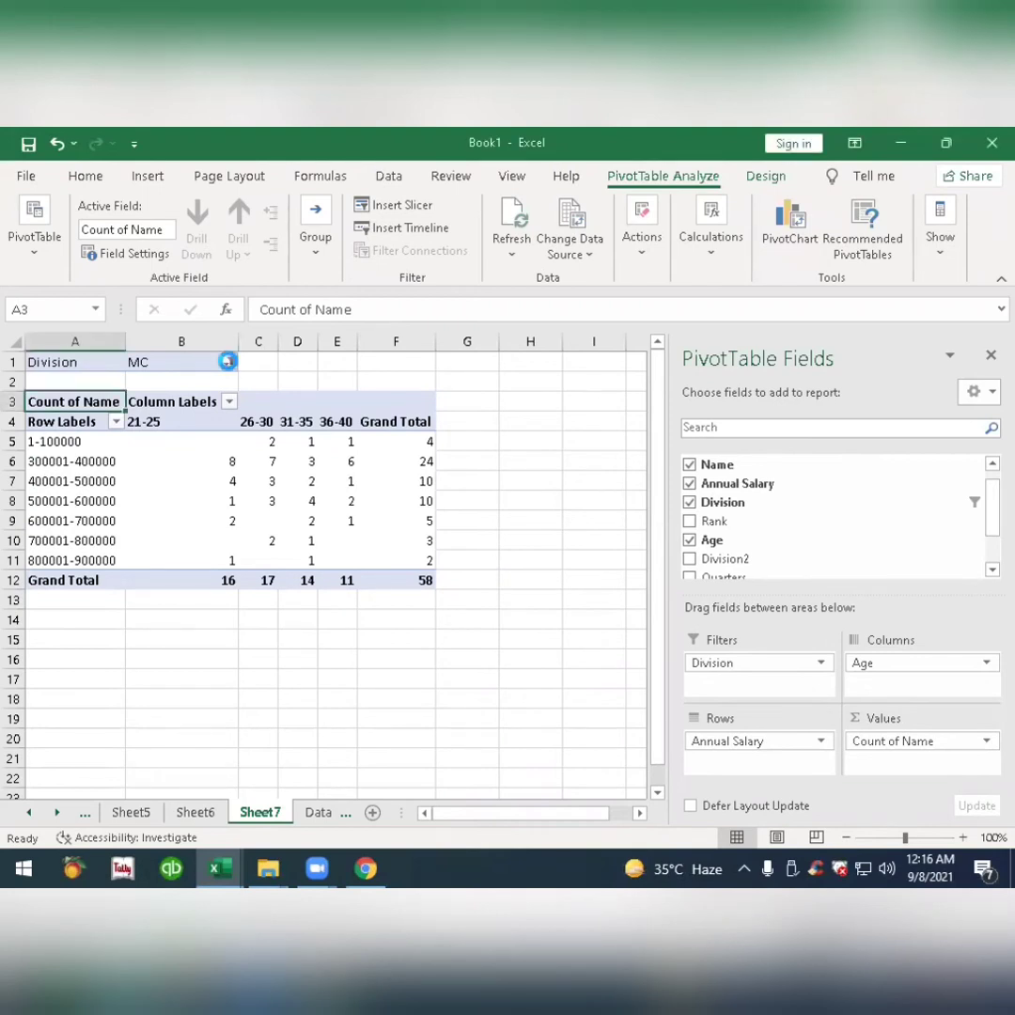
Allow multiple items in the Division filter and select CS and MC, adding MD to the selection.
{"action": "left_click", "coordinate": [229, 363]}
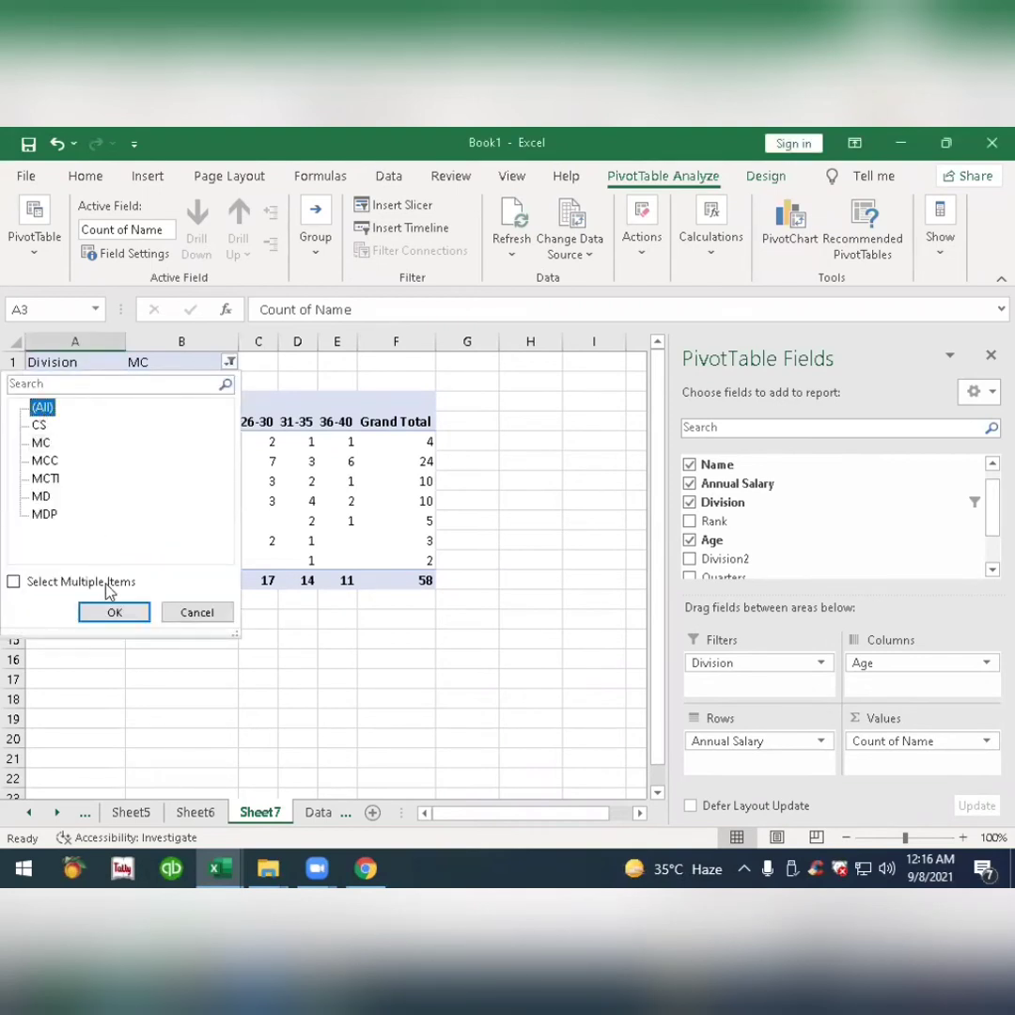
{"action": "left_click", "coordinate": [13, 583]}
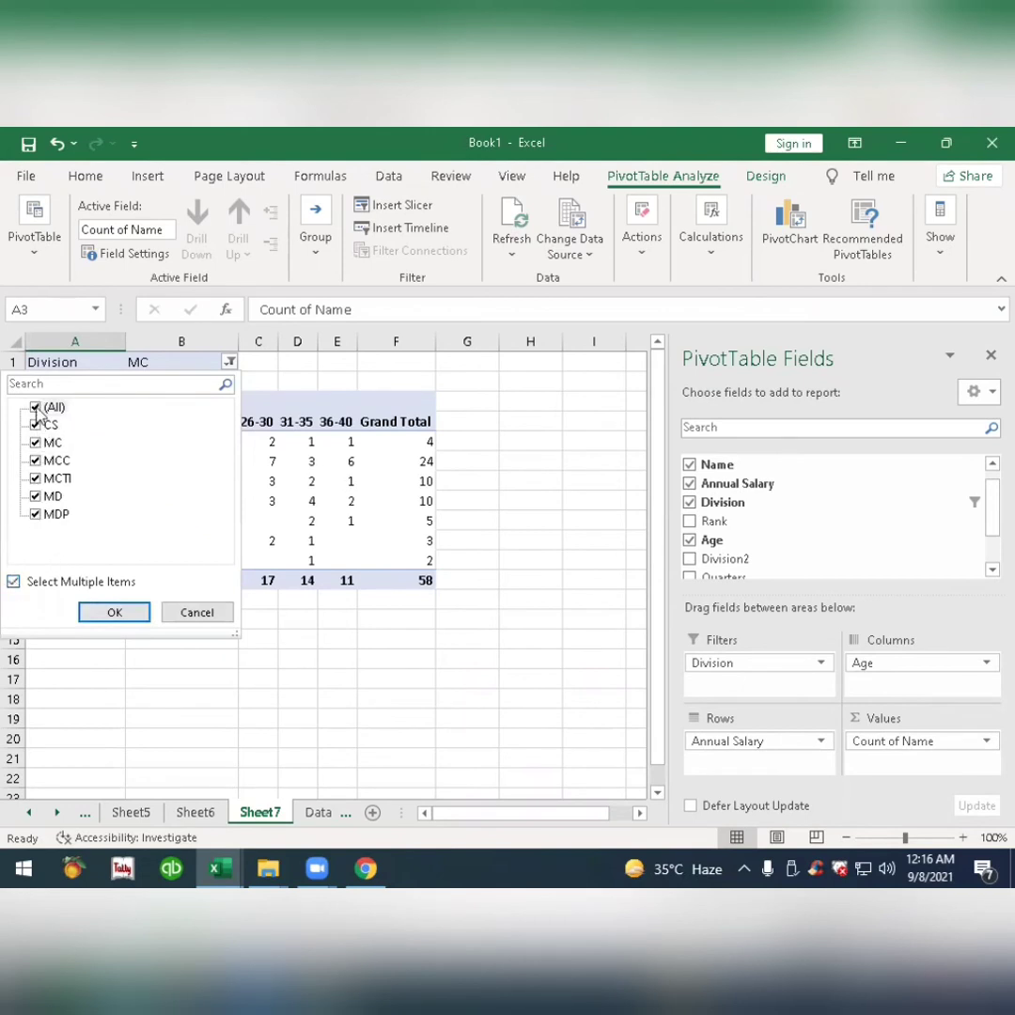
{"action": "left_click", "coordinate": [35, 442]}
{"action": "left_click", "coordinate": [35, 425]}
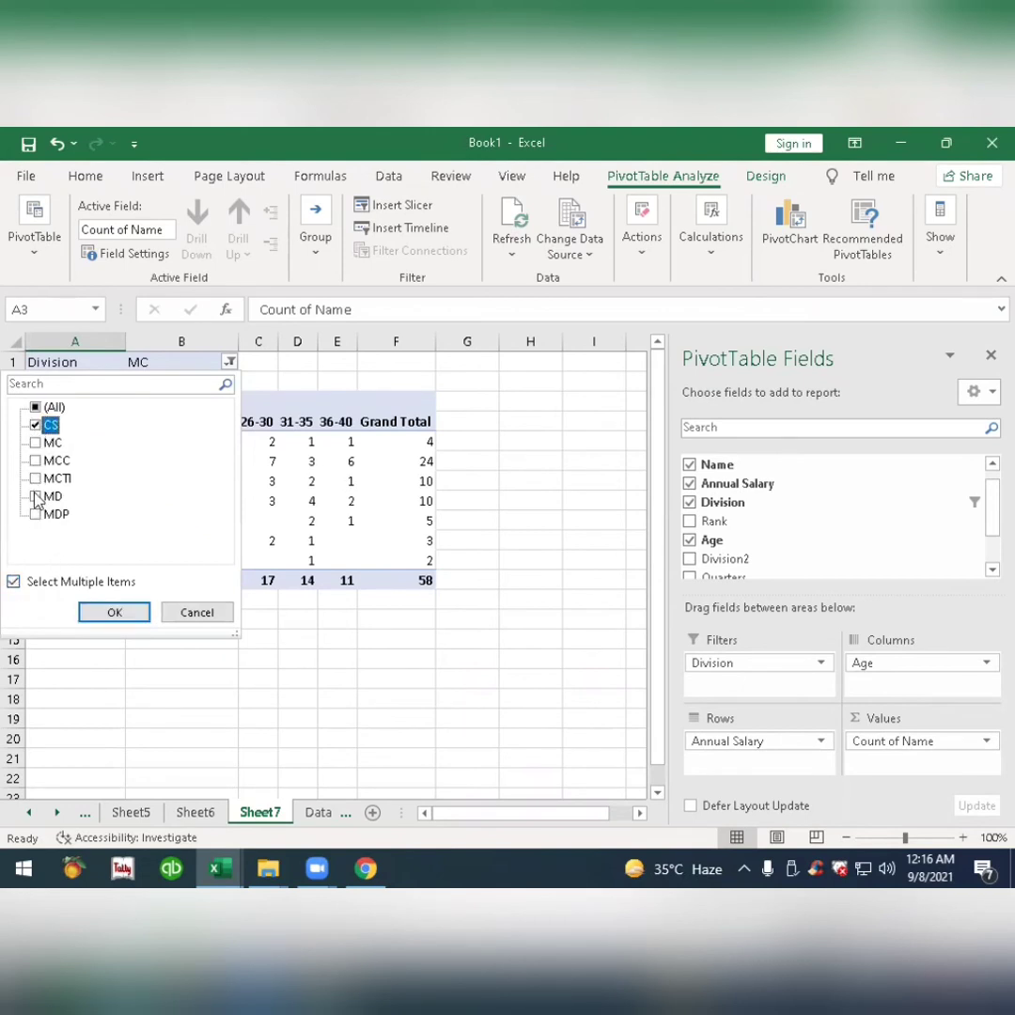
{"action": "left_click", "coordinate": [34, 443]}
{"action": "left_click", "coordinate": [118, 613]}
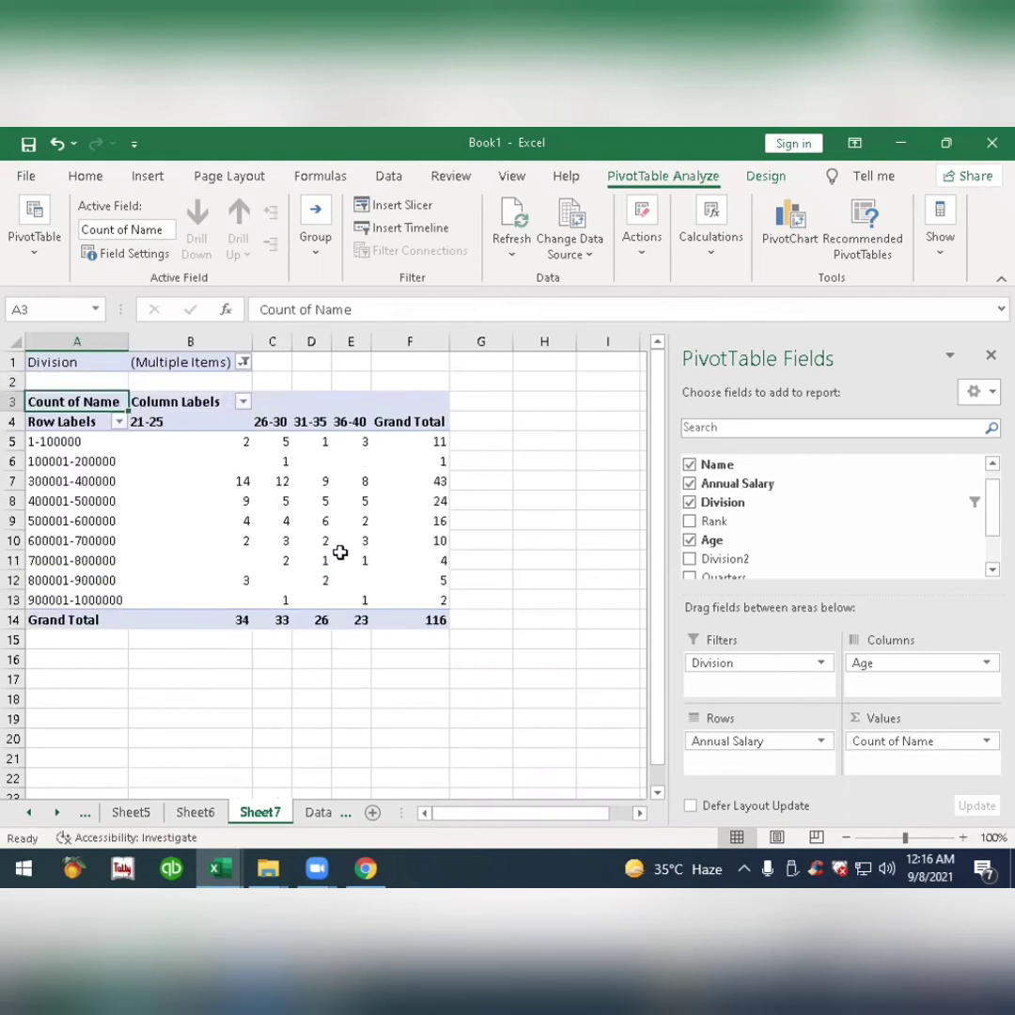
{"action": "left_click", "coordinate": [243, 362]}
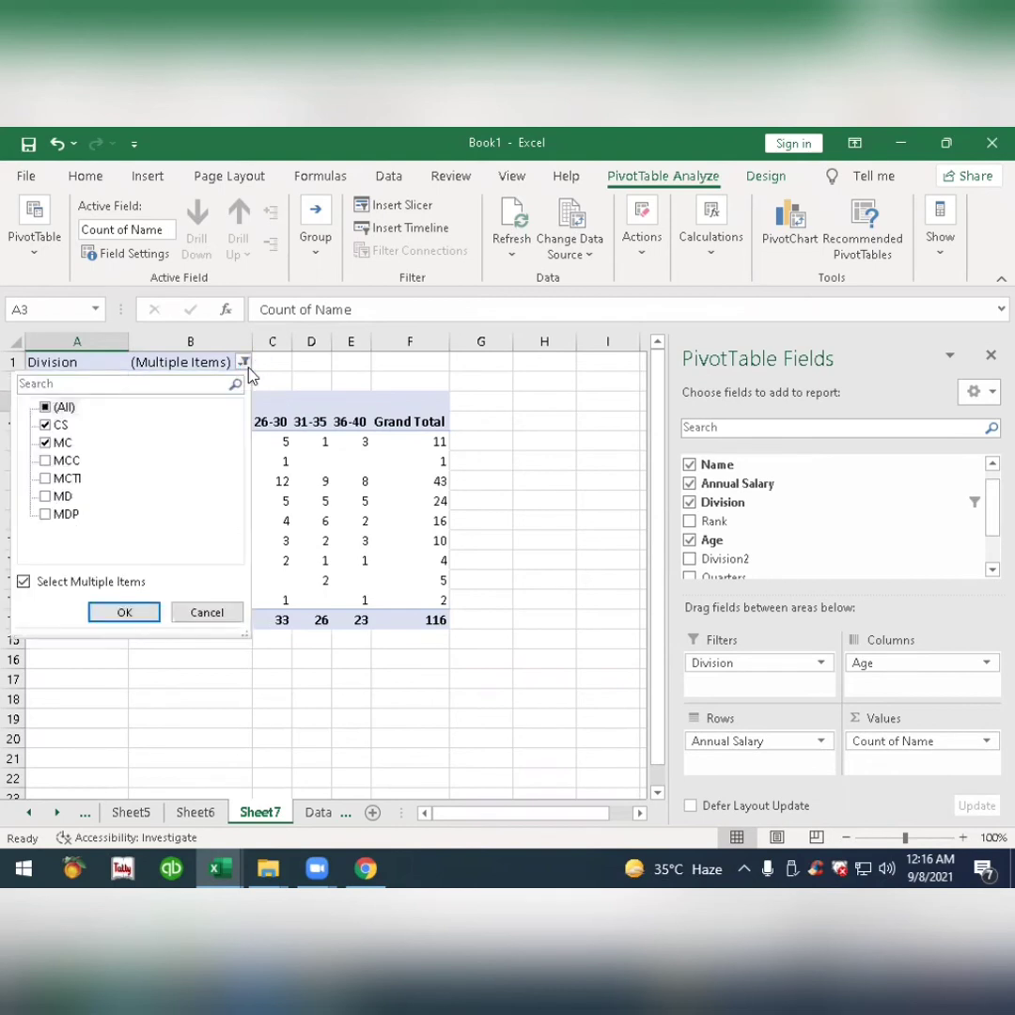
{"action": "left_click", "coordinate": [46, 496]}
{"action": "left_click", "coordinate": [104, 610]}
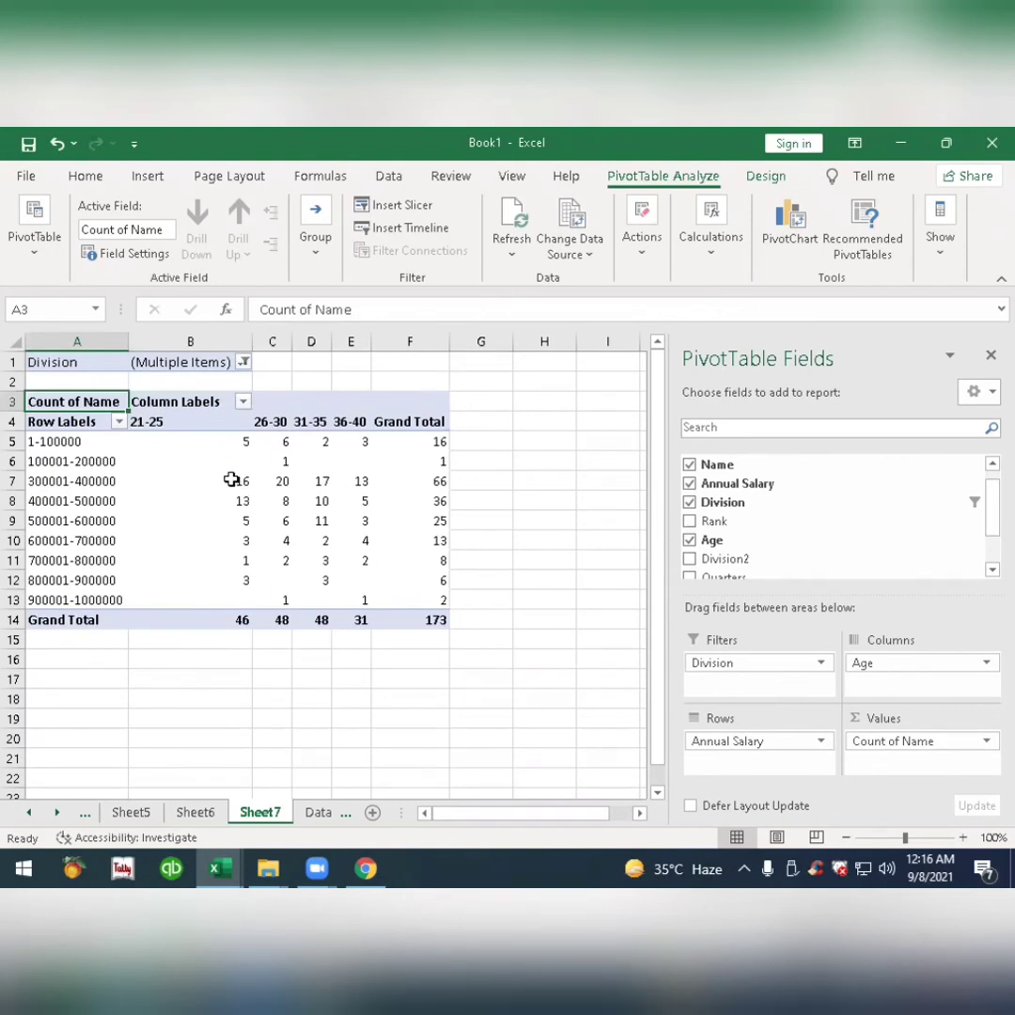
Turn off multiple selection in the Division report filter and reset it to show all divisions.
{"action": "mouse_move", "coordinate": [231, 481]}
{"action": "left_click", "coordinate": [244, 363]}
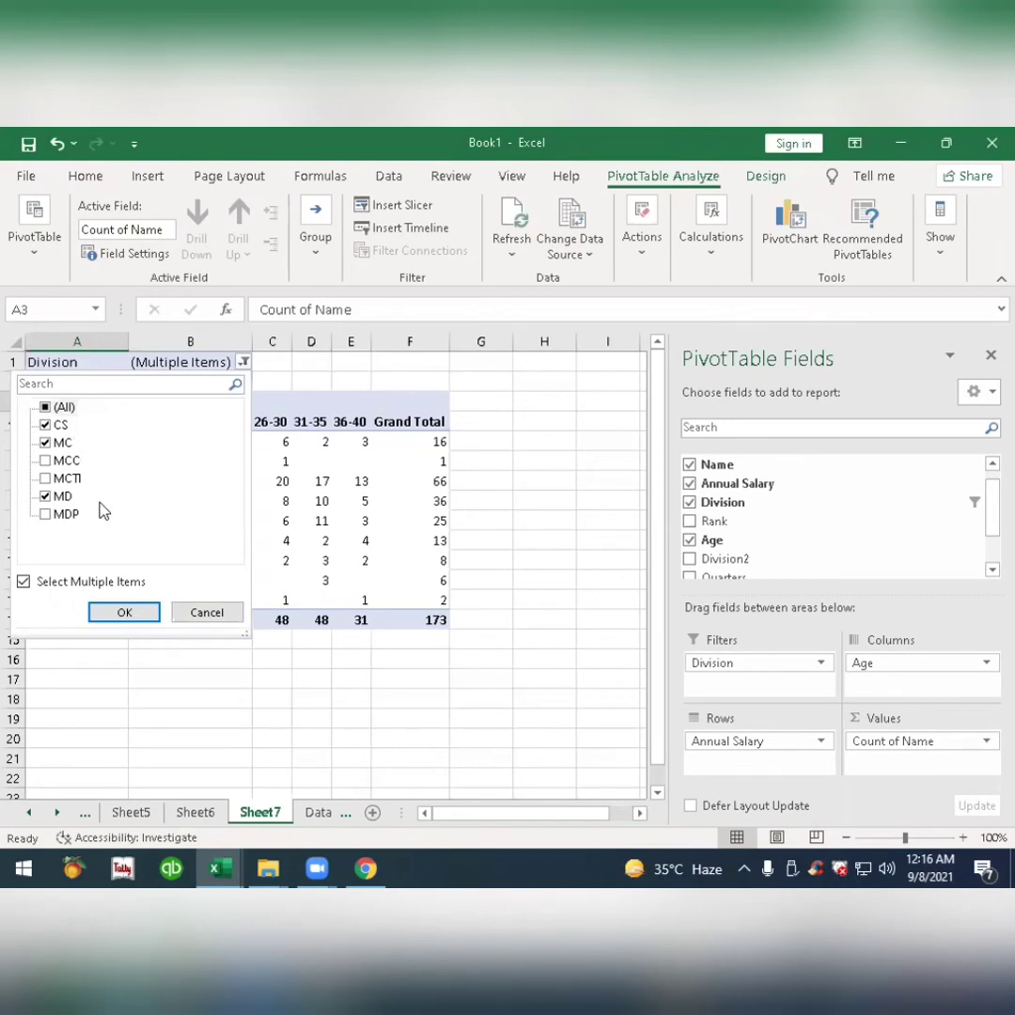
{"action": "left_click", "coordinate": [37, 582]}
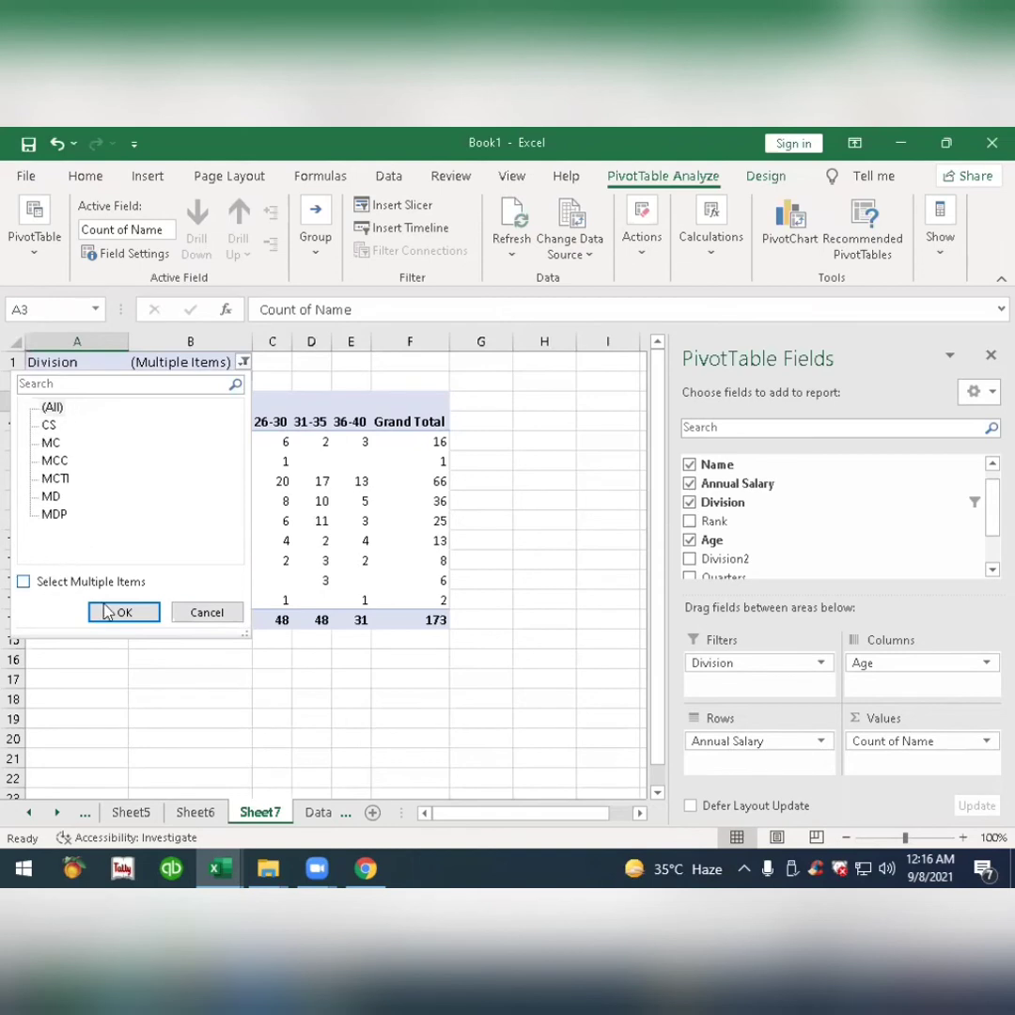
{"action": "left_click", "coordinate": [116, 613]}
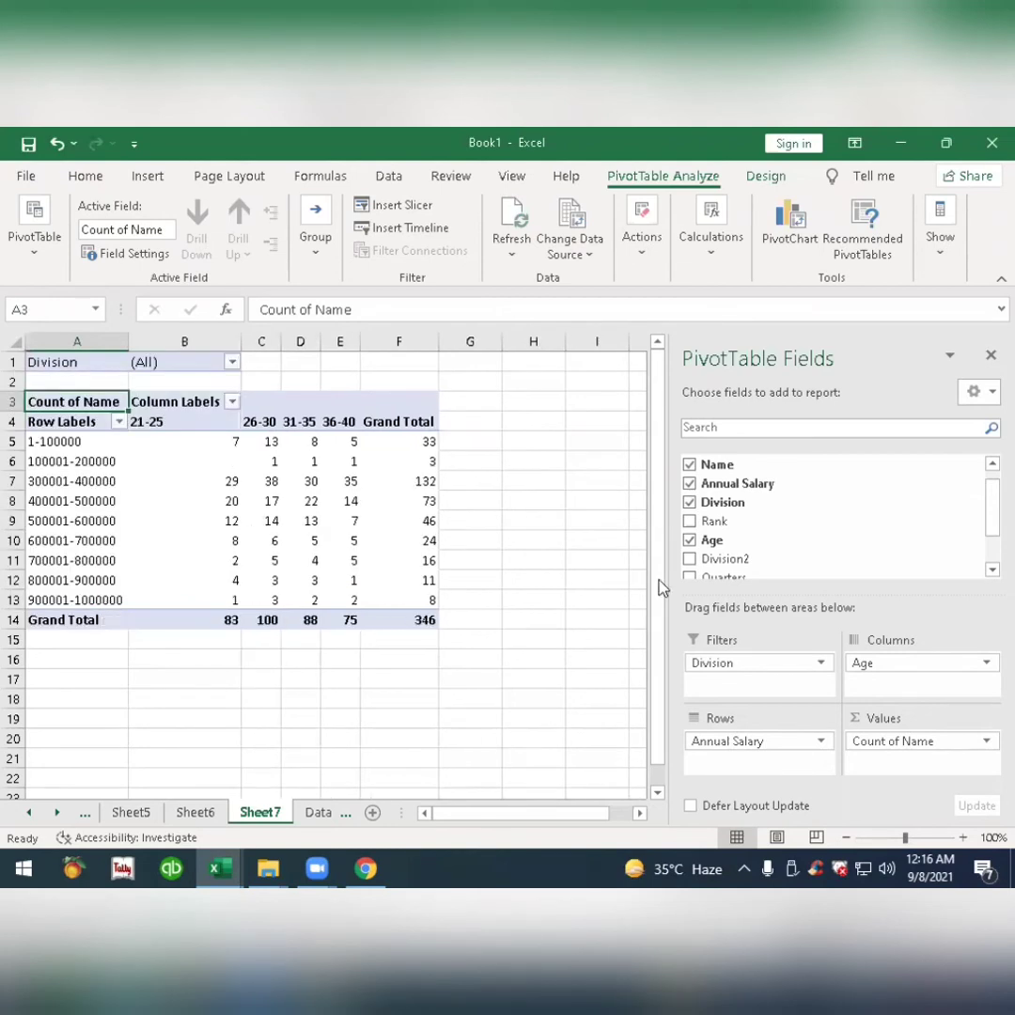
Insert a slicer for the Division field and place it in the empty cells beside the pivot table.
{"action": "right_click", "coordinate": [734, 509]}
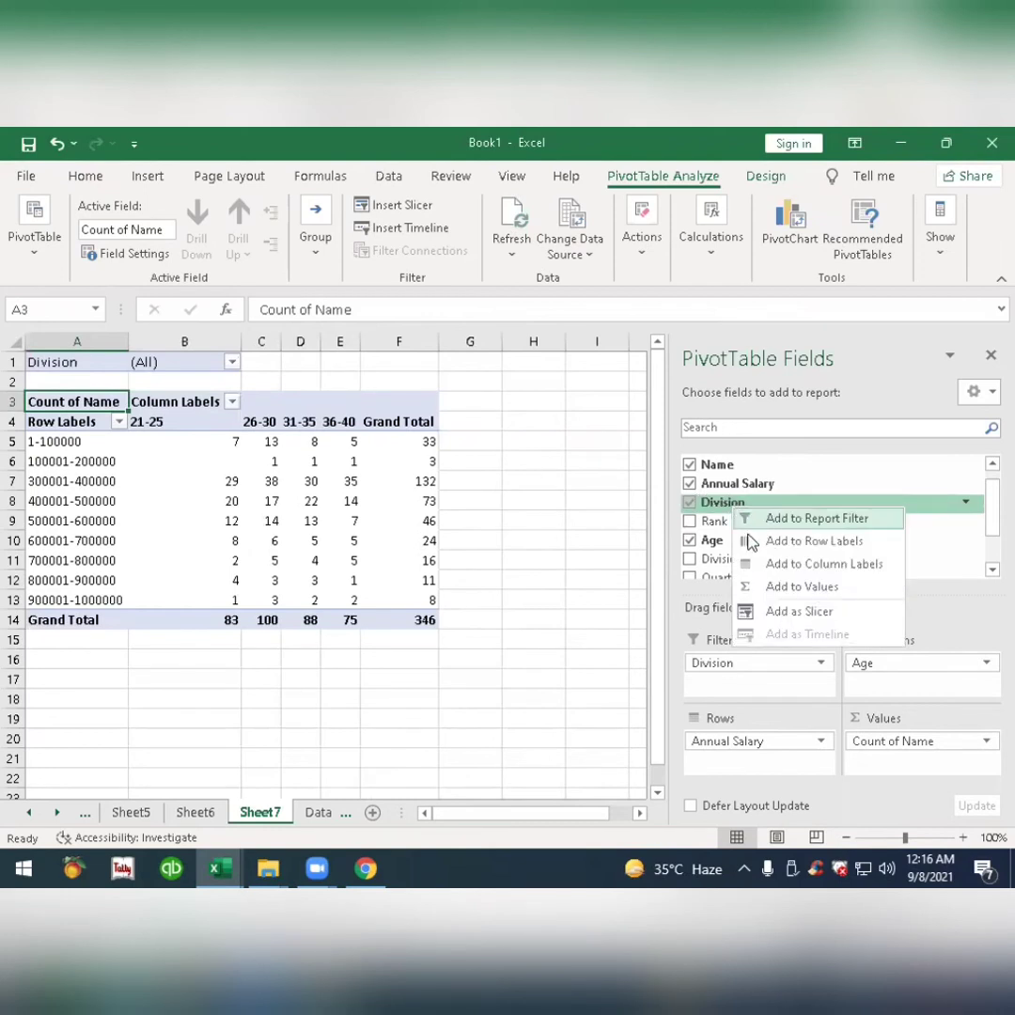
{"action": "left_click", "coordinate": [79, 362]}
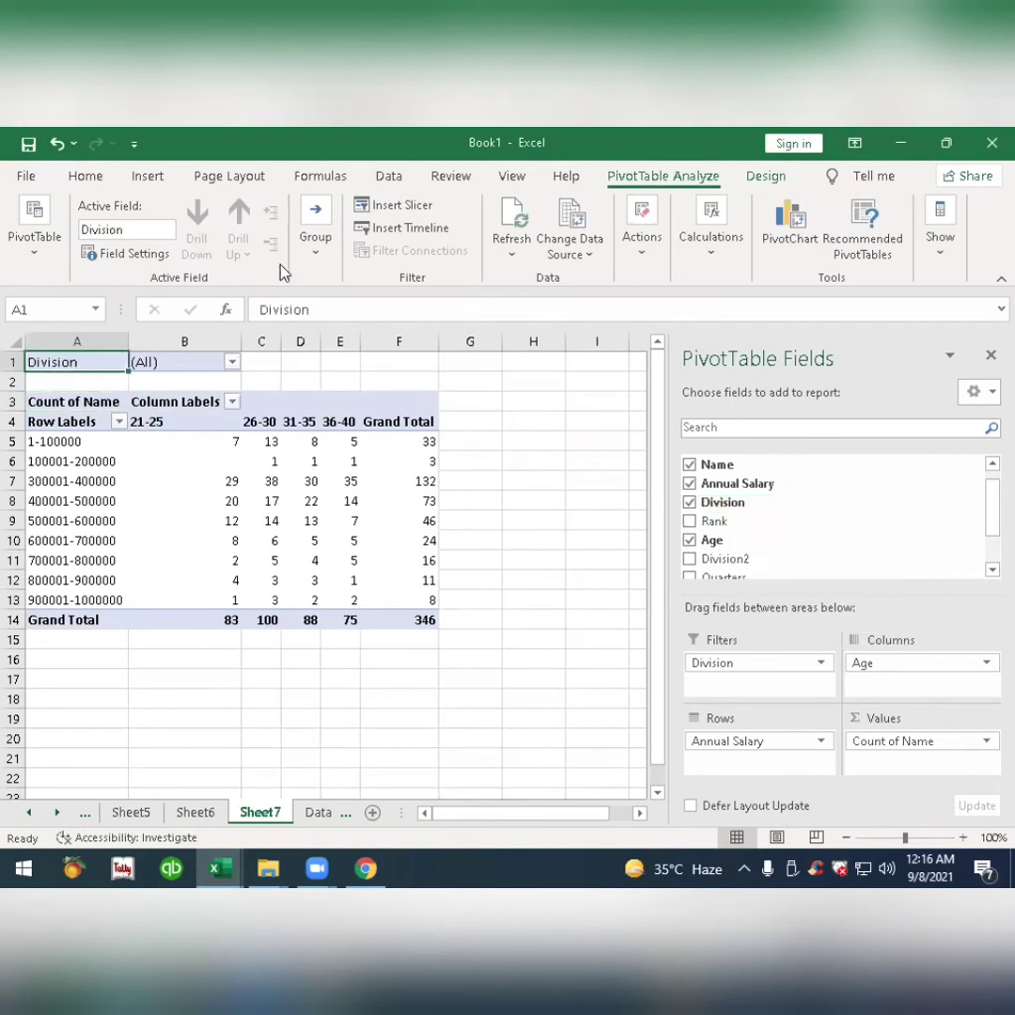
{"action": "left_click", "coordinate": [421, 217]}
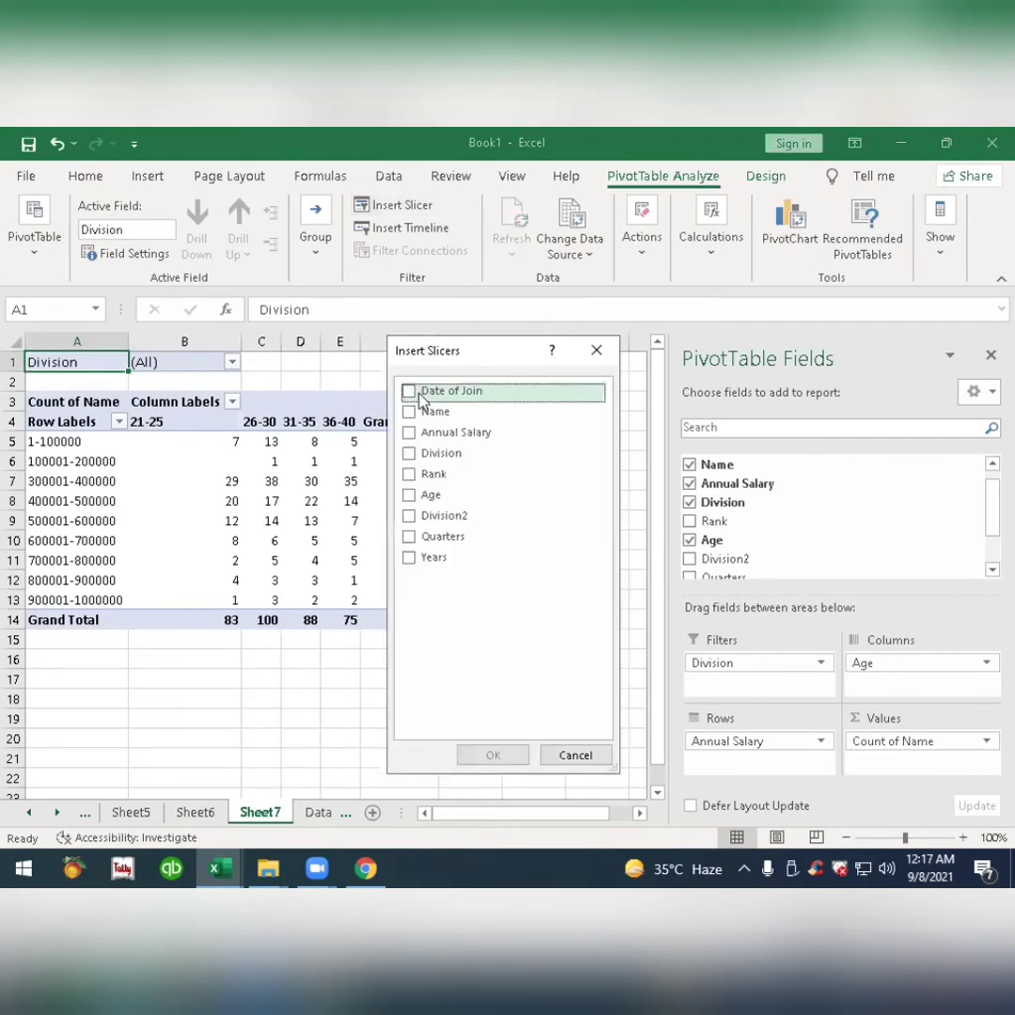
{"action": "left_click", "coordinate": [409, 453]}
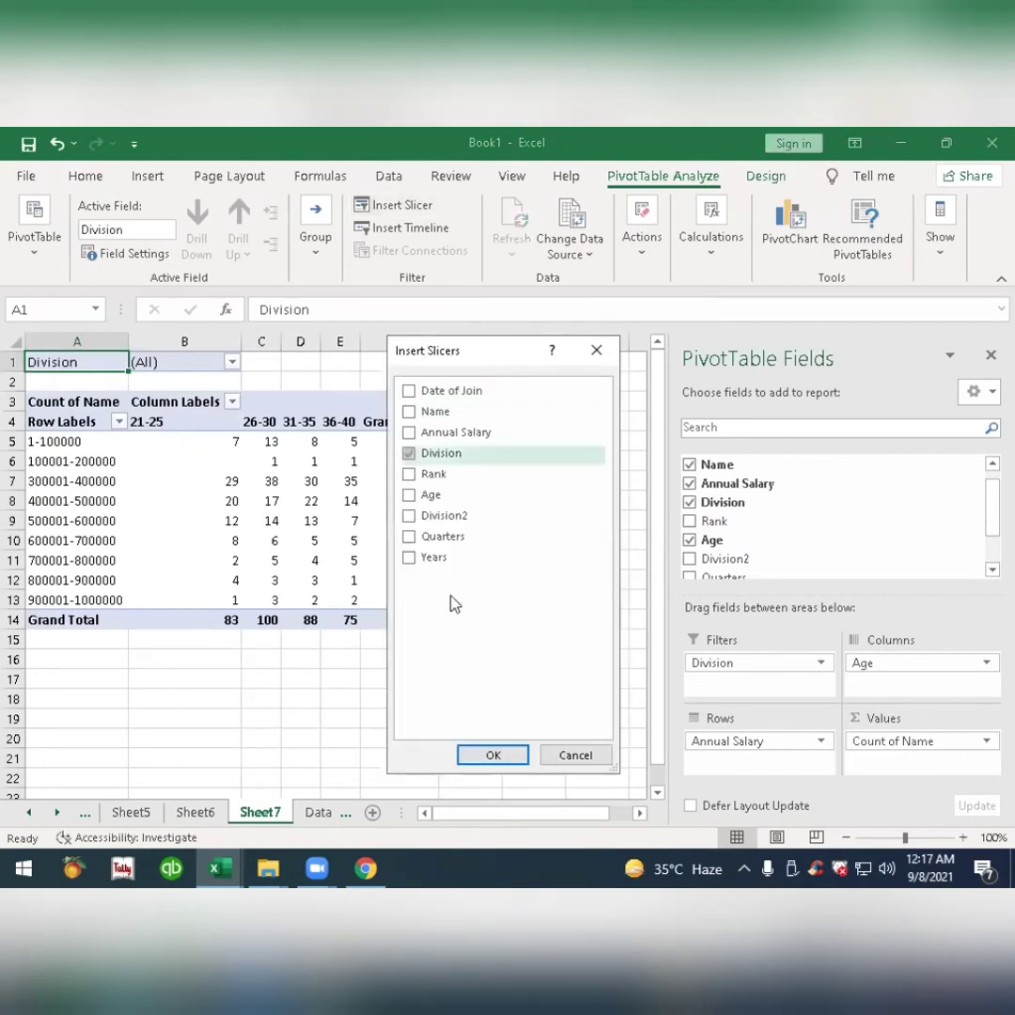
{"action": "left_click", "coordinate": [495, 757]}
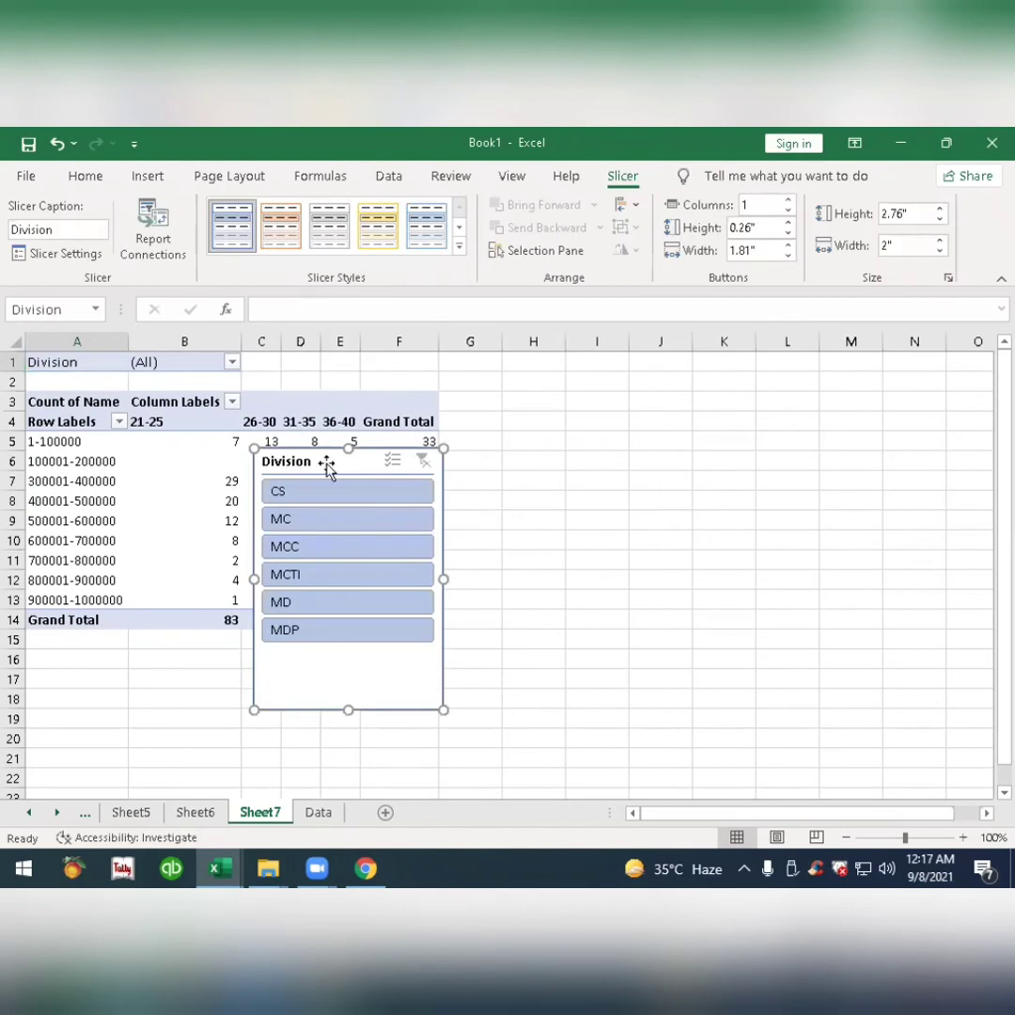
{"action": "left_click_drag", "start_coordinate": [309, 471], "coordinate": [557, 444]}
Filter the report with the Division slicer one division at a time from CS down to MDP, and turn on its multi-select mode.
{"action": "left_click", "coordinate": [557, 444]}
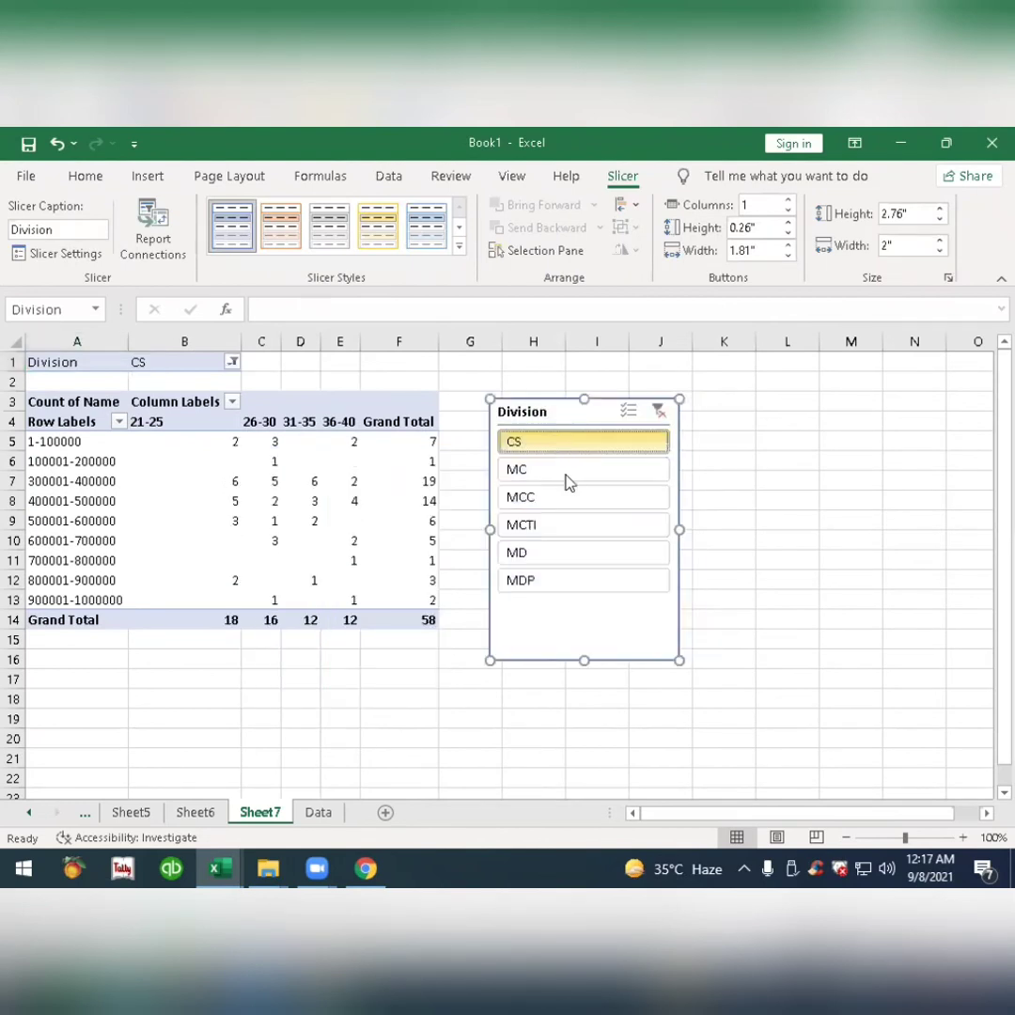
{"action": "left_click", "coordinate": [567, 481]}
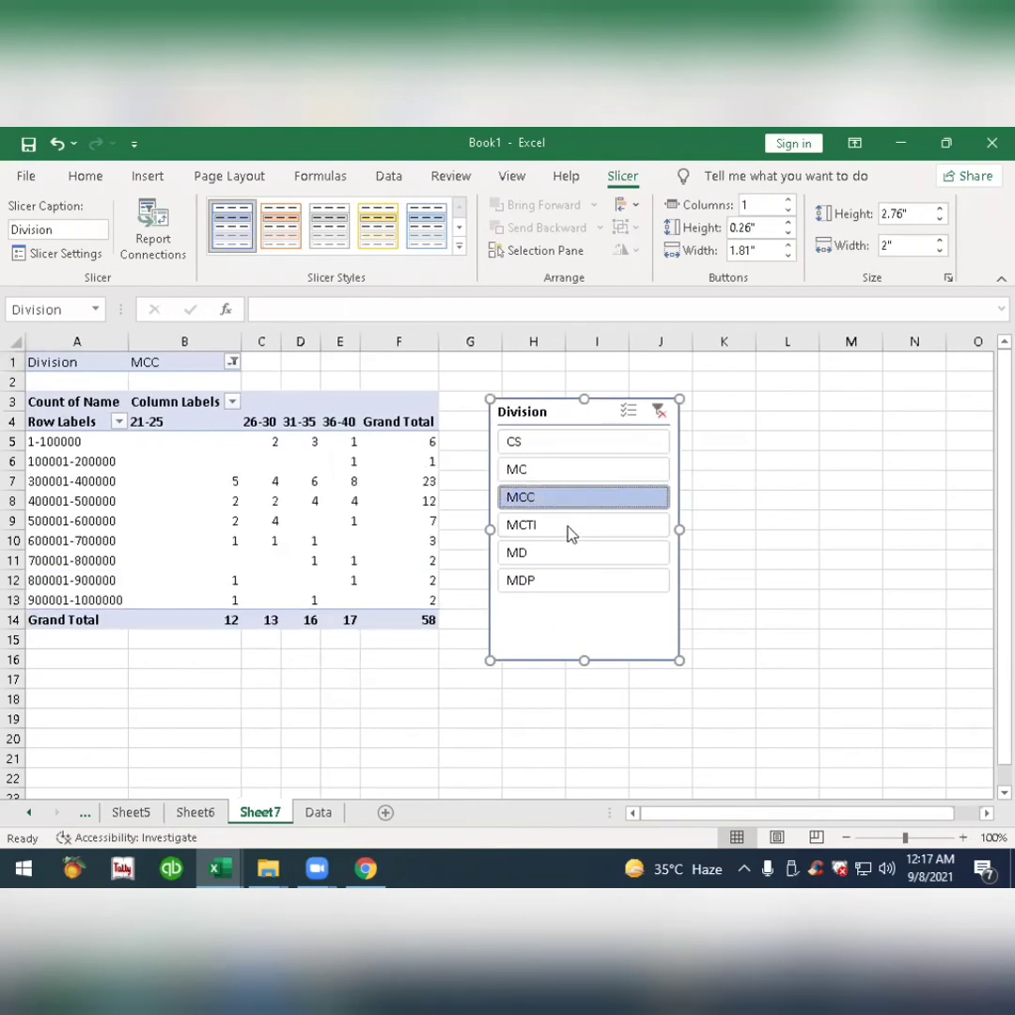
{"action": "left_click", "coordinate": [569, 532]}
{"action": "left_click", "coordinate": [578, 557]}
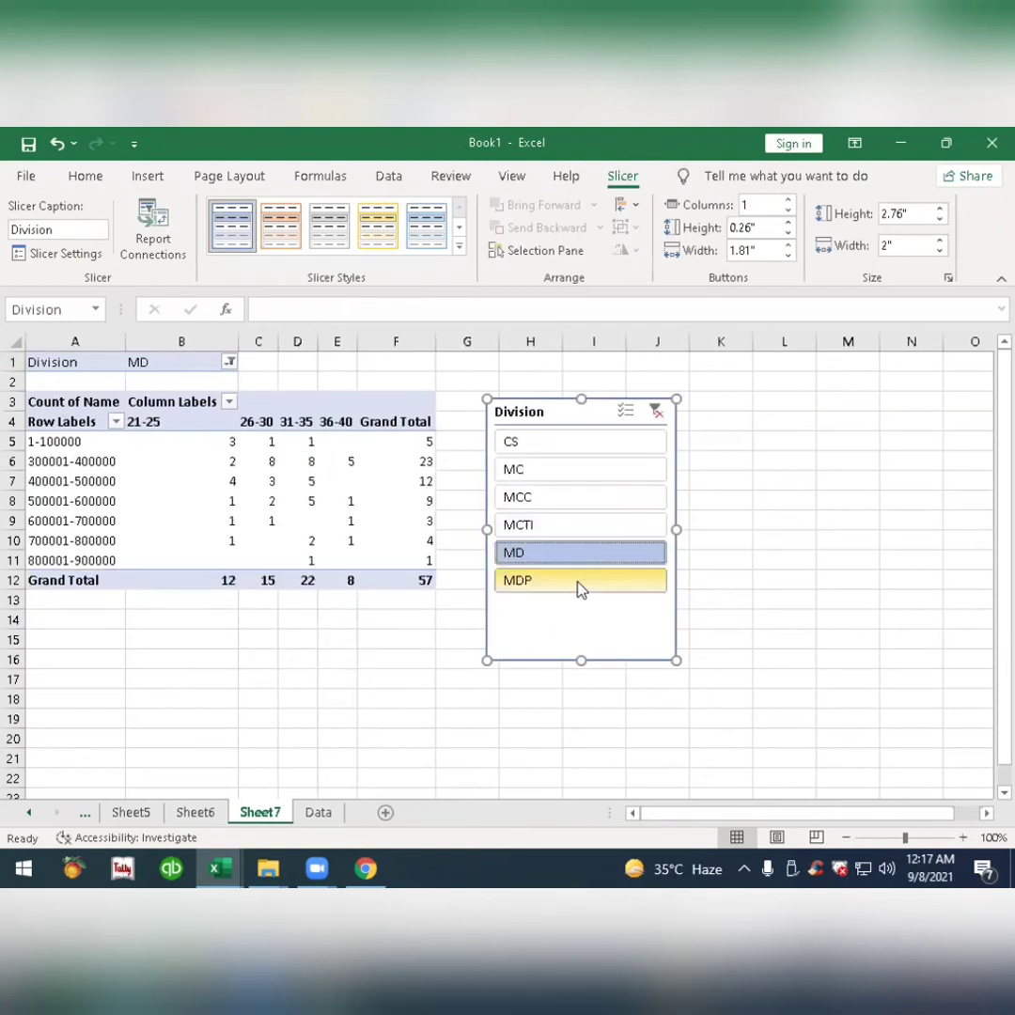
{"action": "left_click", "coordinate": [580, 584]}
{"action": "left_click", "coordinate": [628, 411]}
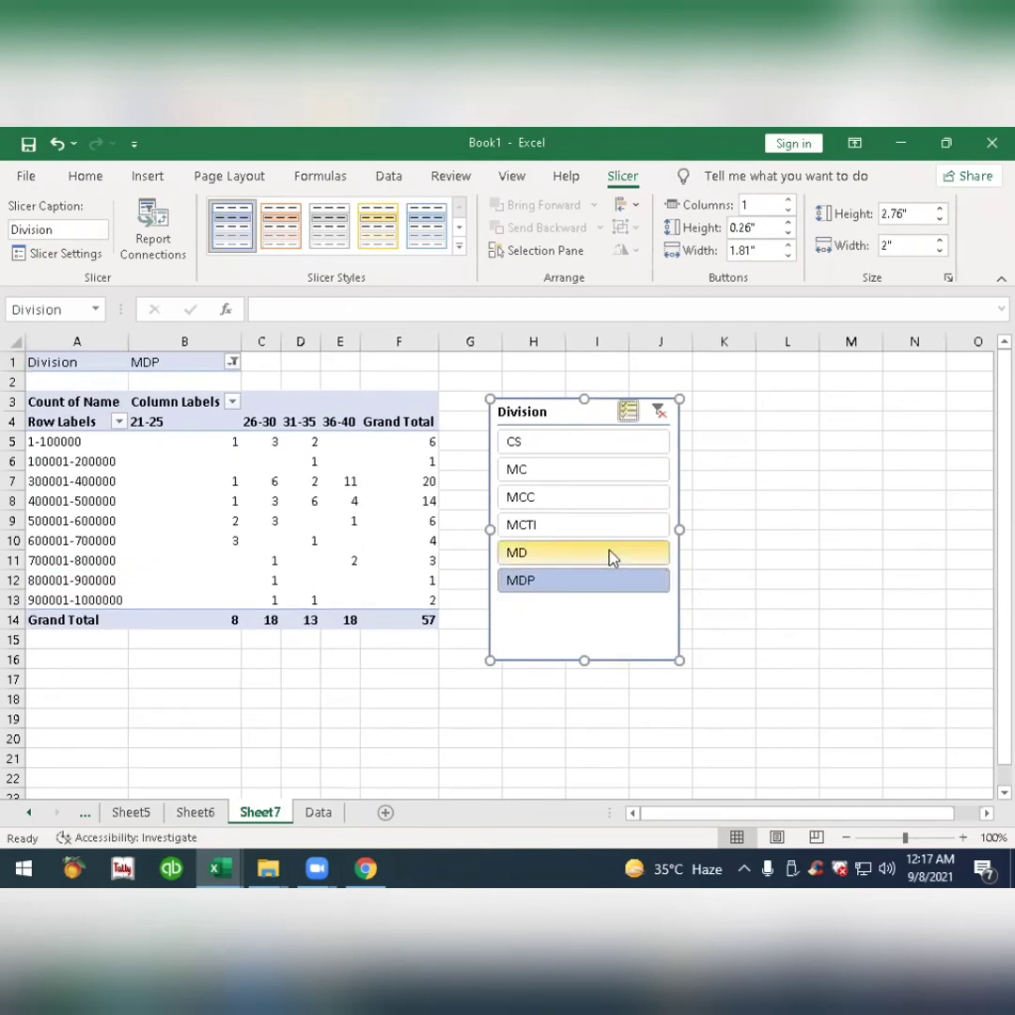
Add MD to the Division slicer selection, then turn off multi-select and clear the slicer's filter.
{"action": "left_click", "coordinate": [611, 558]}
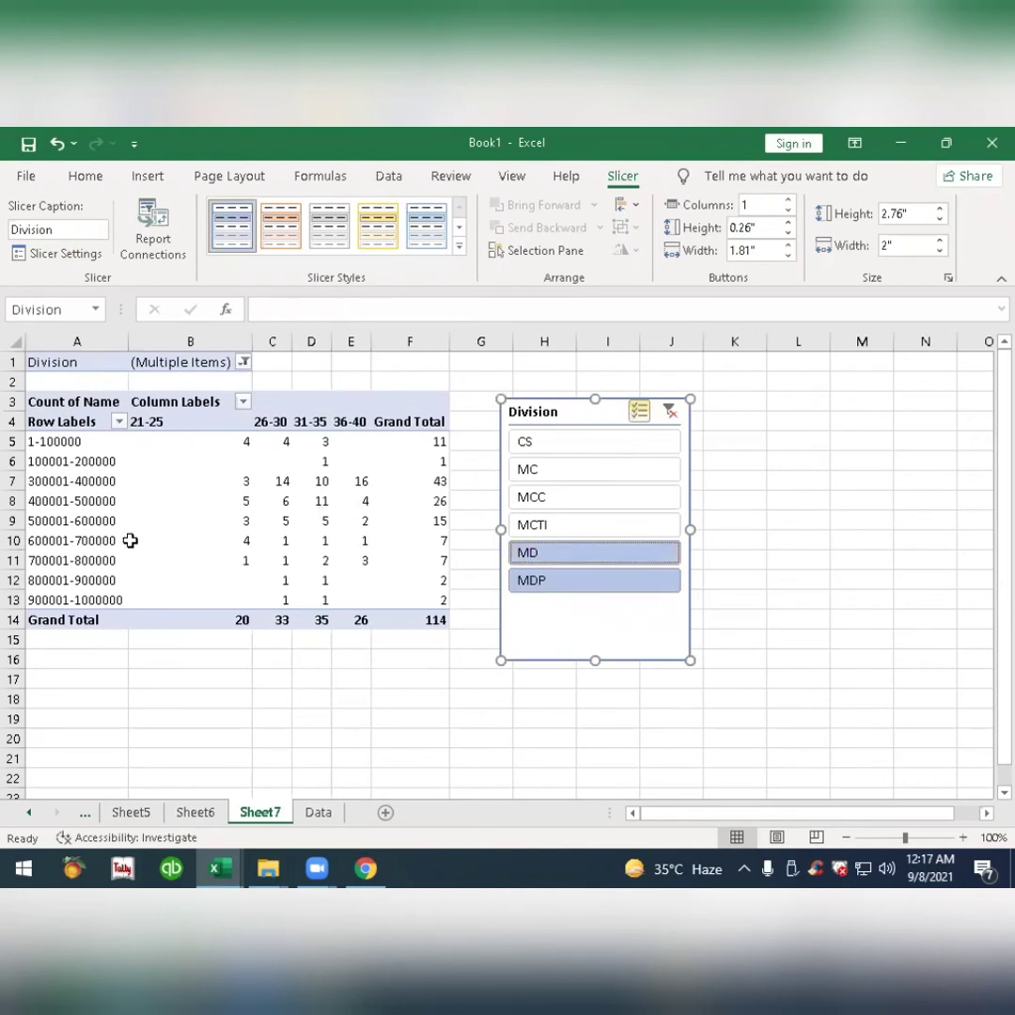
{"action": "left_click", "coordinate": [223, 503]}
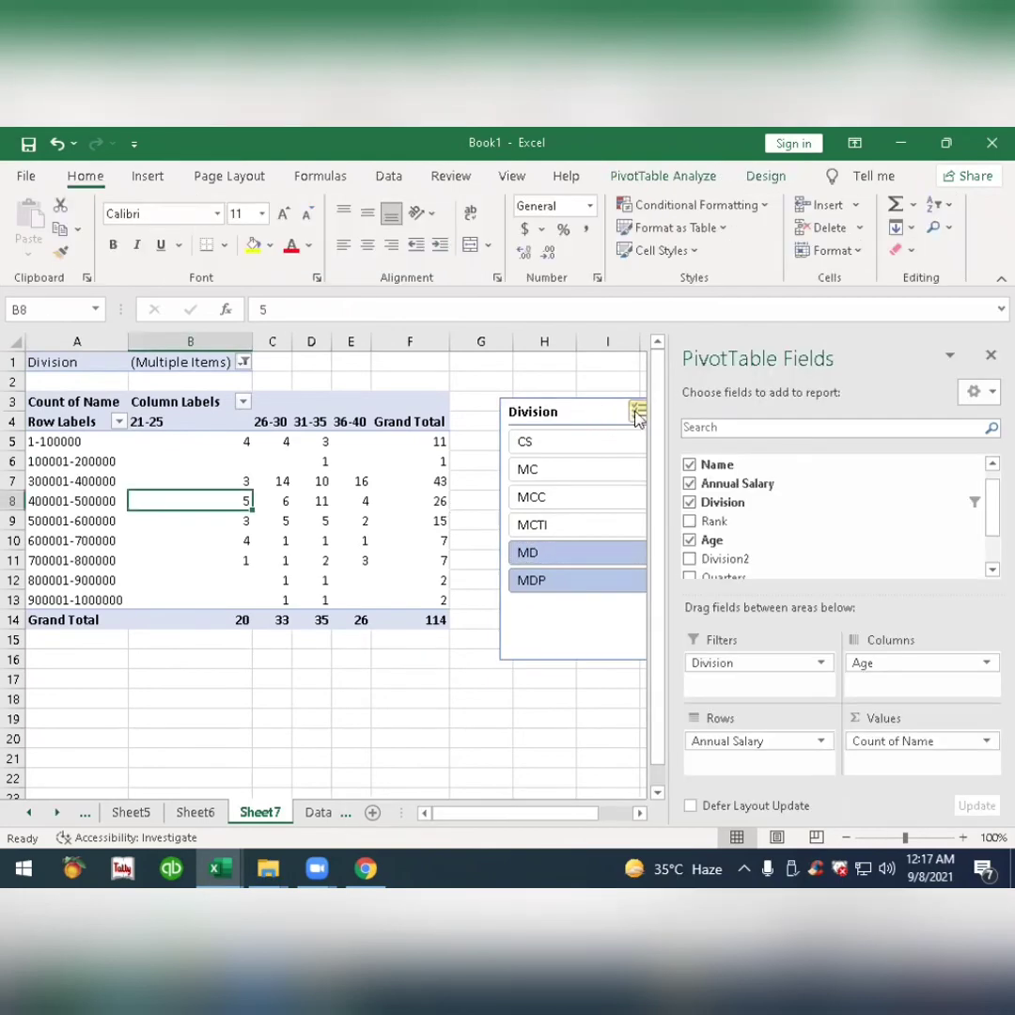
{"action": "left_click", "coordinate": [639, 417]}
{"action": "left_click", "coordinate": [670, 412]}
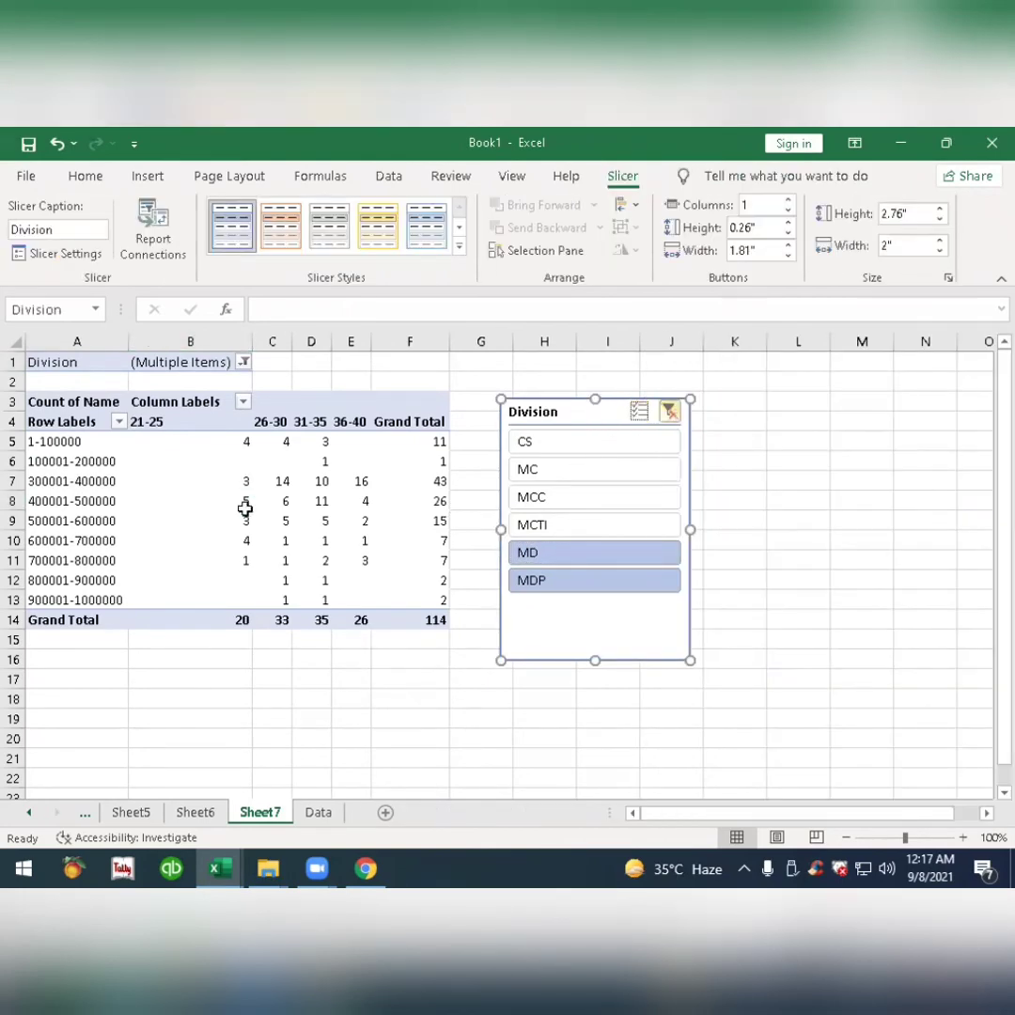
Insert a timeline for the Date of Join field of the pivot table.
{"action": "left_click", "coordinate": [223, 501]}
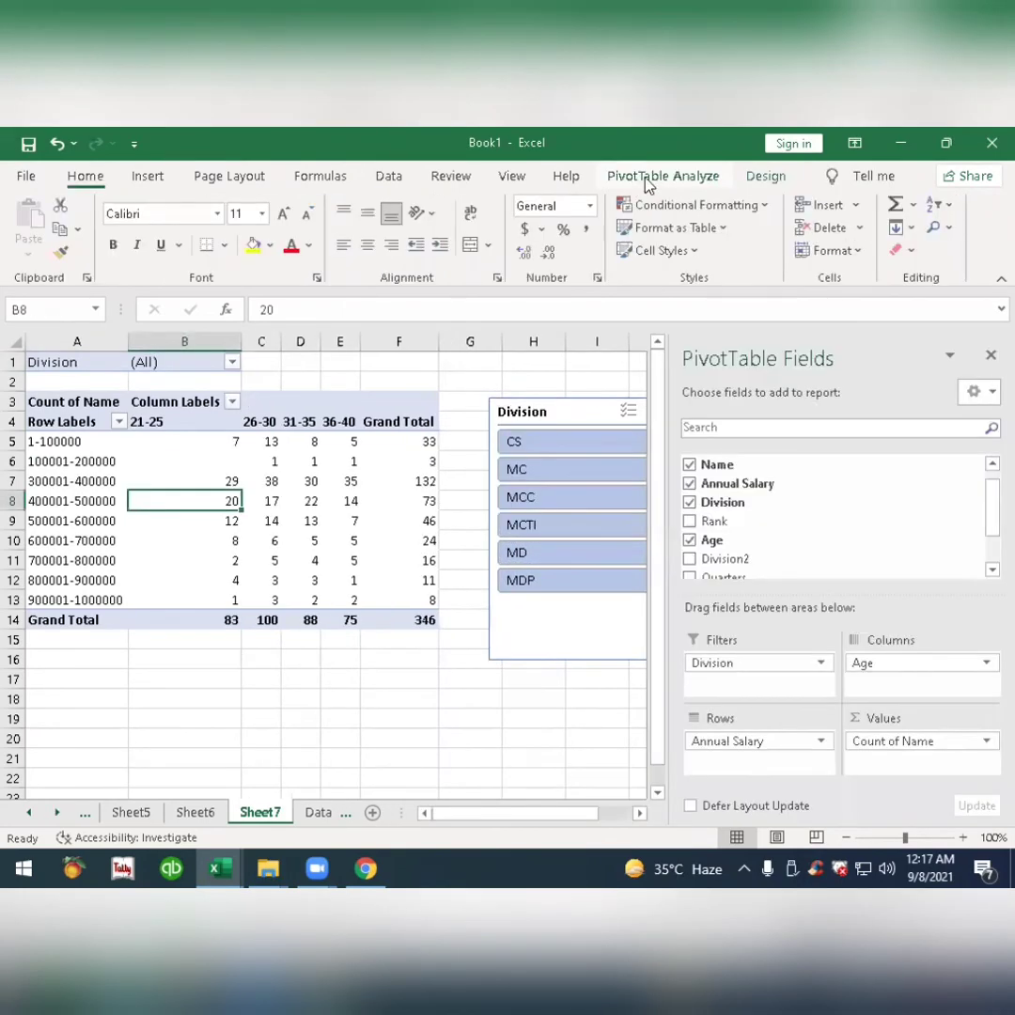
{"action": "left_click", "coordinate": [645, 183]}
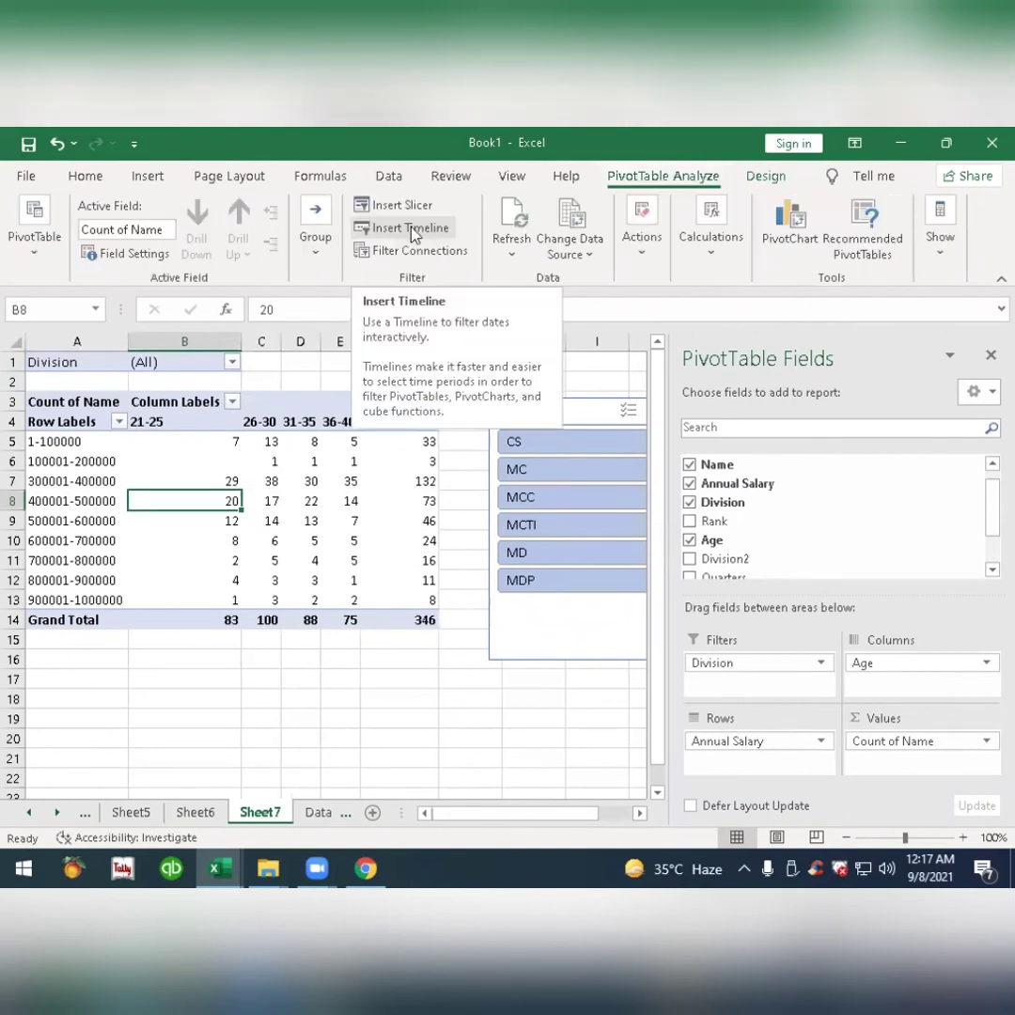
{"action": "left_click", "coordinate": [411, 229]}
{"action": "left_click", "coordinate": [413, 473]}
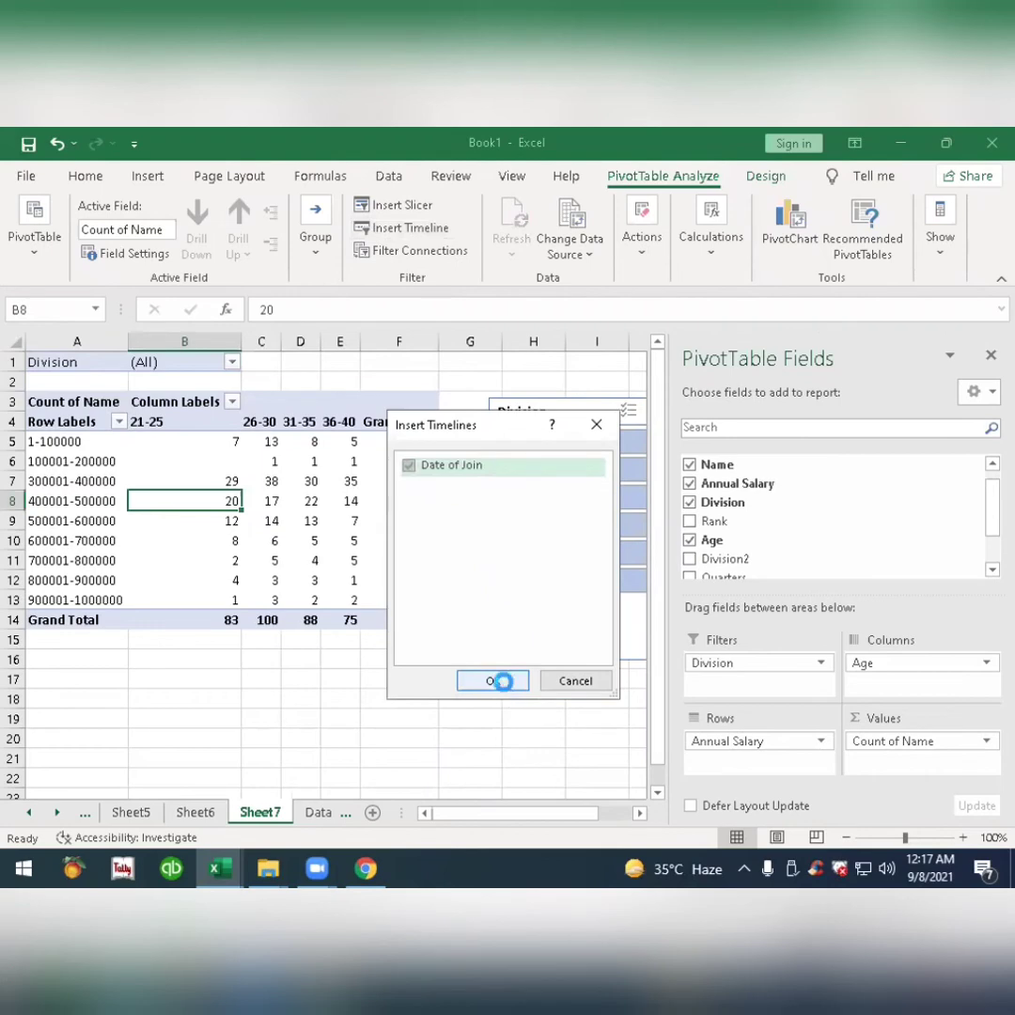
{"action": "left_click", "coordinate": [499, 682]}
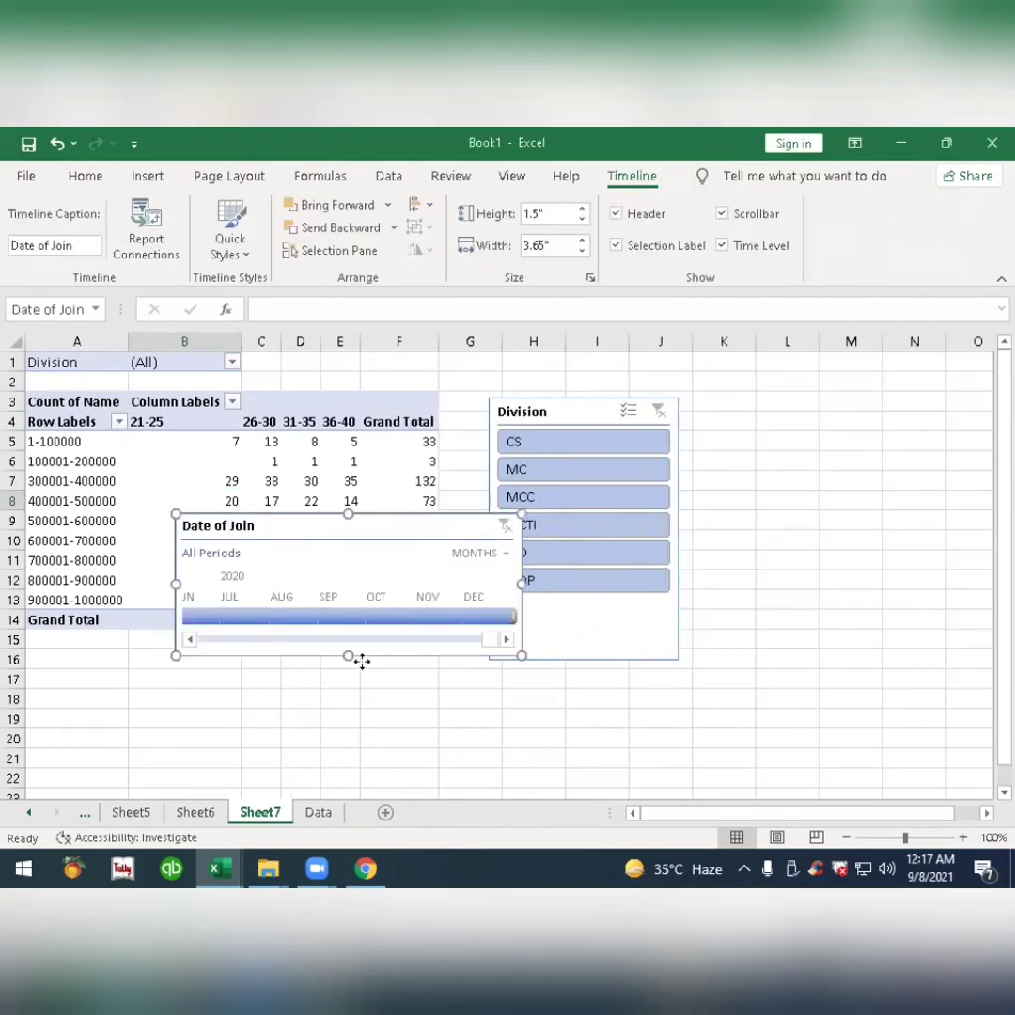
Place the Date of Join timeline below the pivot table and widen it to about 6.03 inches.
{"action": "left_click_drag", "start_coordinate": [362, 662], "coordinate": [377, 685]}
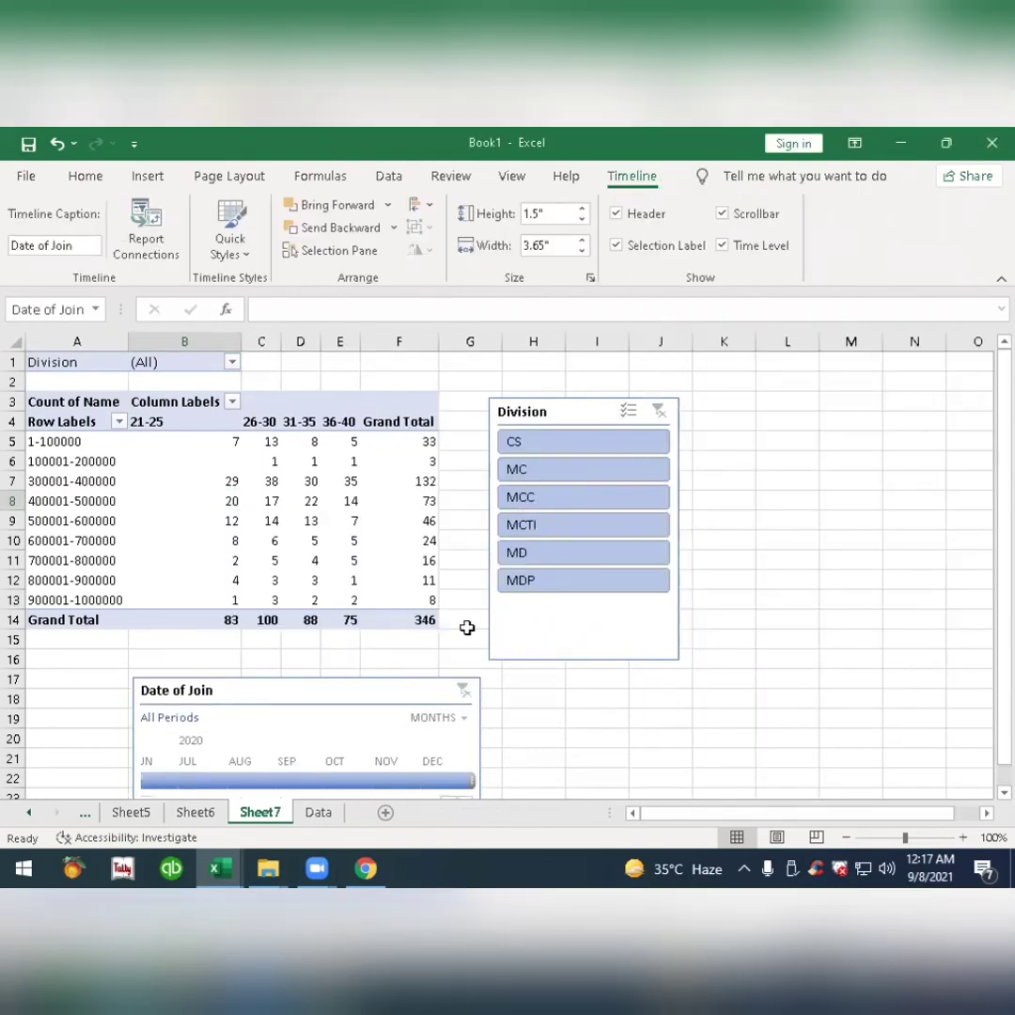
{"action": "scroll", "coordinate": [508, 671], "scroll_direction": "down", "scroll_amount": 1}
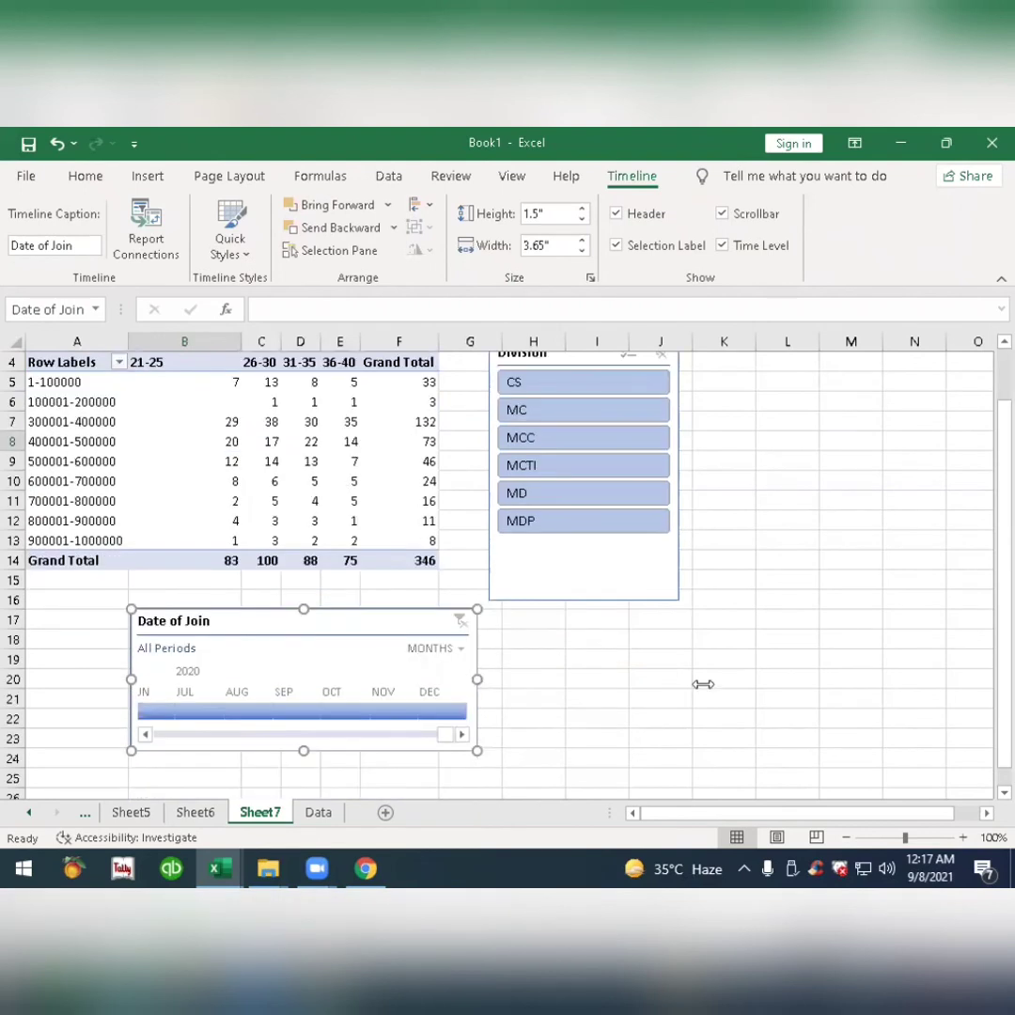
{"action": "left_click_drag", "start_coordinate": [703, 684], "coordinate": [702, 680]}
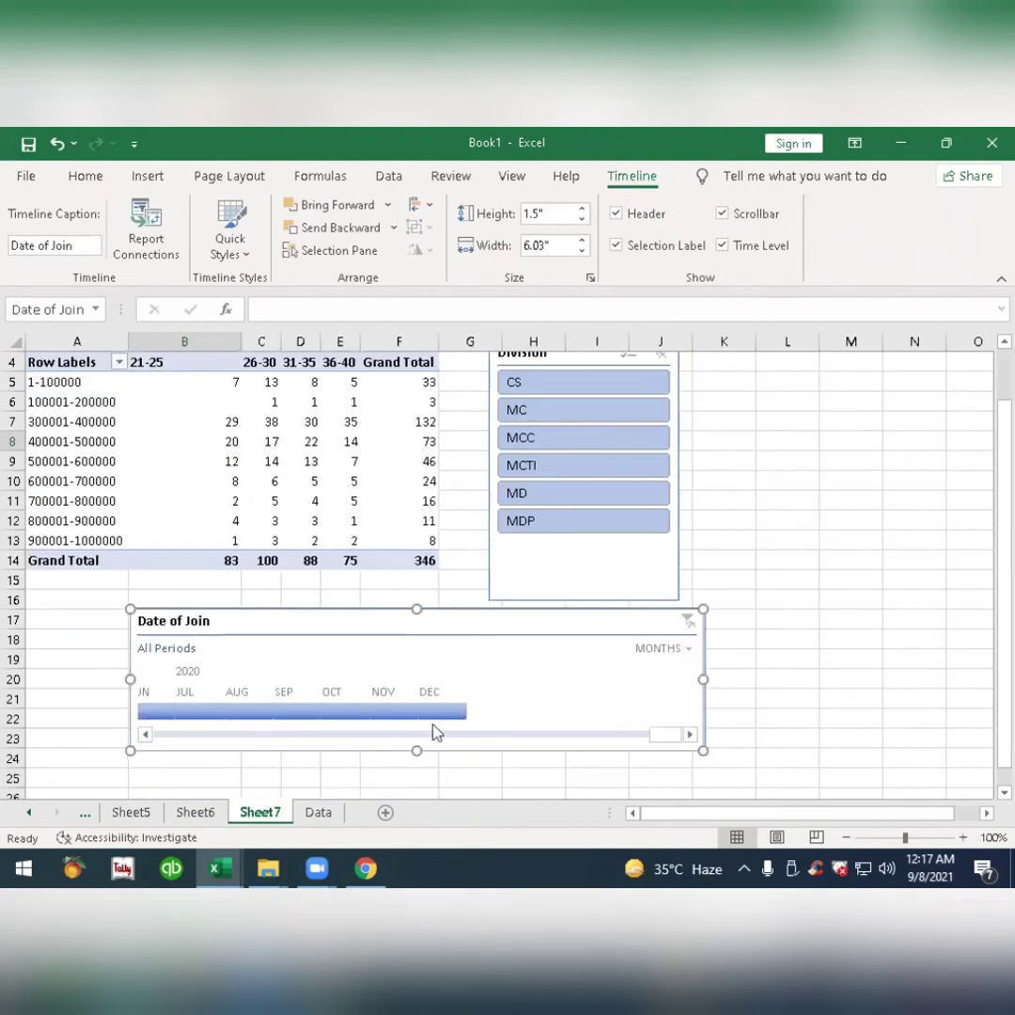
Filter the report with the timeline to May 2005 and extend the period through November 2005.
{"action": "left_click_drag", "start_coordinate": [433, 725], "coordinate": [137, 725]}
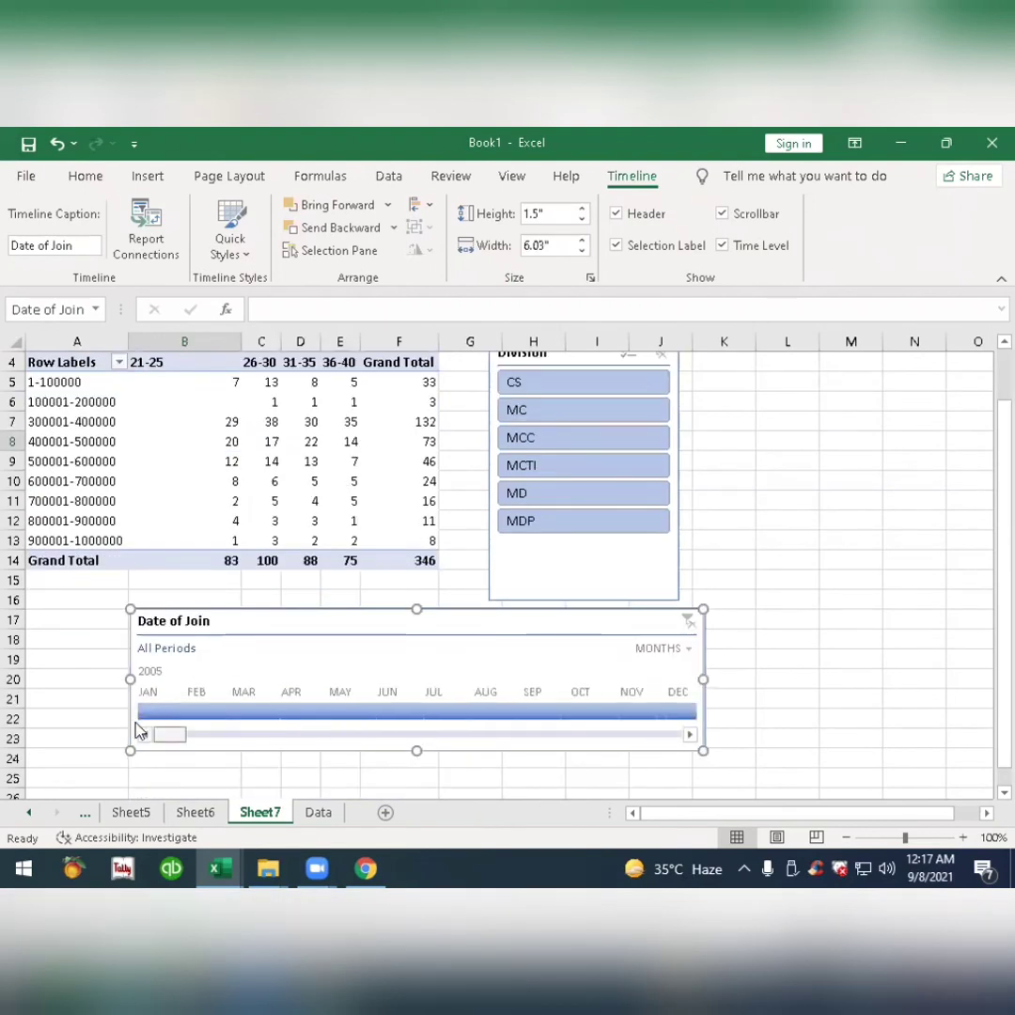
{"action": "left_click", "coordinate": [353, 712]}
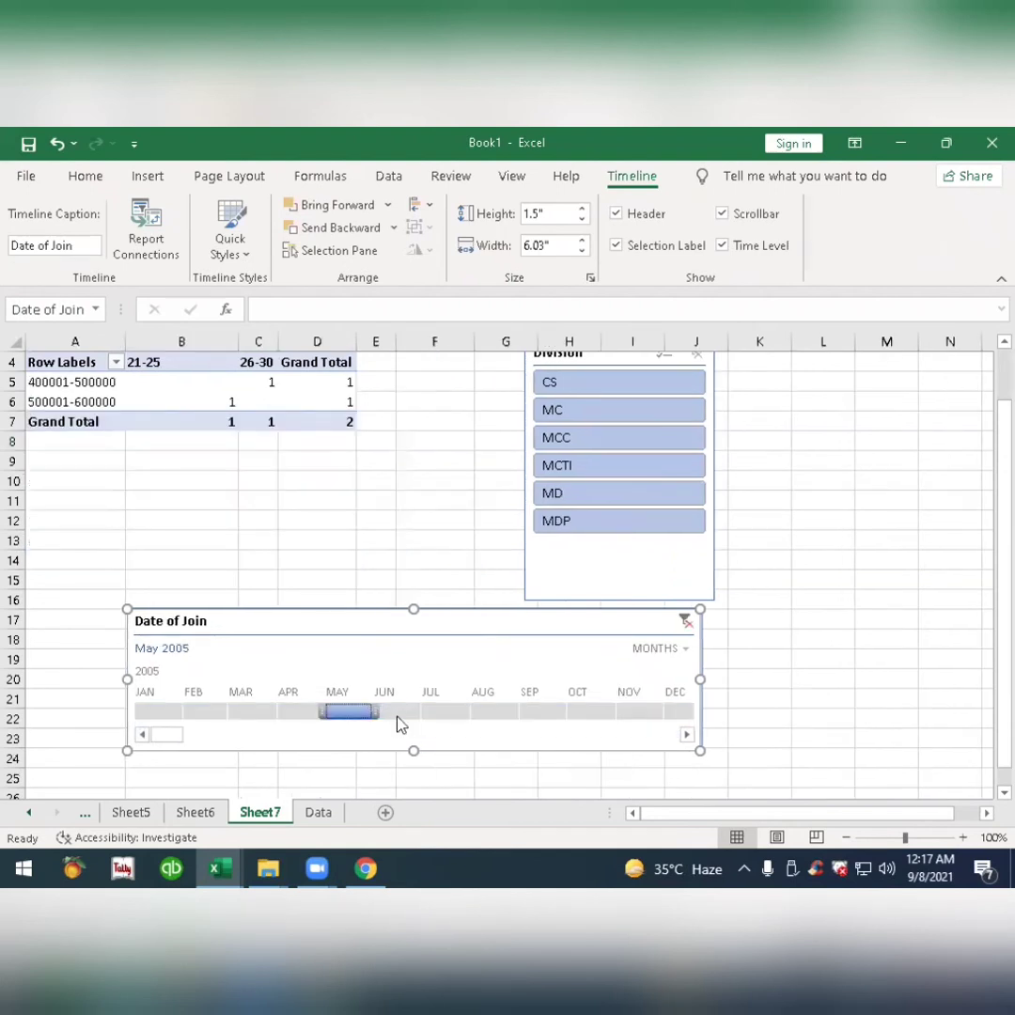
{"action": "left_click_drag", "start_coordinate": [379, 712], "coordinate": [669, 719]}
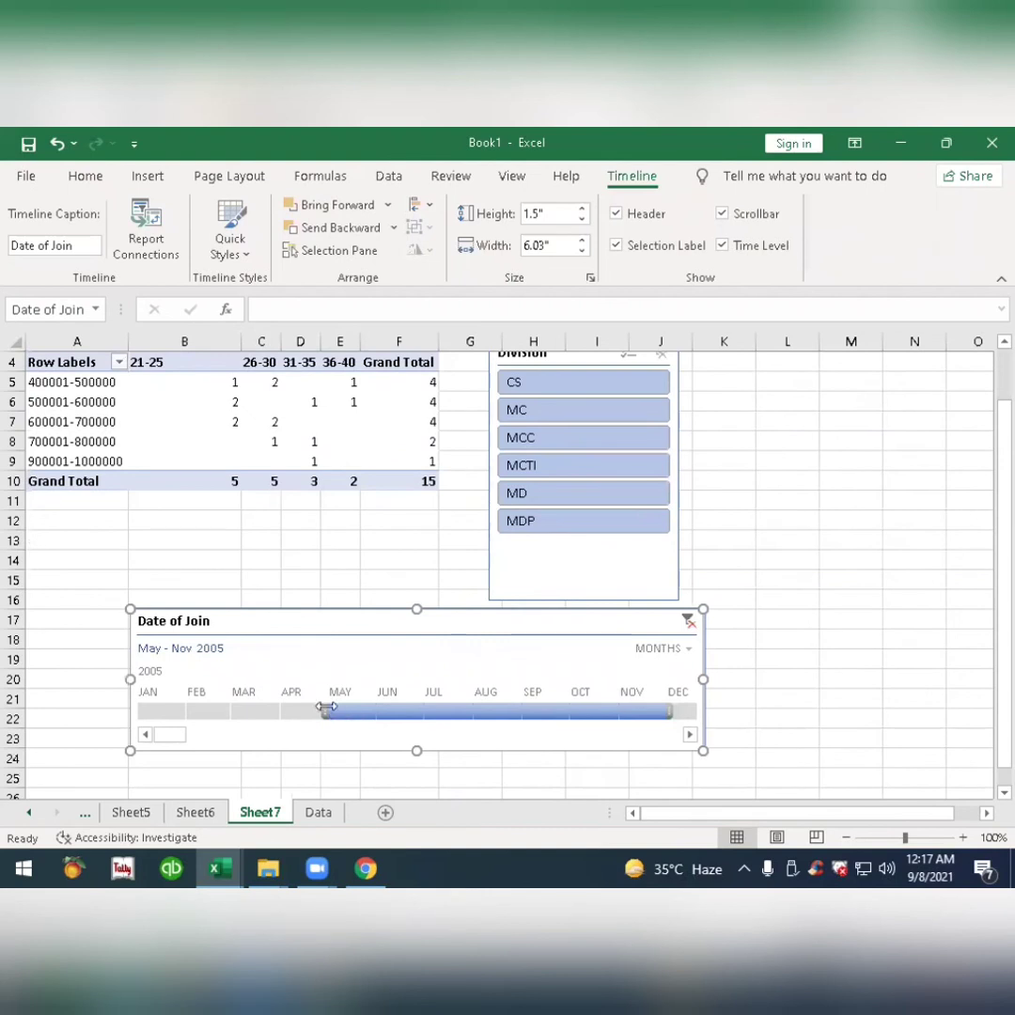
Filter the report with the timeline to January–May 2006, shorten the period to January–April 2006, and clear the timeline filter.
{"action": "left_click", "coordinate": [688, 737]}
{"action": "left_click", "coordinate": [689, 738]}
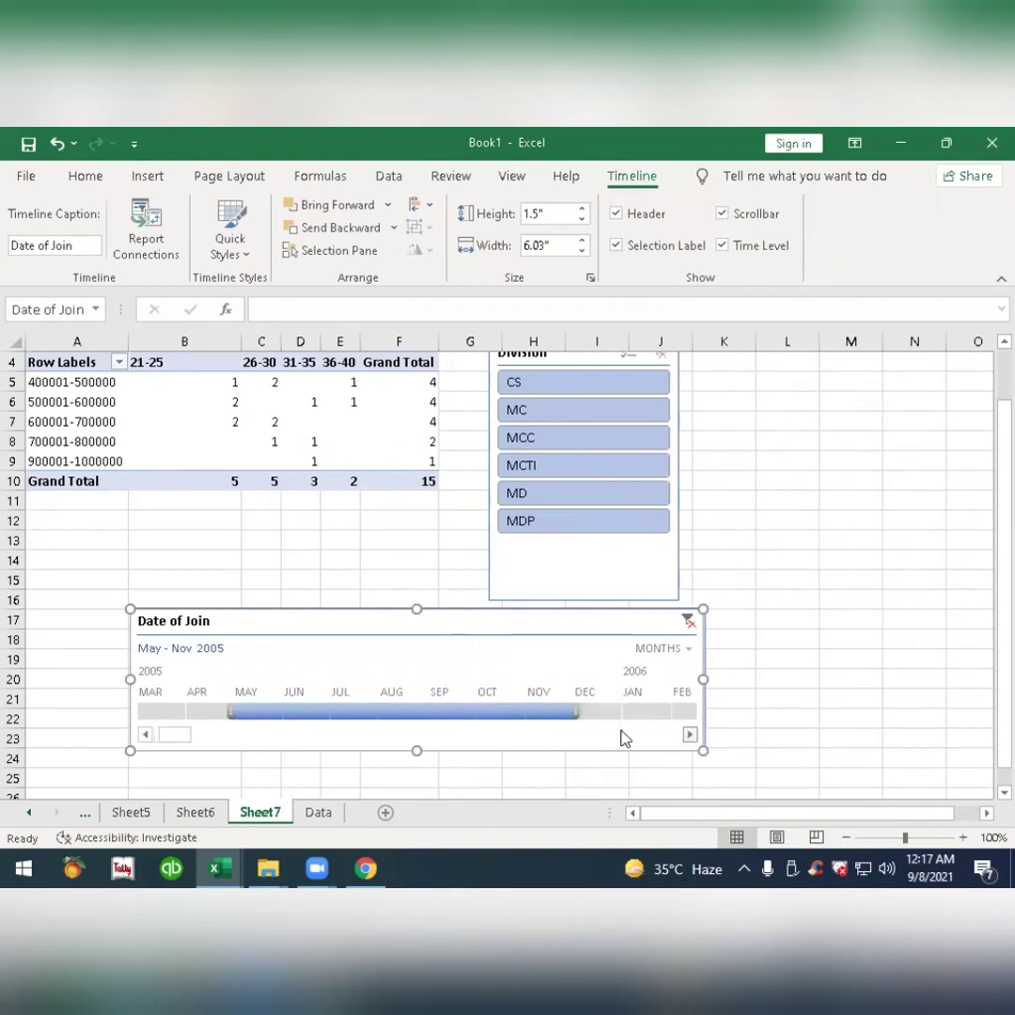
{"action": "left_click", "coordinate": [458, 713]}
{"action": "left_click_drag", "start_coordinate": [482, 712], "coordinate": [669, 713]}
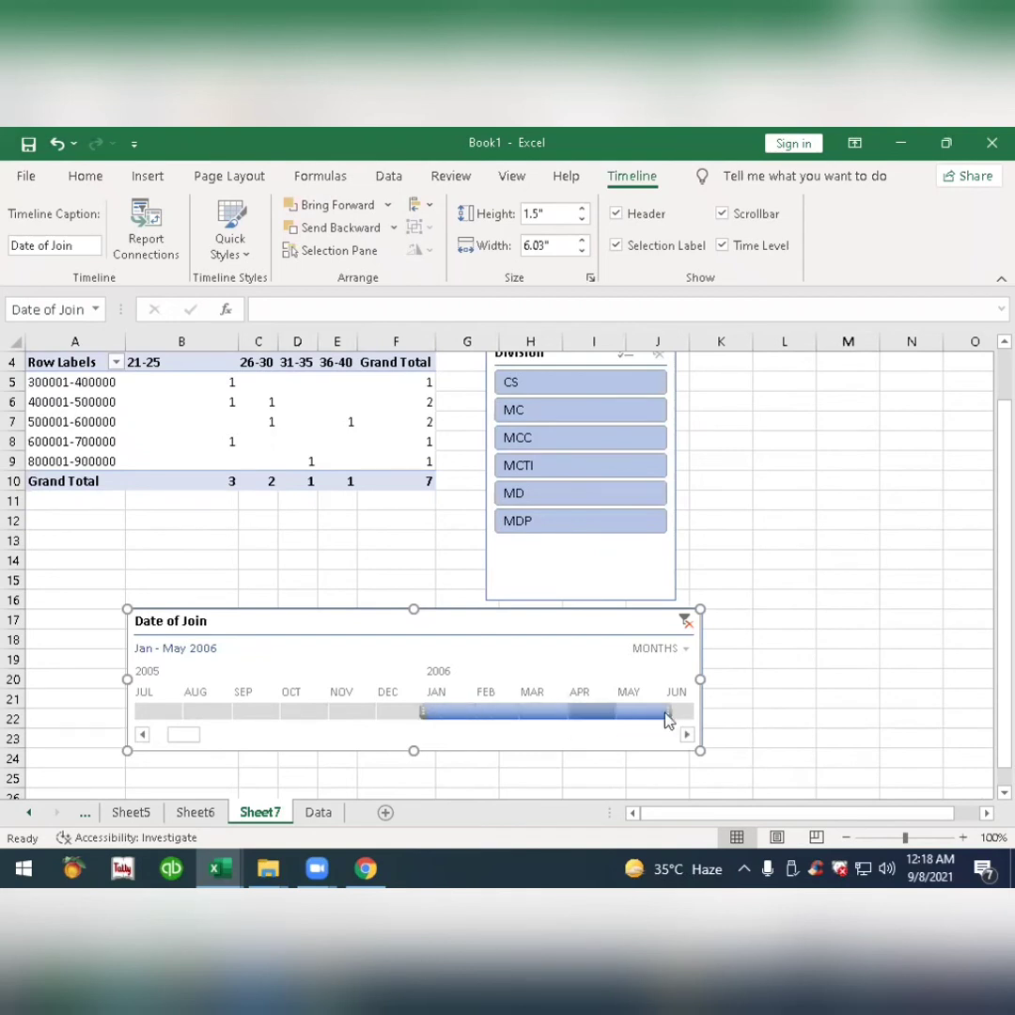
{"action": "left_click_drag", "start_coordinate": [454, 712], "coordinate": [616, 712]}
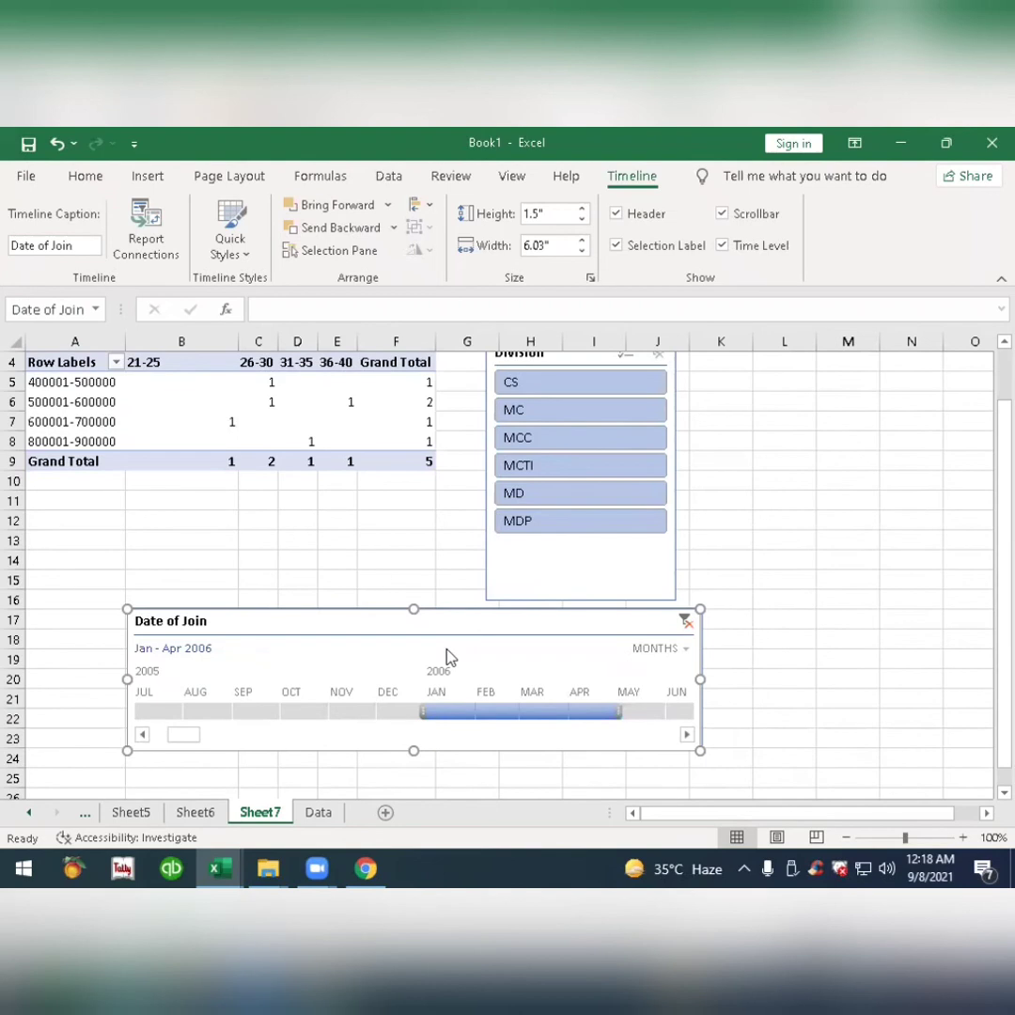
{"action": "scroll", "coordinate": [447, 657], "scroll_direction": "up", "scroll_amount": 1}
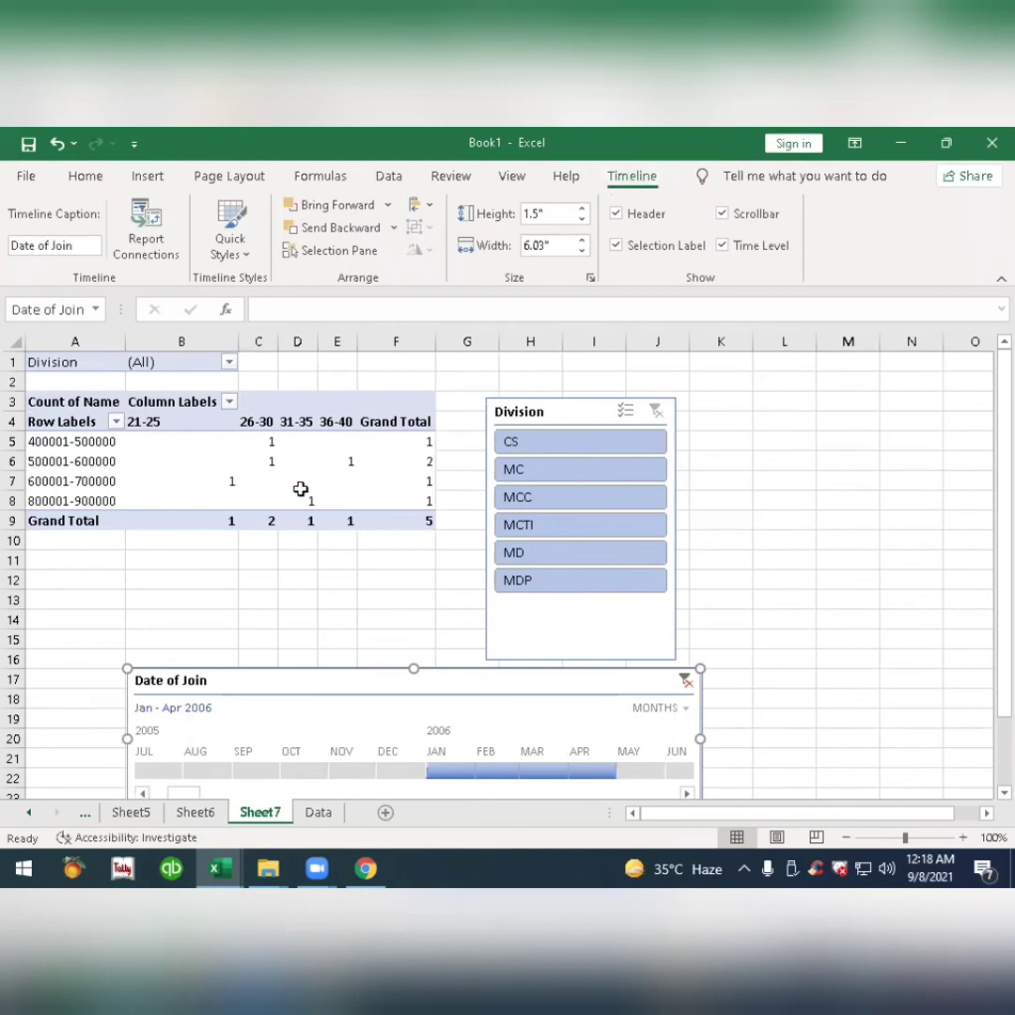
{"action": "left_click", "coordinate": [685, 683]}
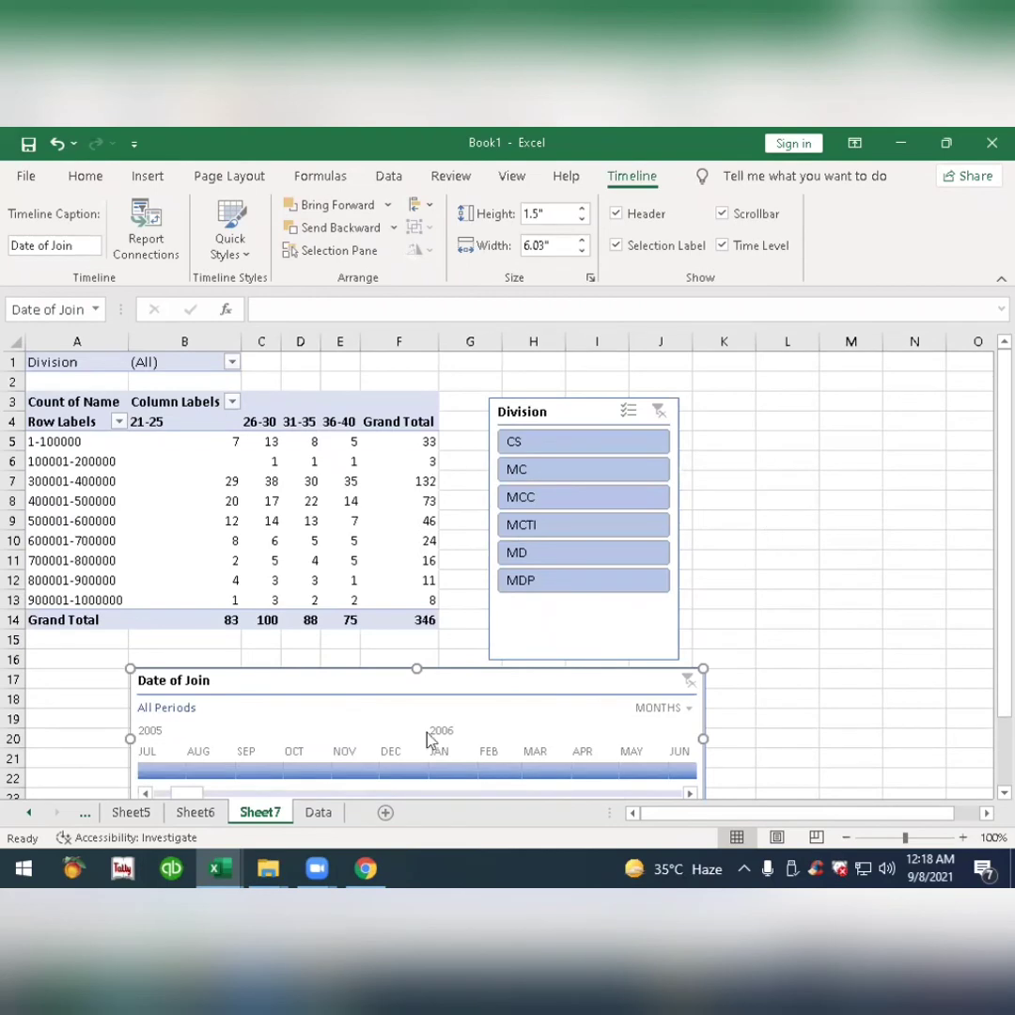
Create a pivot table from the Data sheet range A1:F347 on a new worksheet.
{"action": "left_click", "coordinate": [327, 812]}
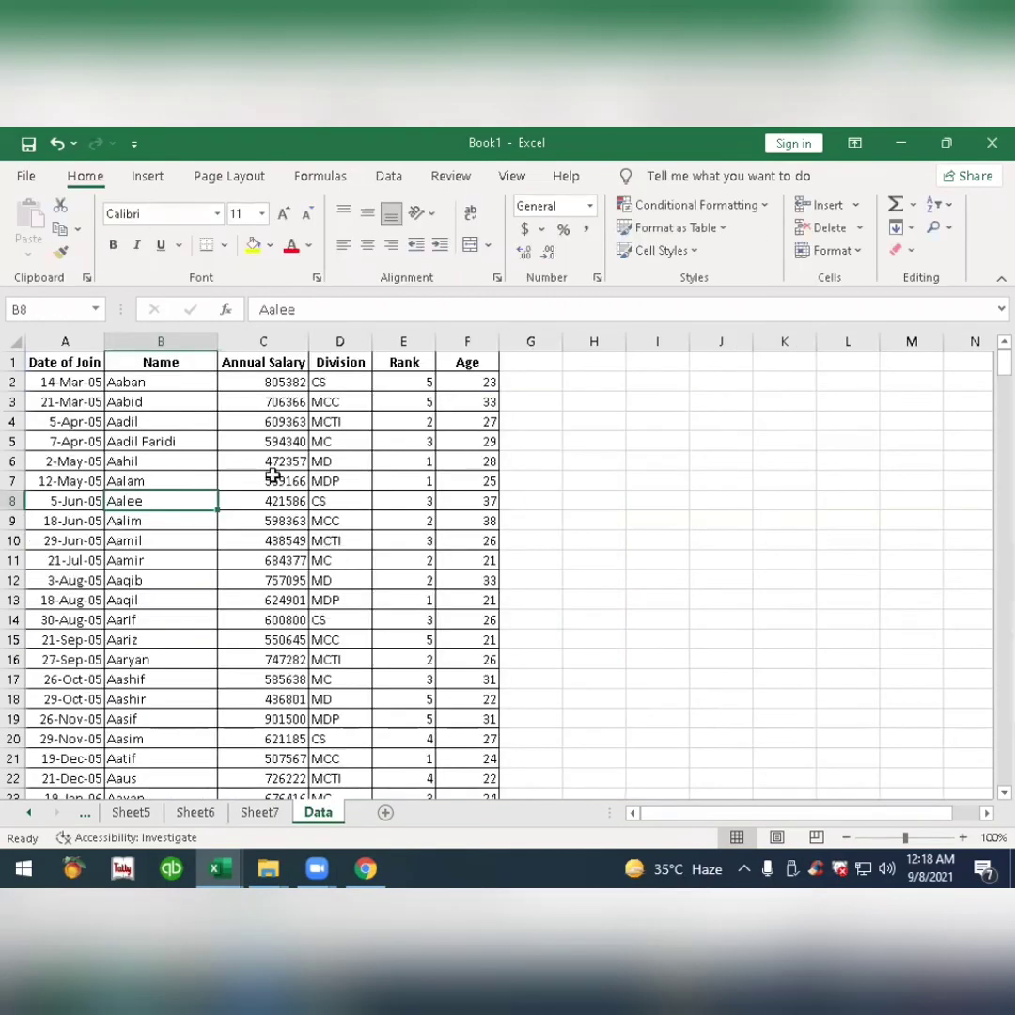
{"action": "left_click", "coordinate": [273, 477]}
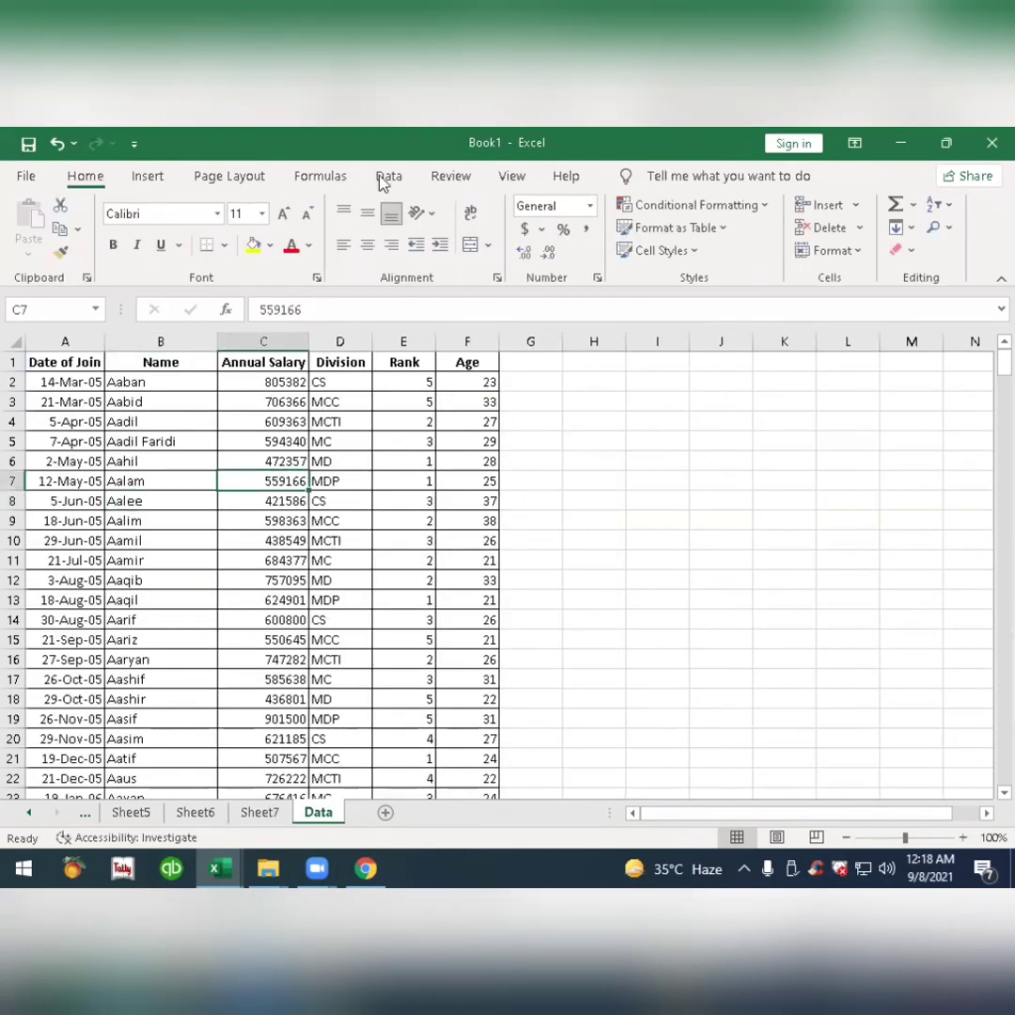
{"action": "left_click", "coordinate": [143, 176]}
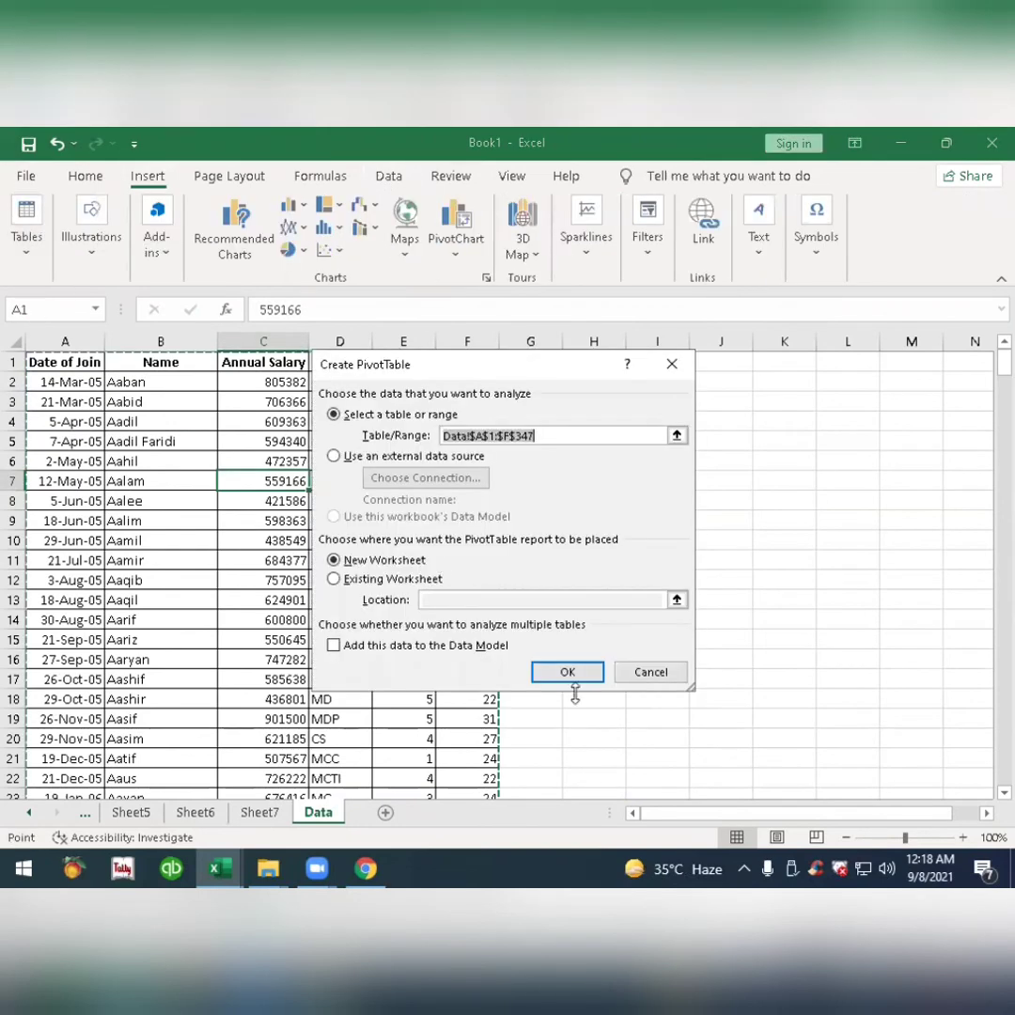
{"action": "left_click", "coordinate": [572, 673]}
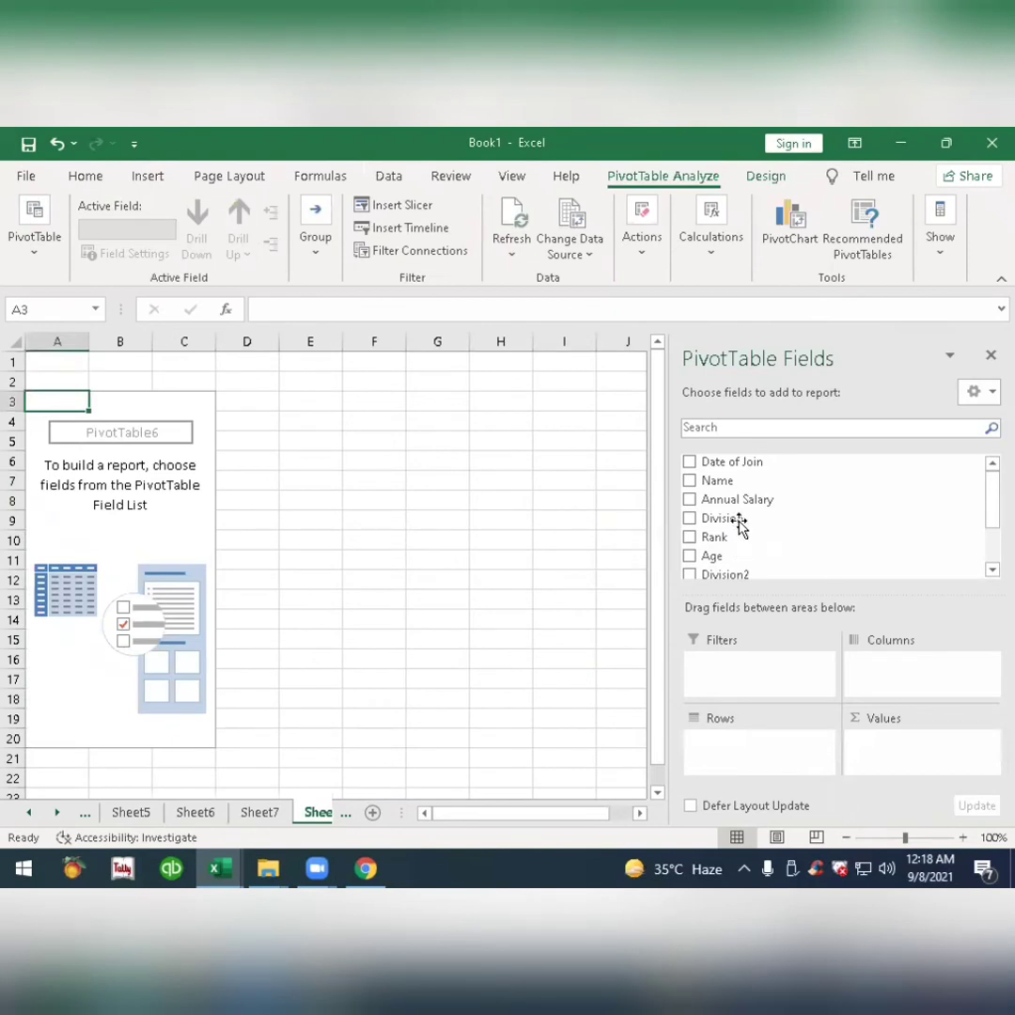
Put Division in the rows and Annual Salary in the values, summarizing the salary by Sum.
{"action": "left_click_drag", "start_coordinate": [737, 524], "coordinate": [736, 749]}
{"action": "left_click_drag", "start_coordinate": [736, 482], "coordinate": [906, 752]}
{"action": "scroll", "coordinate": [752, 505], "scroll_direction": "down", "scroll_amount": 1}
{"action": "scroll", "coordinate": [752, 505], "scroll_direction": "up", "scroll_amount": 1}
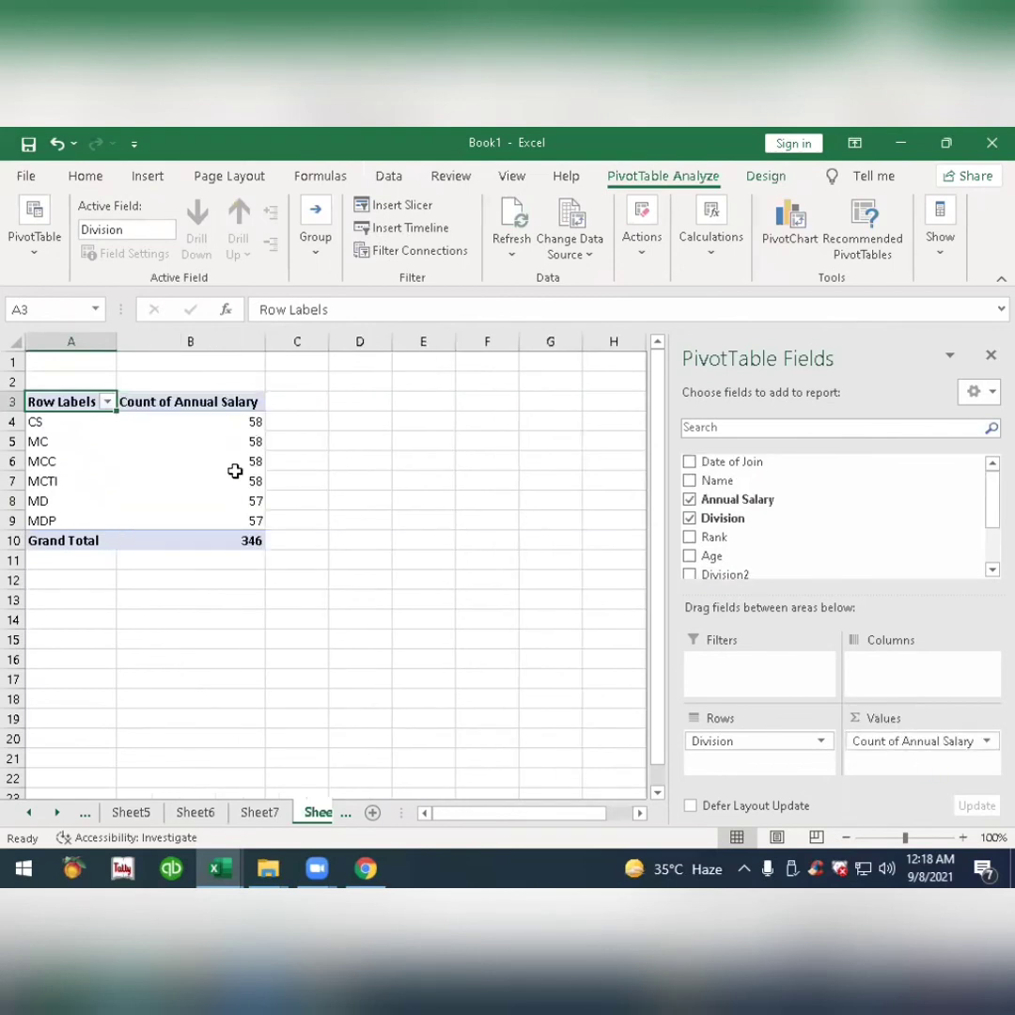
{"action": "right_click", "coordinate": [221, 423]}
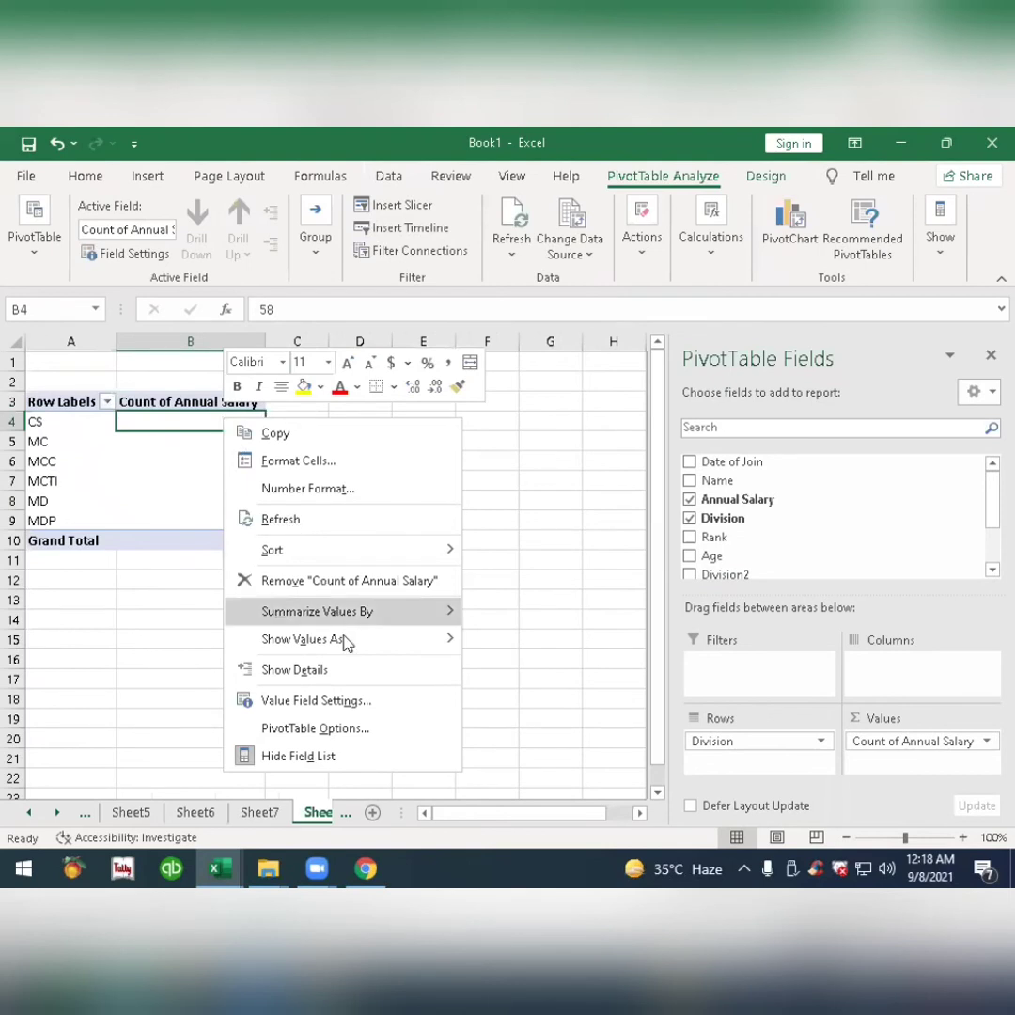
{"action": "mouse_move", "coordinate": [396, 616]}
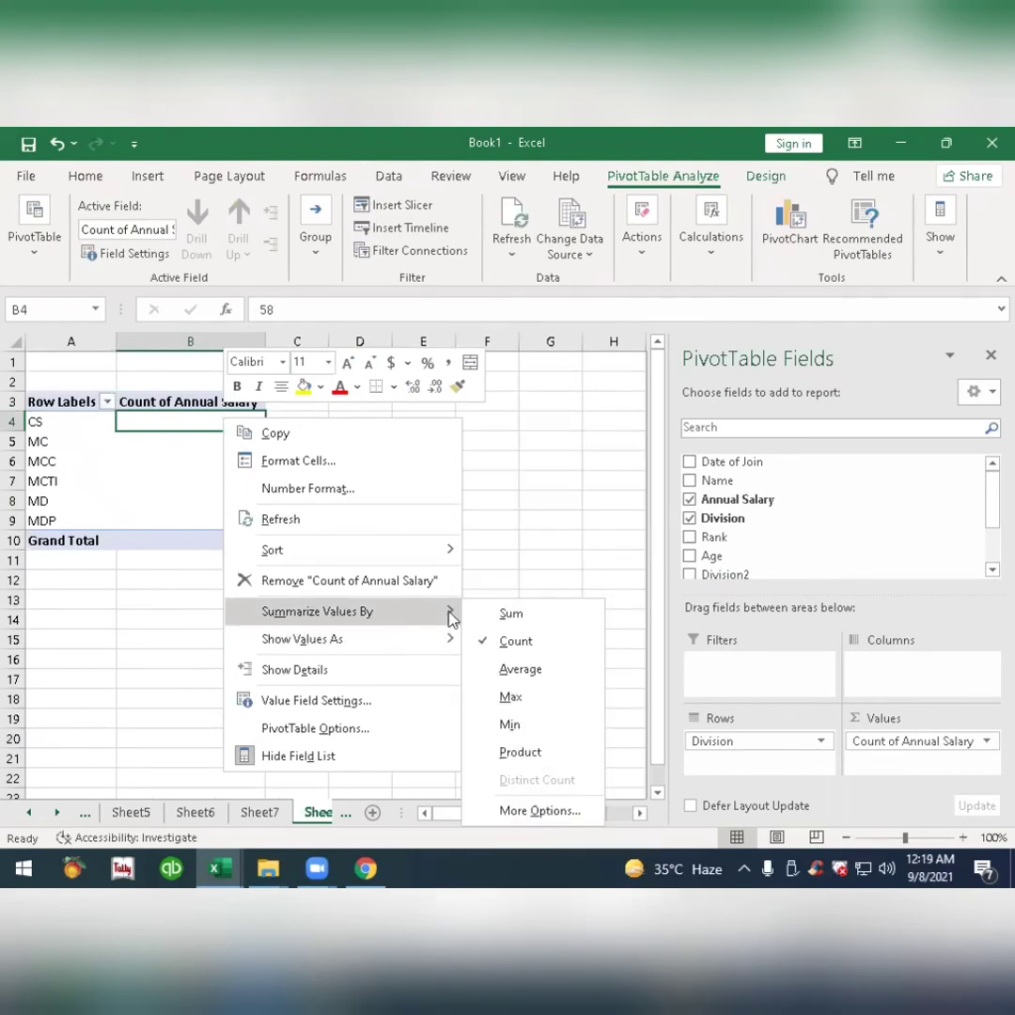
{"action": "left_click", "coordinate": [513, 614]}
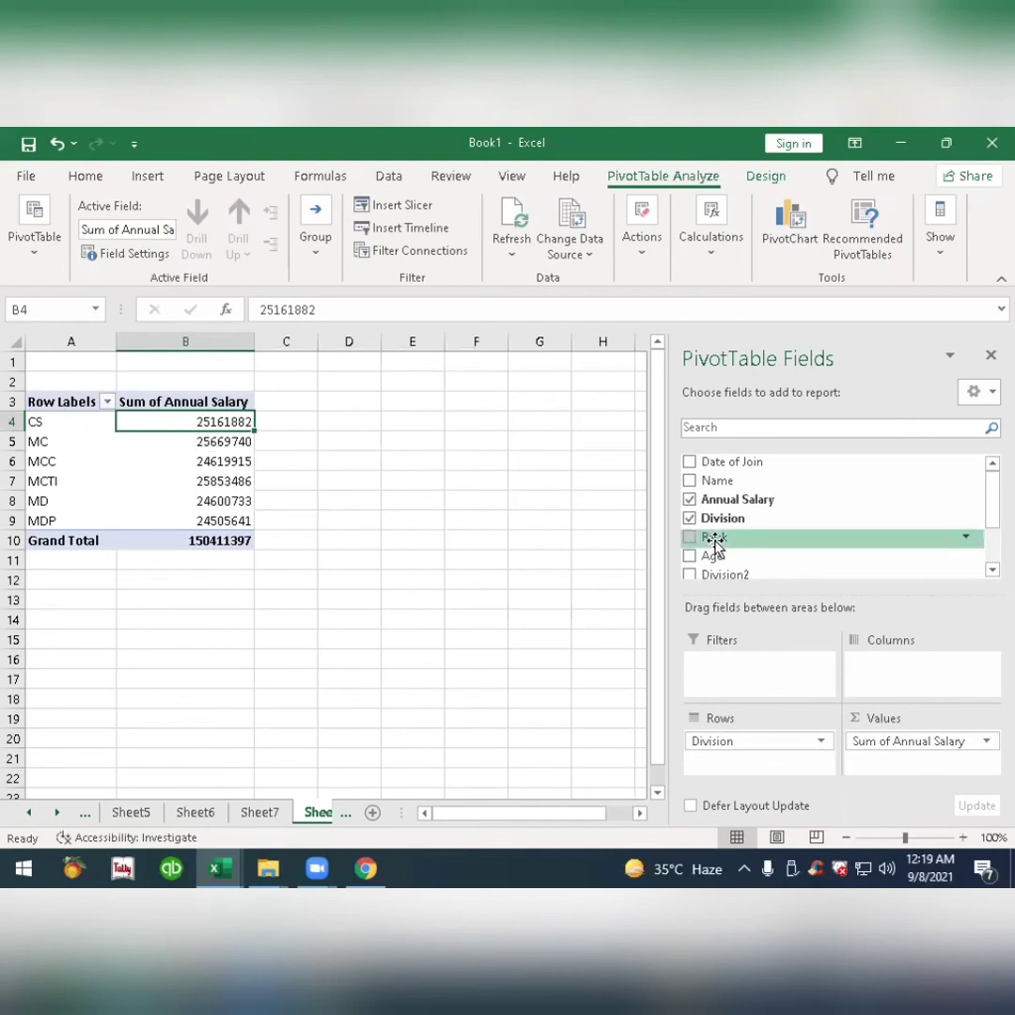
Add Rank below Division in the rows and show the report in tabular form.
{"action": "left_click_drag", "start_coordinate": [714, 543], "coordinate": [748, 769]}
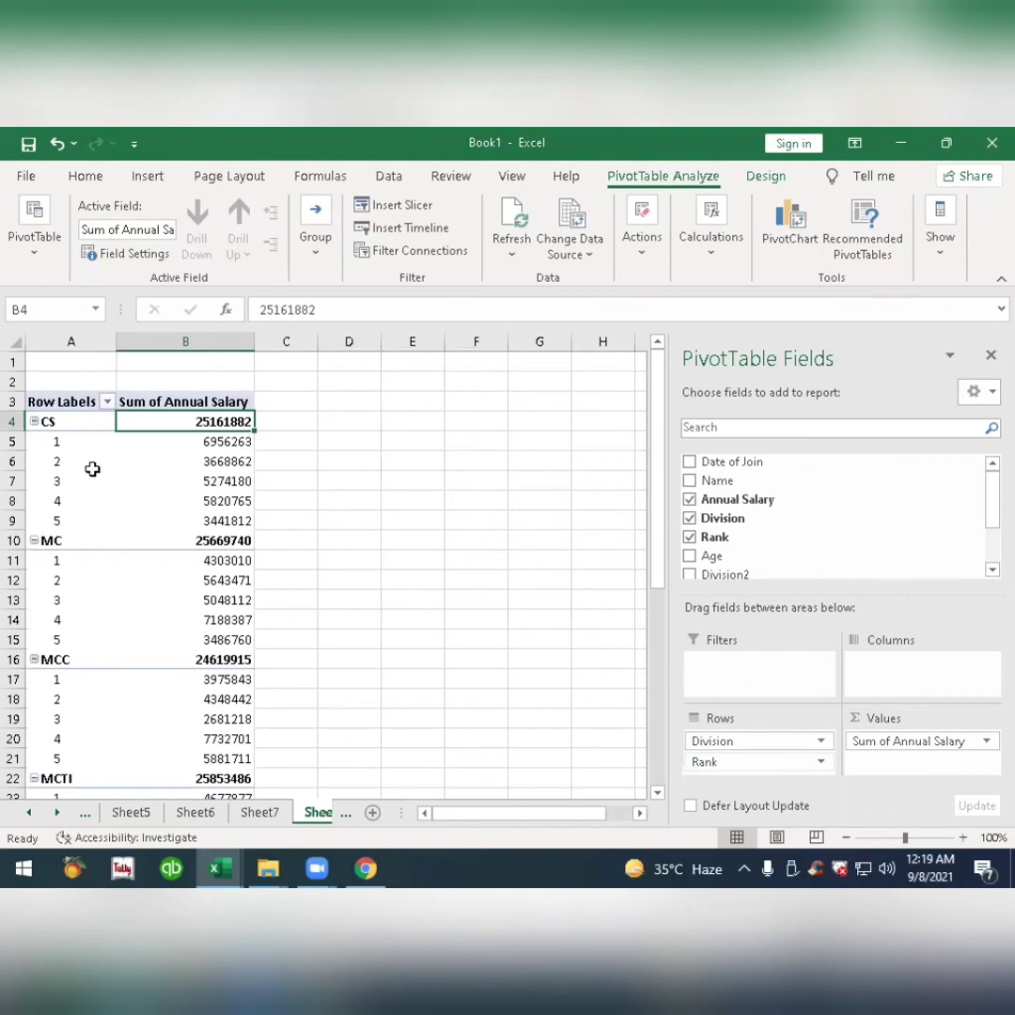
{"action": "left_click", "coordinate": [767, 179]}
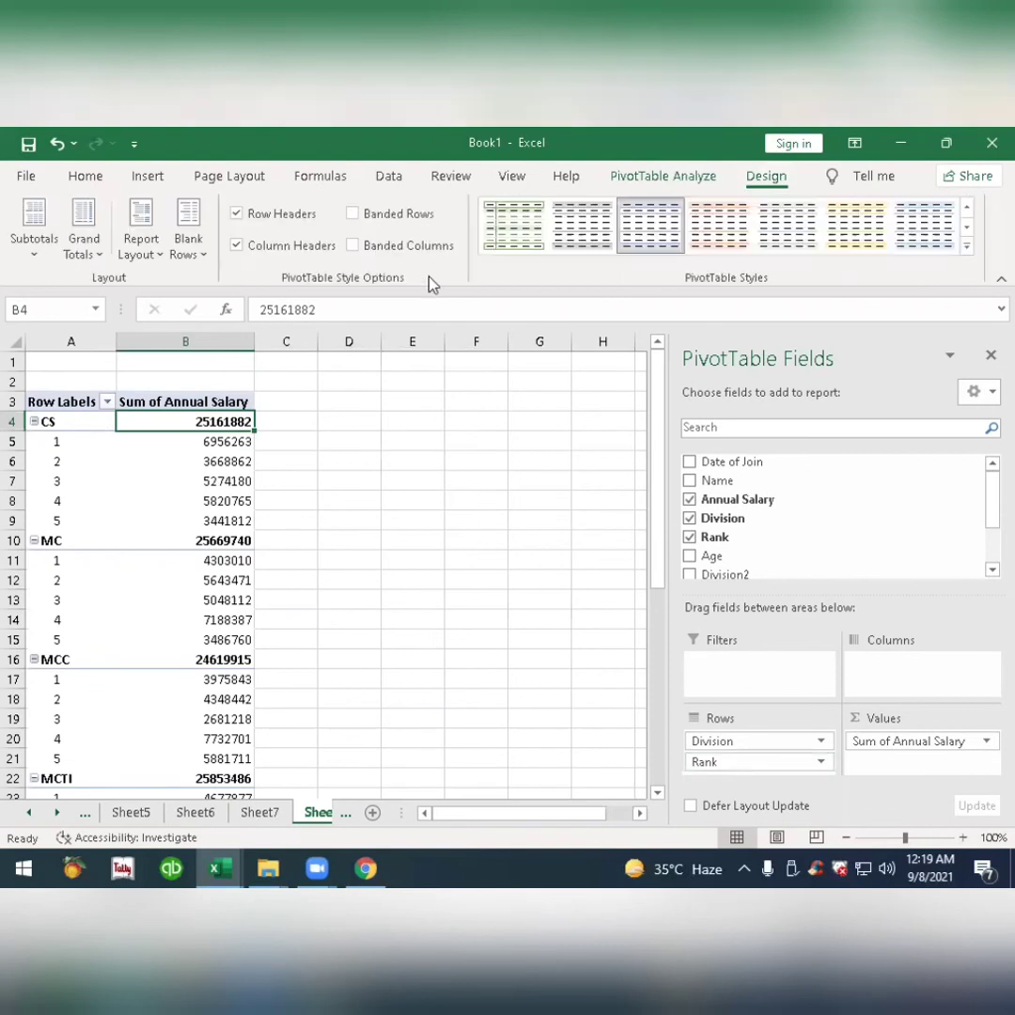
{"action": "left_click", "coordinate": [149, 246]}
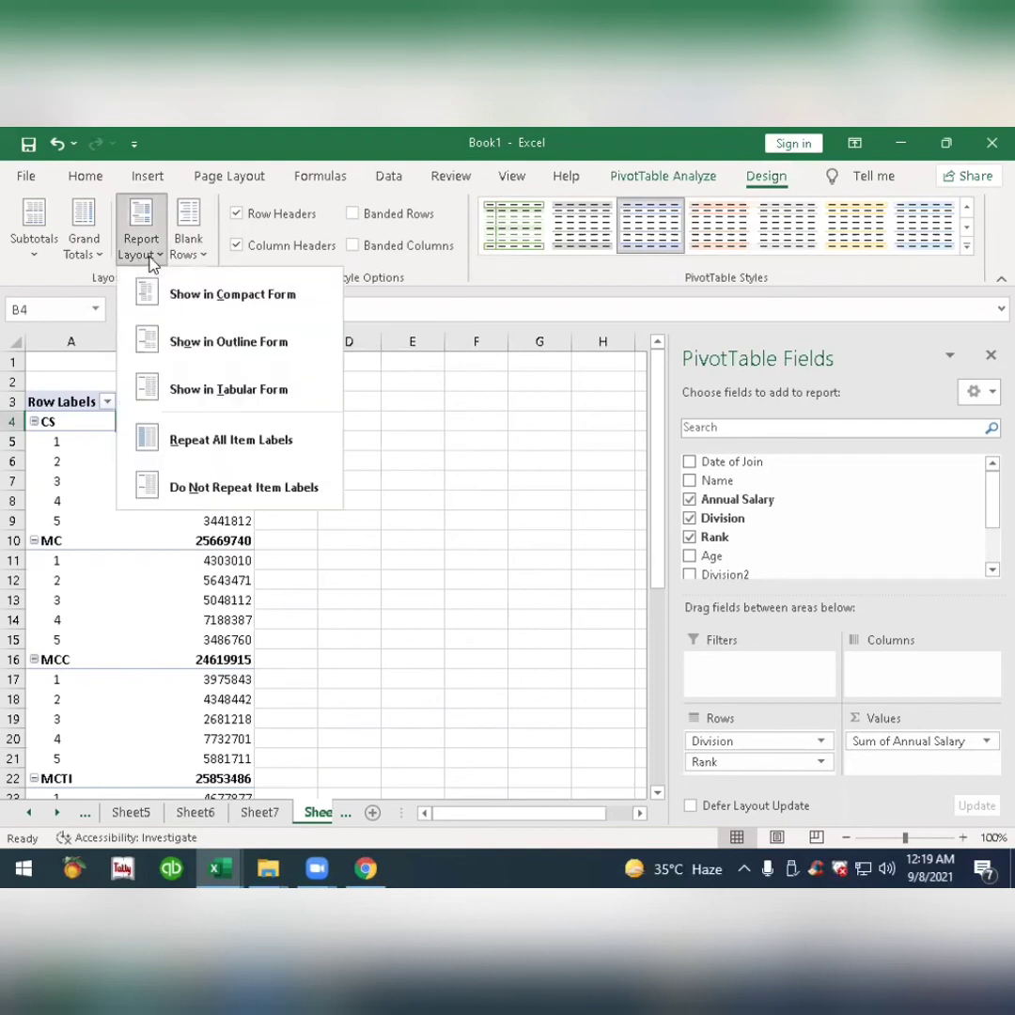
{"action": "left_click", "coordinate": [209, 389]}
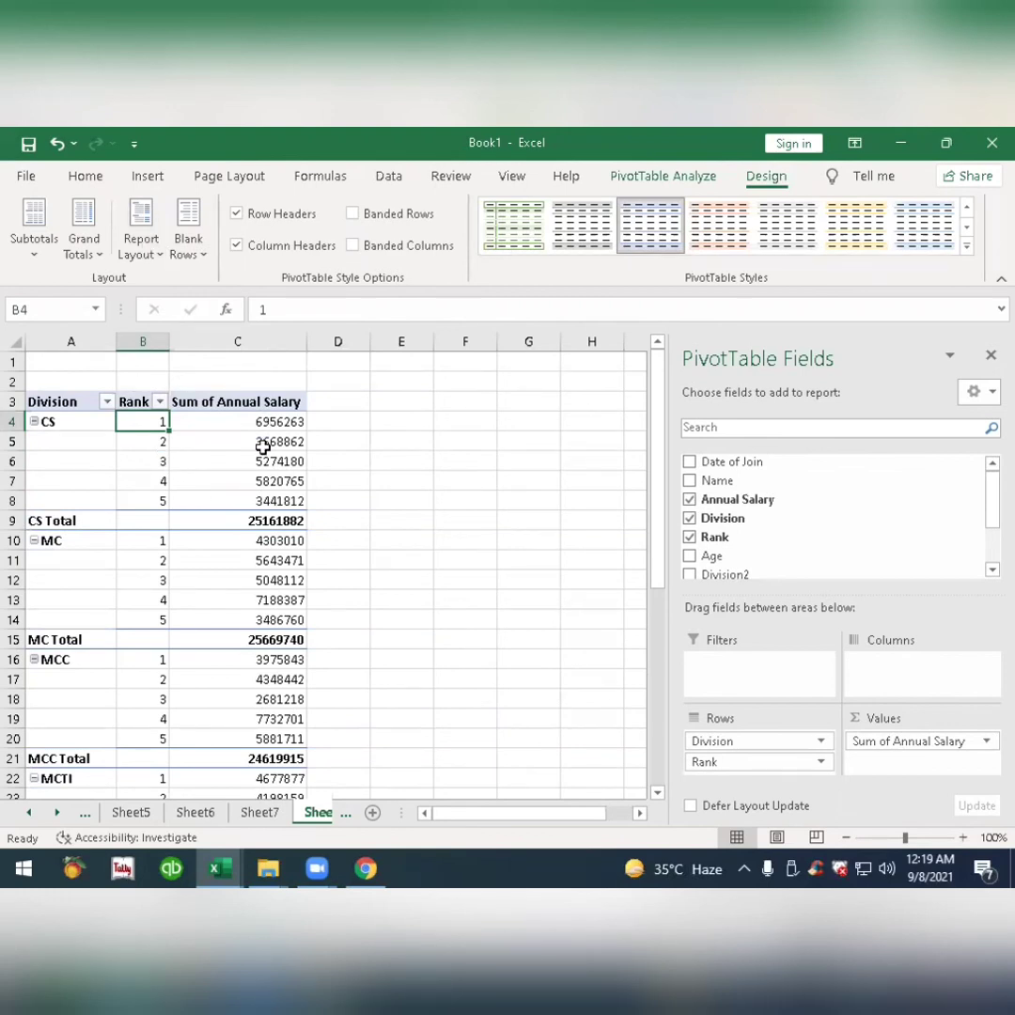
Apply the Green - Yellow - Red color scale to the CS division's rank salaries in C4:C8.
{"action": "left_click_drag", "start_coordinate": [263, 422], "coordinate": [265, 501]}
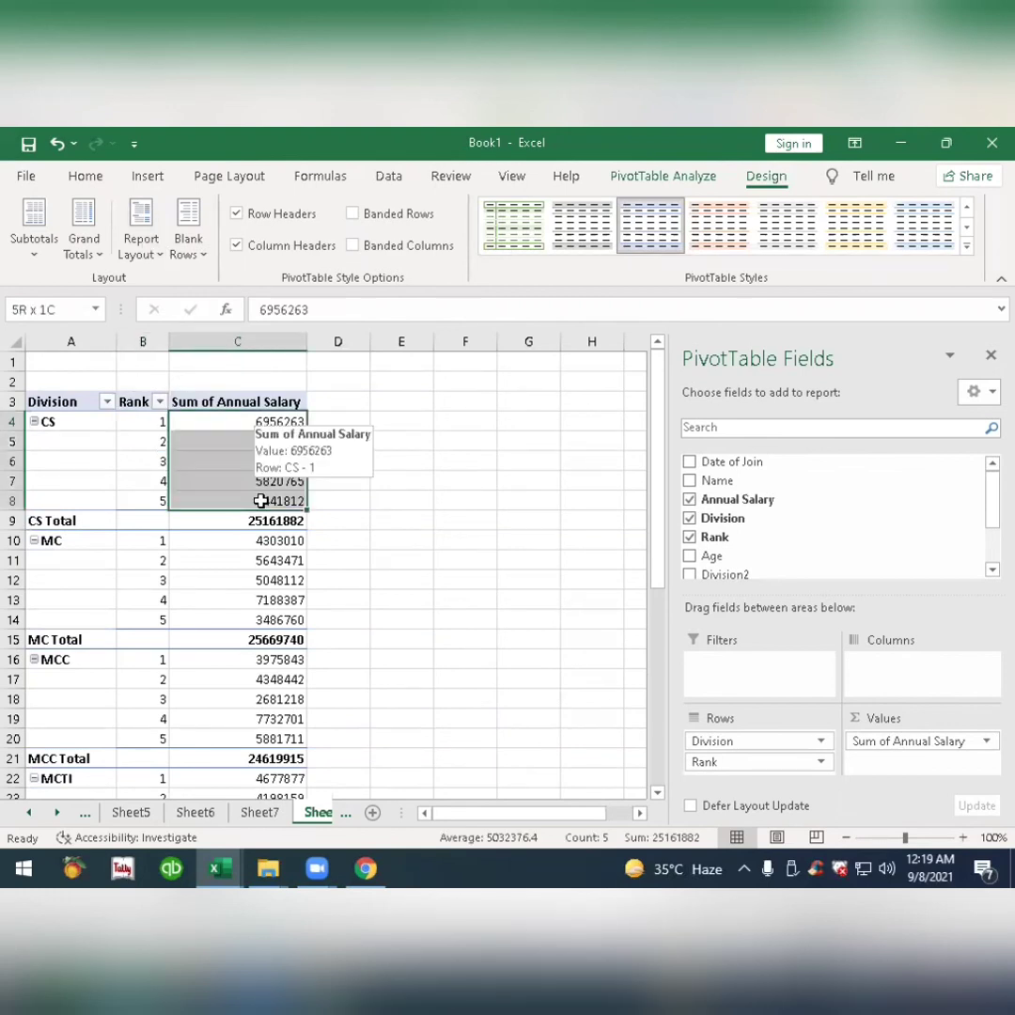
{"action": "left_click", "coordinate": [88, 178]}
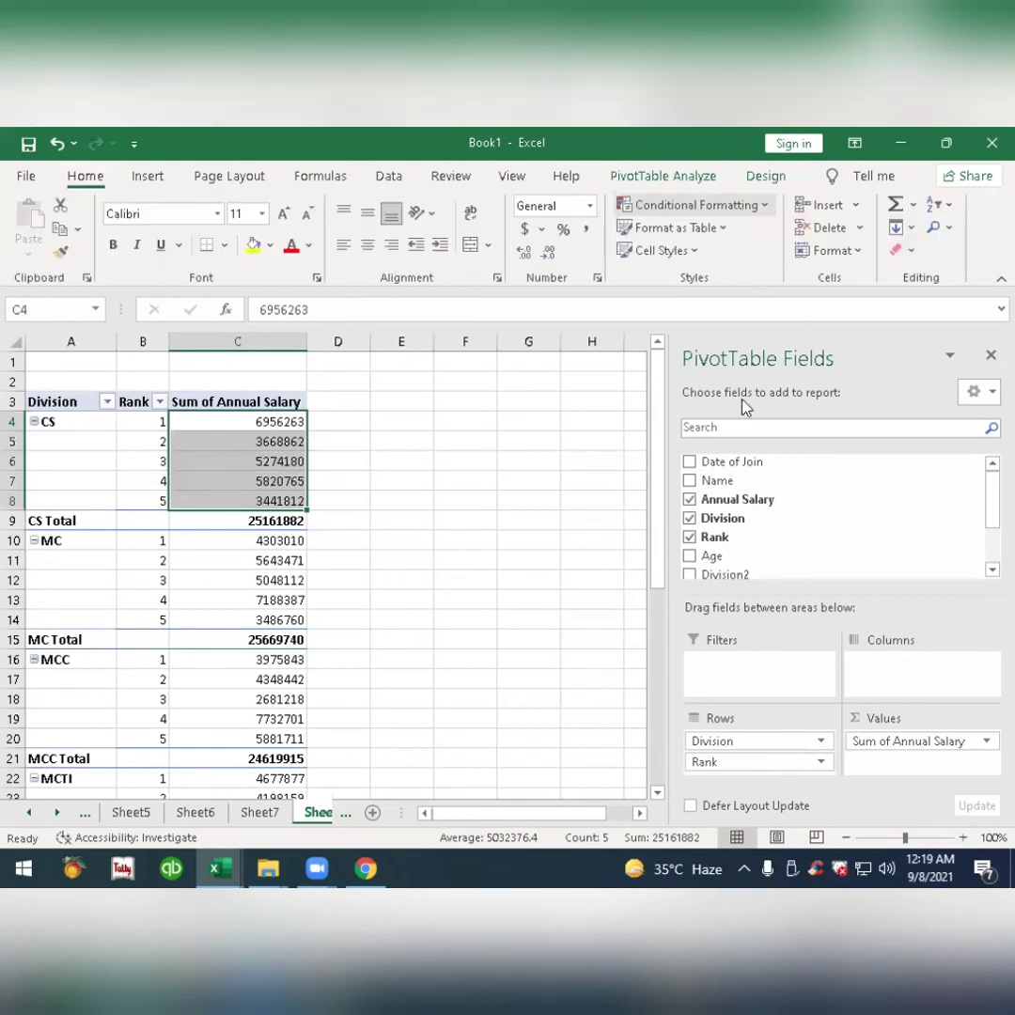
{"action": "left_click", "coordinate": [695, 205]}
{"action": "mouse_move", "coordinate": [747, 404]}
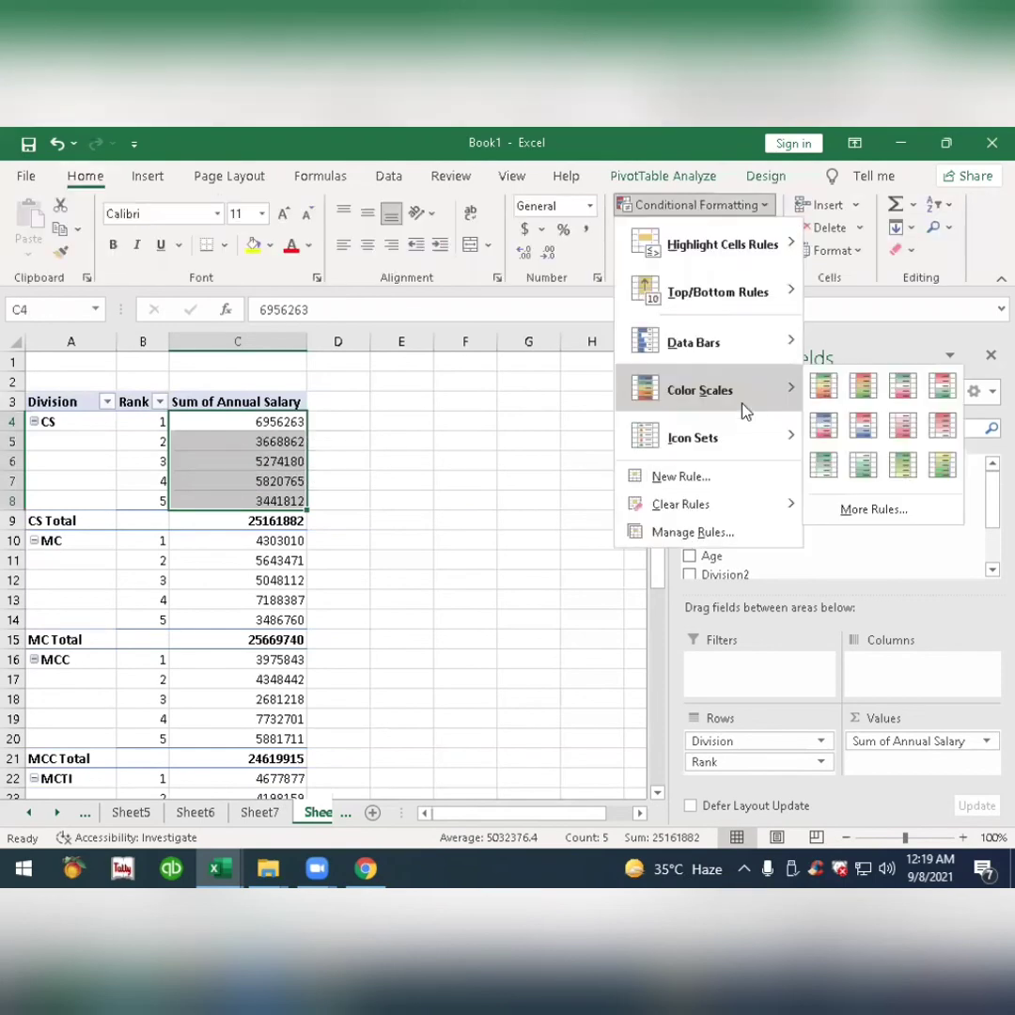
{"action": "left_click", "coordinate": [824, 388]}
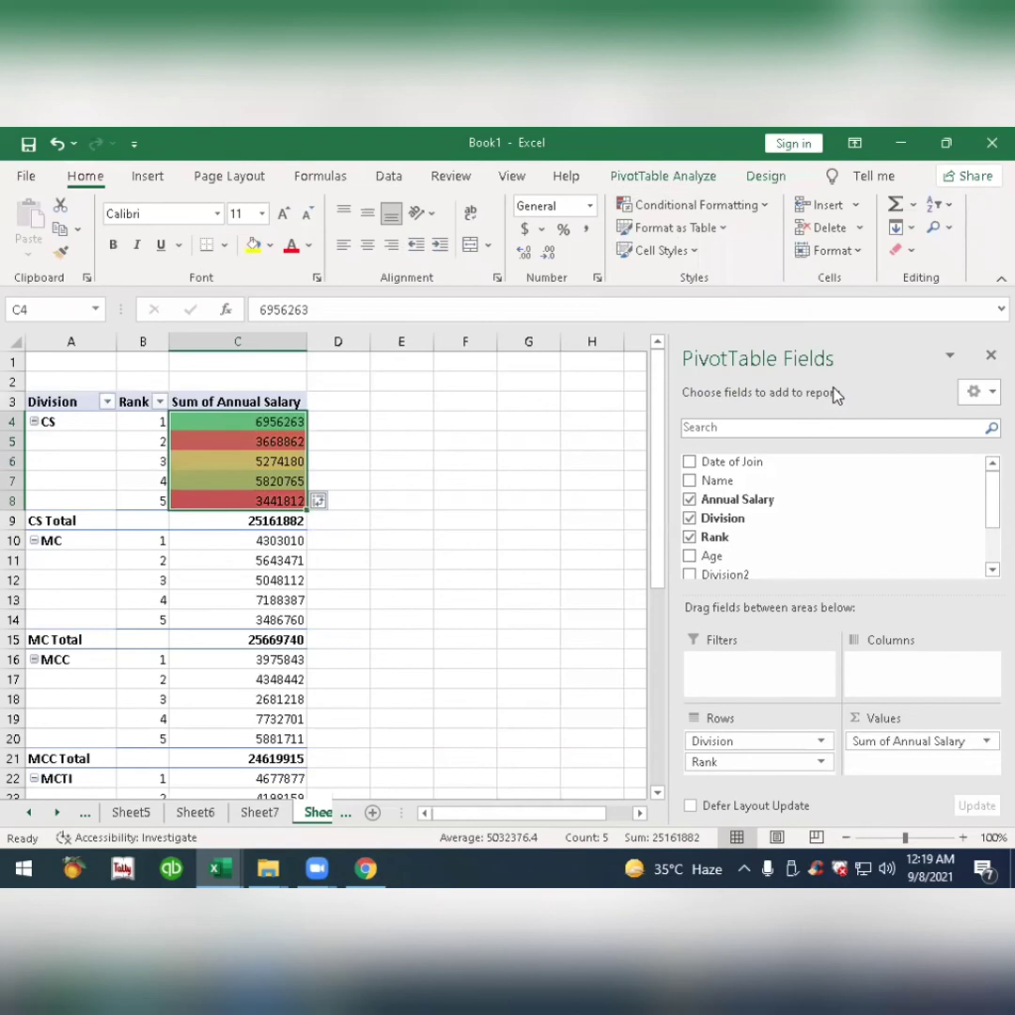
{"action": "scroll", "coordinate": [382, 580], "scroll_direction": "down", "scroll_amount": 2}
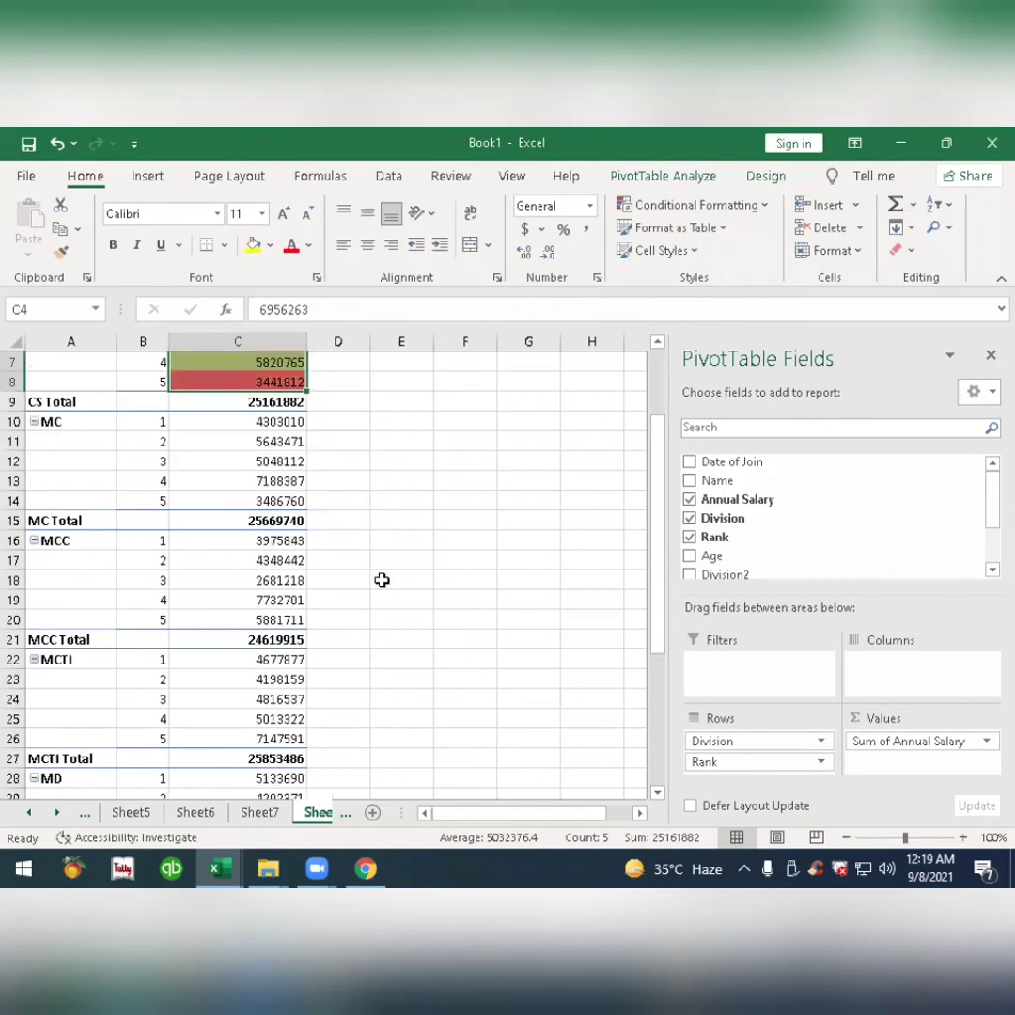
Extend the CS color scale rule to all cells showing "Sum of Annual Salary" values for "Rank".
{"action": "scroll", "coordinate": [382, 580], "scroll_direction": "down", "scroll_amount": 5}
{"action": "scroll", "coordinate": [382, 580], "scroll_direction": "up", "scroll_amount": 7}
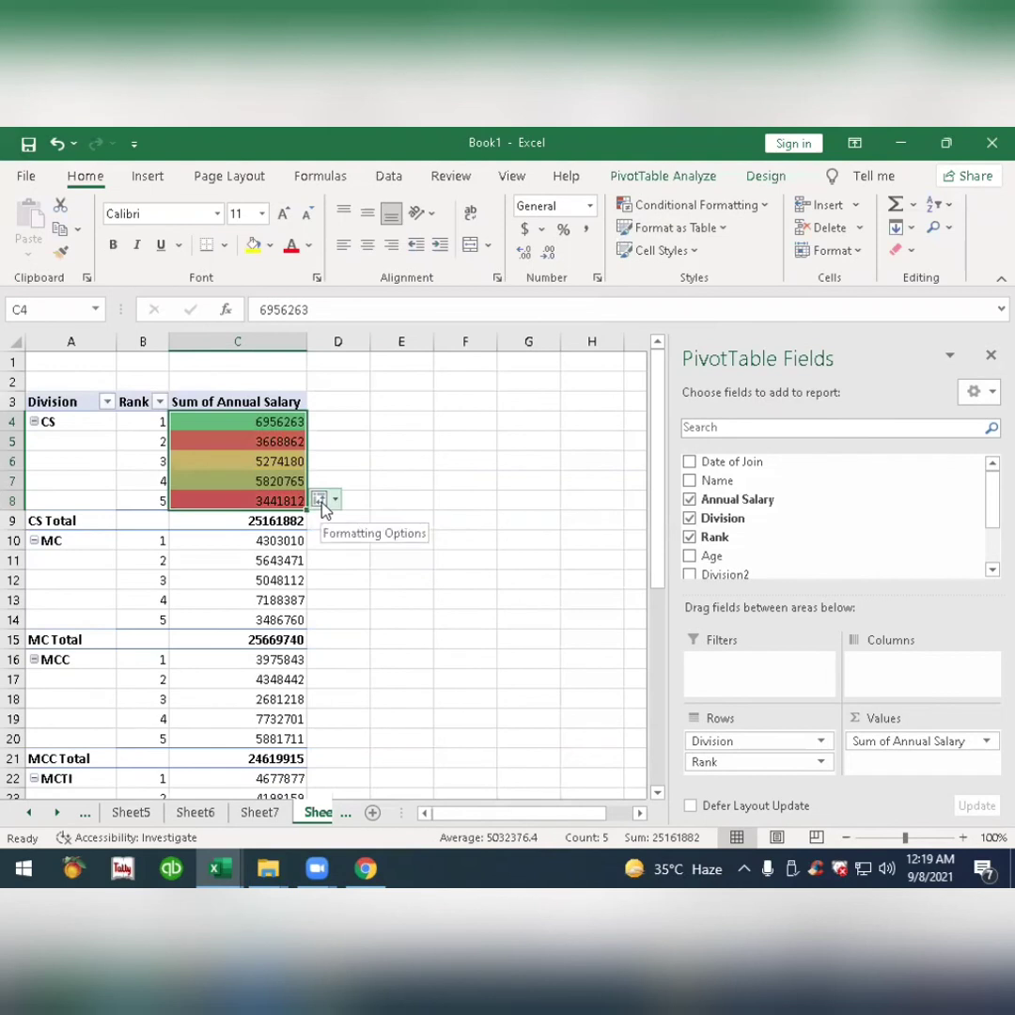
{"action": "left_click", "coordinate": [321, 503]}
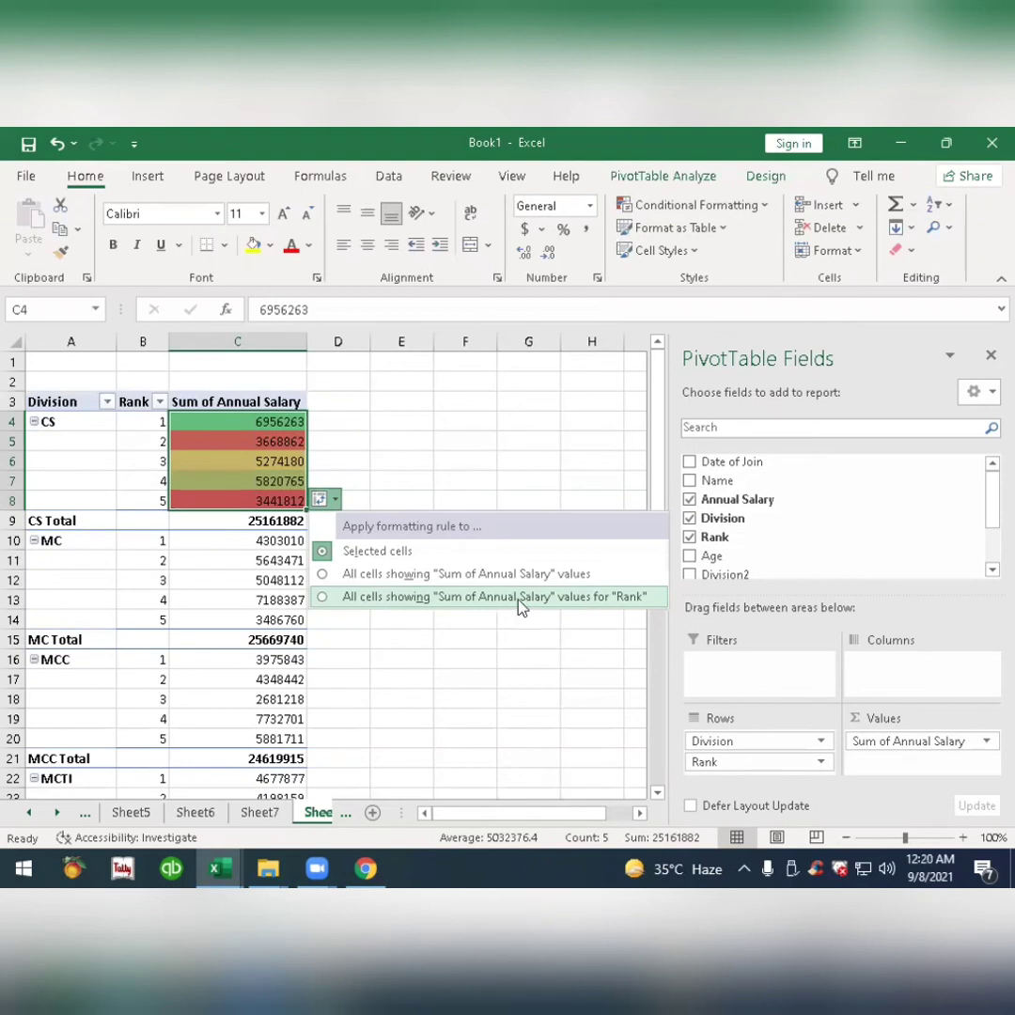
{"action": "left_click", "coordinate": [615, 600]}
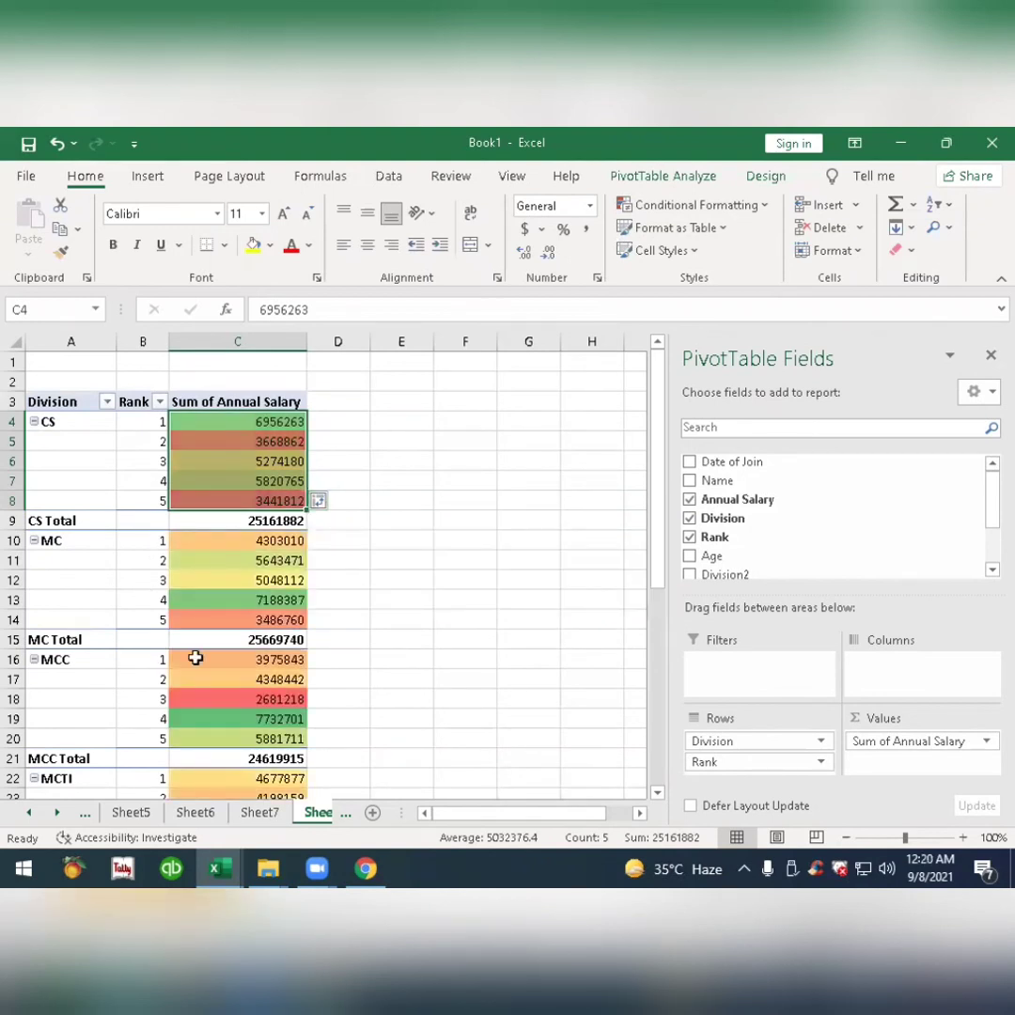
{"action": "scroll", "coordinate": [196, 659], "scroll_direction": "down", "scroll_amount": 5}
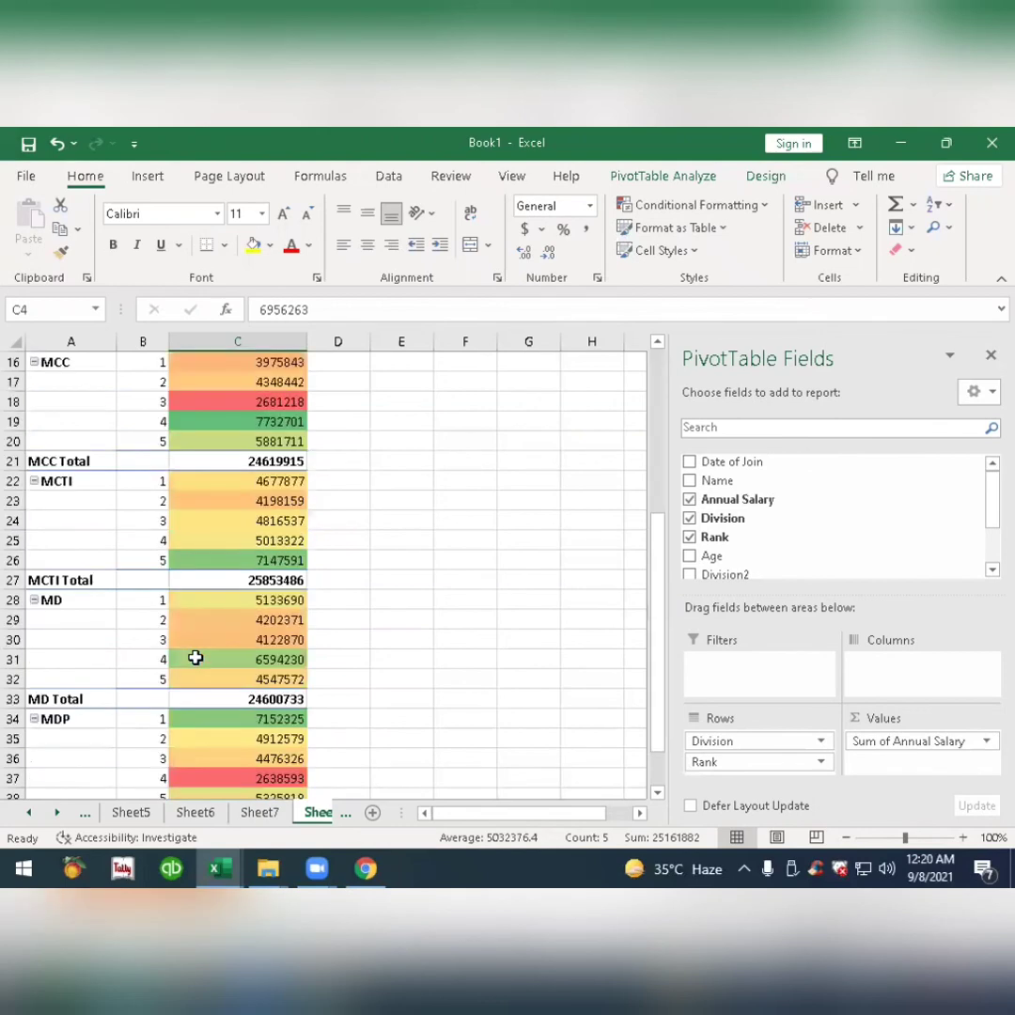
{"action": "scroll", "coordinate": [195, 659], "scroll_direction": "down", "scroll_amount": 3}
{"action": "scroll", "coordinate": [195, 659], "scroll_direction": "up", "scroll_amount": 5}
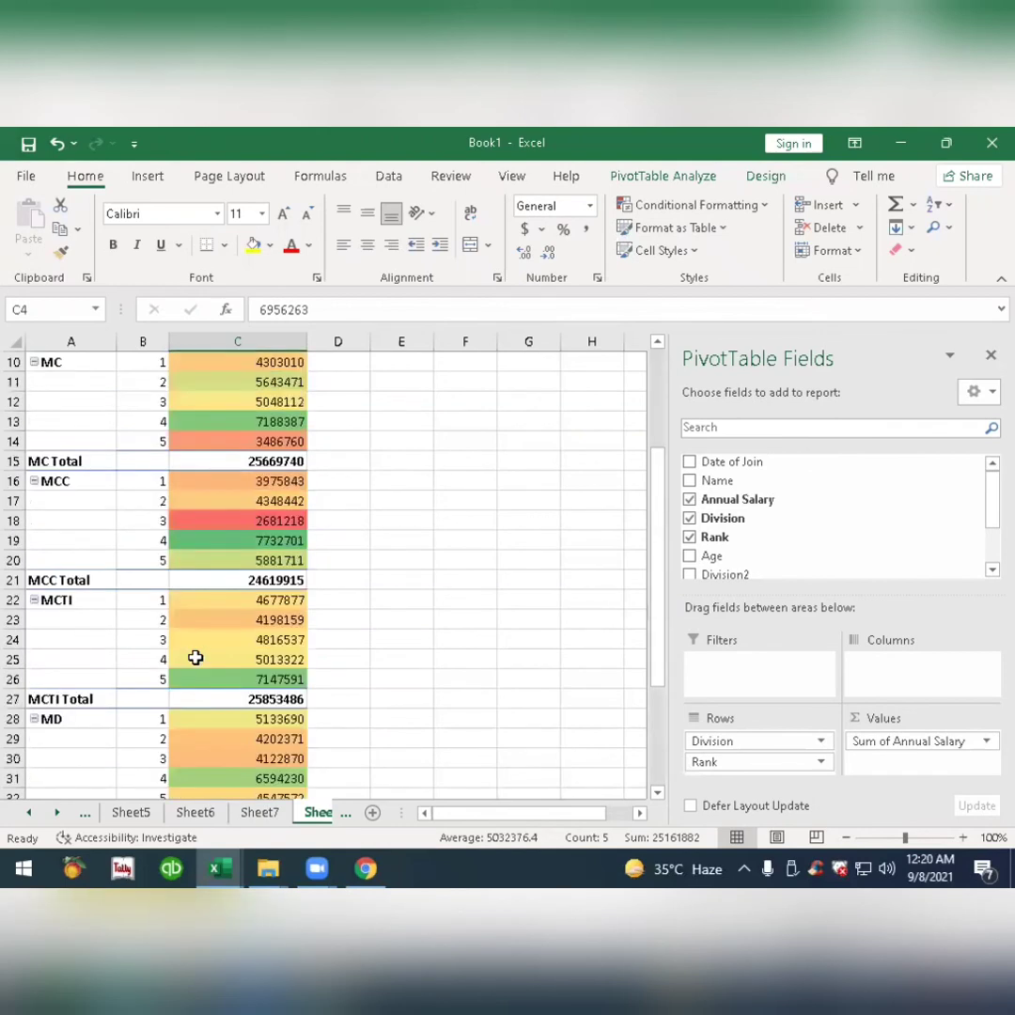
{"action": "scroll", "coordinate": [195, 659], "scroll_direction": "up", "scroll_amount": 3}
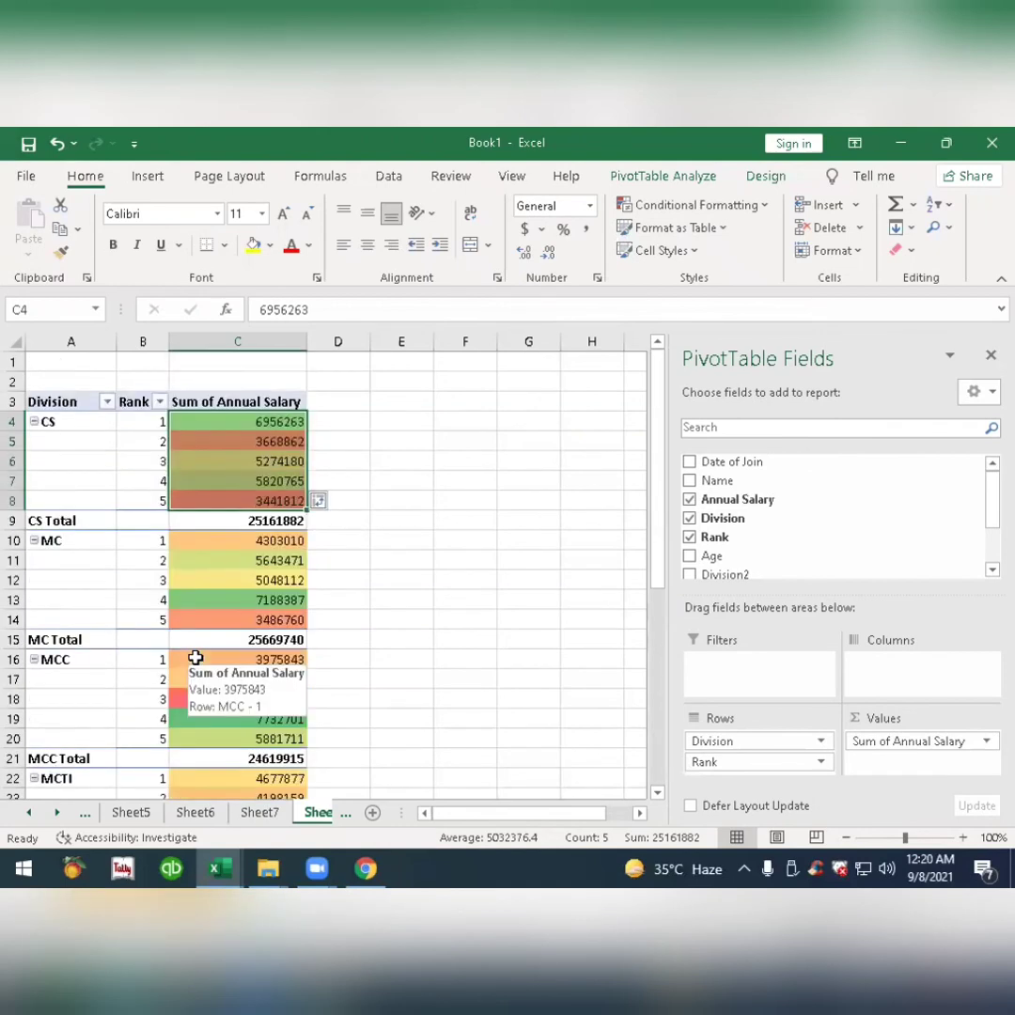
Try the color scale on all cells showing "Sum of Annual Salary" values, and return it to the values for "Rank".
{"action": "left_click", "coordinate": [319, 503]}
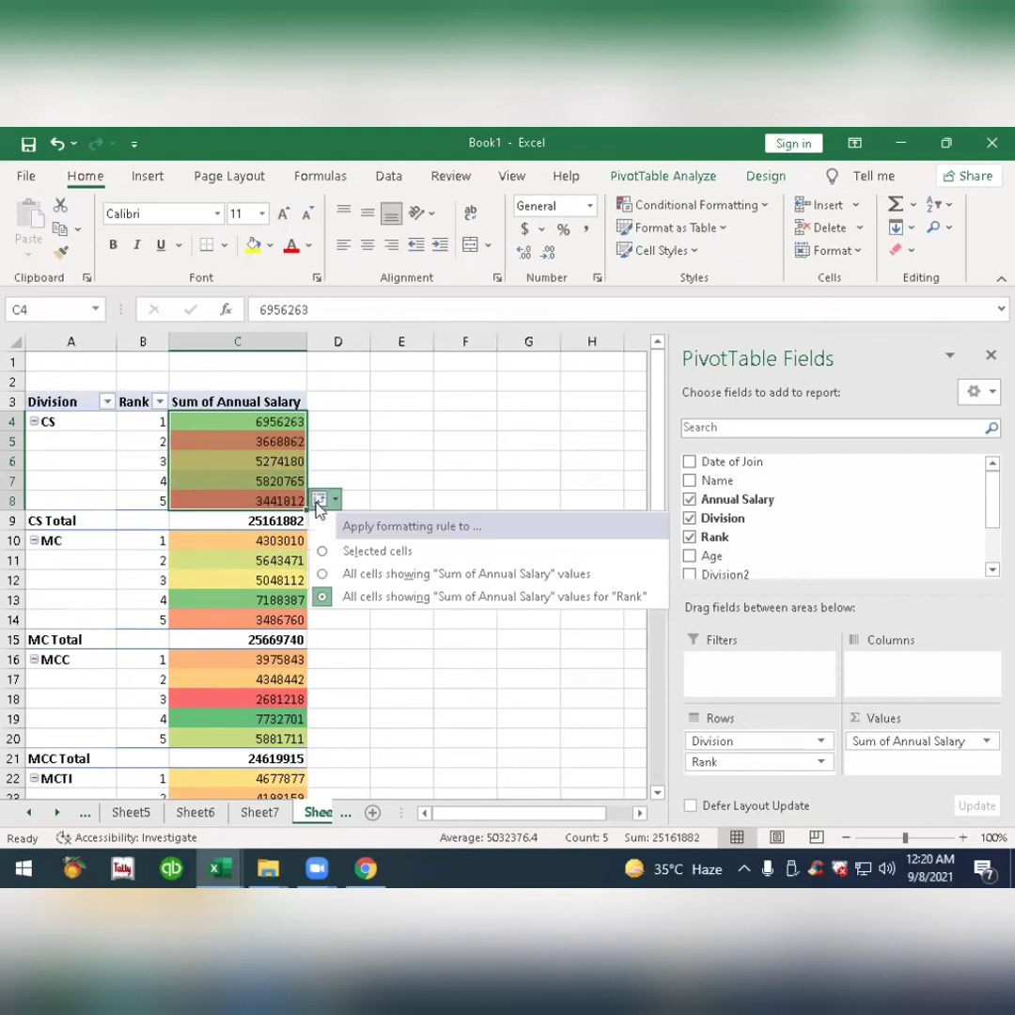
{"action": "left_click", "coordinate": [499, 578]}
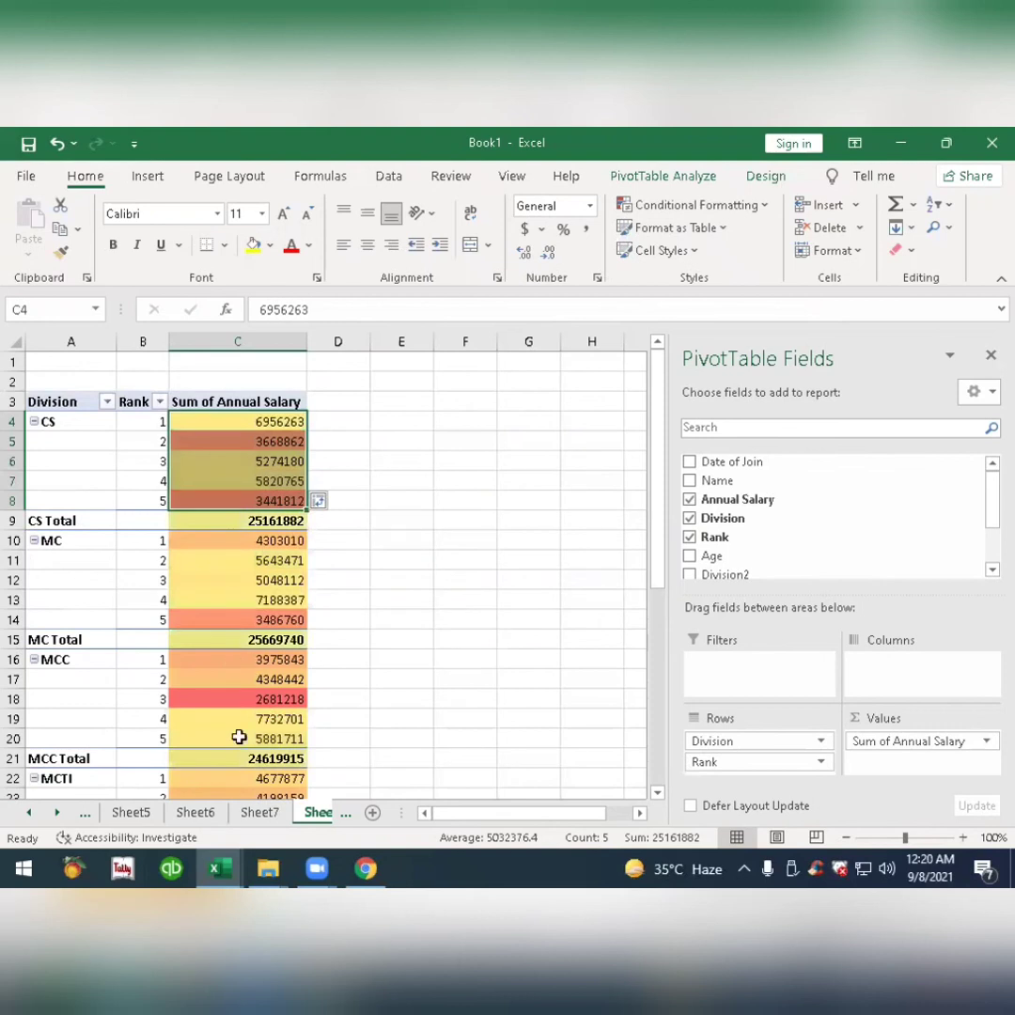
{"action": "left_click", "coordinate": [318, 501]}
{"action": "left_click", "coordinate": [440, 598]}
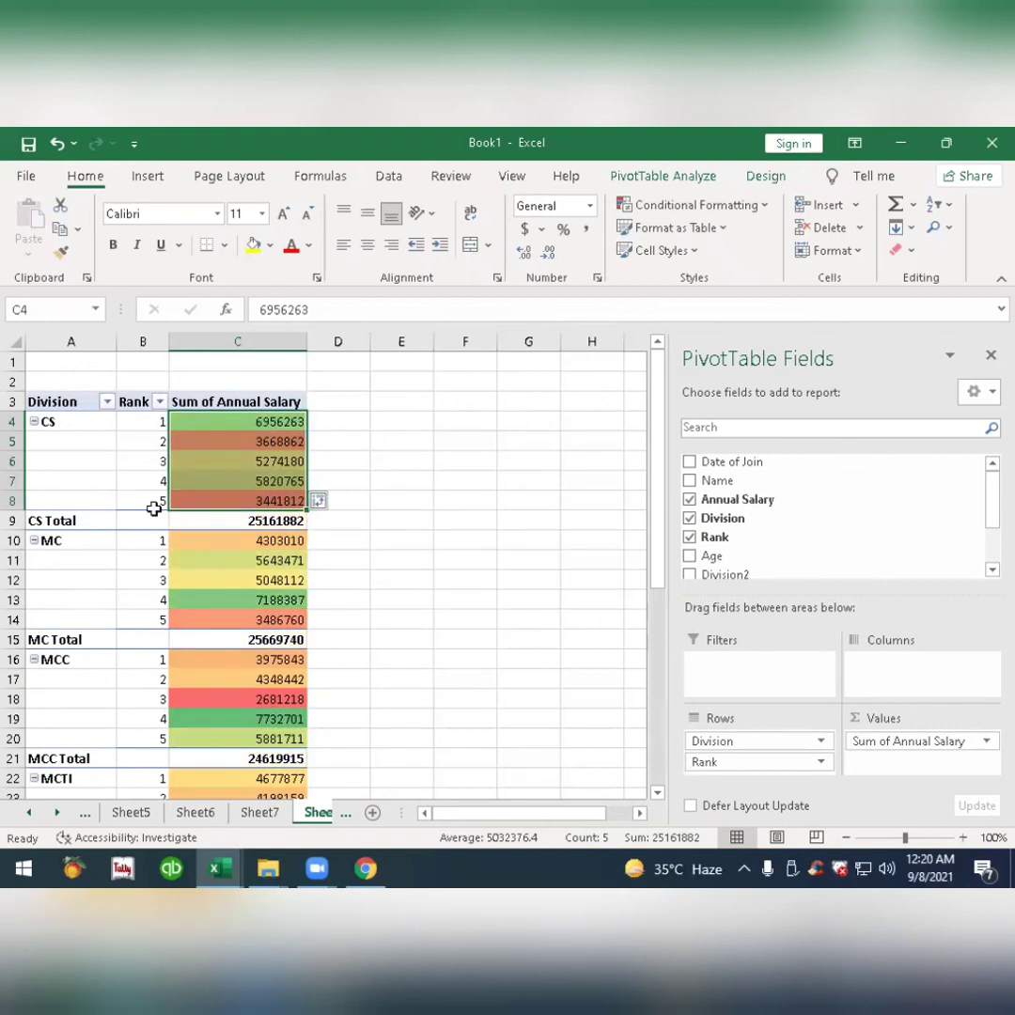
{"action": "left_click", "coordinate": [237, 463]}
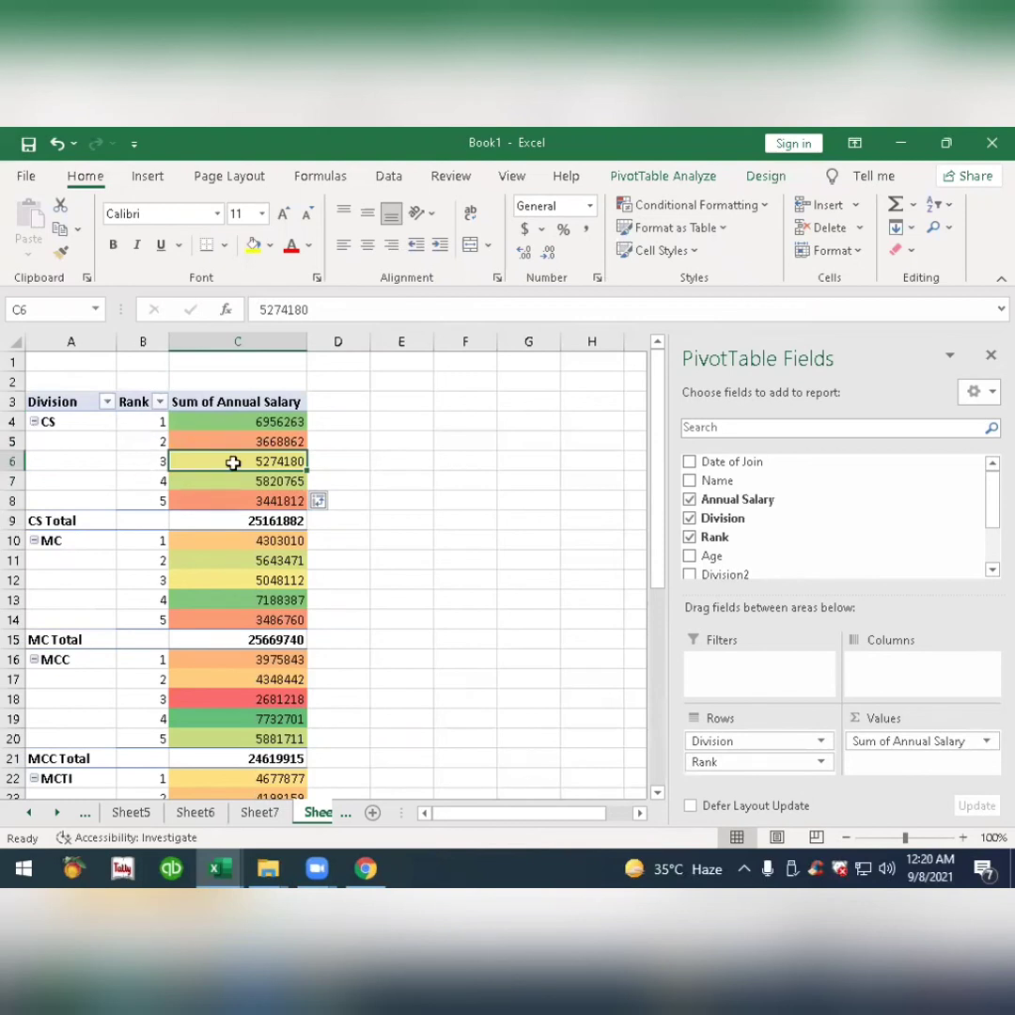
Try Rank above Division in the pivot table rows, and restore Division above Rank.
{"action": "mouse_move", "coordinate": [233, 463]}
{"action": "mouse_move", "coordinate": [102, 437]}
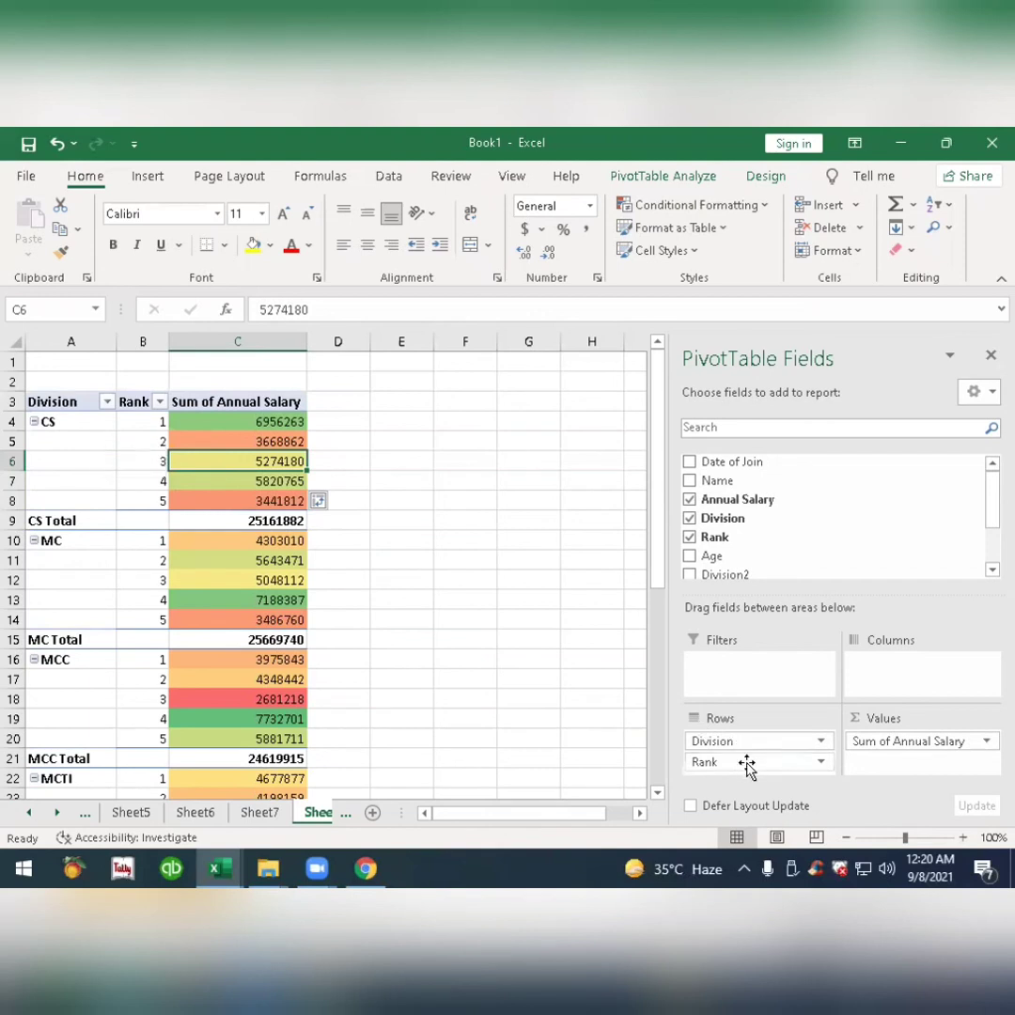
{"action": "left_click_drag", "start_coordinate": [747, 767], "coordinate": [749, 740]}
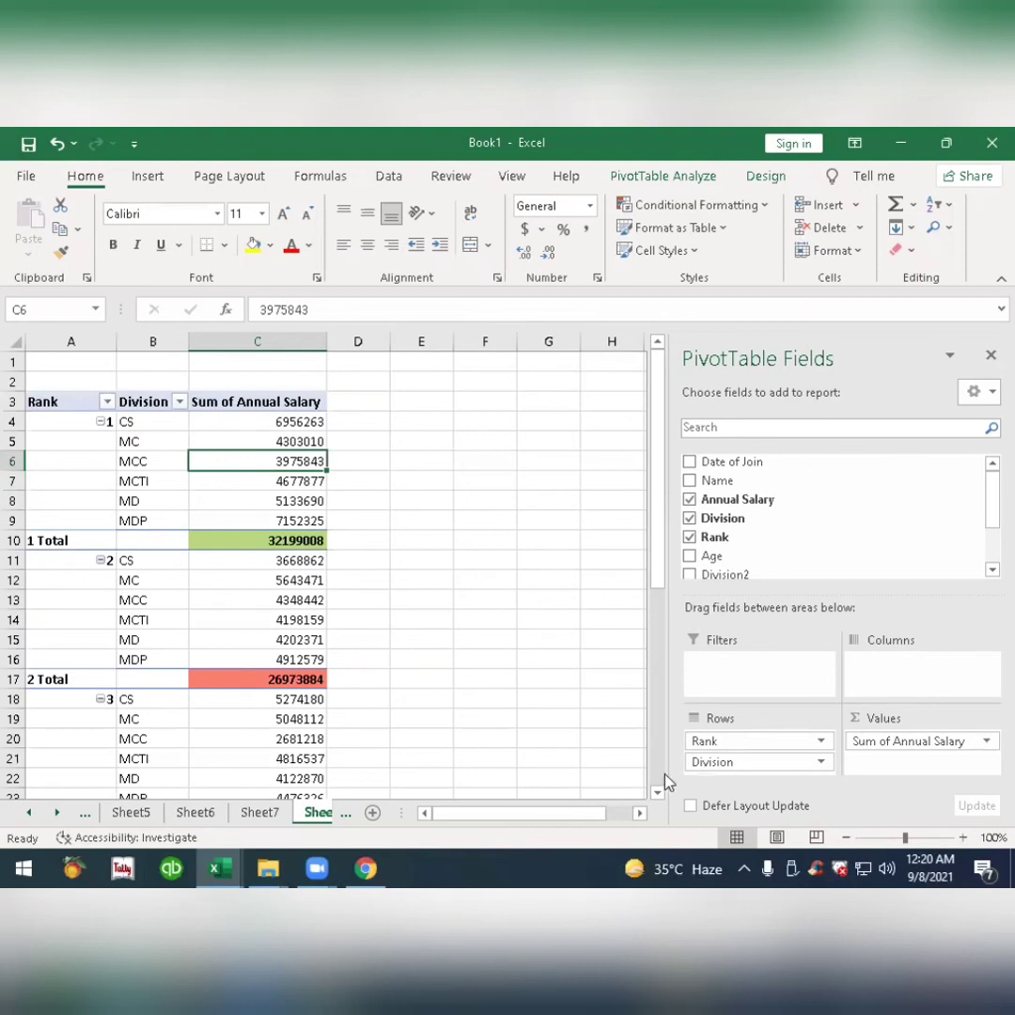
{"action": "left_click_drag", "start_coordinate": [728, 763], "coordinate": [733, 740]}
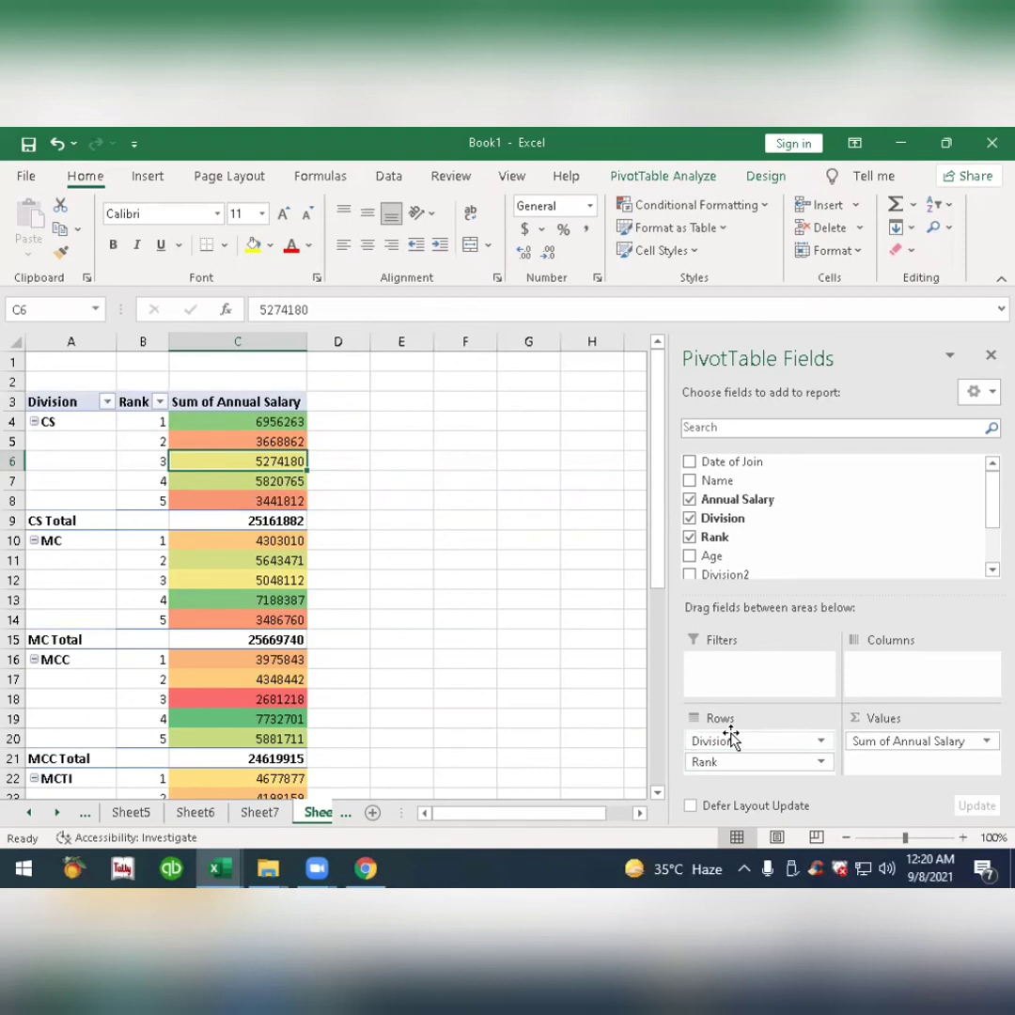
Create another pivot table from the employee table on the Data sheet, placed on a new worksheet.
{"action": "left_click", "coordinate": [347, 814]}
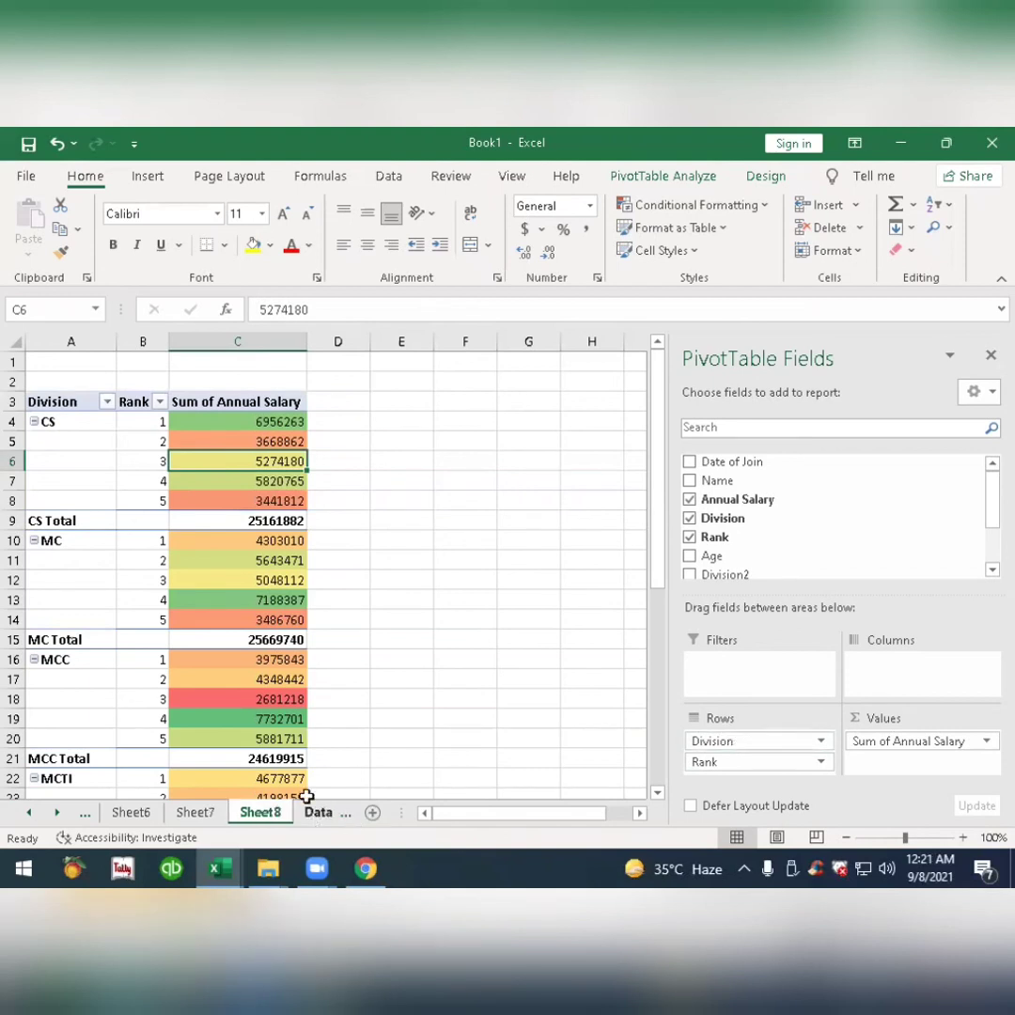
{"action": "left_click", "coordinate": [317, 812]}
{"action": "left_click", "coordinate": [128, 462]}
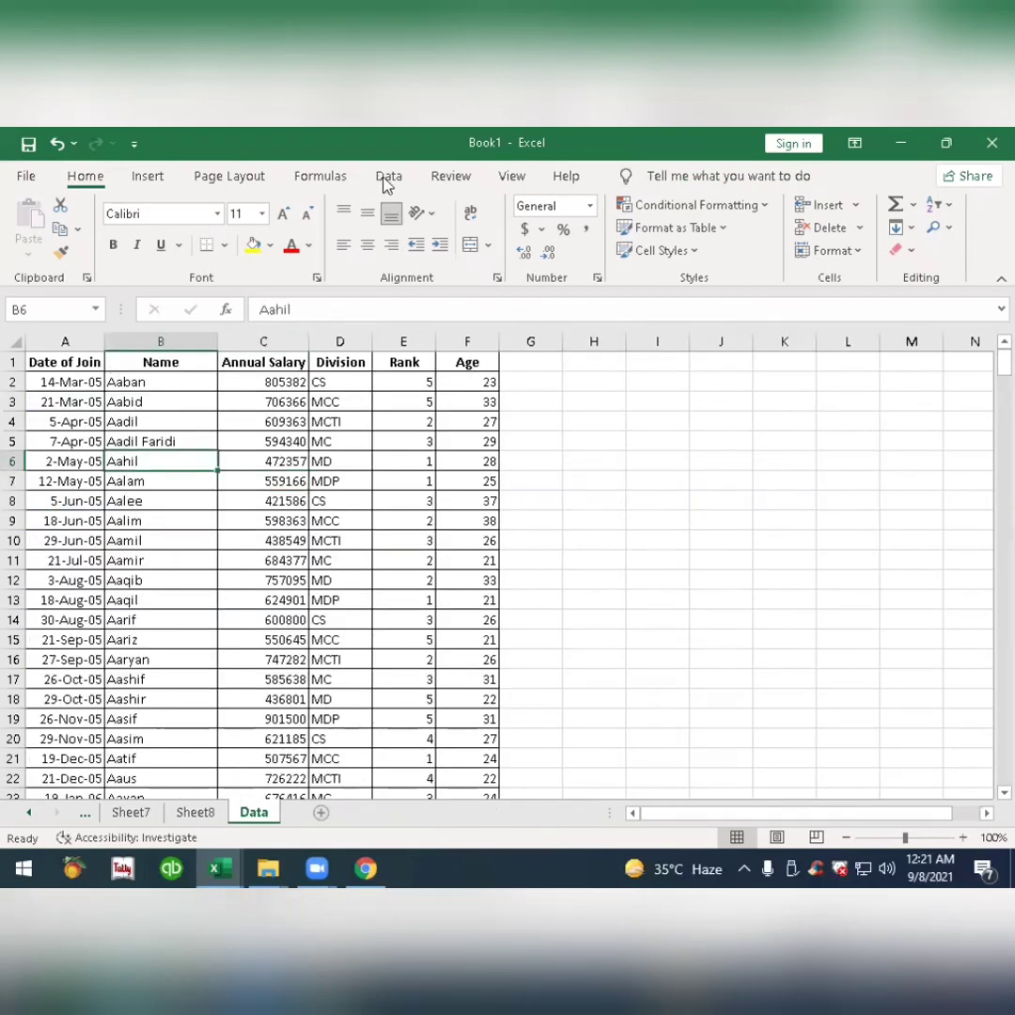
{"action": "left_click", "coordinate": [388, 176]}
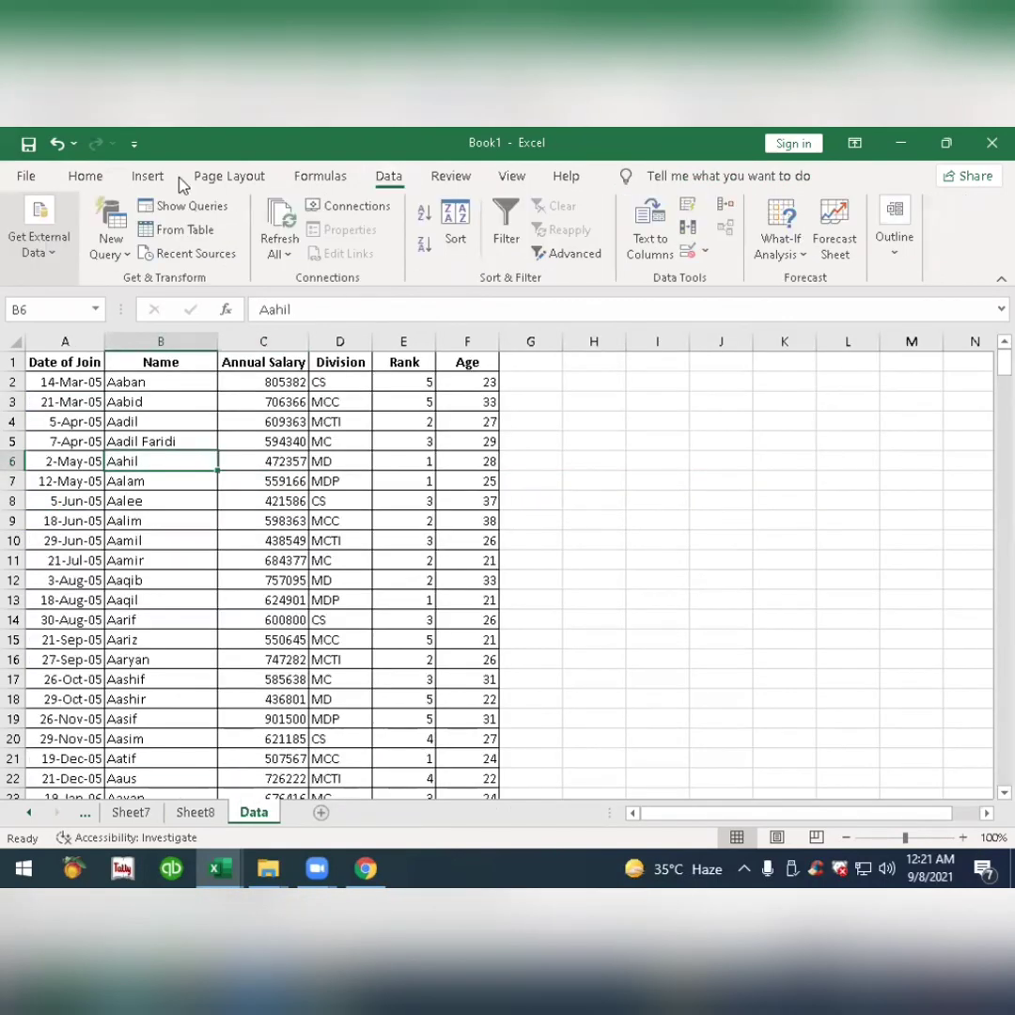
{"action": "left_click", "coordinate": [143, 179]}
{"action": "left_click", "coordinate": [27, 249]}
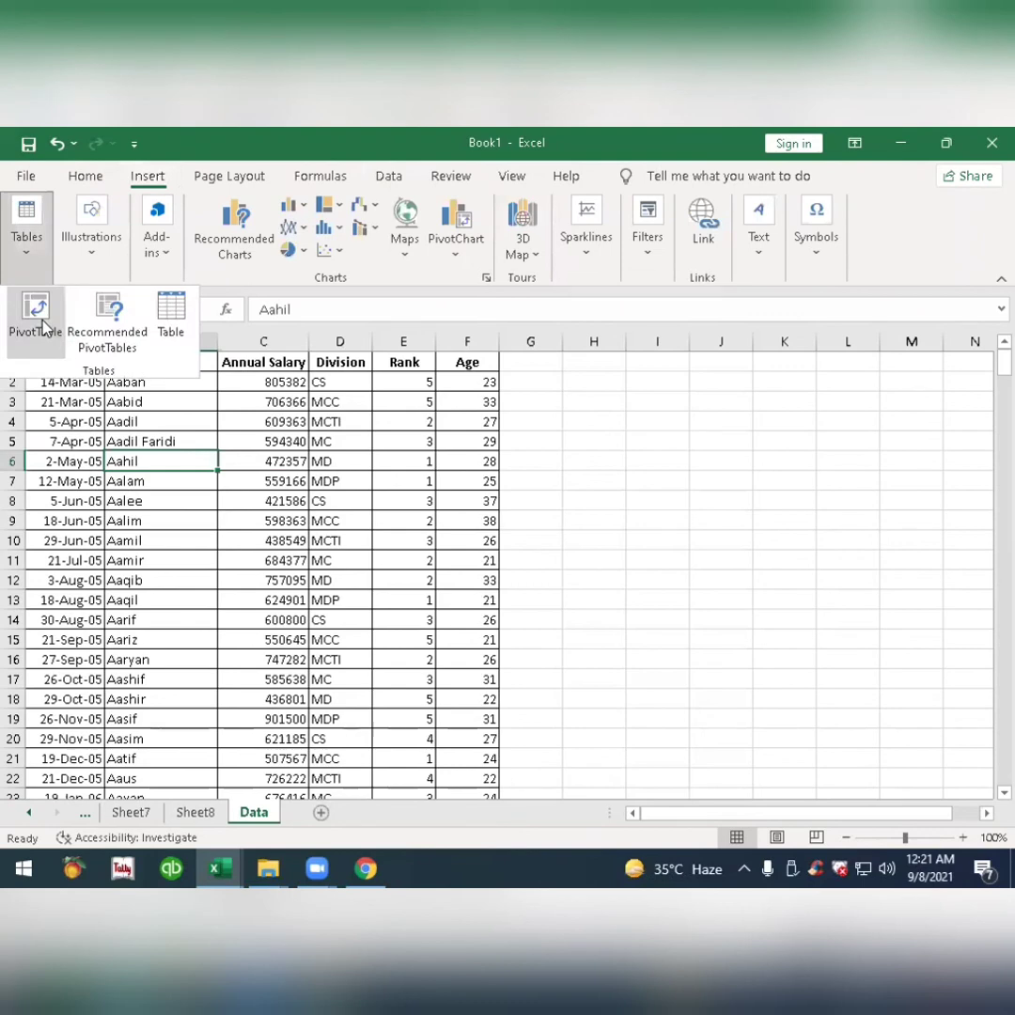
{"action": "left_click", "coordinate": [36, 315]}
{"action": "left_click", "coordinate": [596, 674]}
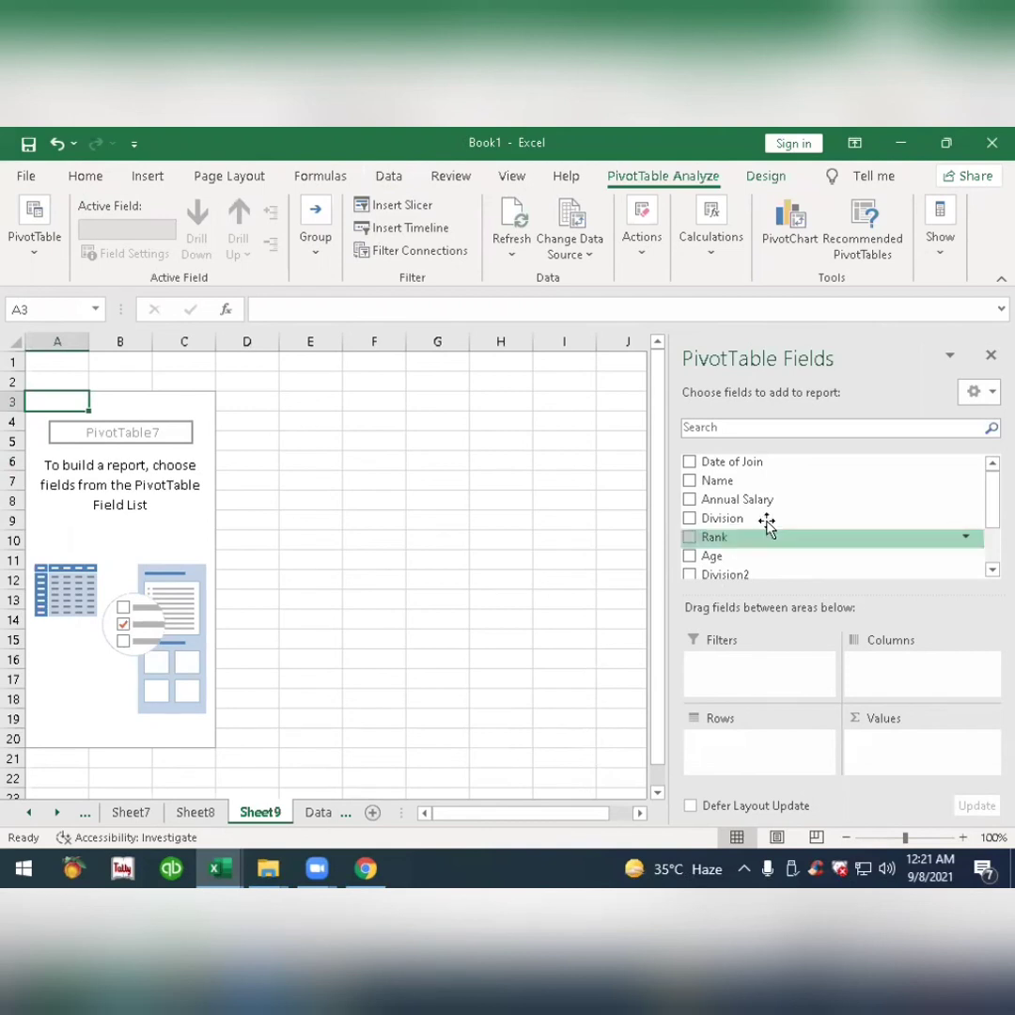
Put Division in the filters and Name in the rows, and generate the report filter pages for Division.
{"action": "left_click_drag", "start_coordinate": [756, 523], "coordinate": [757, 667]}
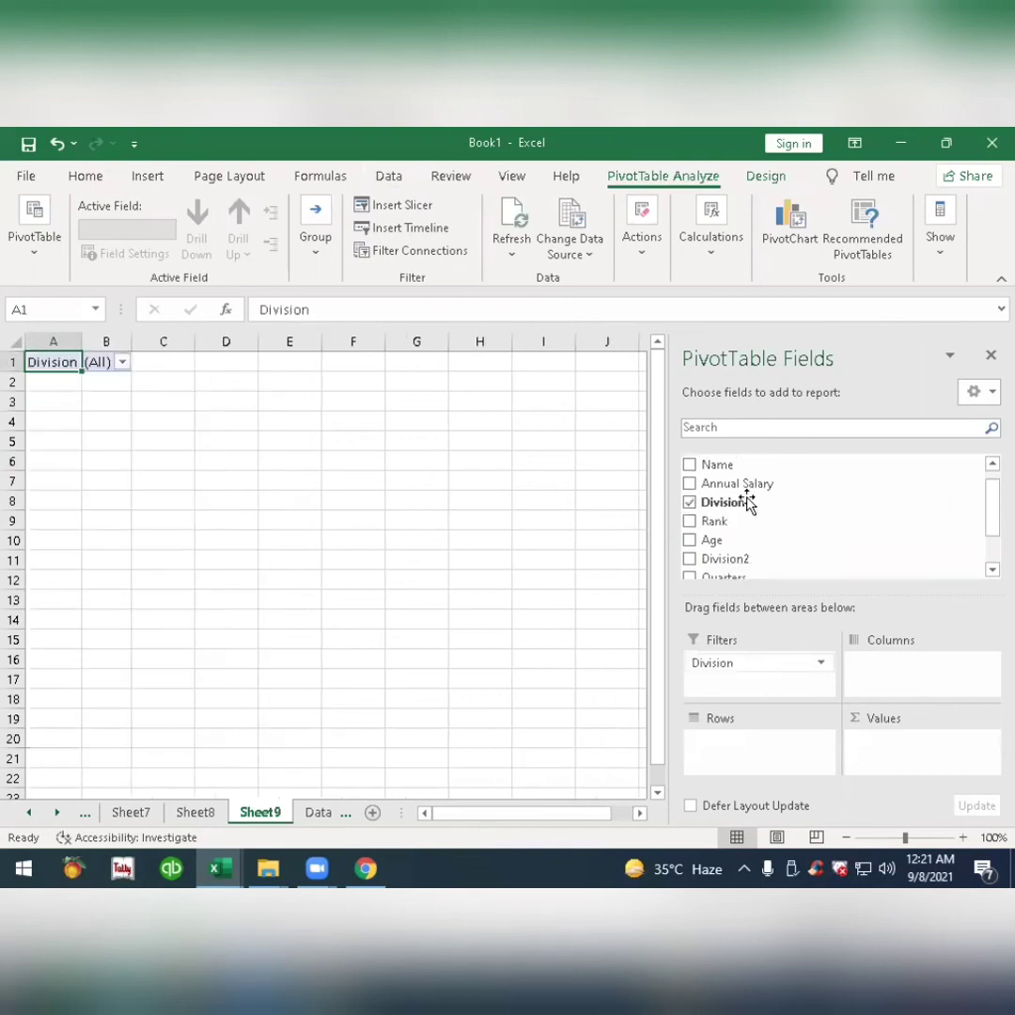
{"action": "left_click_drag", "start_coordinate": [750, 503], "coordinate": [757, 741]}
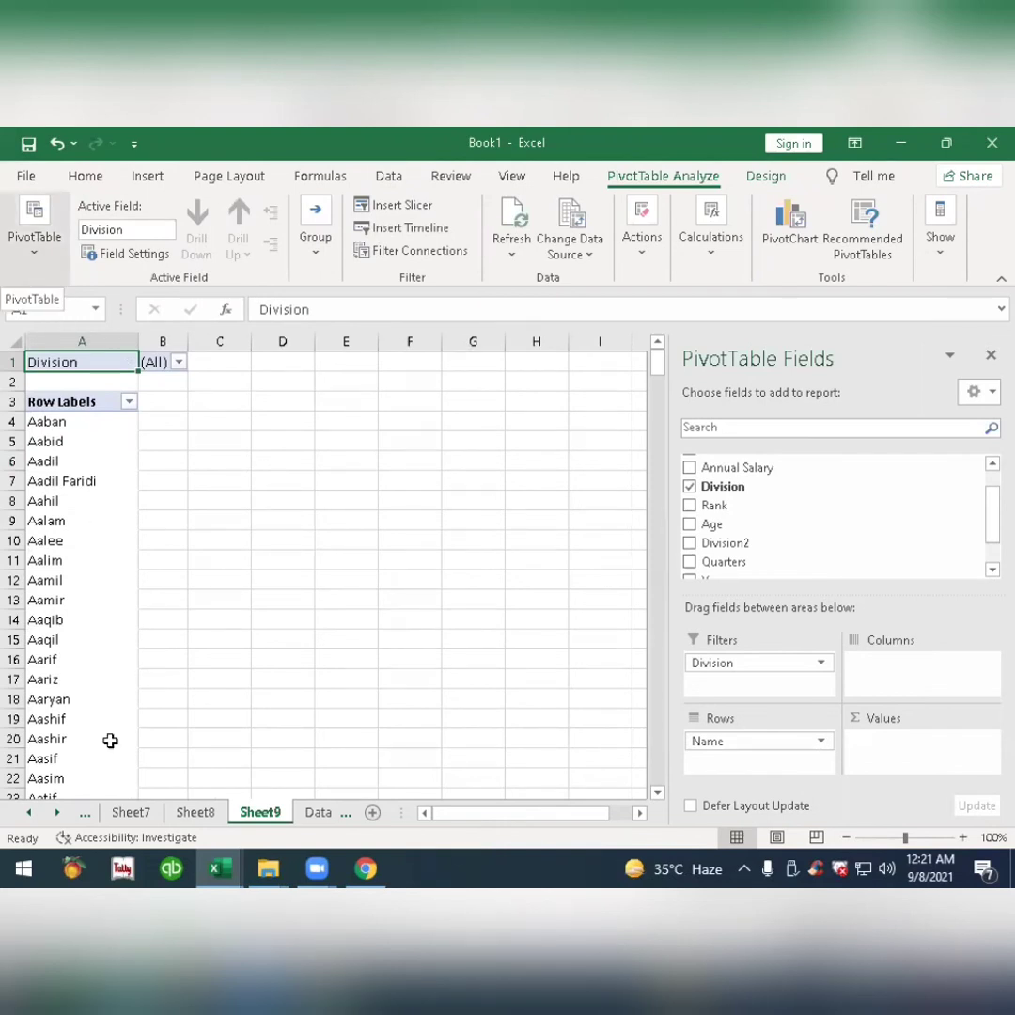
{"action": "left_click", "coordinate": [44, 259]}
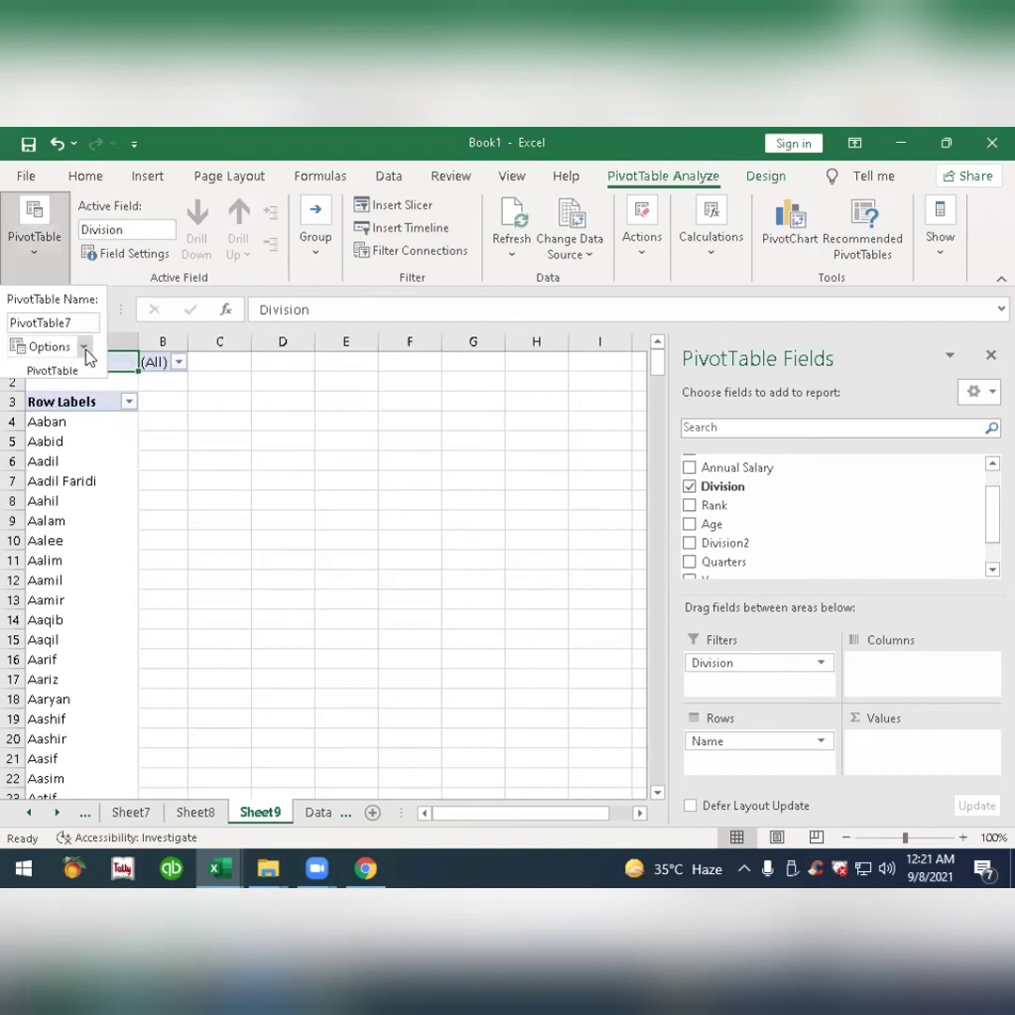
{"action": "left_click", "coordinate": [84, 349]}
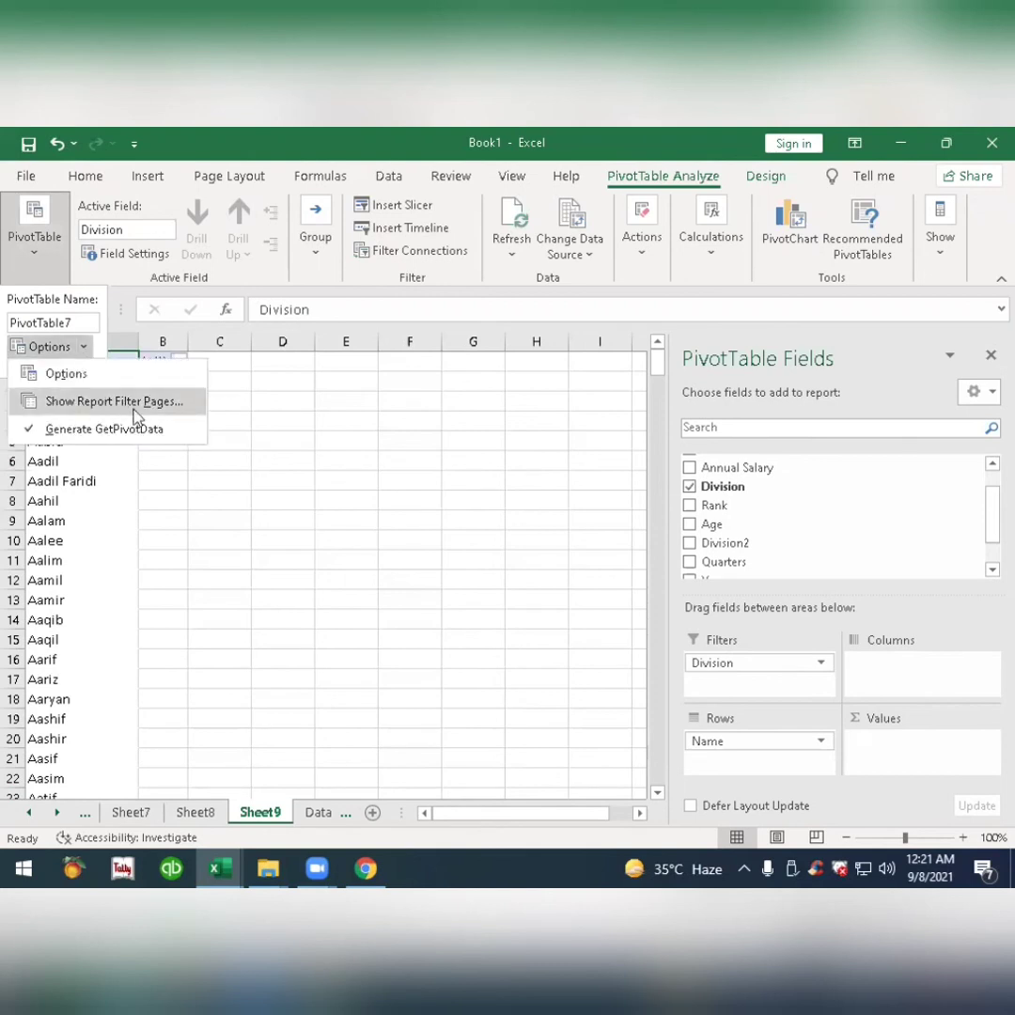
{"action": "left_click", "coordinate": [158, 417]}
{"action": "left_click", "coordinate": [542, 609]}
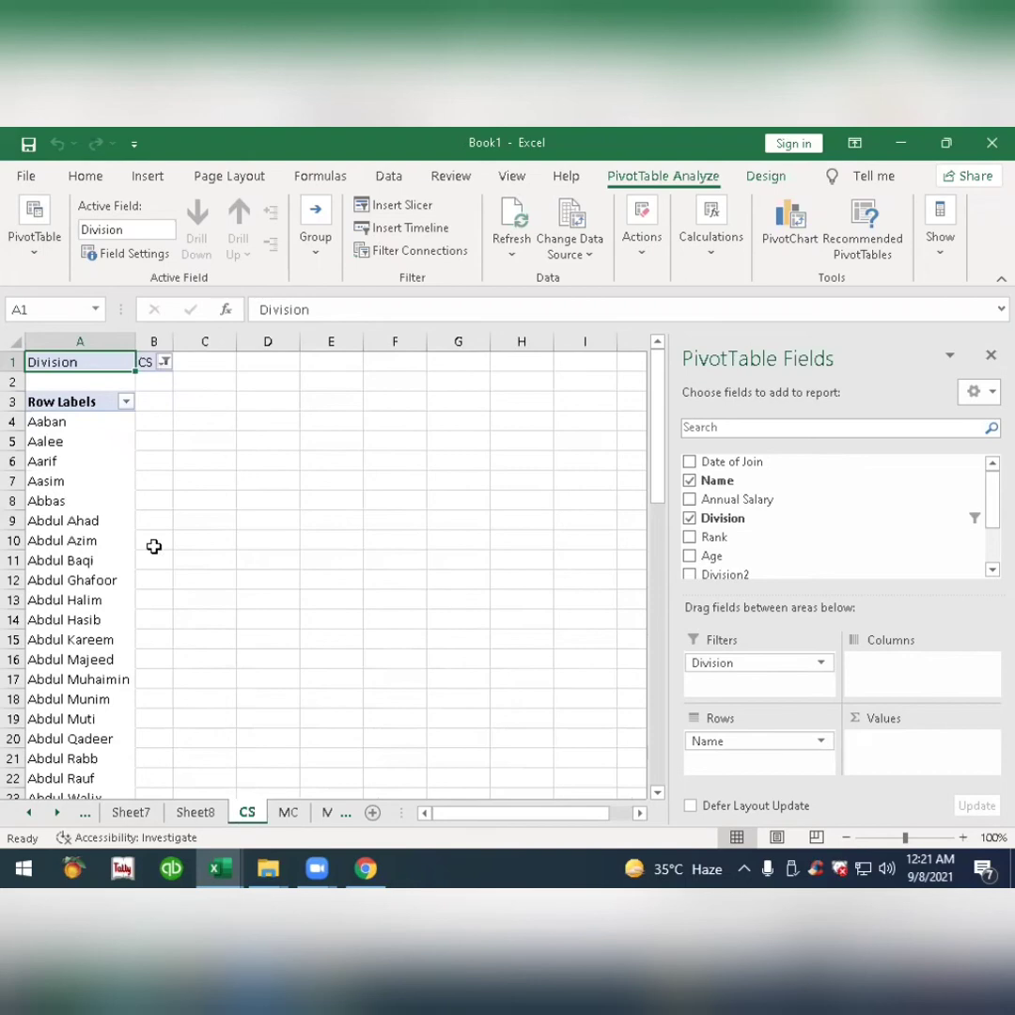
Examine the name lists on the CS, MC, MCC, MCTI and MD division sheets.
{"action": "scroll", "coordinate": [154, 546], "scroll_direction": "down", "scroll_amount": 1}
{"action": "scroll", "coordinate": [154, 508], "scroll_direction": "down", "scroll_amount": 10}
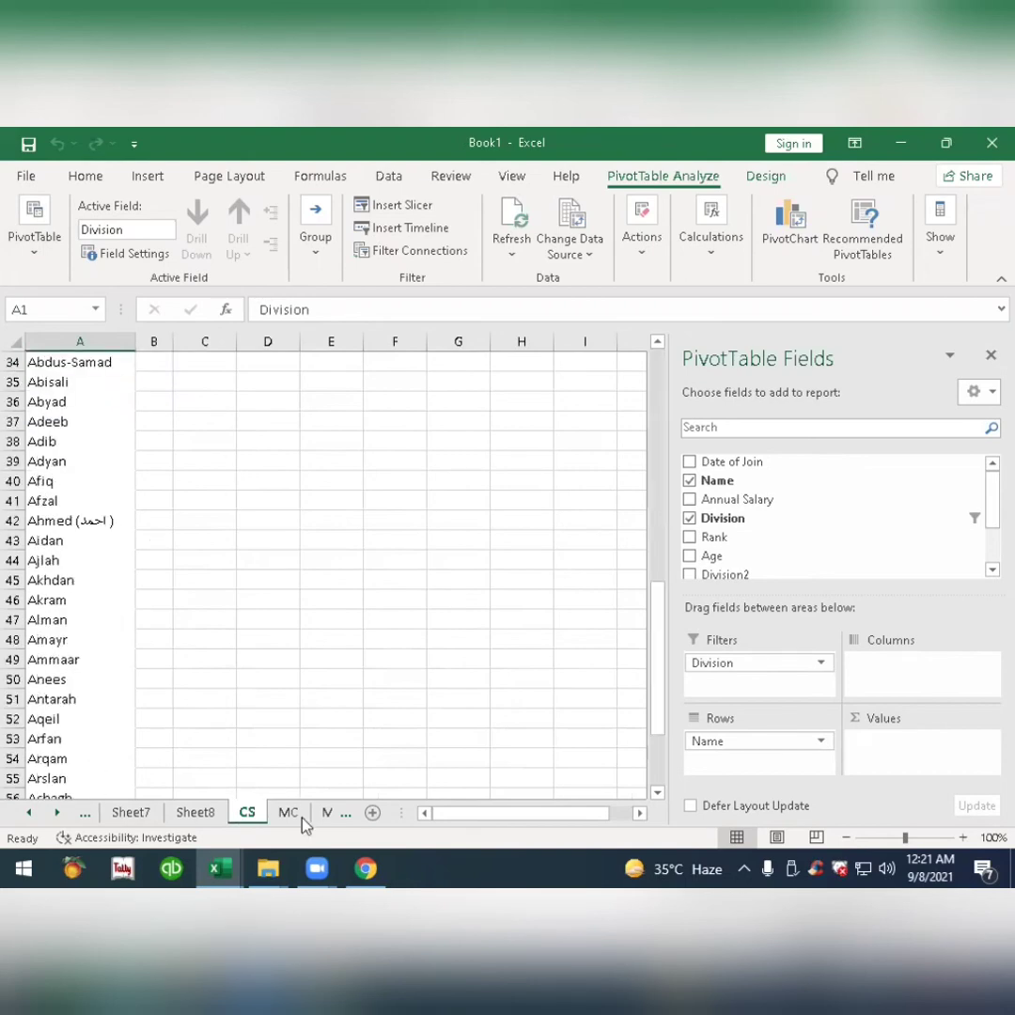
{"action": "scroll", "coordinate": [258, 696], "scroll_direction": "down", "scroll_amount": 5}
{"action": "key", "text": "ctrl+Page_Down"}
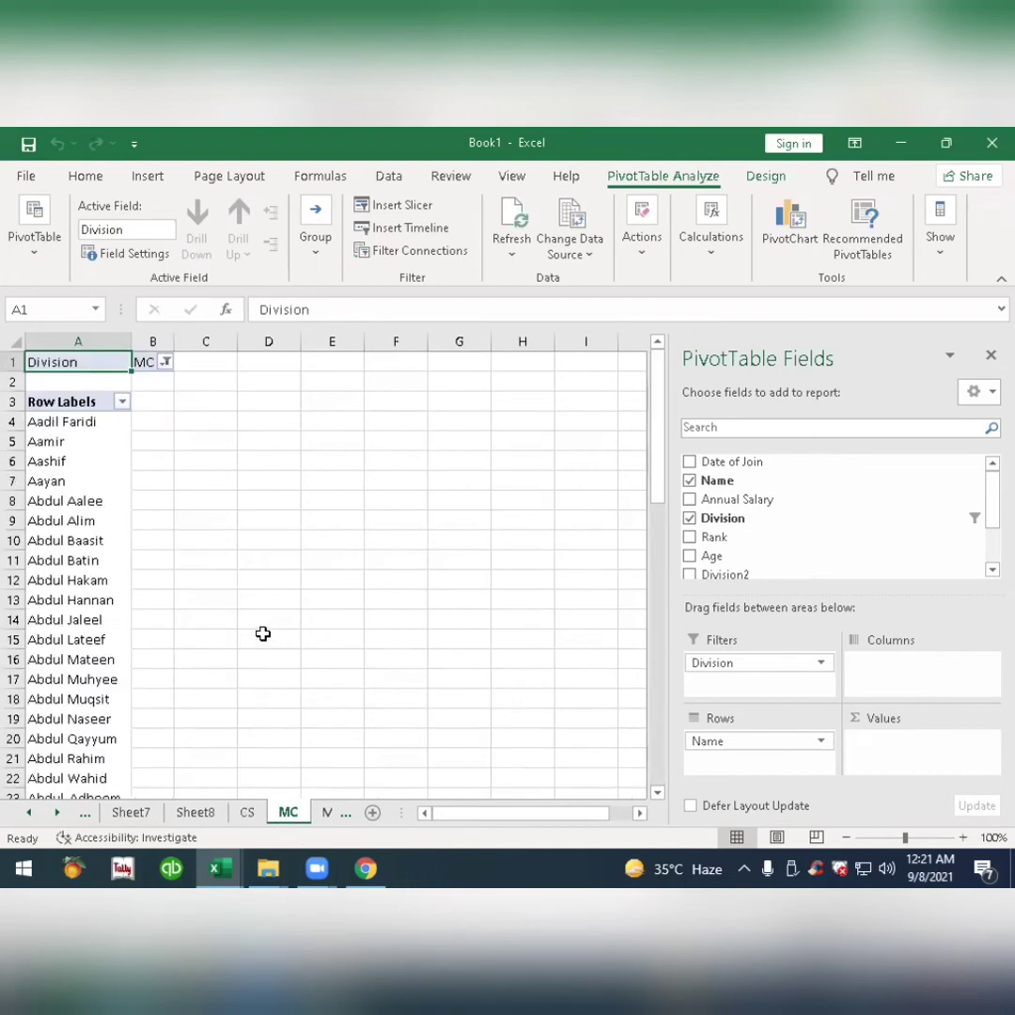
{"action": "scroll", "coordinate": [263, 639], "scroll_direction": "down", "scroll_amount": 4}
{"action": "left_click", "coordinate": [322, 814]}
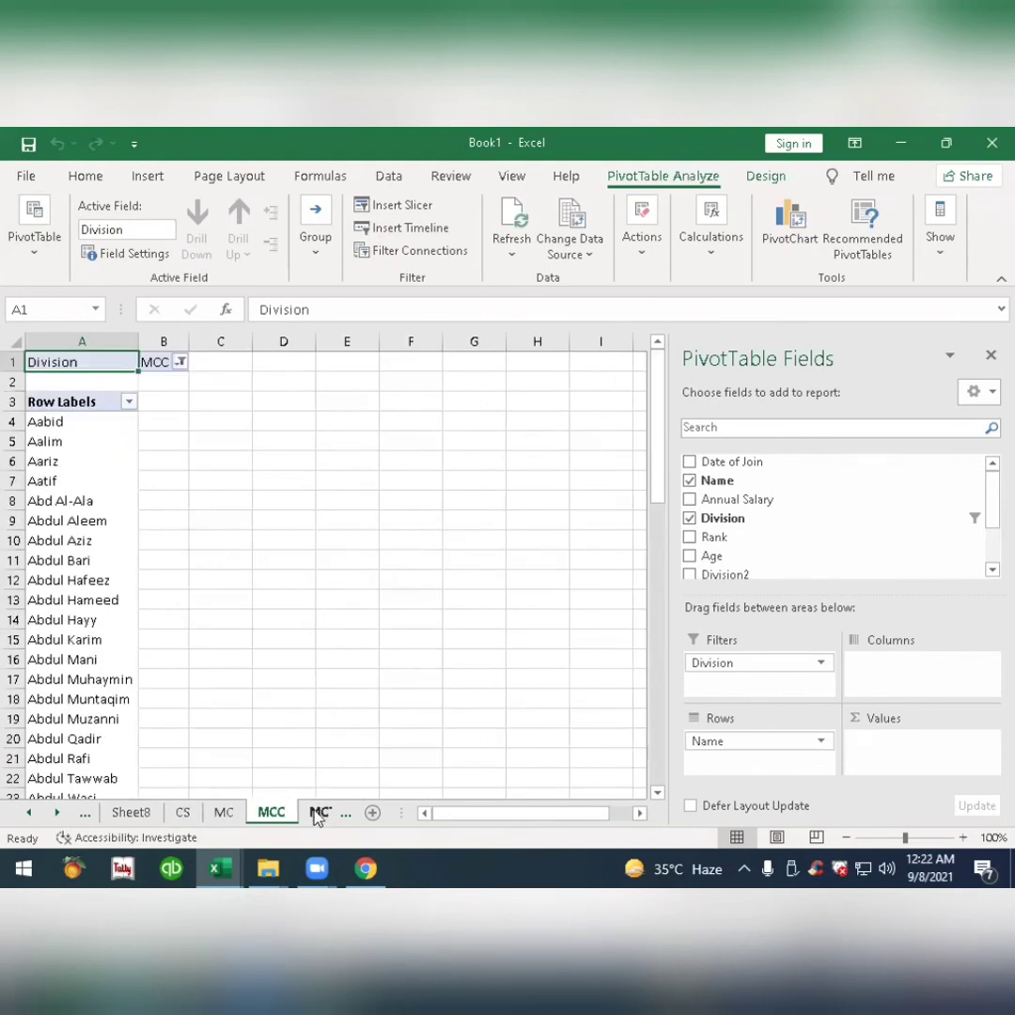
{"action": "left_click", "coordinate": [317, 816]}
{"action": "left_click", "coordinate": [314, 816]}
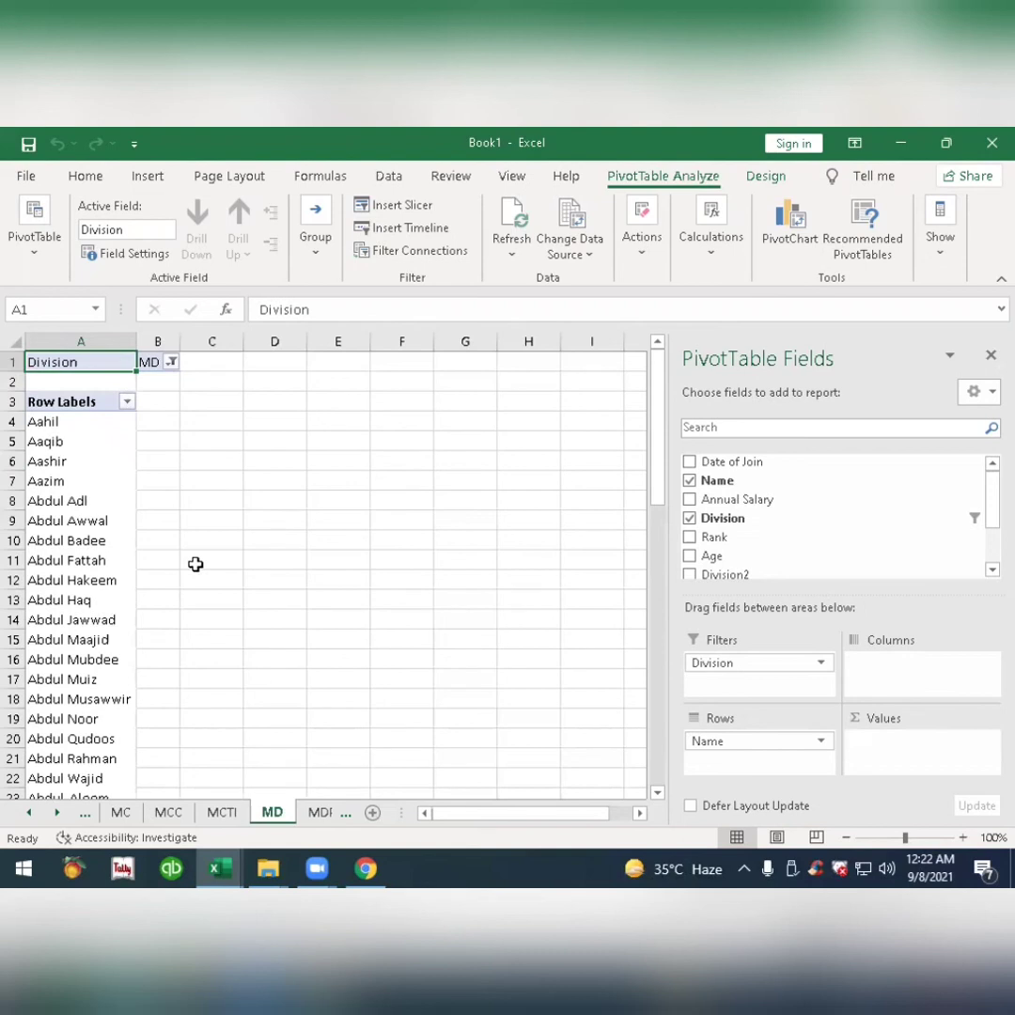
Look through the workbook's pivot sheets from Sheet2 onward and the division sheets, ending on Sheet9.
{"action": "left_click", "coordinate": [28, 818]}
{"action": "left_click", "coordinate": [27, 817]}
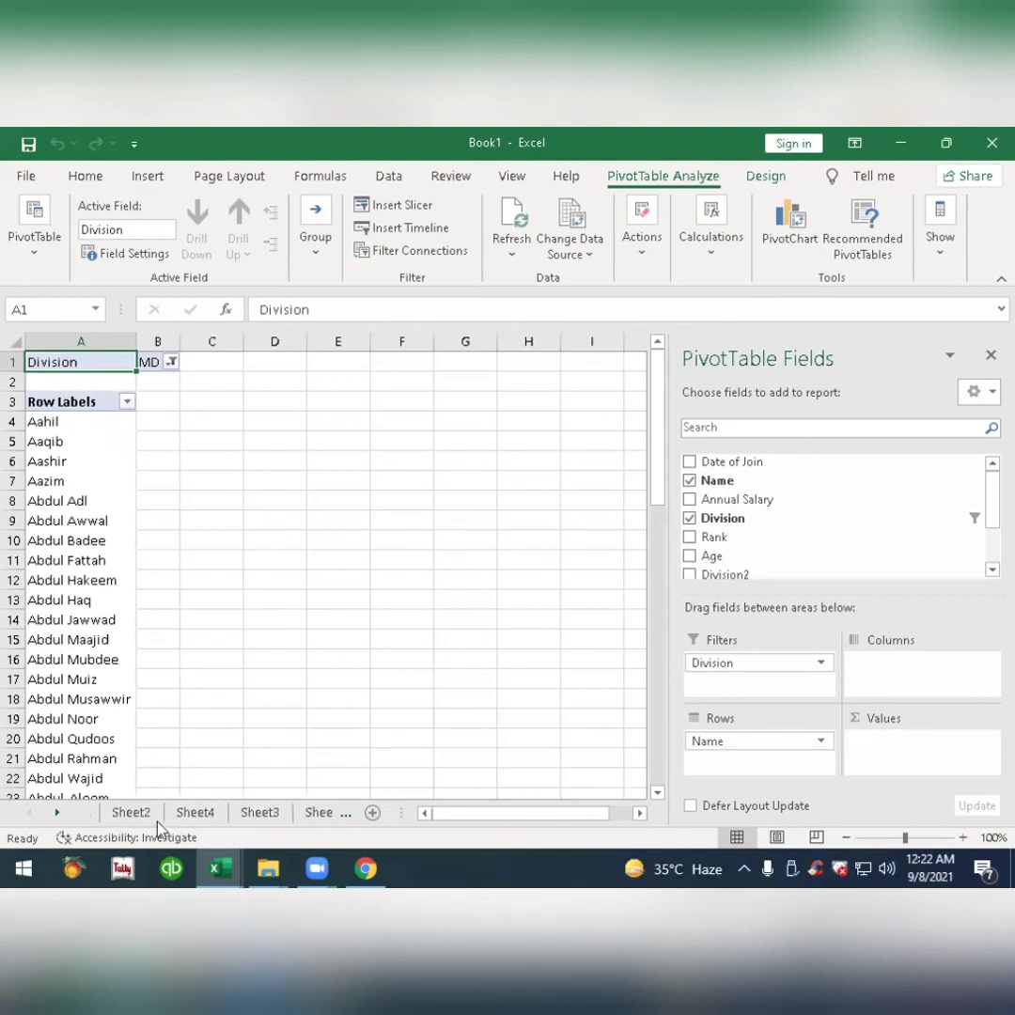
{"action": "left_click", "coordinate": [130, 813]}
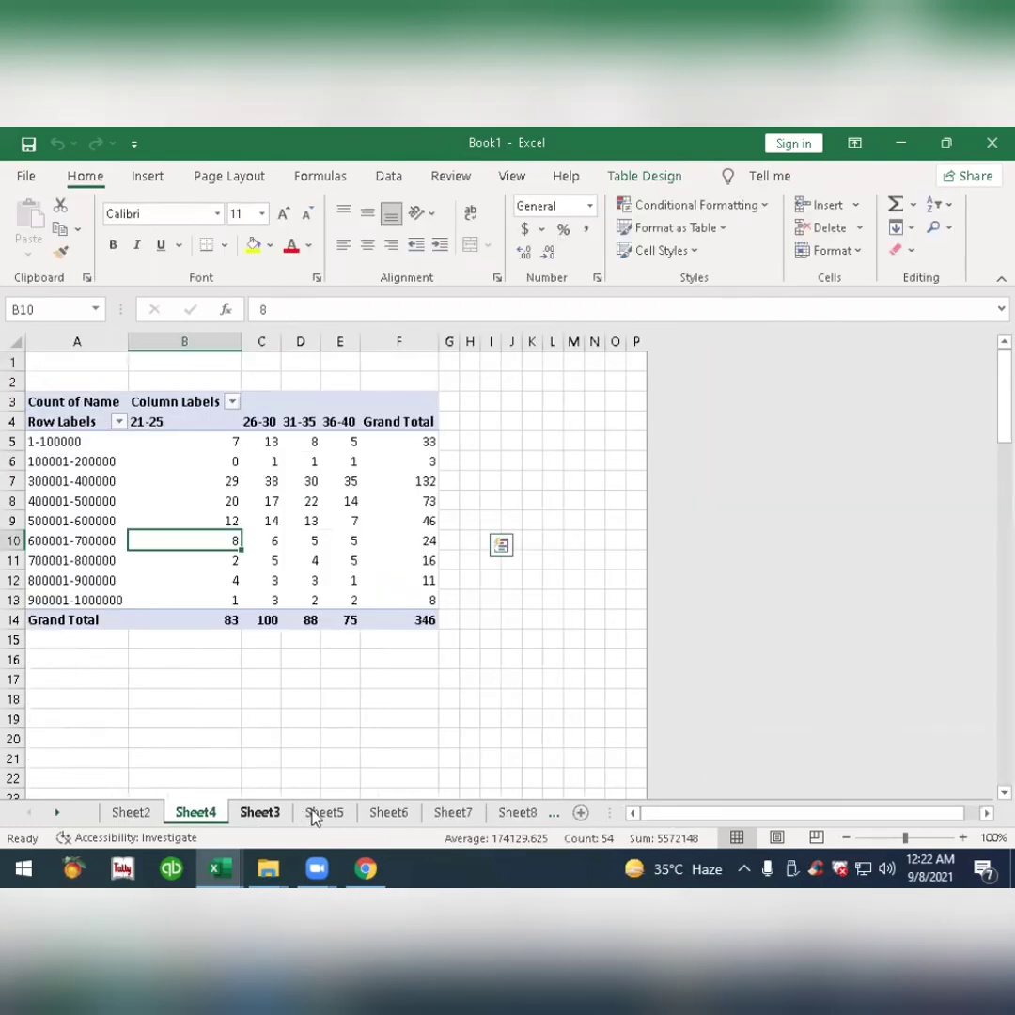
{"action": "left_click", "coordinate": [323, 814]}
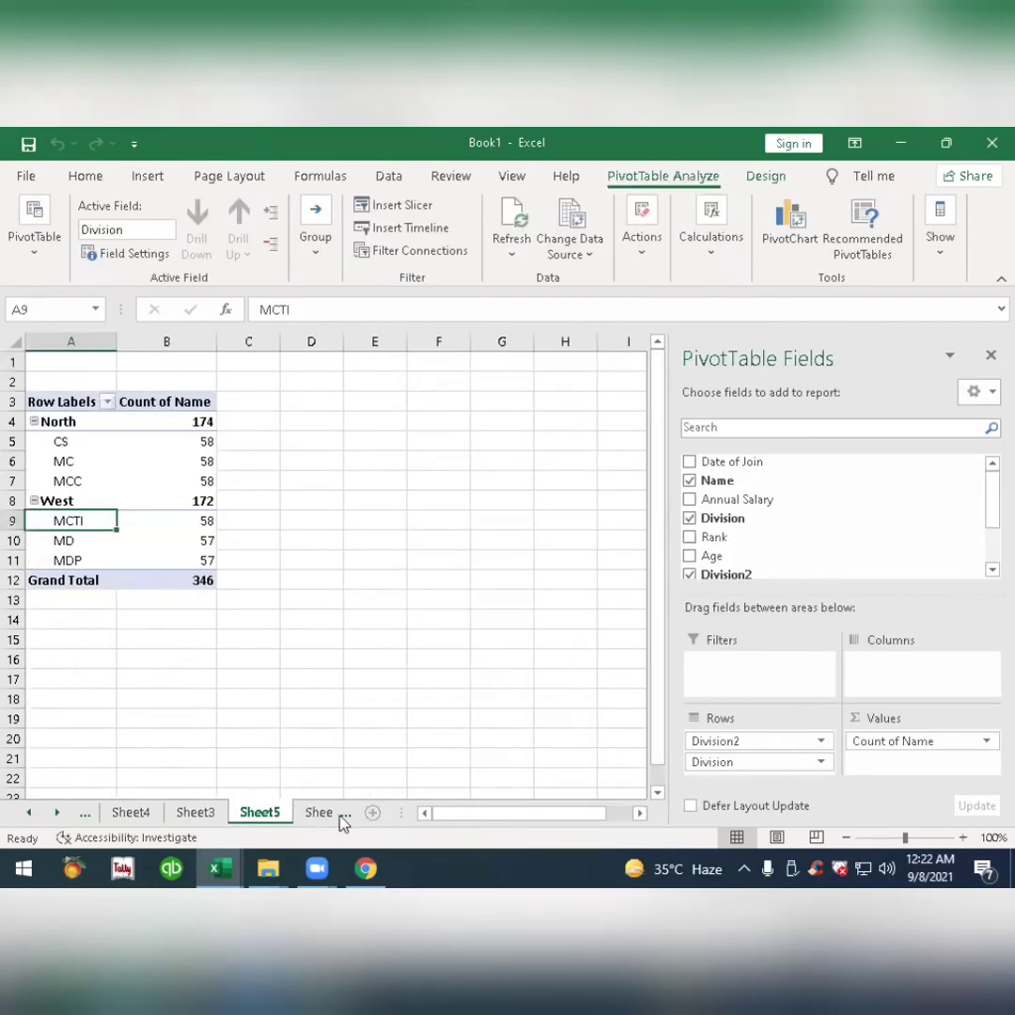
{"action": "left_click", "coordinate": [330, 814]}
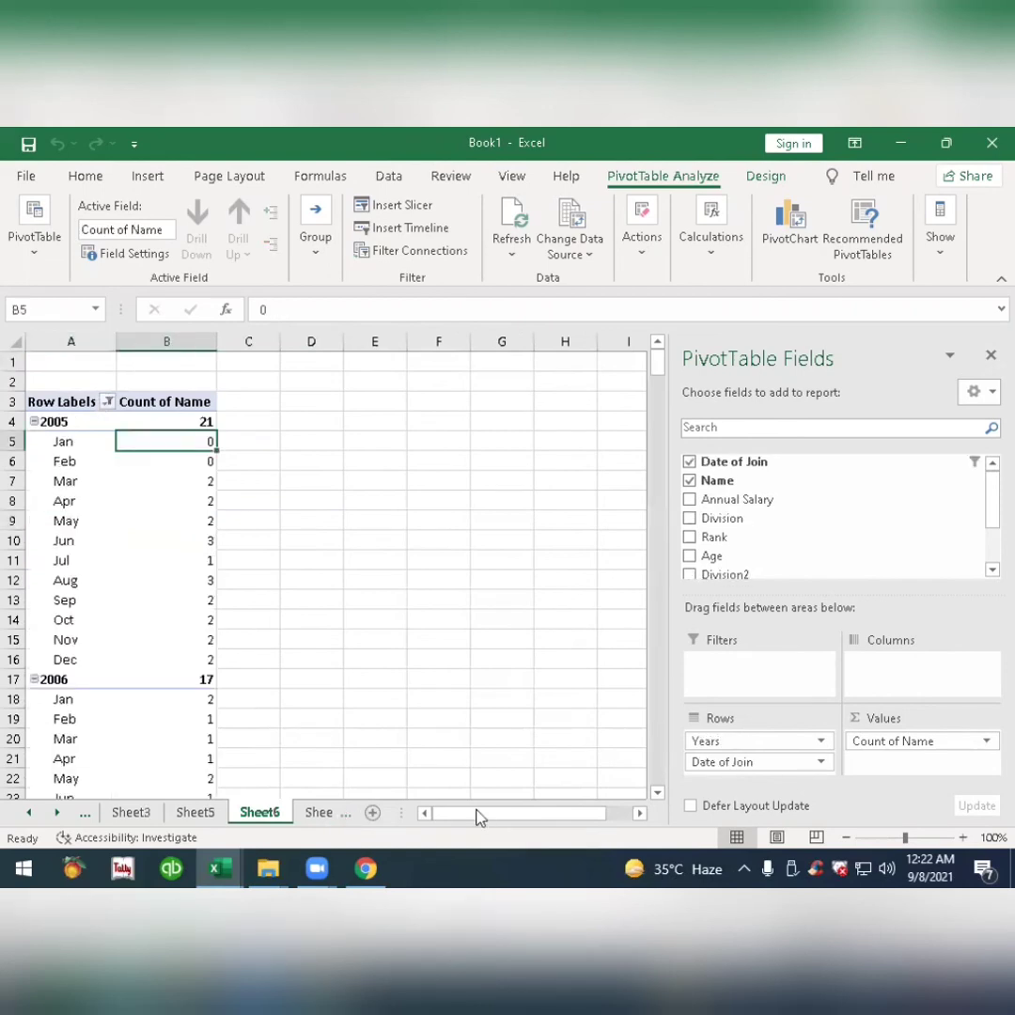
{"action": "key", "text": "ctrl+Page_Down"}
{"action": "key", "text": "ctrl+Page_Down"}
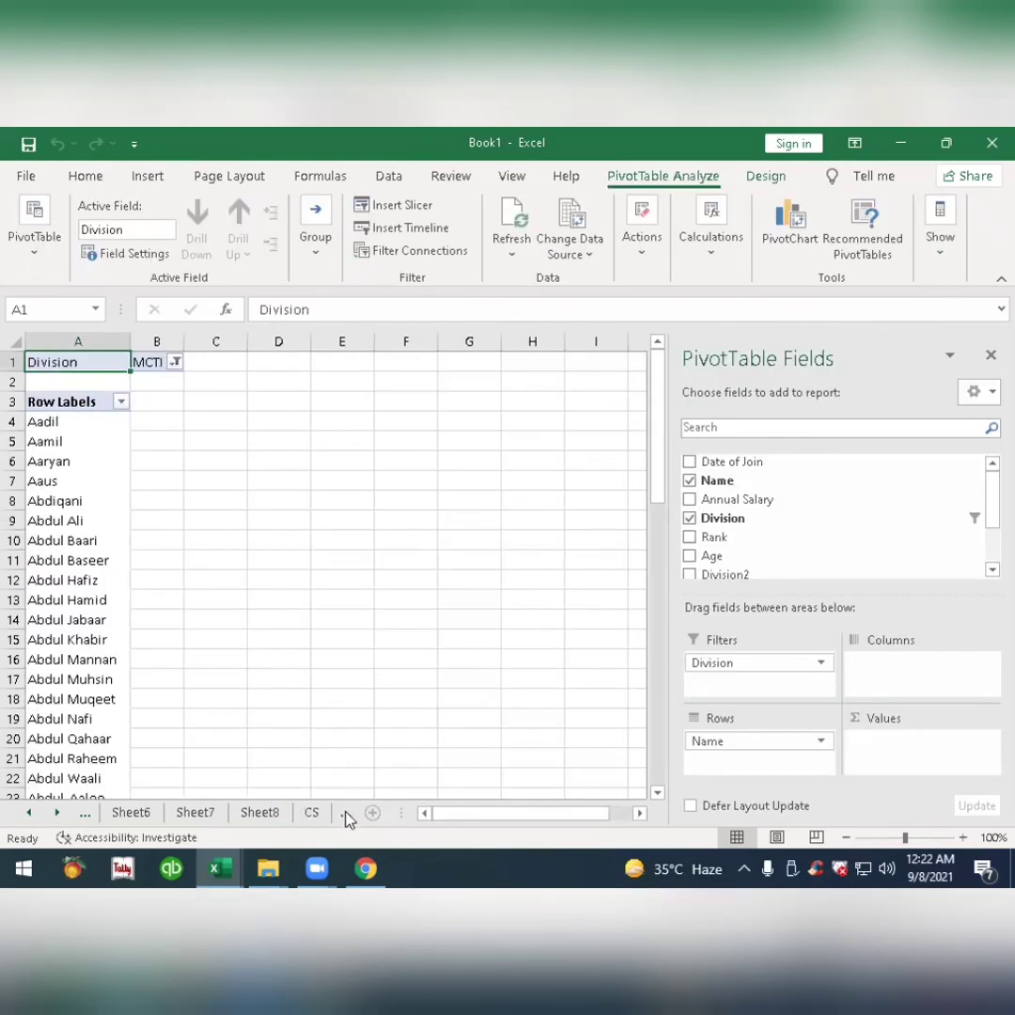
{"action": "left_click", "coordinate": [345, 814]}
{"action": "left_click", "coordinate": [345, 814]}
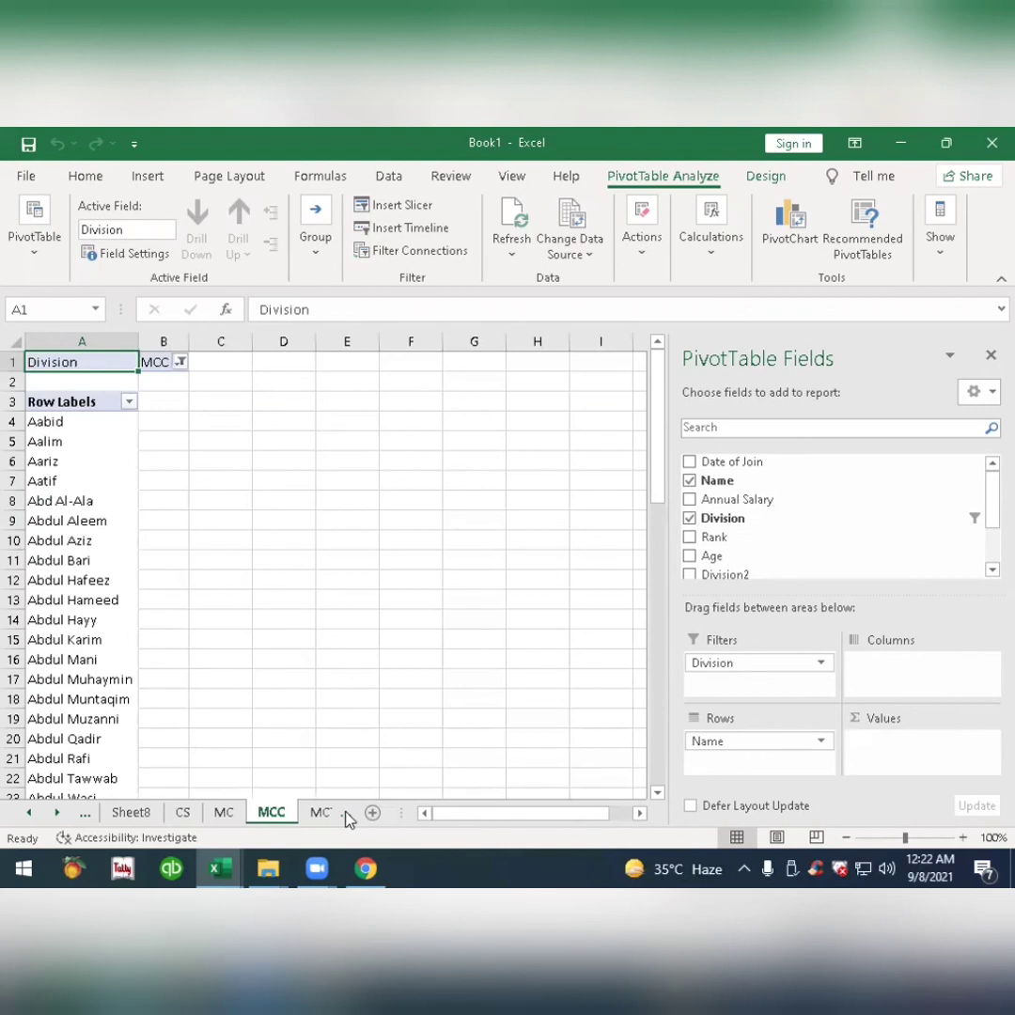
{"action": "left_click", "coordinate": [345, 814]}
{"action": "left_click", "coordinate": [345, 814]}
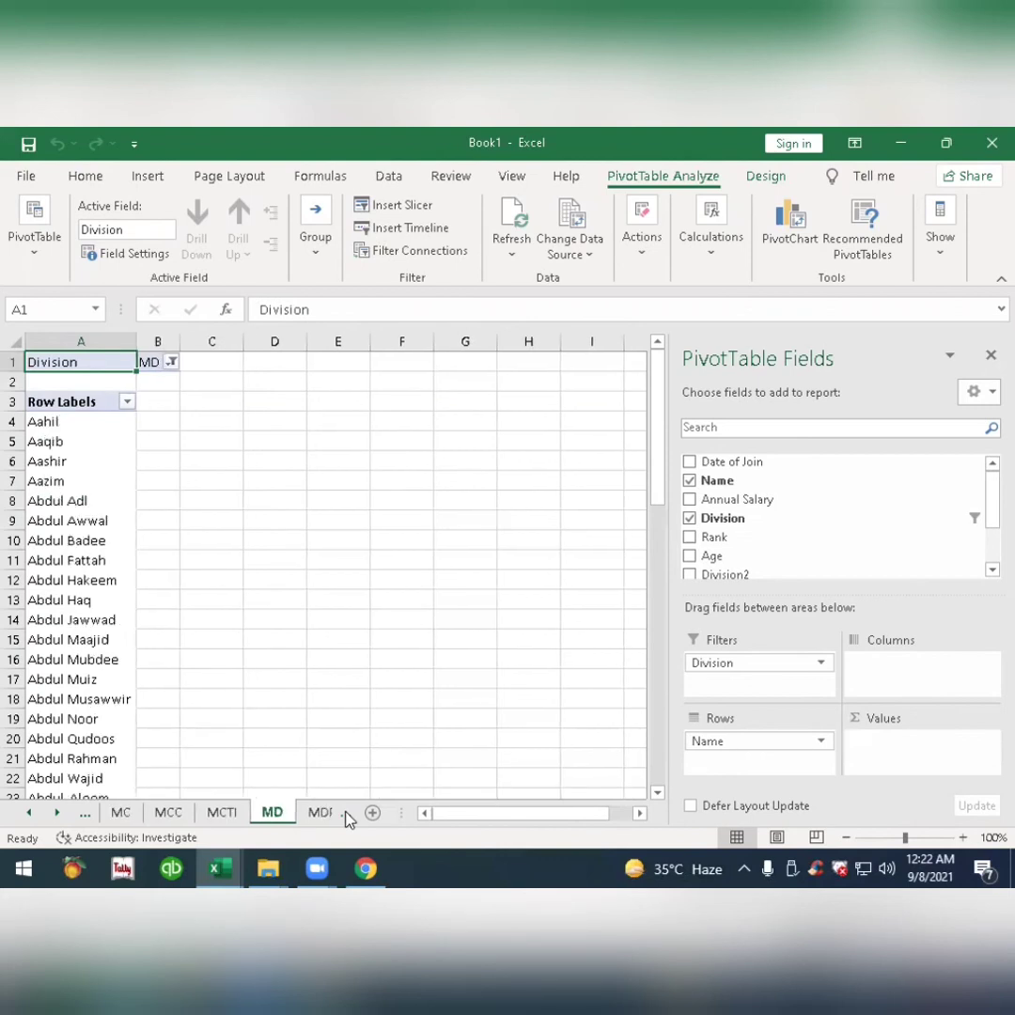
{"action": "left_click", "coordinate": [345, 814]}
{"action": "left_click", "coordinate": [345, 814]}
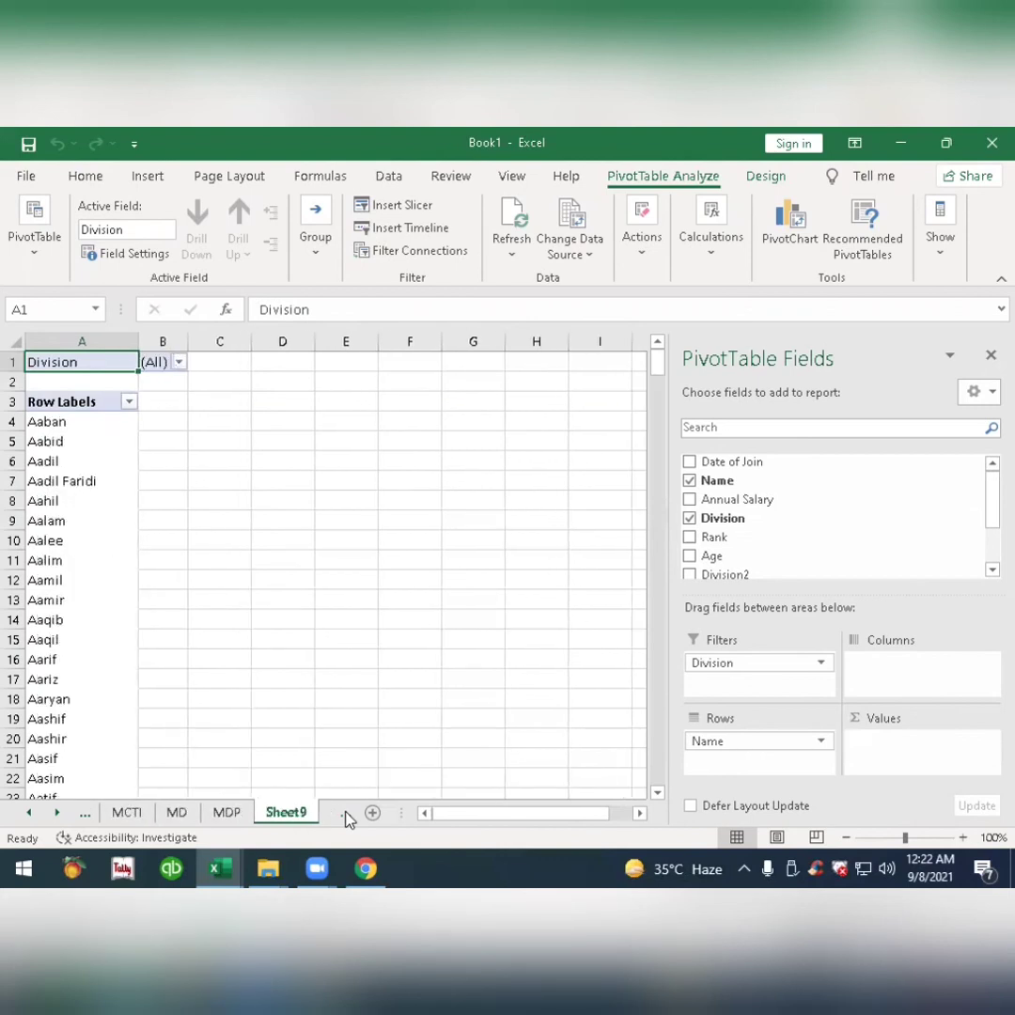